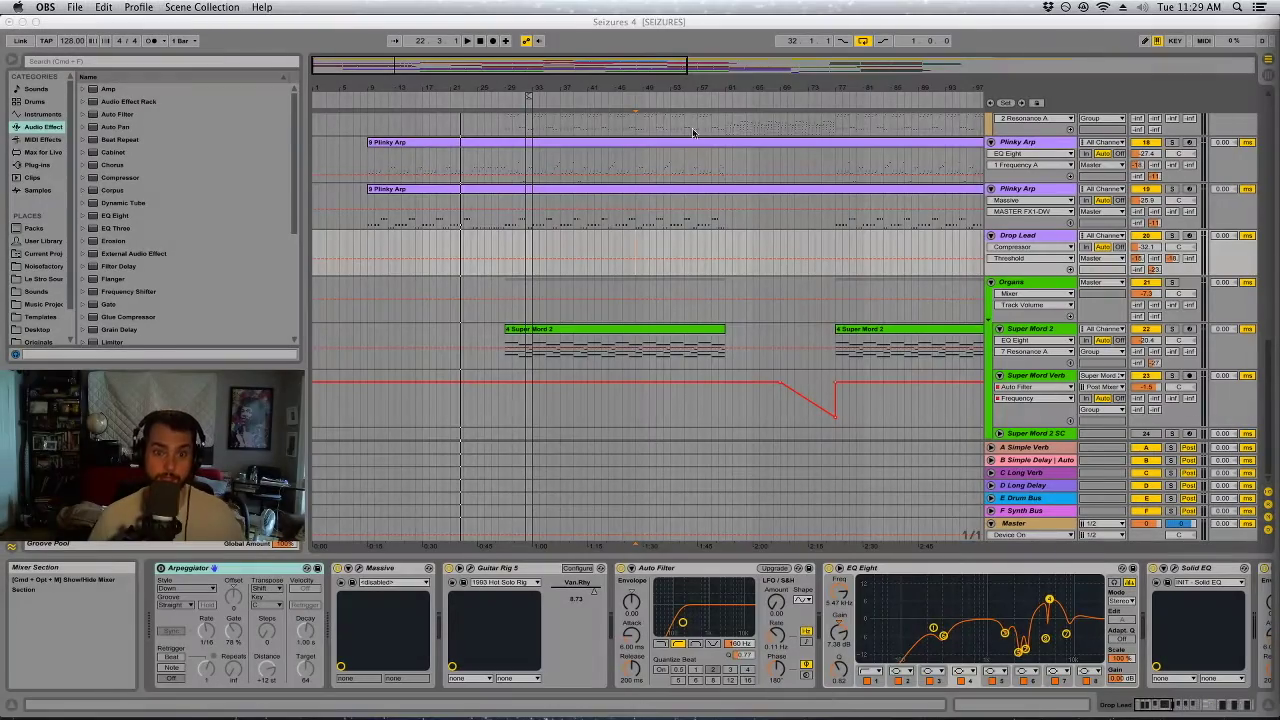
# Play the arrangement from the first Action Strings clip on Mega Dist Bass track 13 at bar 1.
pyautogui.moveTo(565, 89); pyautogui.dragTo(565, 30)
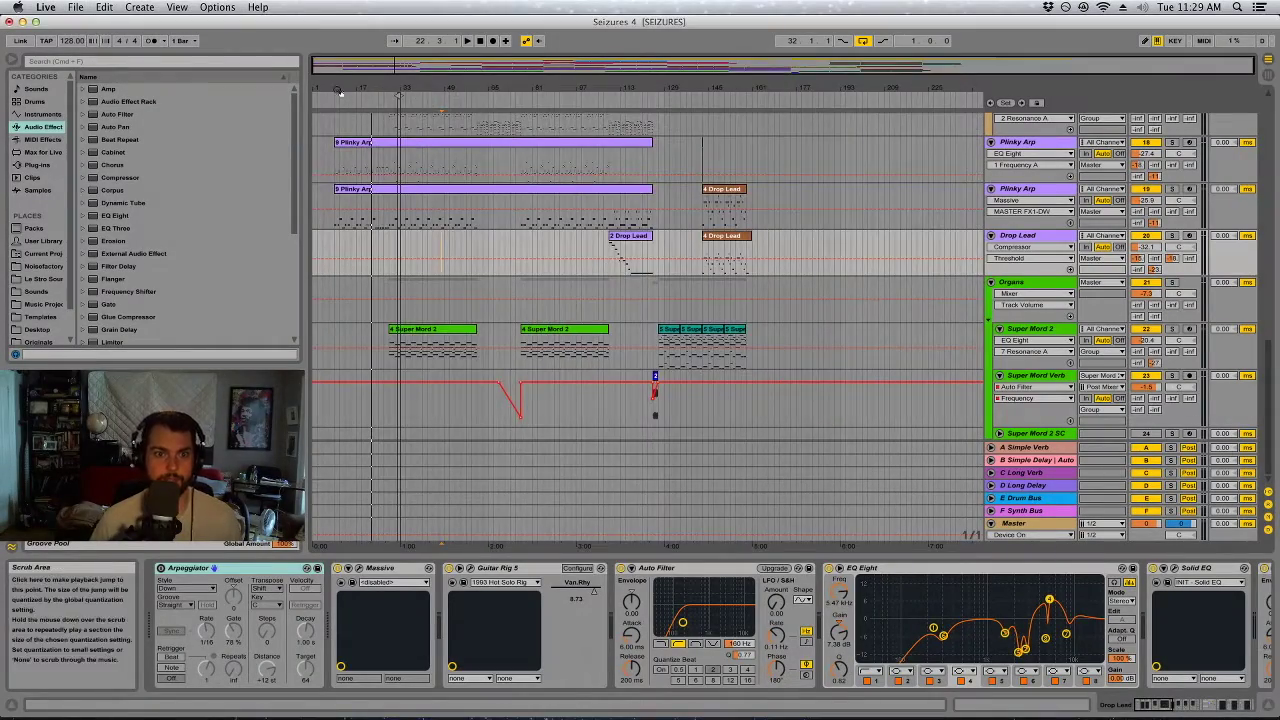
pyautogui.moveTo(337, 90); pyautogui.dragTo(363, 278)
pyautogui.scroll(1, 363, 278)
pyautogui.scroll(6, 363, 279)
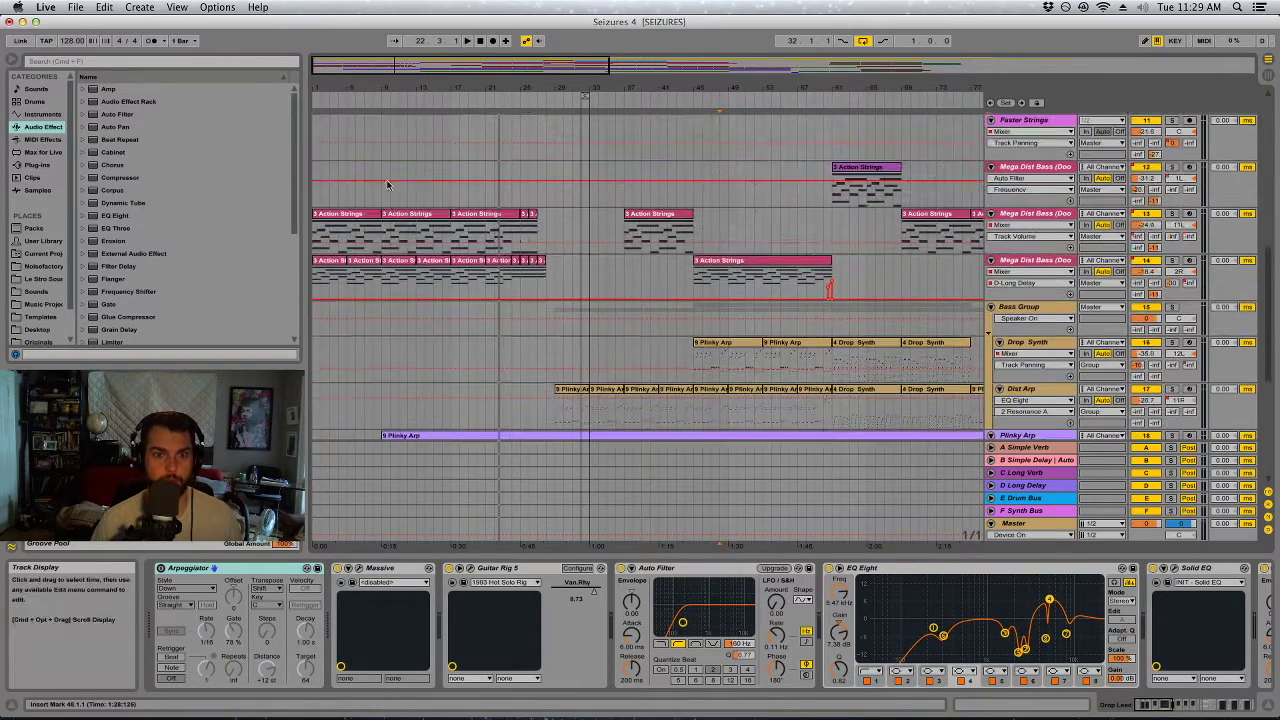
pyautogui.click(350, 230)
pyautogui.press('space')
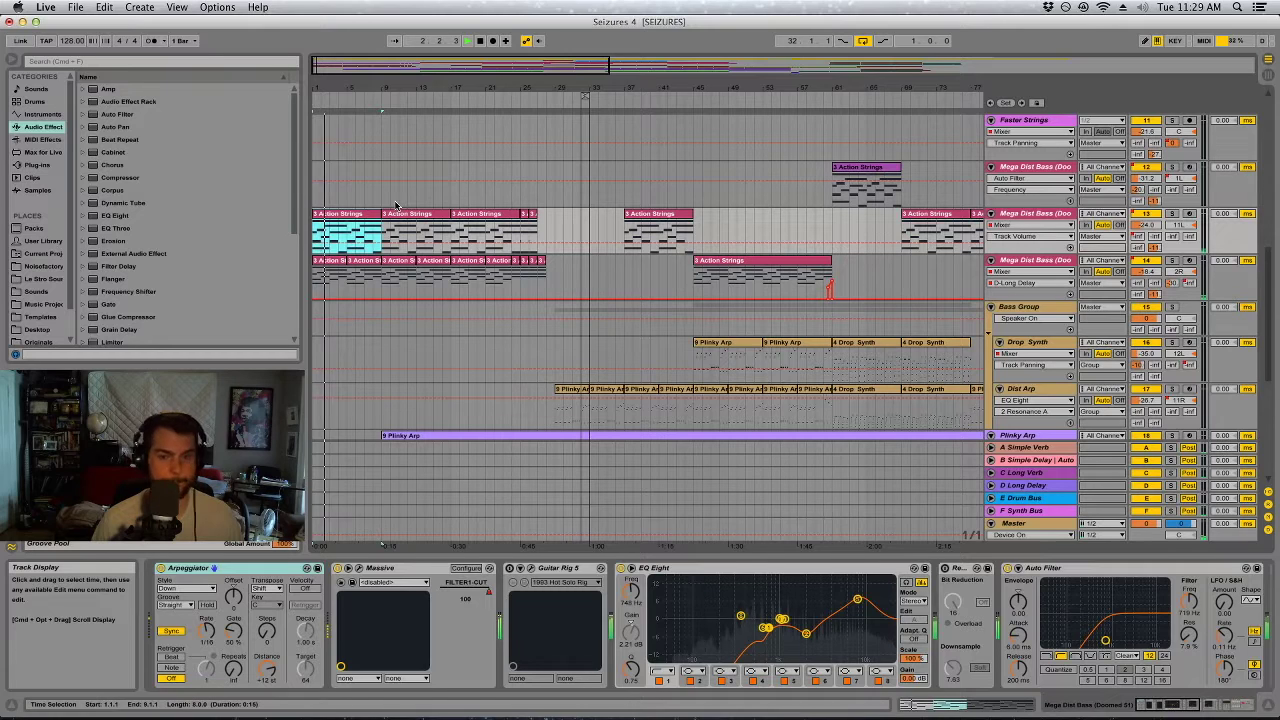
# Select the first Plinky Arp clip on the Dist Arp track for playback and turn off arrangement looping.
pyautogui.click(395, 205)
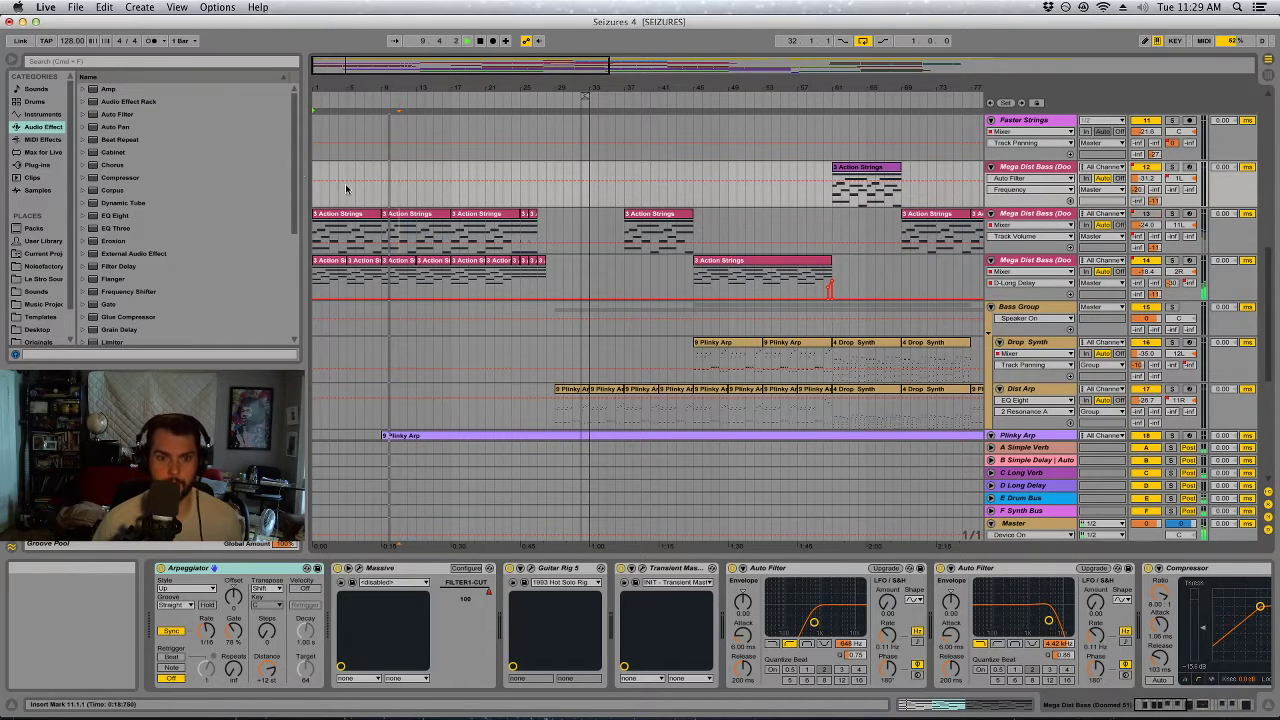
pyautogui.click(583, 392)
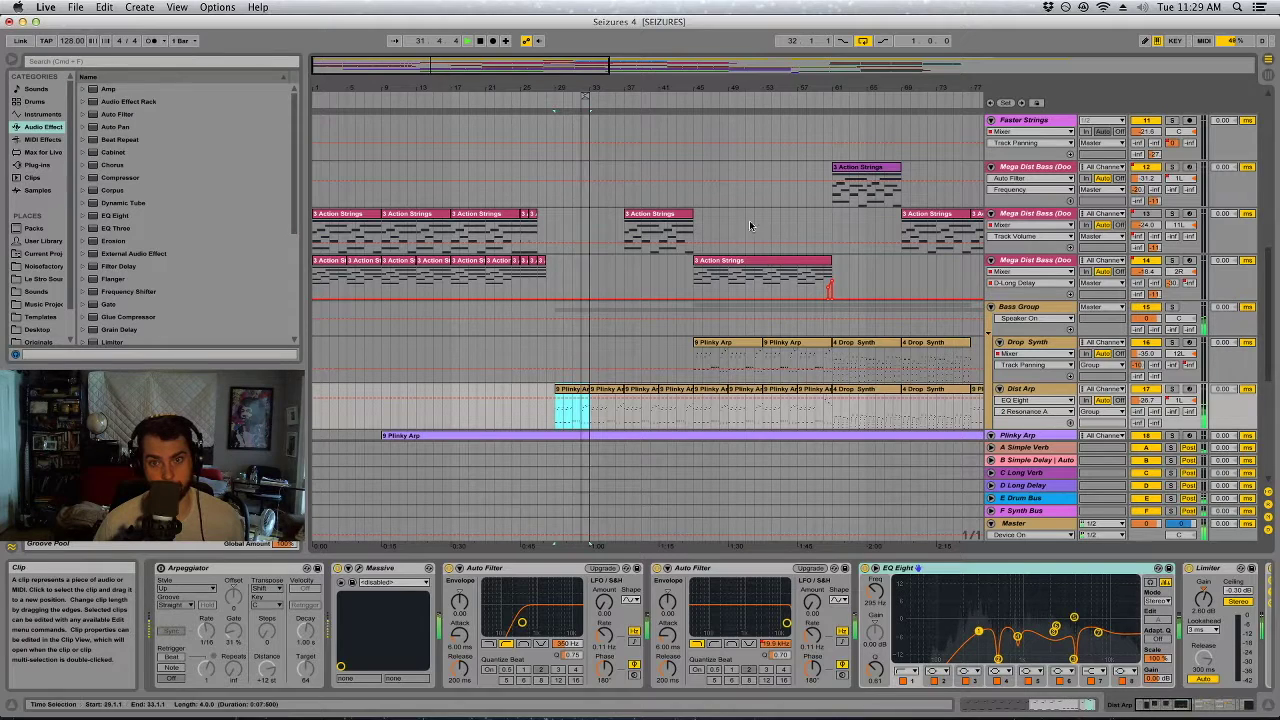
pyautogui.click(862, 41)
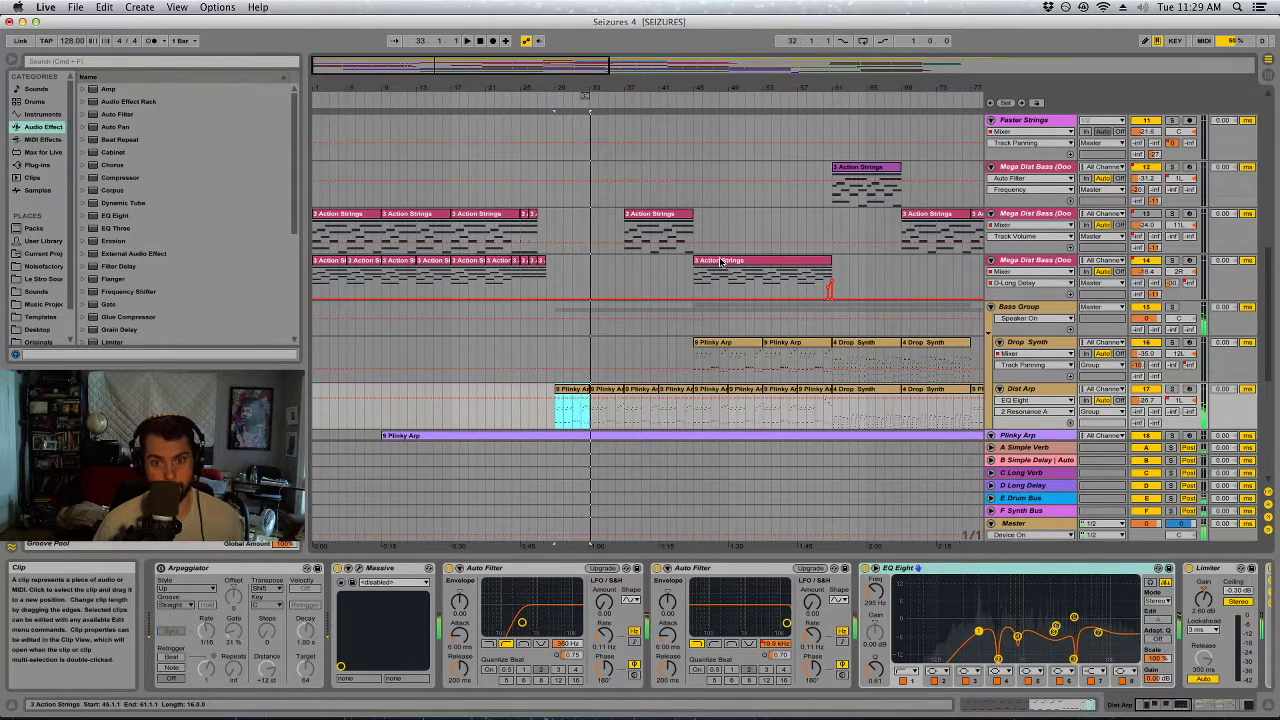
# Play the long Action Strings clip at bar 45 on Mega Dist Bass track 14.
pyautogui.click(720, 261)
pyautogui.press('space')
pyautogui.press('space')
pyautogui.moveTo(797, 85); pyautogui.dragTo(556, 88)
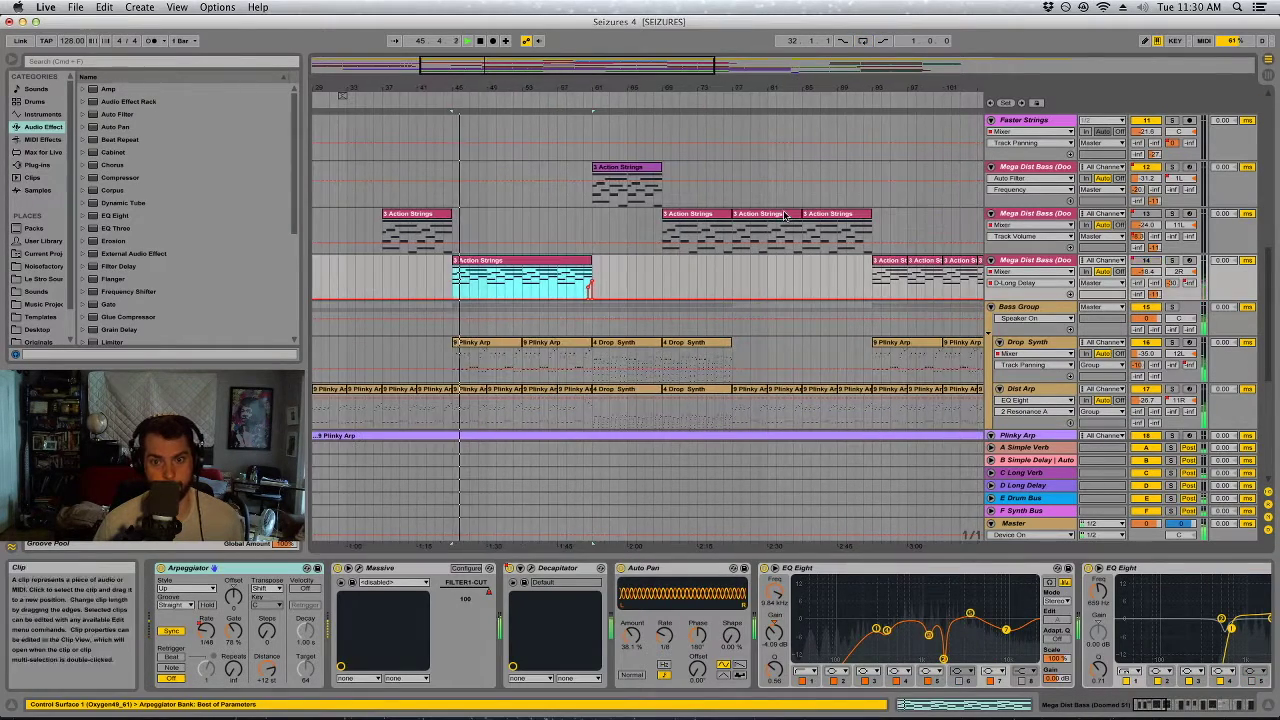
# Audition the Mega Dist Bass clips at bar 93 on track 14 and at bar 69 on track 13.
pyautogui.click(886, 262)
pyautogui.press('space')
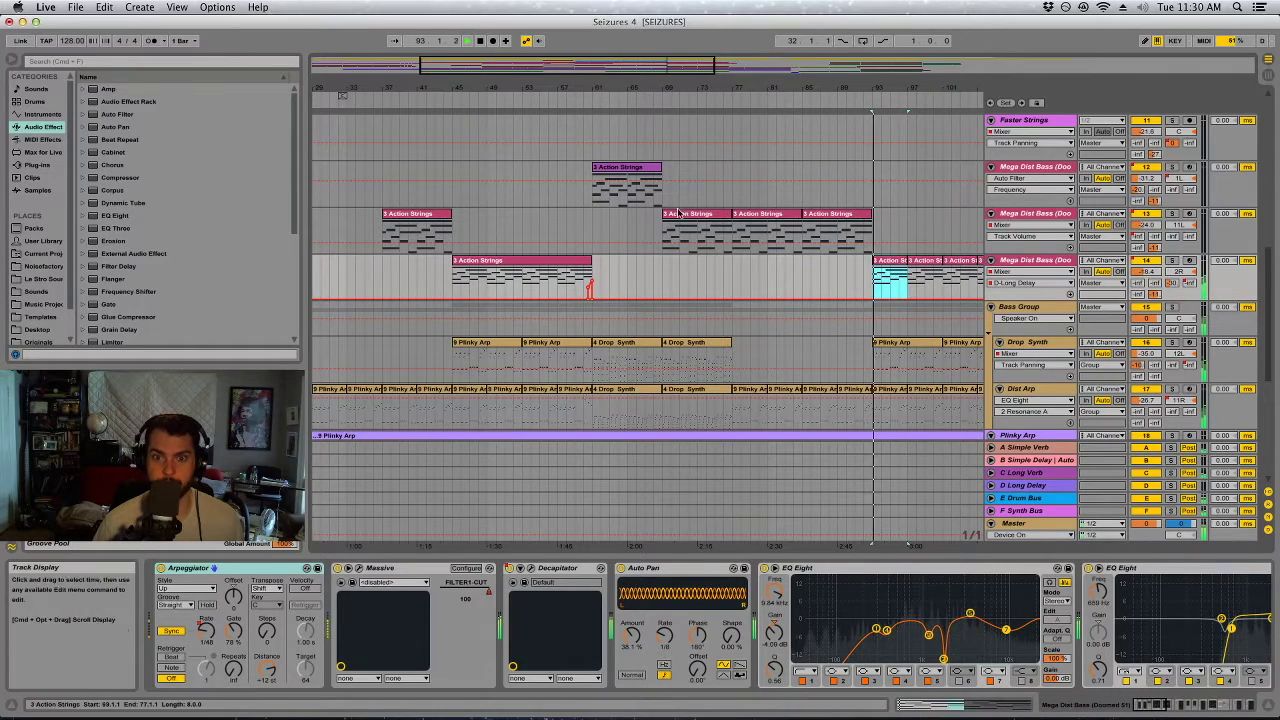
pyautogui.press('space')
pyautogui.click(697, 232)
pyautogui.press('space')
pyautogui.press('space')
pyautogui.moveTo(817, 84); pyautogui.dragTo(634, 87)
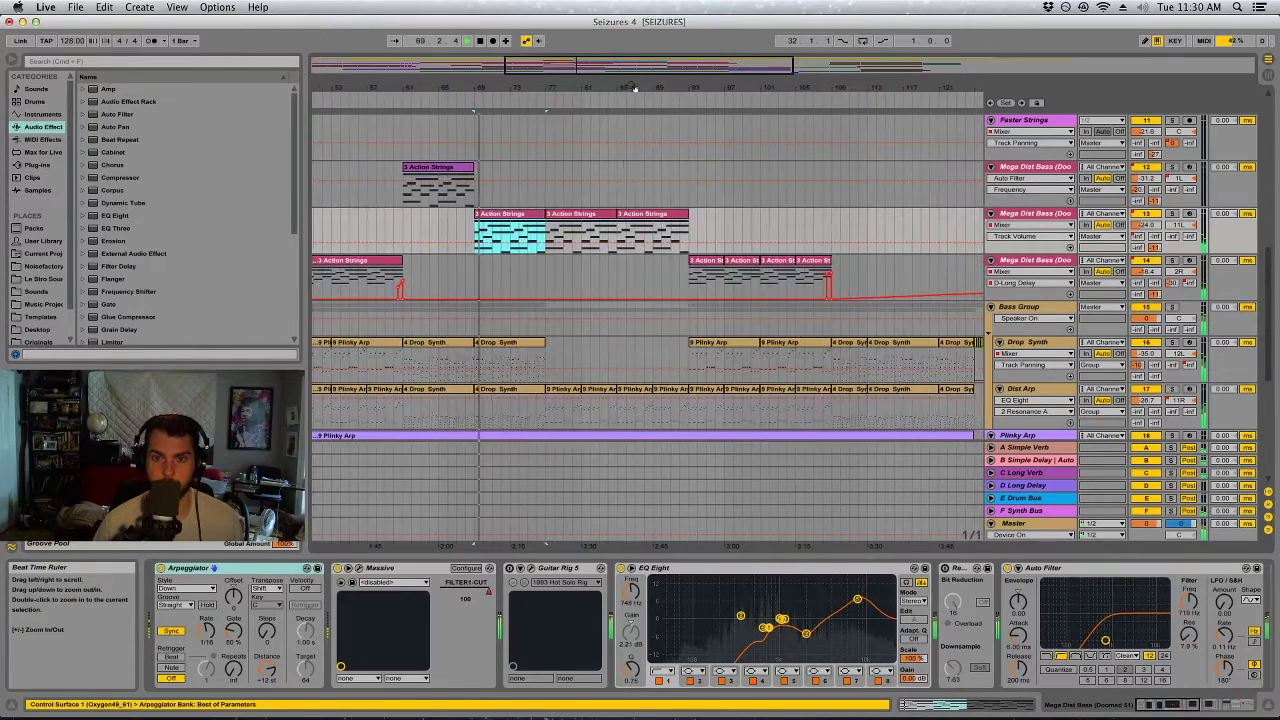
# Solo the two SEIZURES vocal tracks during playback, release the solos, and show the upper vocal track's device chain.
pyautogui.scroll(5, 606, 294)
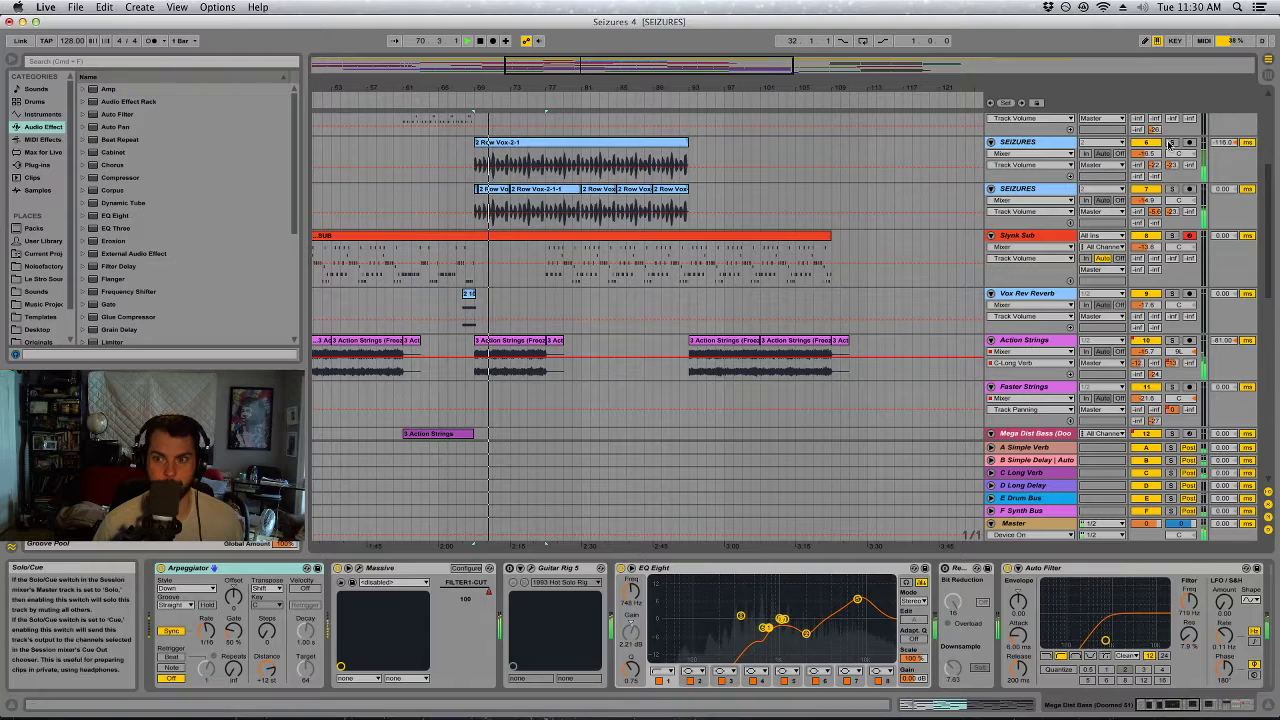
pyautogui.click(1173, 189)
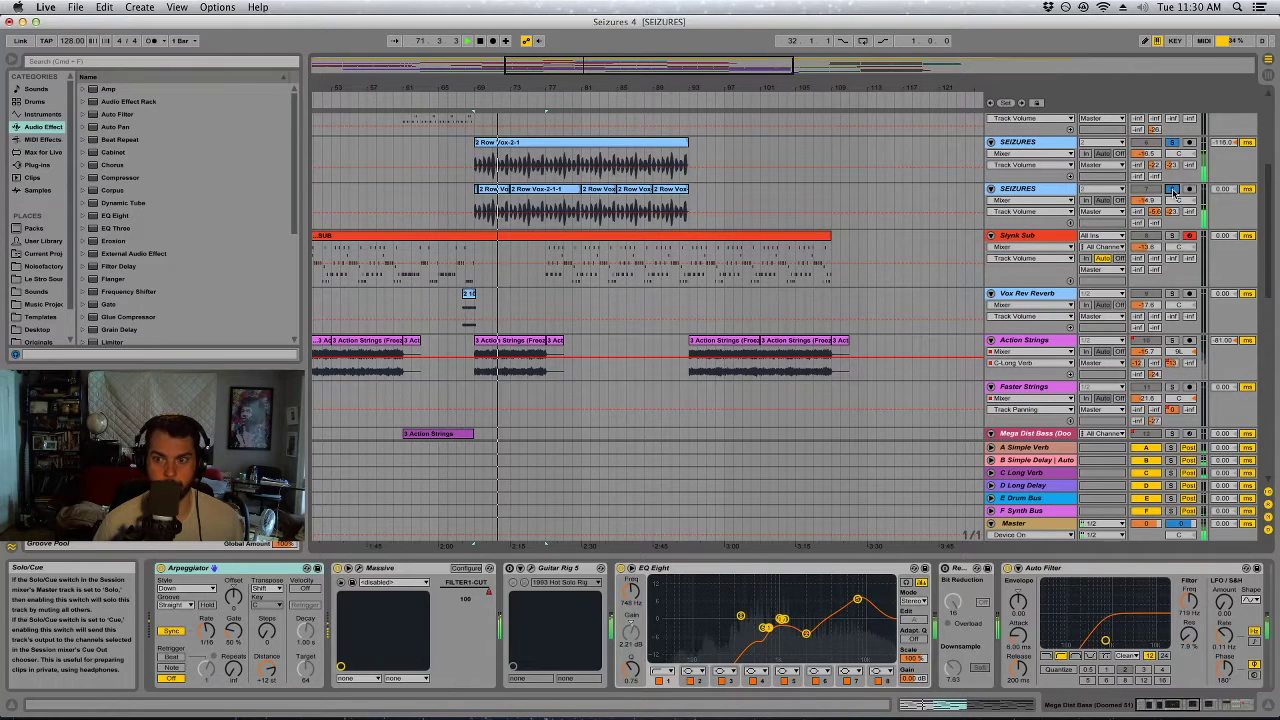
pyautogui.click(1174, 190)
pyautogui.click(857, 155)
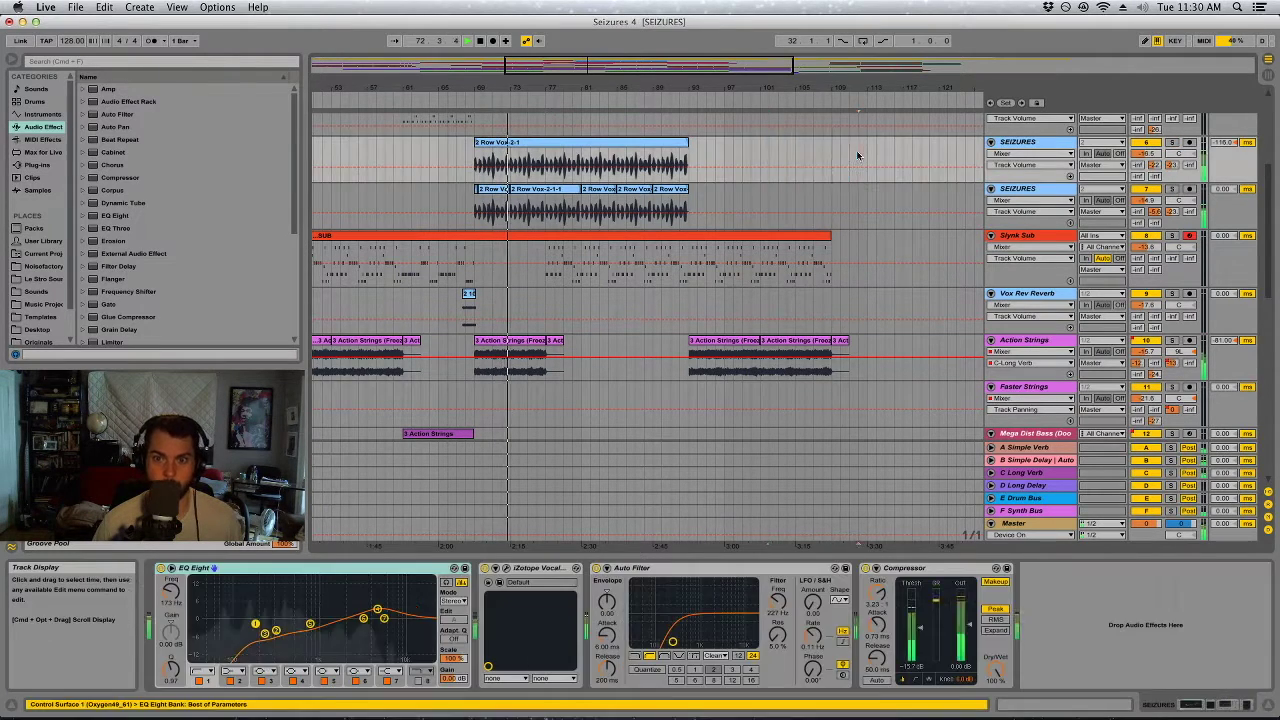
# Stop playback and play the arrangement from the first Drop clip on the Slynk Sub track.
pyautogui.moveTo(740, 81); pyautogui.dragTo(588, 90)
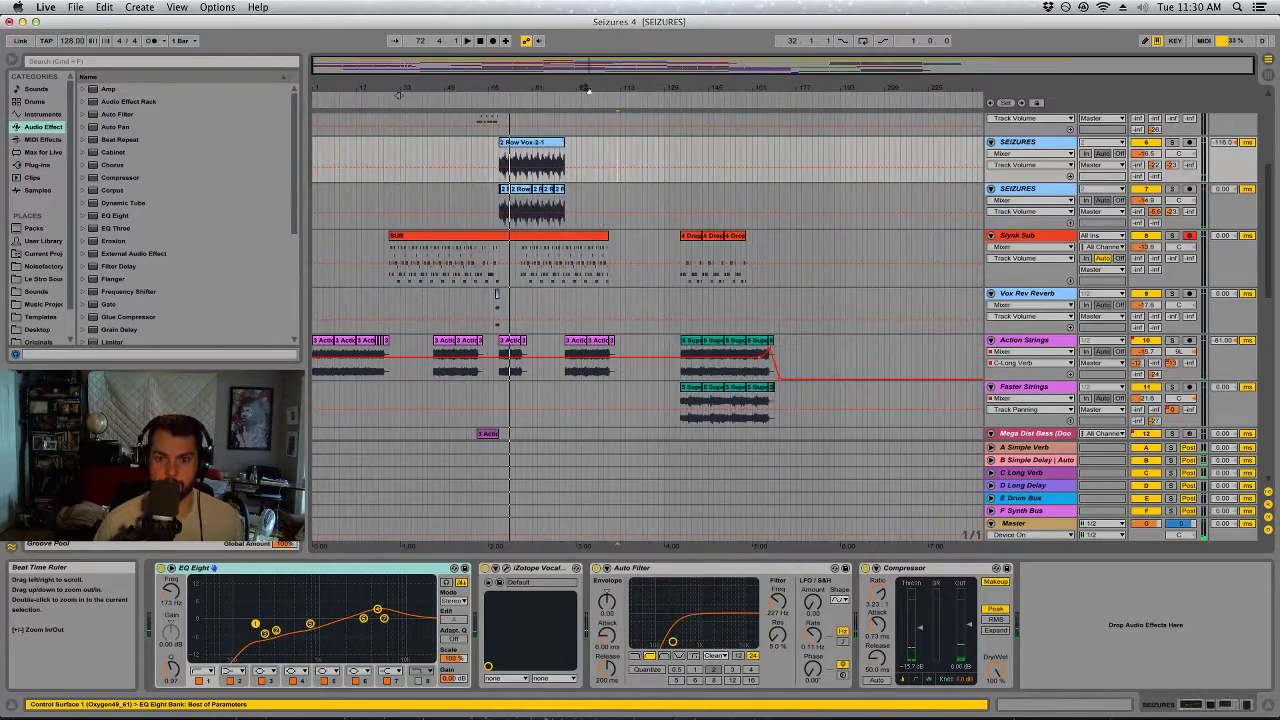
pyautogui.press('space')
pyautogui.click(694, 238)
pyautogui.press('space')
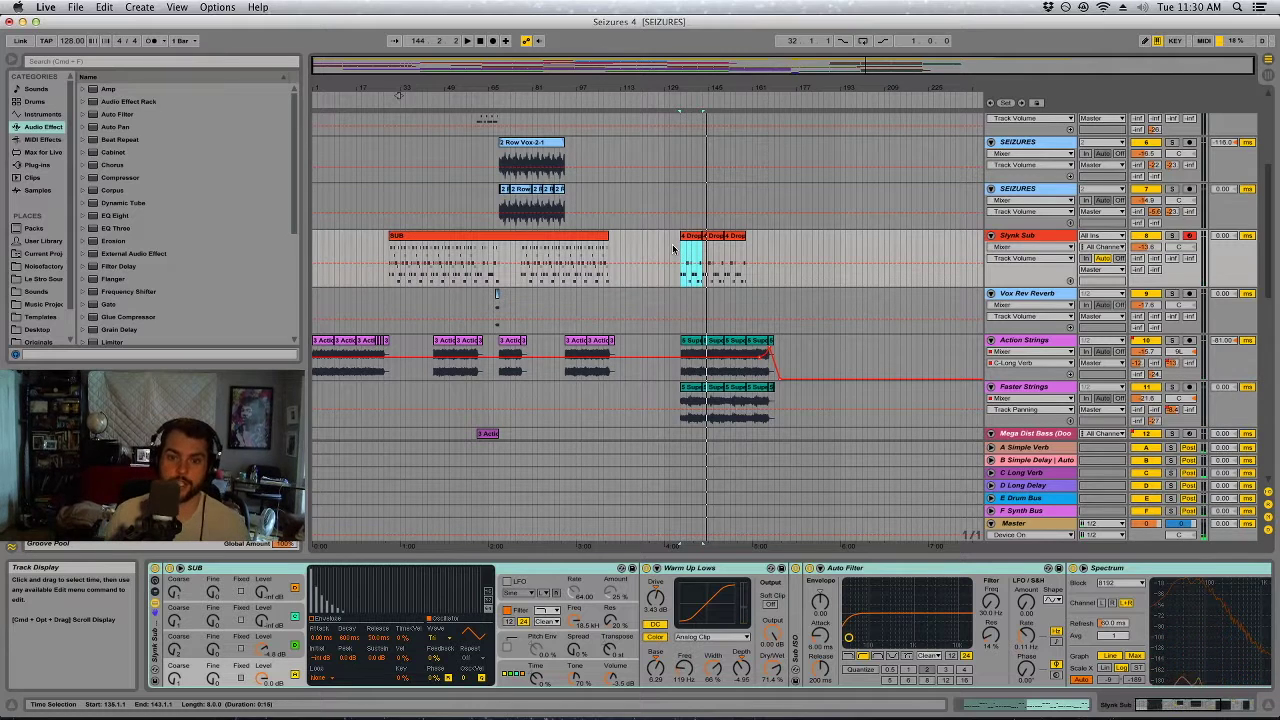
# Show the device chains of the upper SEIZURES vocal track and the Damage Perc track.
pyautogui.scroll(3, 673, 260)
pyautogui.click(655, 245)
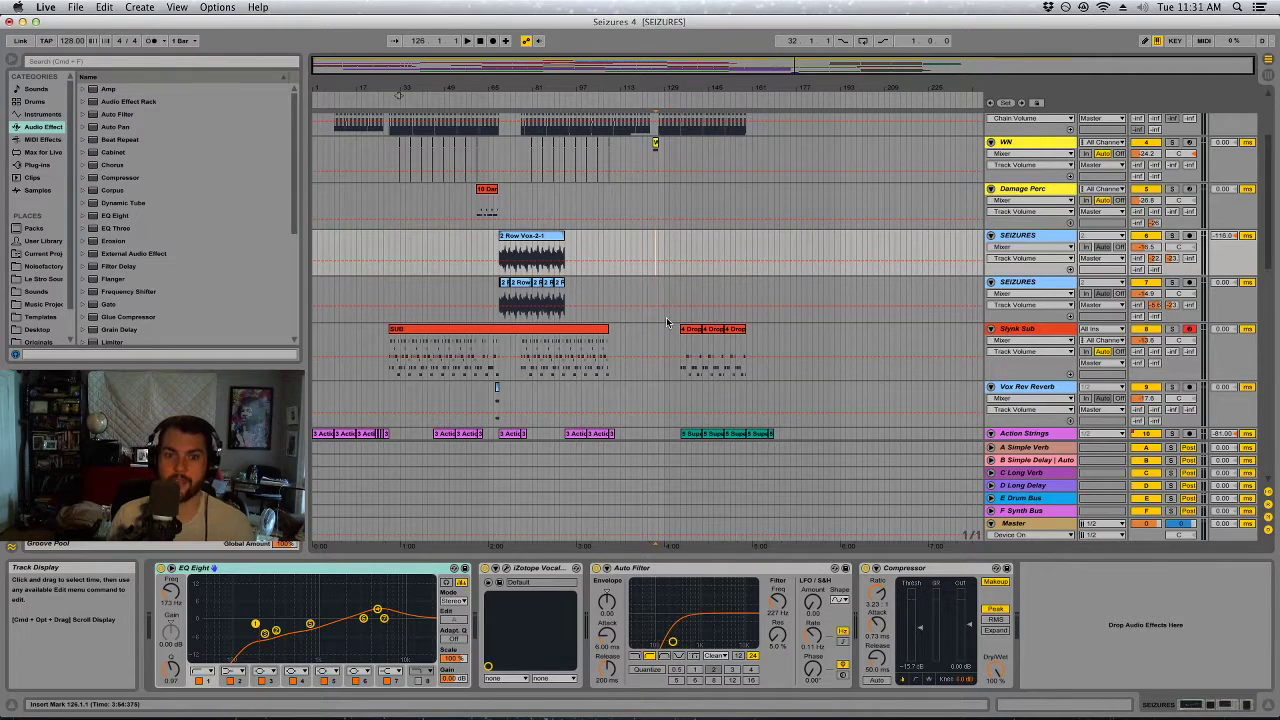
pyautogui.scroll(4, 666, 317)
pyautogui.scroll(1, 666, 317)
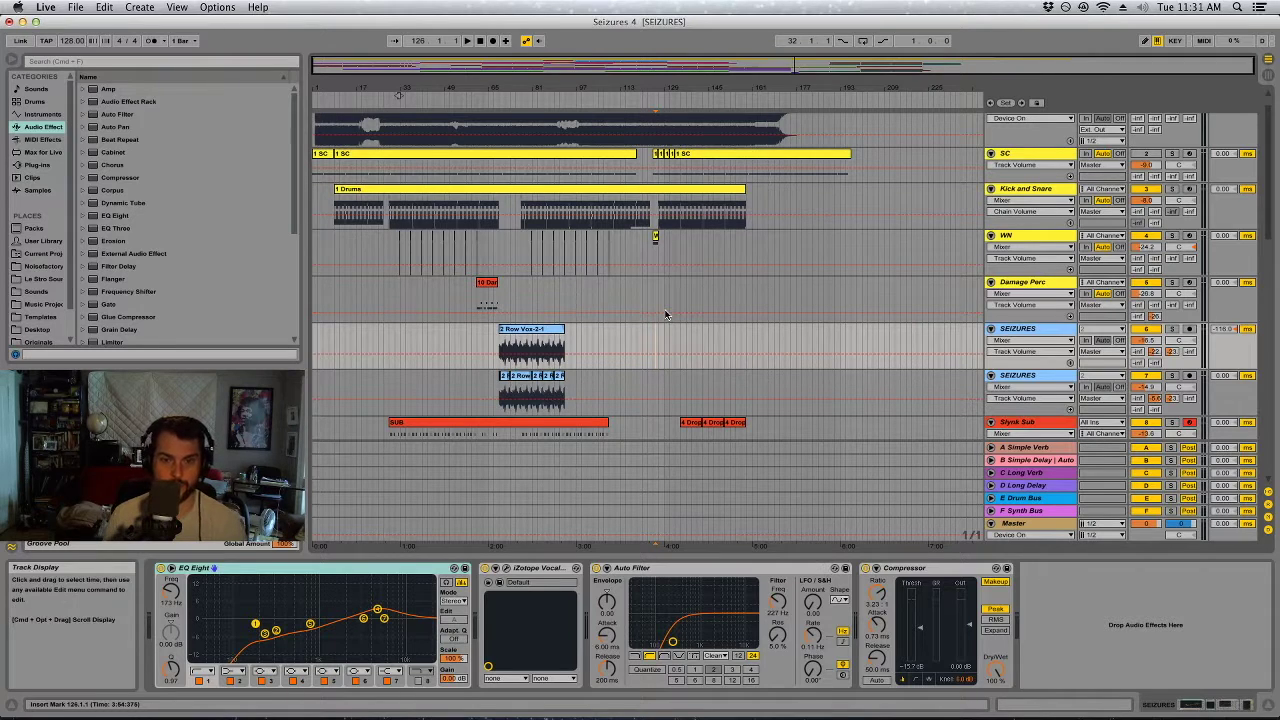
pyautogui.moveTo(635, 292); pyautogui.dragTo(623, 292)
pyautogui.click(597, 296)
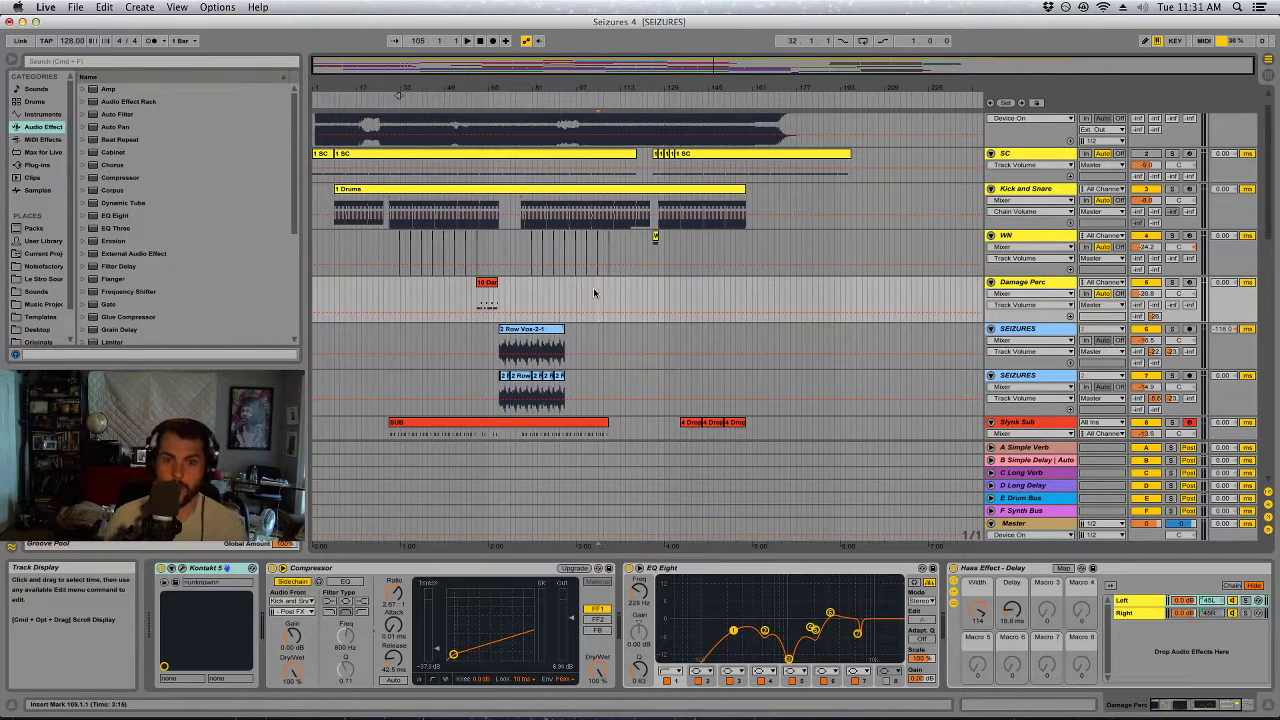
# Open the Drums clip of the Kick and Snare track in an enlarged note editor showing the whole clip.
pyautogui.click(543, 190)
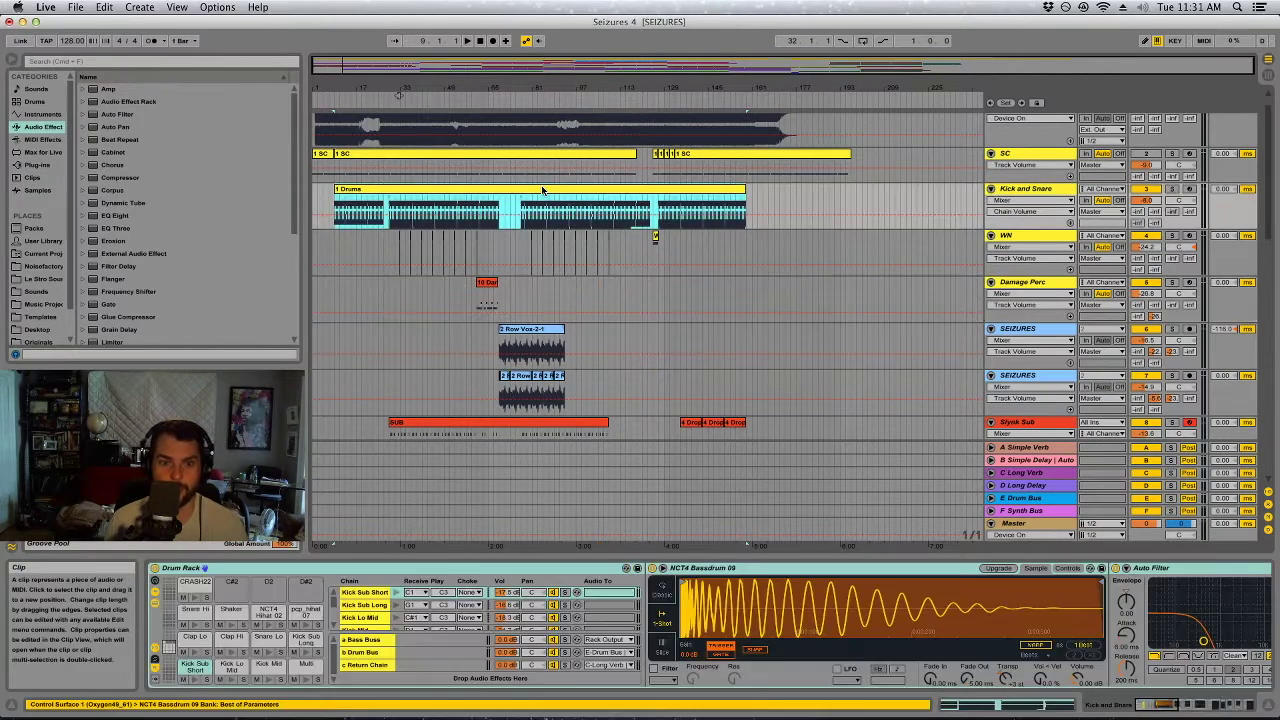
pyautogui.doubleClick(410, 200)
pyautogui.moveTo(759, 556); pyautogui.dragTo(797, 254)
pyautogui.doubleClick(798, 259)
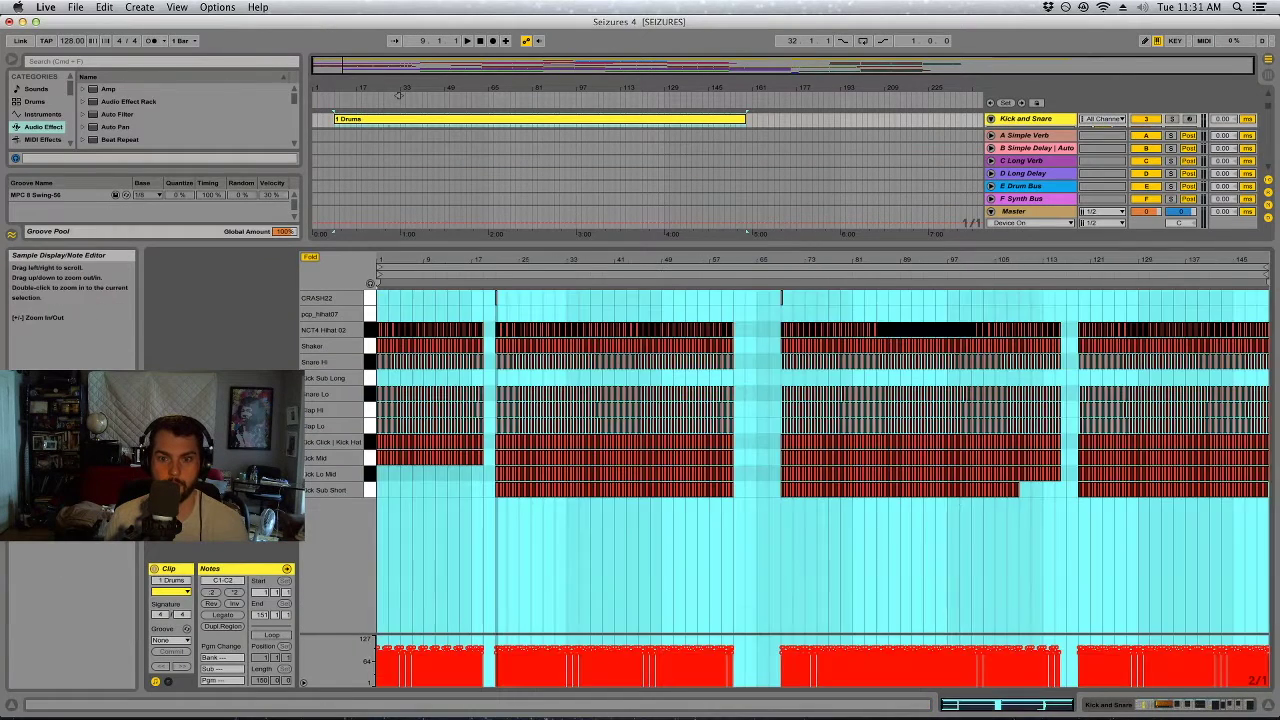
pyautogui.click(571, 306)
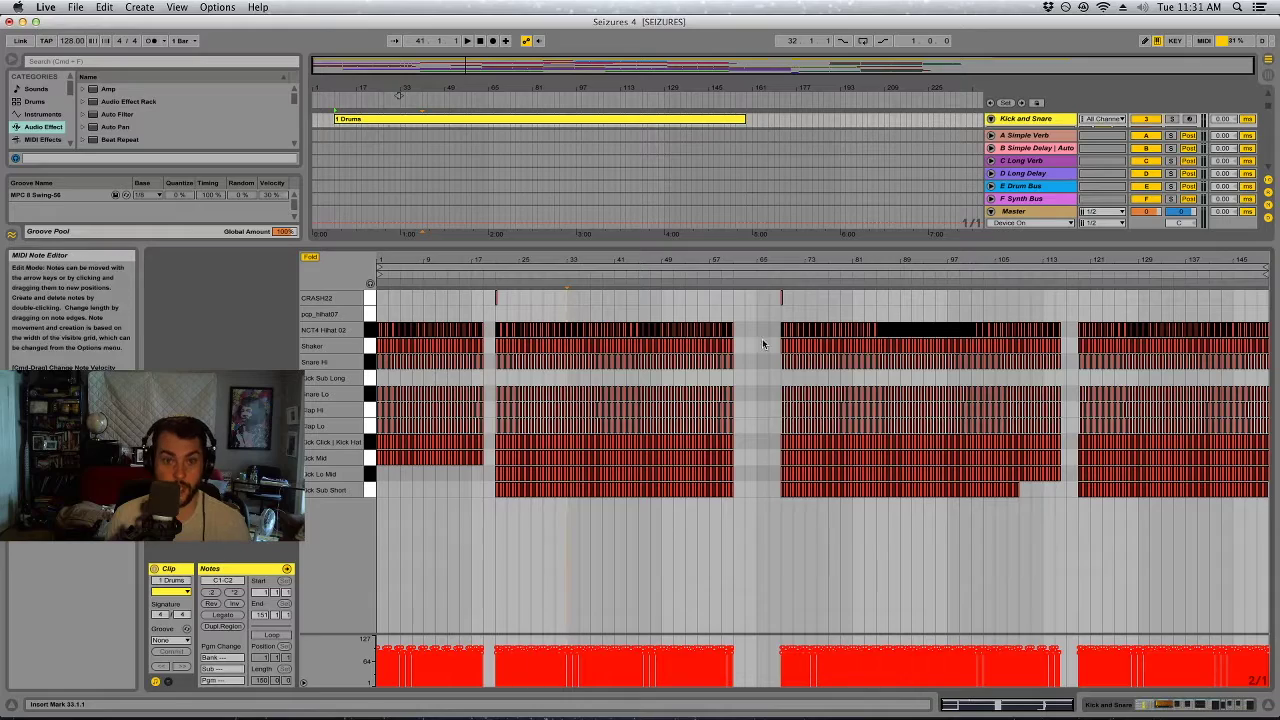
# Zoom in on bar 21 of the Drums clip and select the stack of layered notes at beat 21.2.
pyautogui.moveTo(496, 261); pyautogui.dragTo(496, 420)
pyautogui.moveTo(494, 330); pyautogui.dragTo(494, 380)
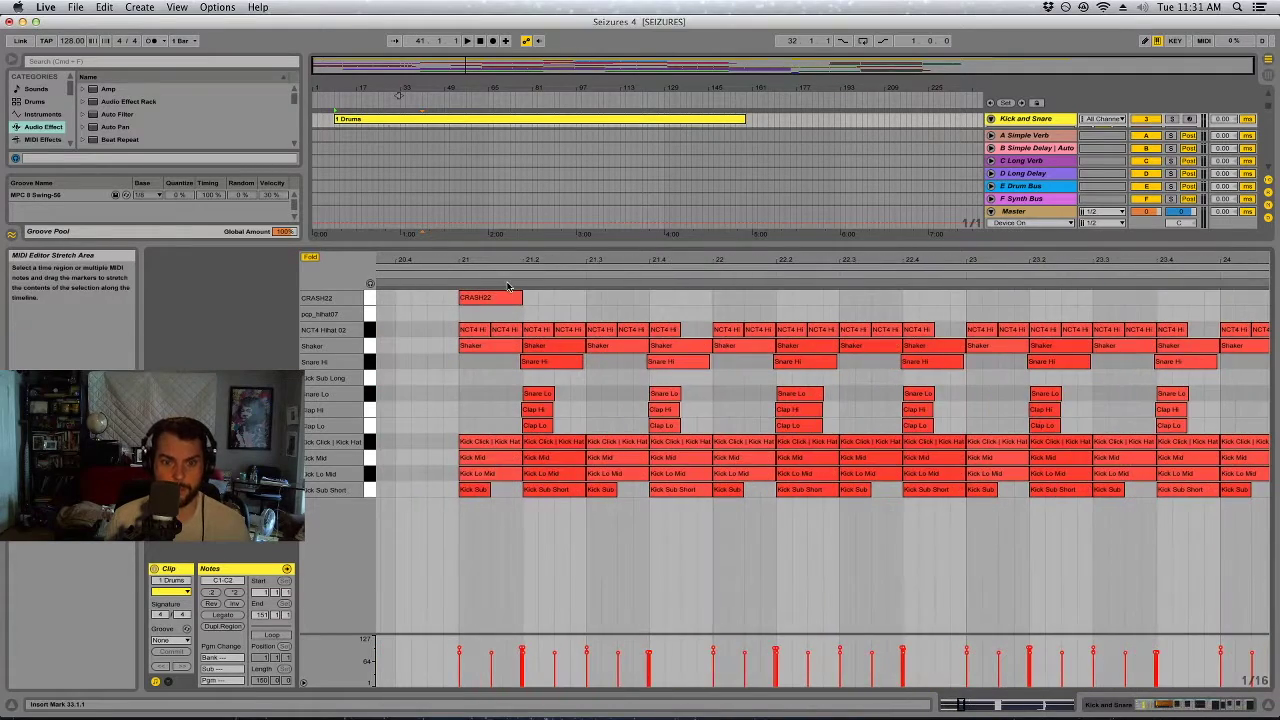
pyautogui.moveTo(536, 313); pyautogui.dragTo(530, 503)
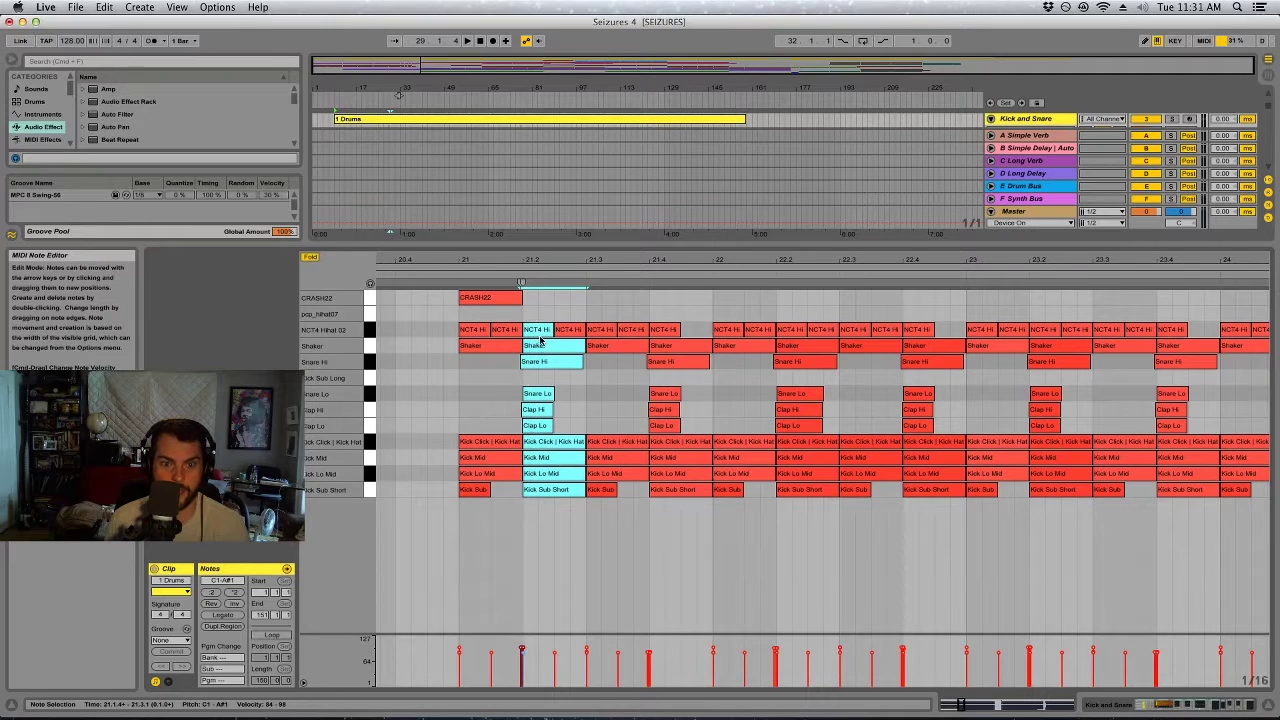
# Select each layered drum note at beat 21.2 in turn, from the hi-hat down to Kick Sub Short.
pyautogui.click(537, 330)
pyautogui.click(535, 346)
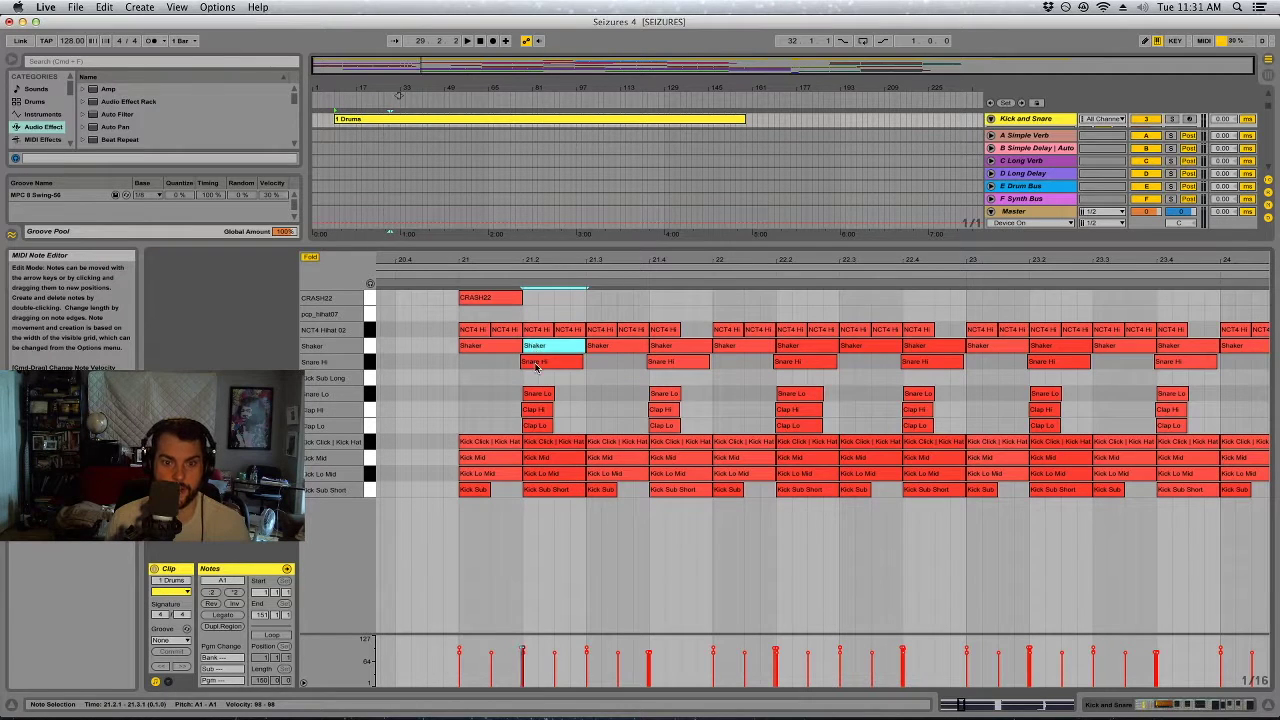
pyautogui.click(537, 362)
pyautogui.click(542, 396)
pyautogui.click(543, 410)
pyautogui.click(541, 427)
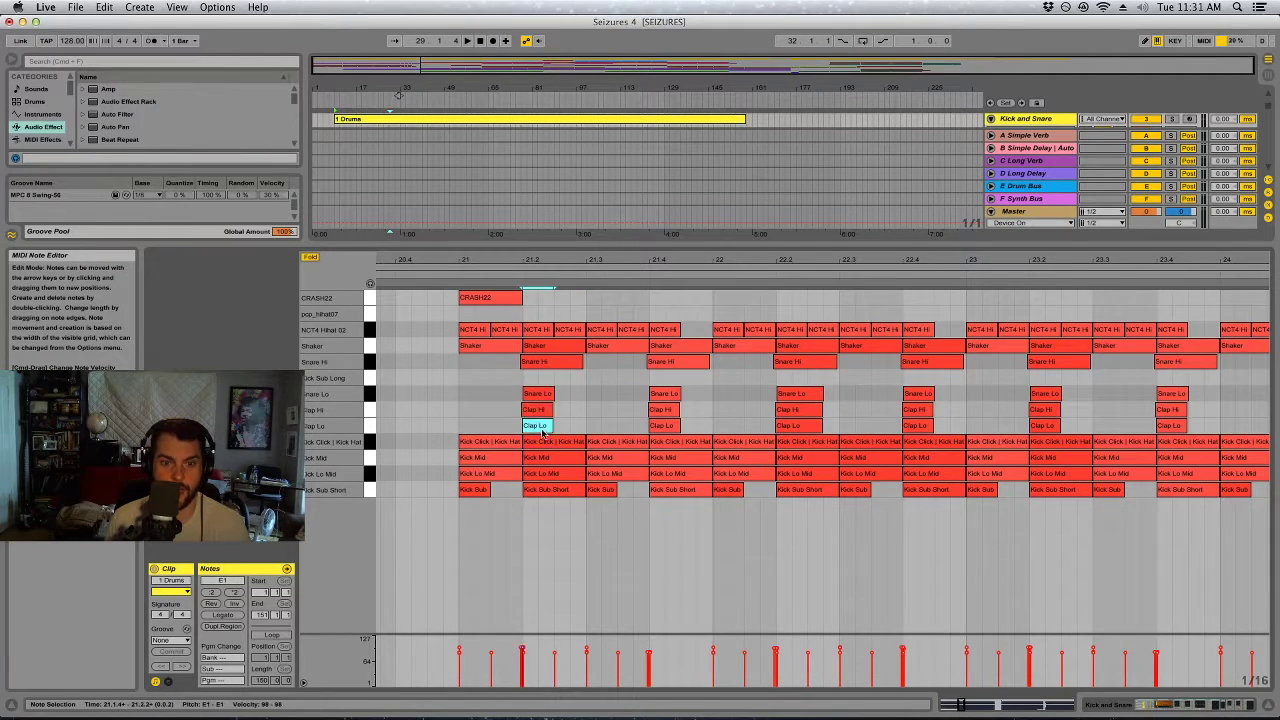
pyautogui.click(544, 442)
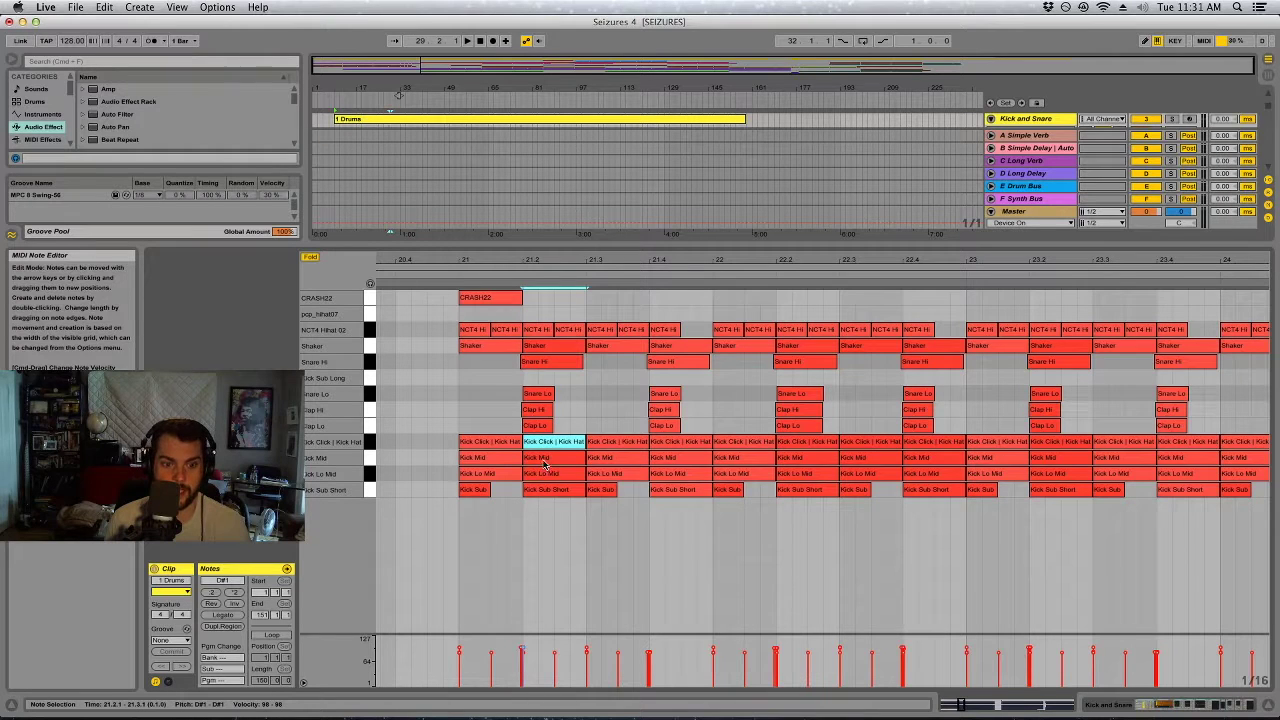
pyautogui.click(545, 460)
pyautogui.click(545, 476)
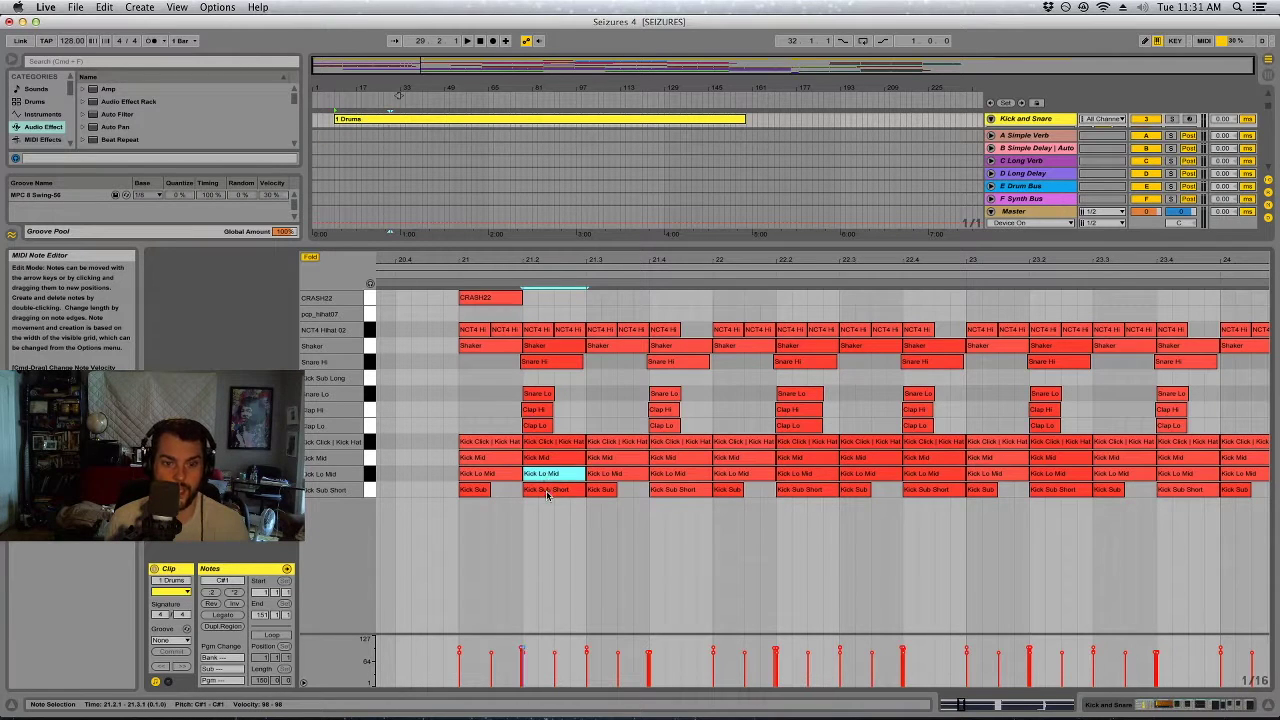
pyautogui.click(547, 491)
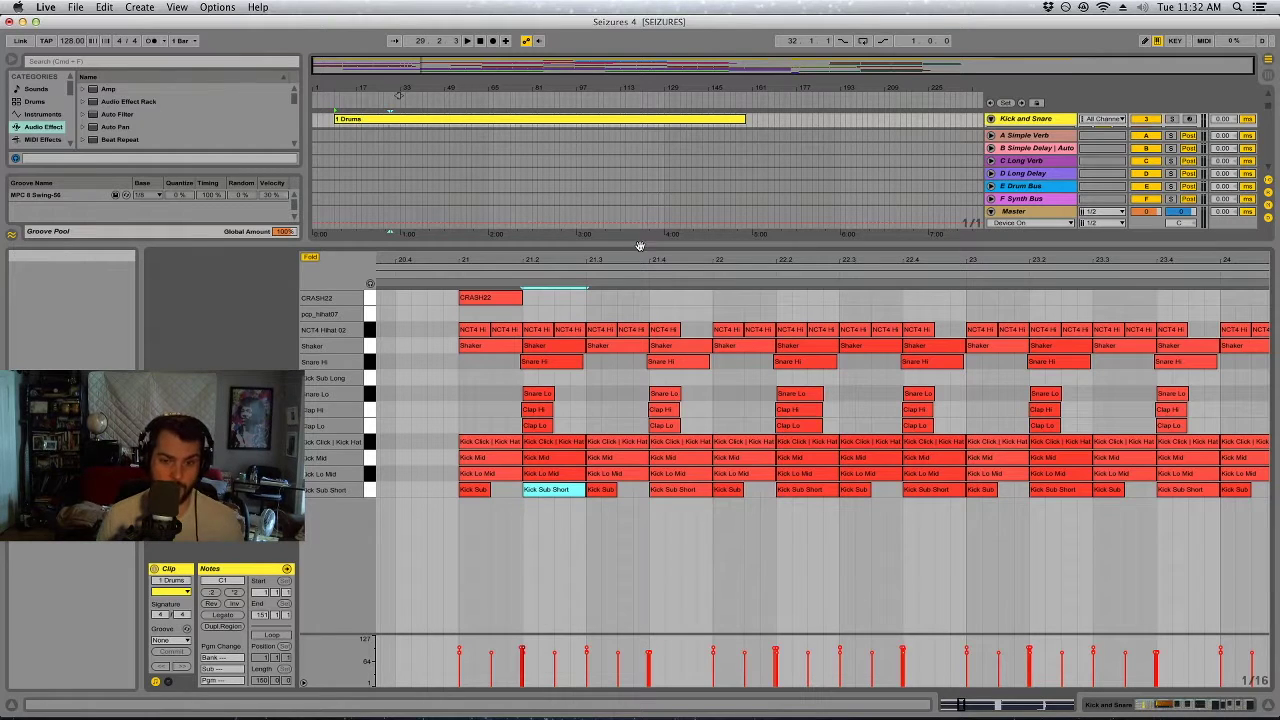
# Examine the start offsets of the layered snare and clap notes around beat 21.2 up close.
pyautogui.moveTo(642, 258); pyautogui.dragTo(642, 110)
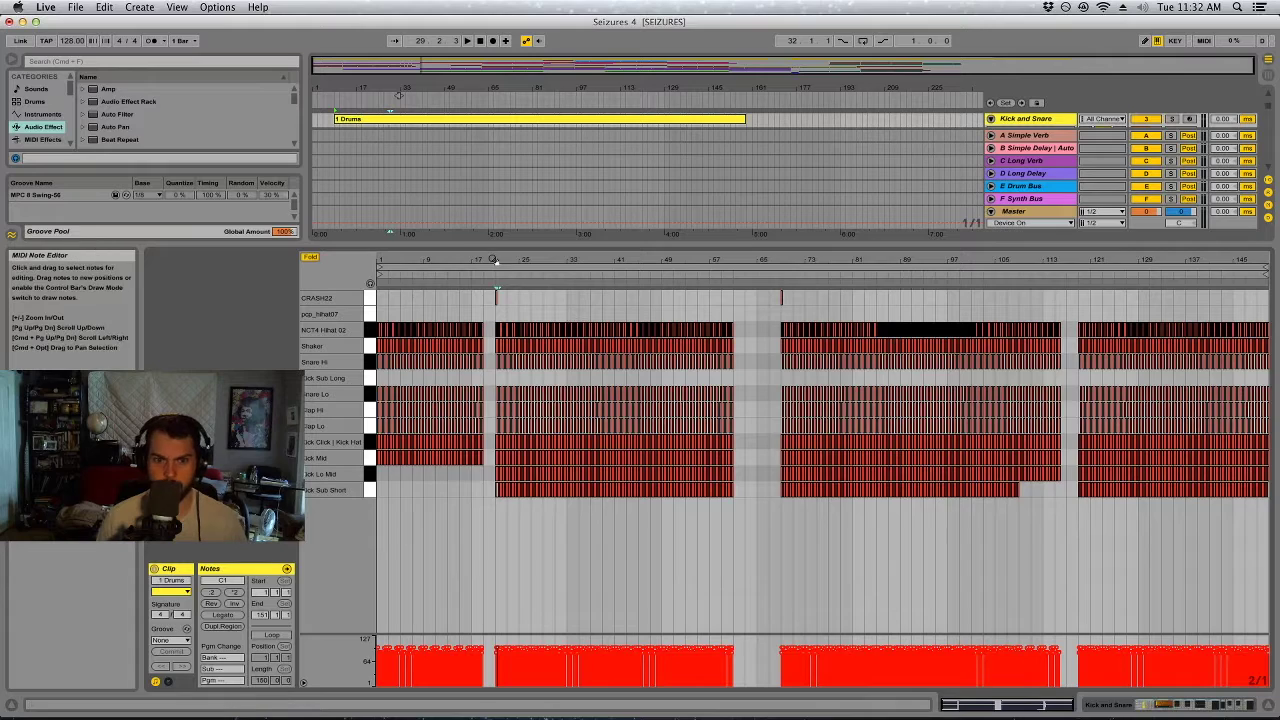
pyautogui.moveTo(496, 261); pyautogui.dragTo(800, 460)
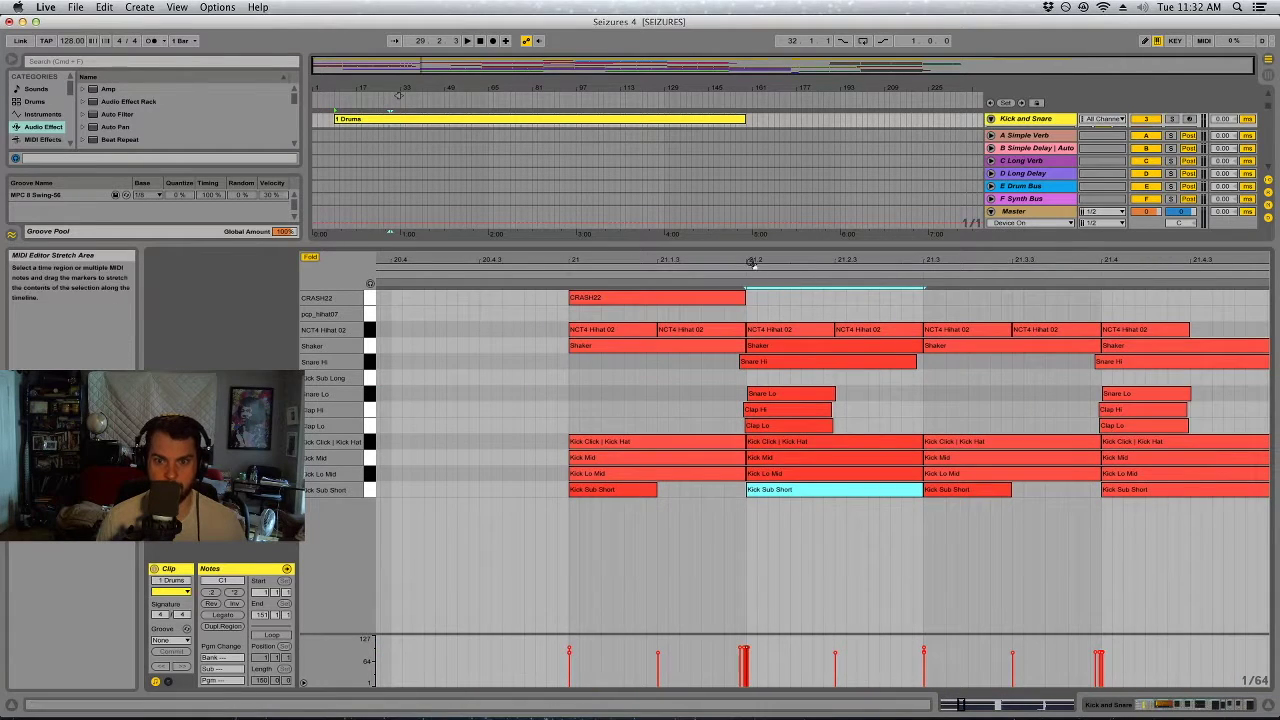
pyautogui.moveTo(753, 262); pyautogui.dragTo(733, 427)
pyautogui.click(727, 392)
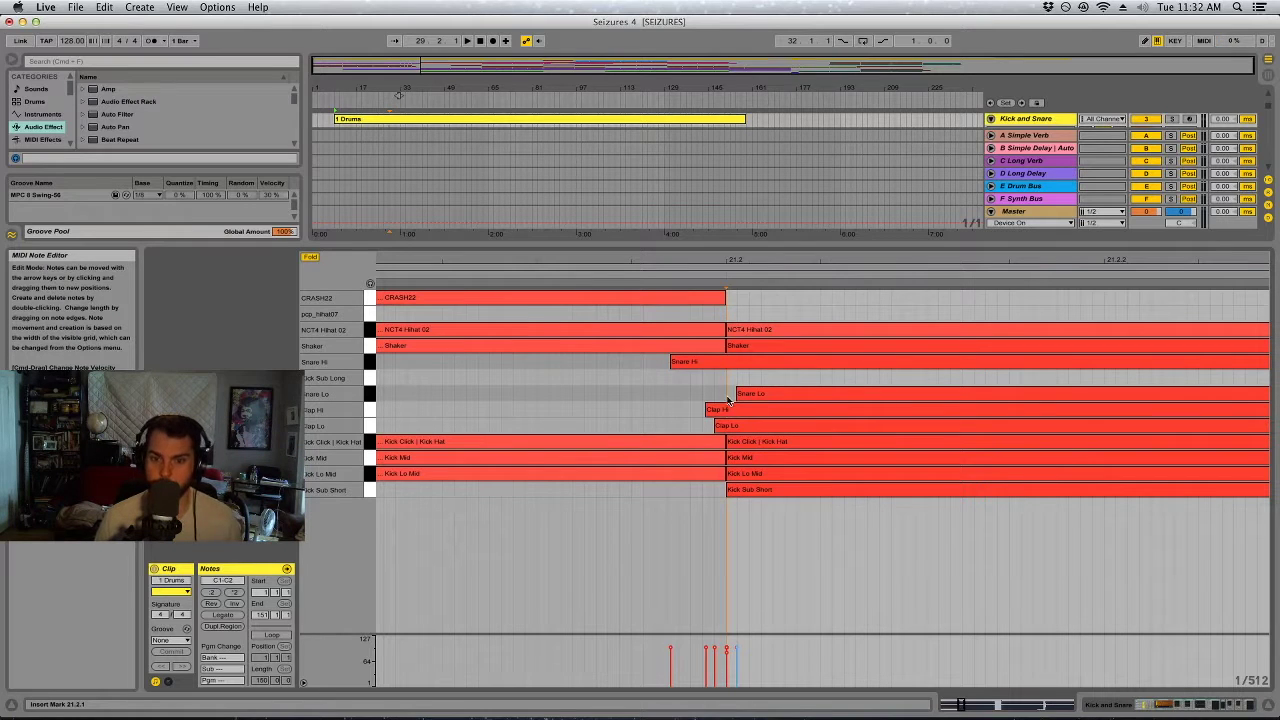
# Select all Clap Lo notes and play the drum clip from around beat 21.2.
pyautogui.click(369, 426)
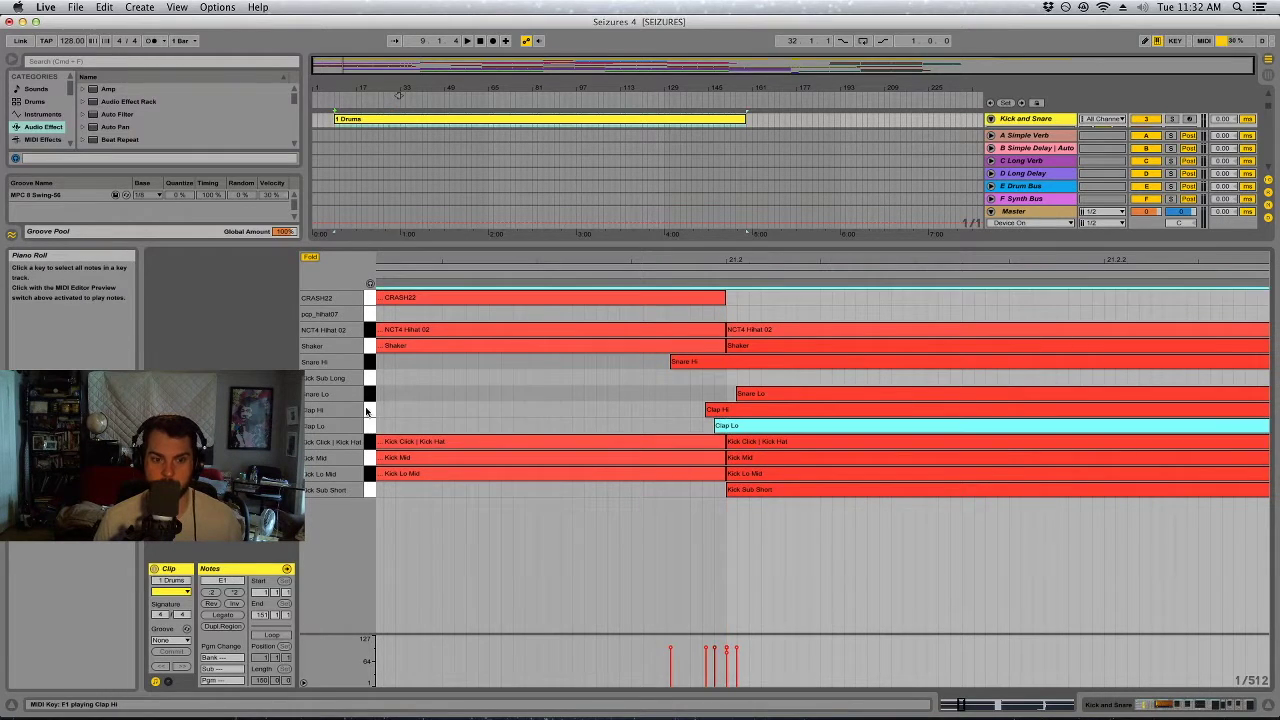
pyautogui.moveTo(644, 265)
pyautogui.mouseDown()
pyautogui.moveTo(644, 150)
pyautogui.moveTo(644, 265)
pyautogui.mouseUp()
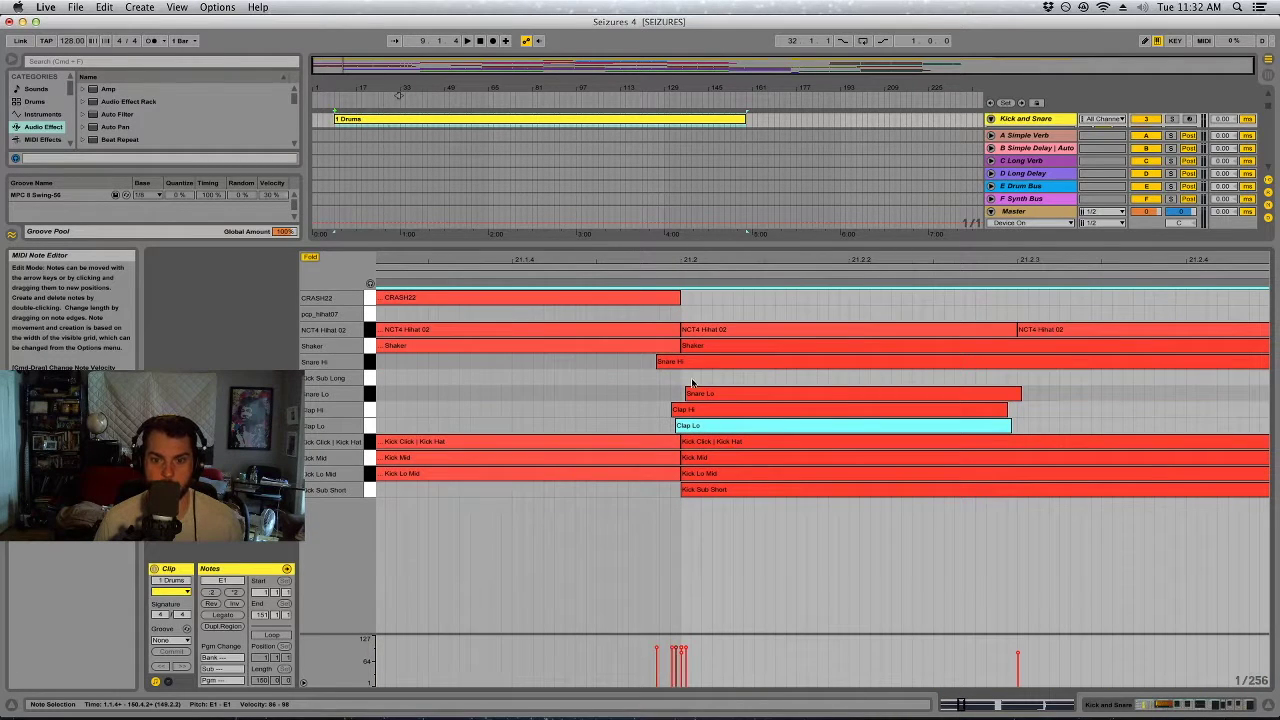
pyautogui.click(660, 278)
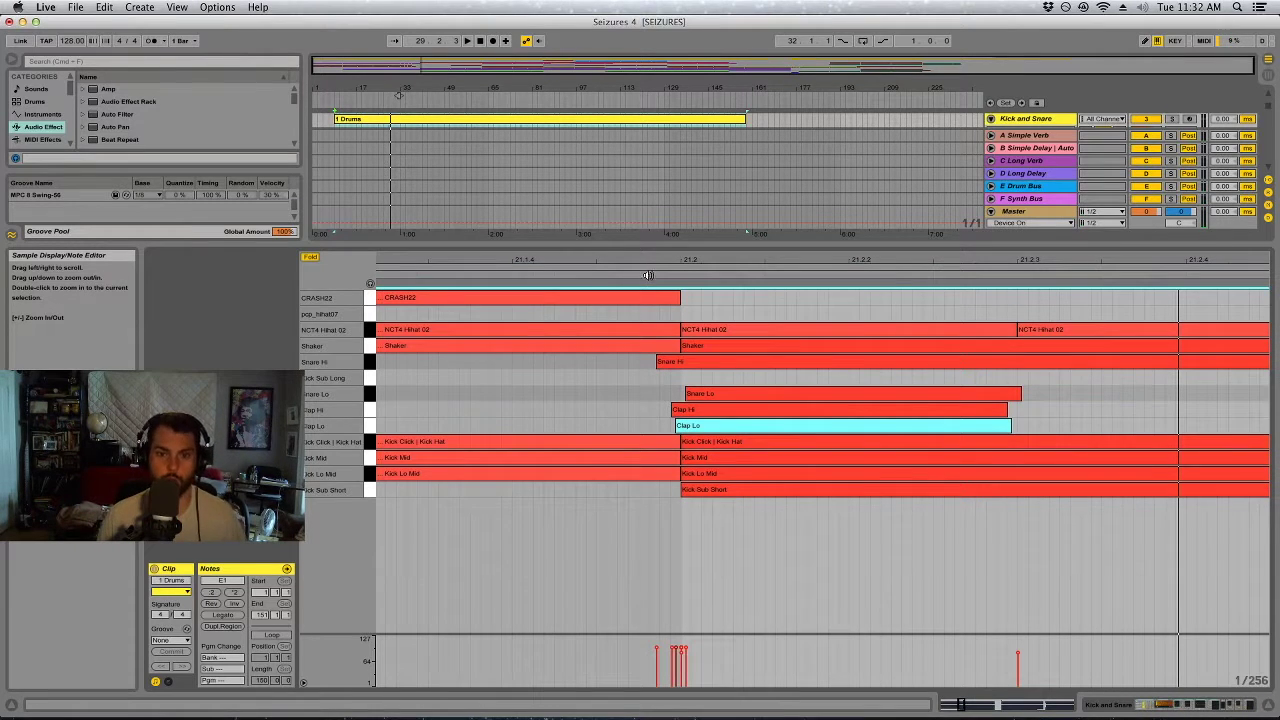
# Shrink the note editor and return to the arrangement tracks around Slynk Sub.
pyautogui.moveTo(657, 247); pyautogui.dragTo(661, 580)
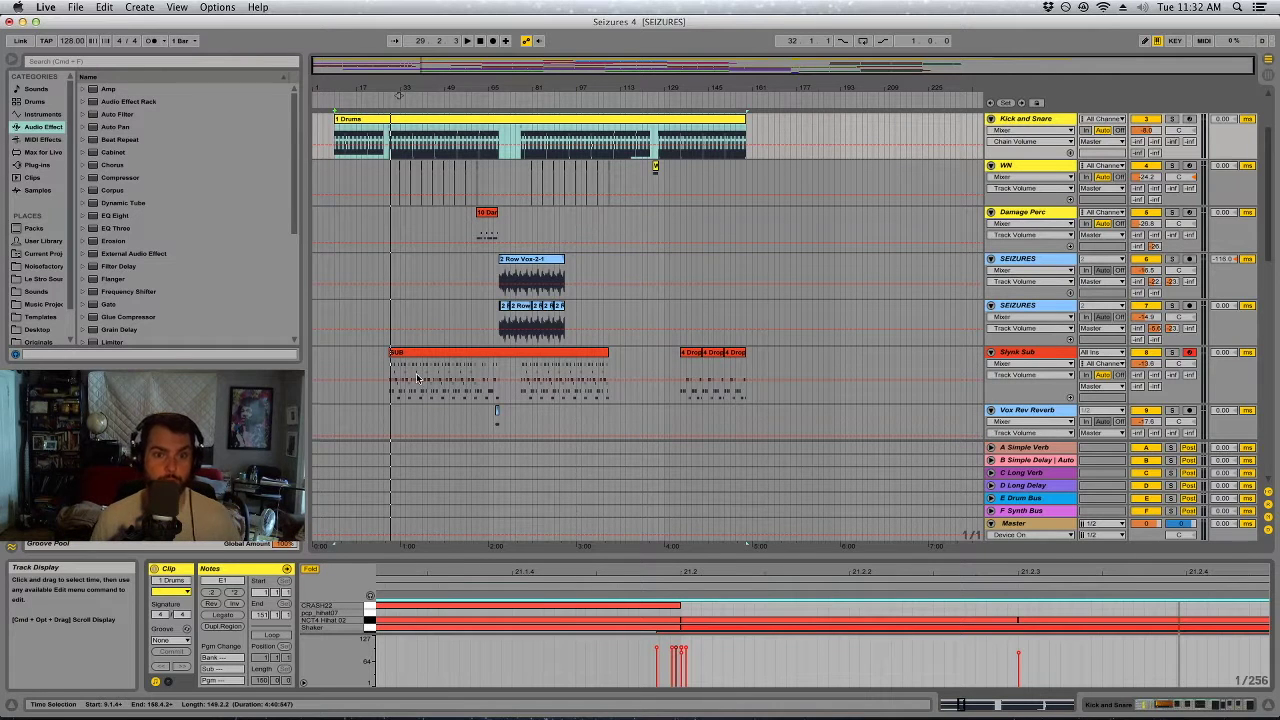
pyautogui.scroll(-2, 470, 356)
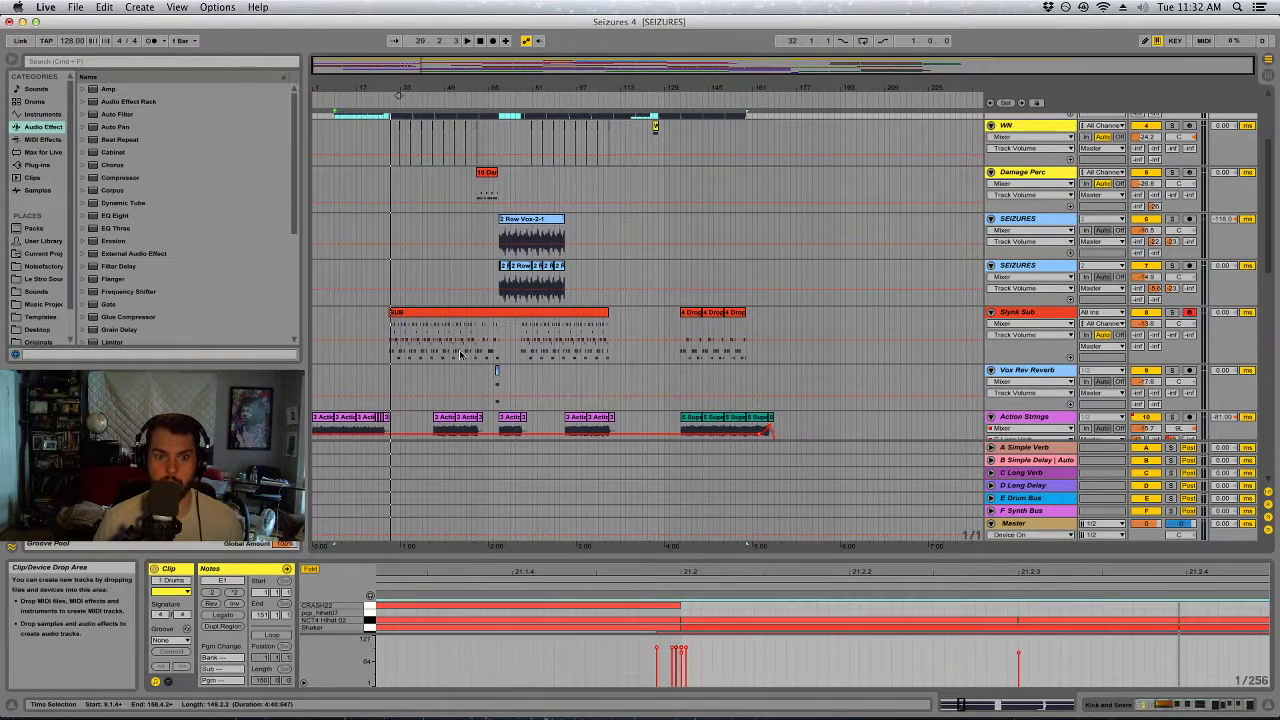
# Select the SUB clip on the Slynk Sub track and look over the string and bass tracks down to Bass Group.
pyautogui.click(455, 315)
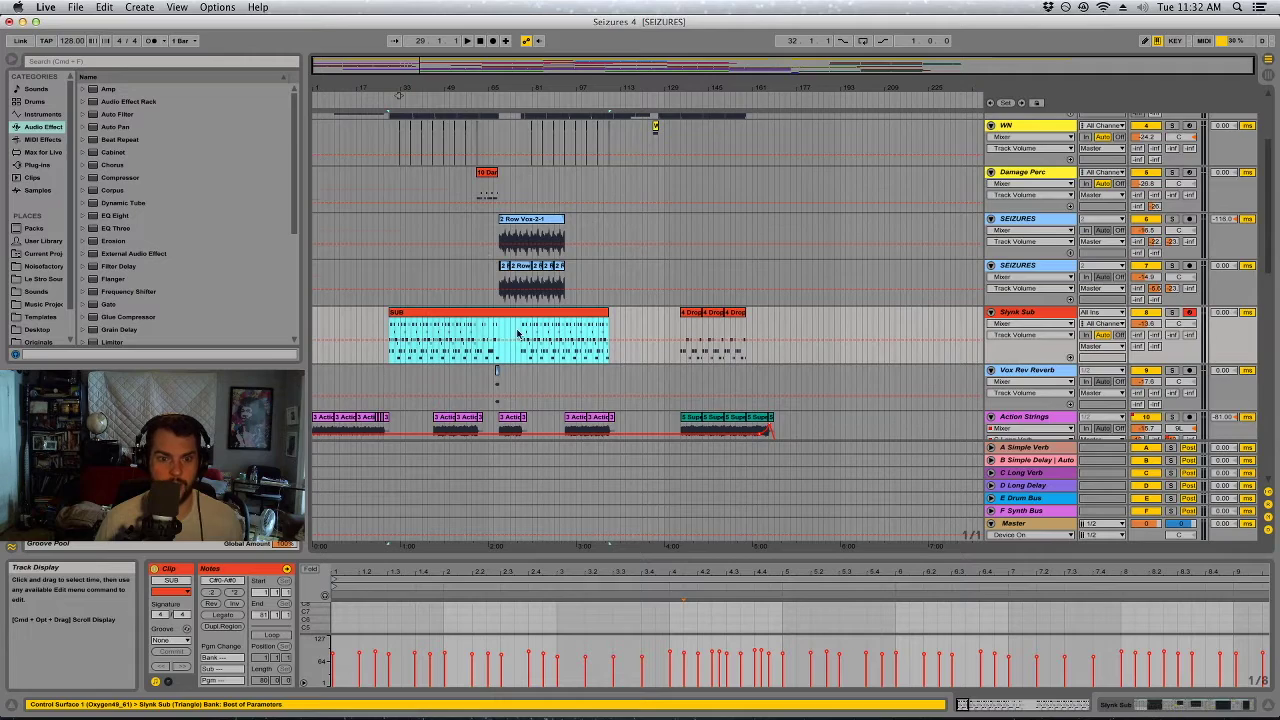
pyautogui.scroll(-5, 495, 285)
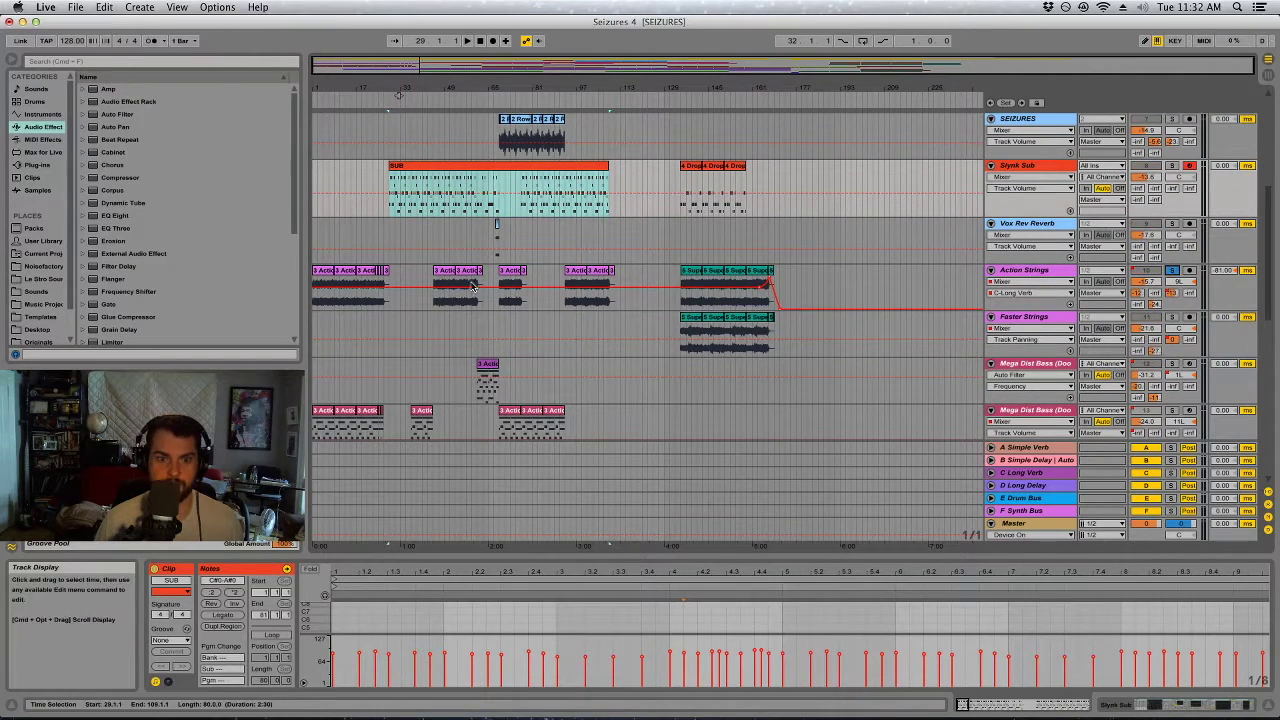
pyautogui.scroll(-2, 708, 360)
pyautogui.scroll(-8, 846, 356)
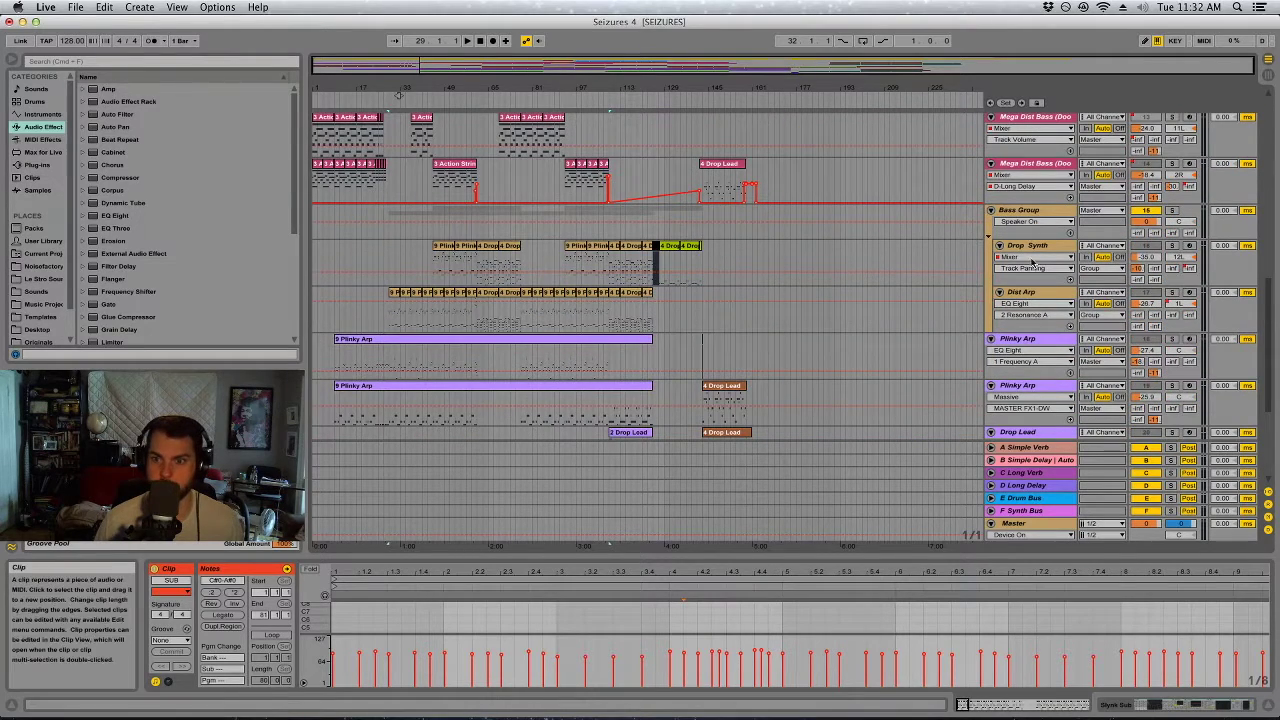
# Compare the Drop Synth and Dist Arp clips by selecting them in turn, ending on the Dist Arp clips from bar 29, and save the set.
pyautogui.click(1028, 245)
pyautogui.moveTo(390, 300); pyautogui.dragTo(428, 296)
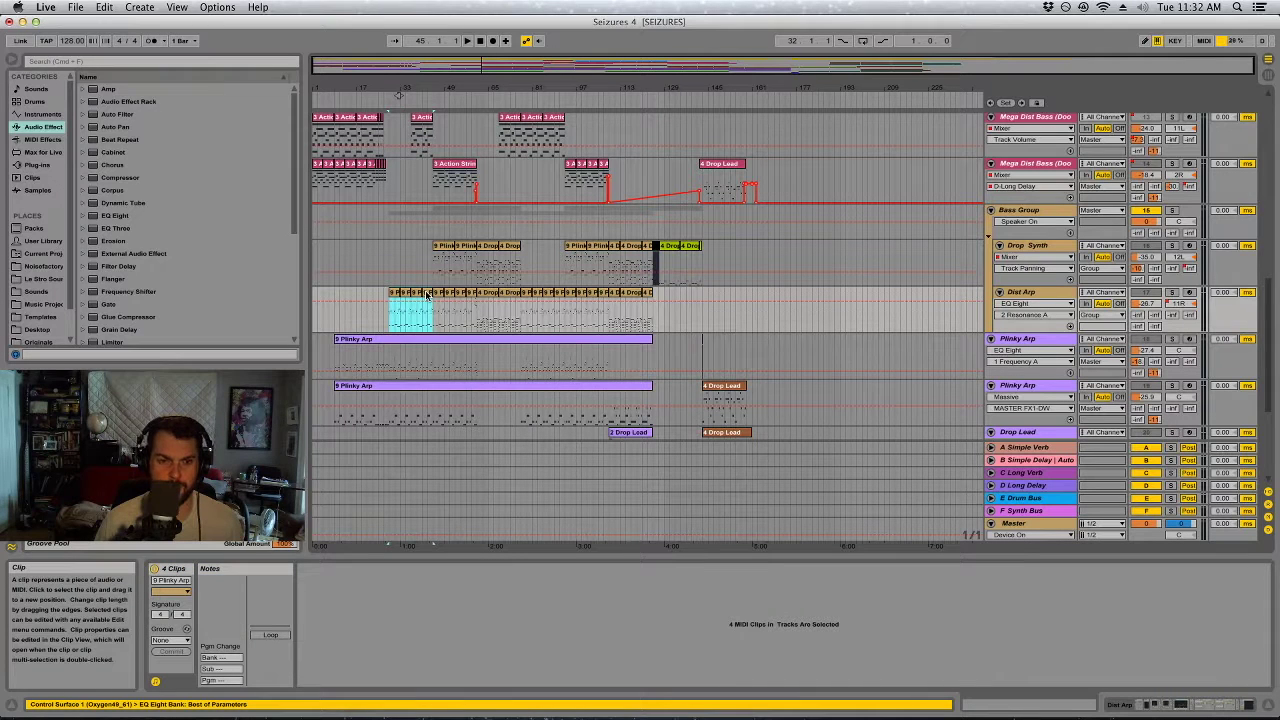
pyautogui.click(449, 279)
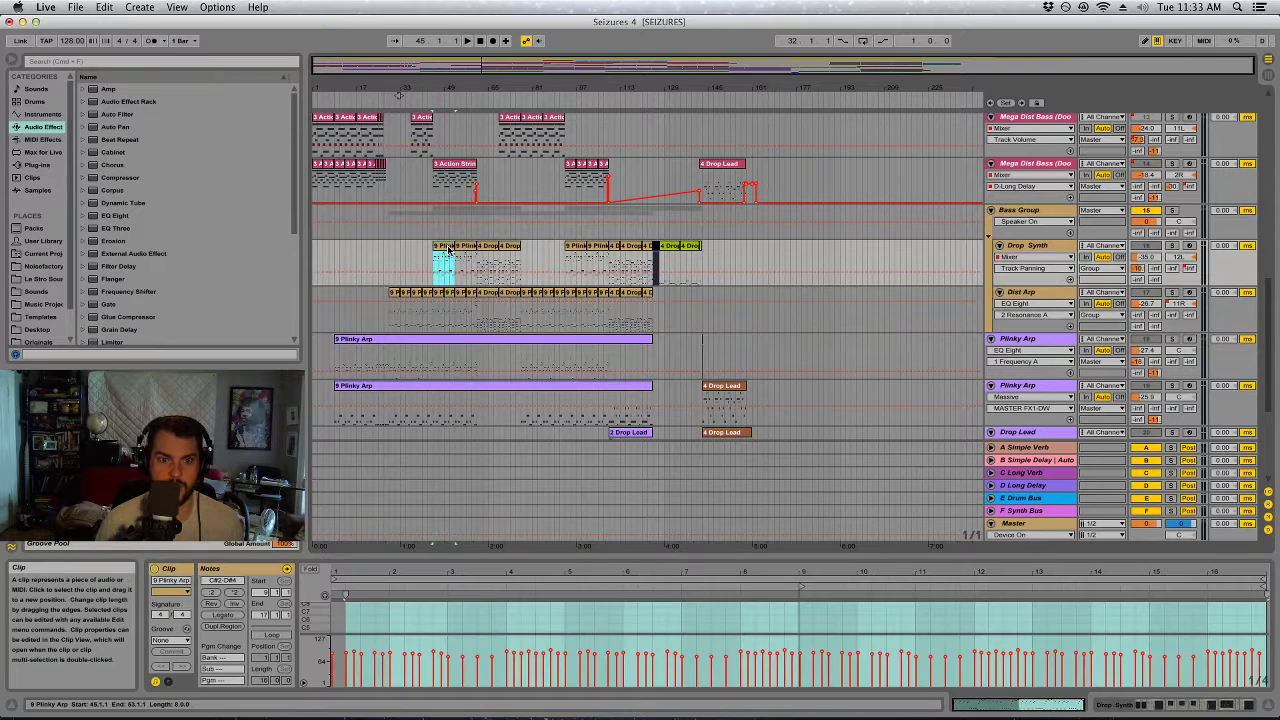
pyautogui.click(440, 298)
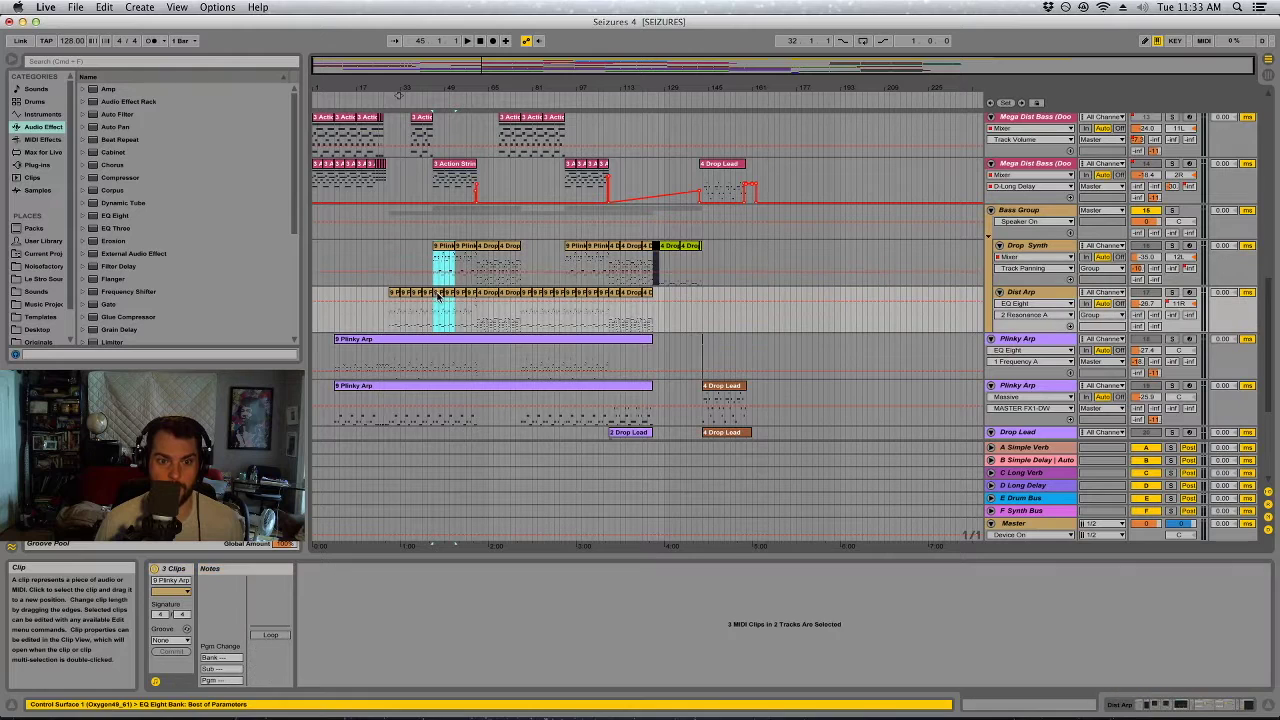
pyautogui.click(441, 247)
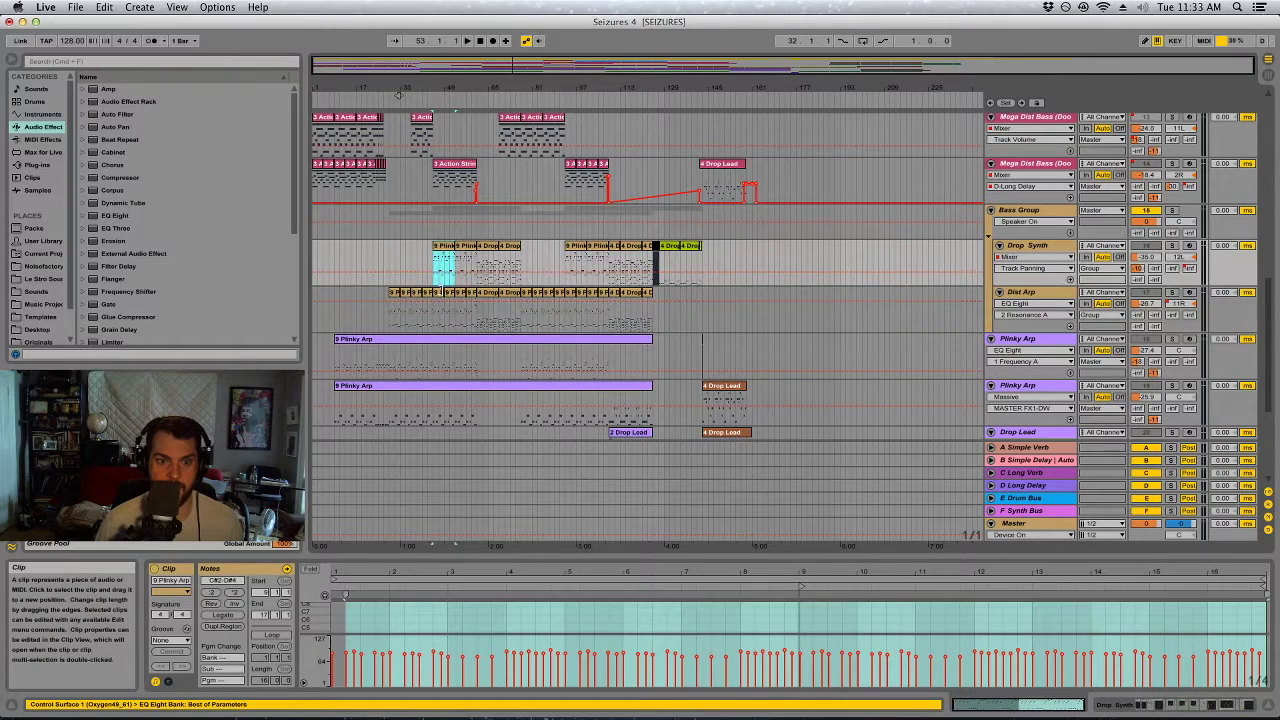
pyautogui.click(439, 291)
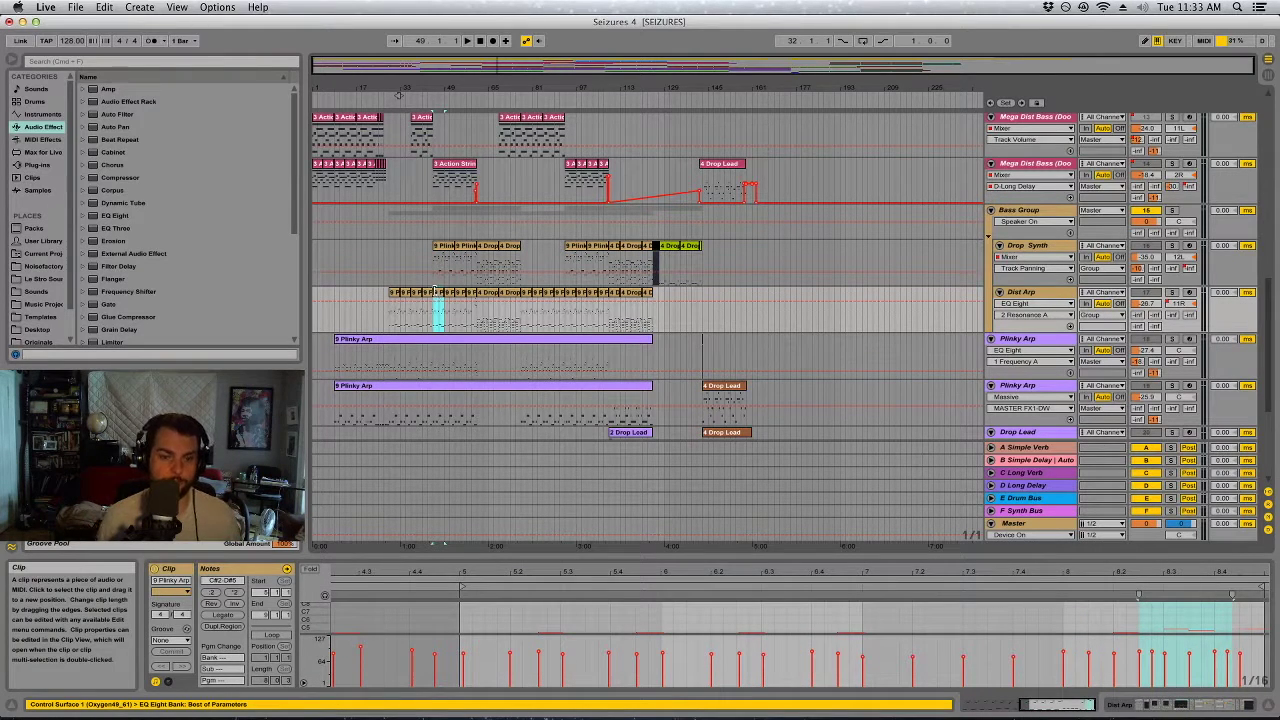
pyautogui.click(397, 294)
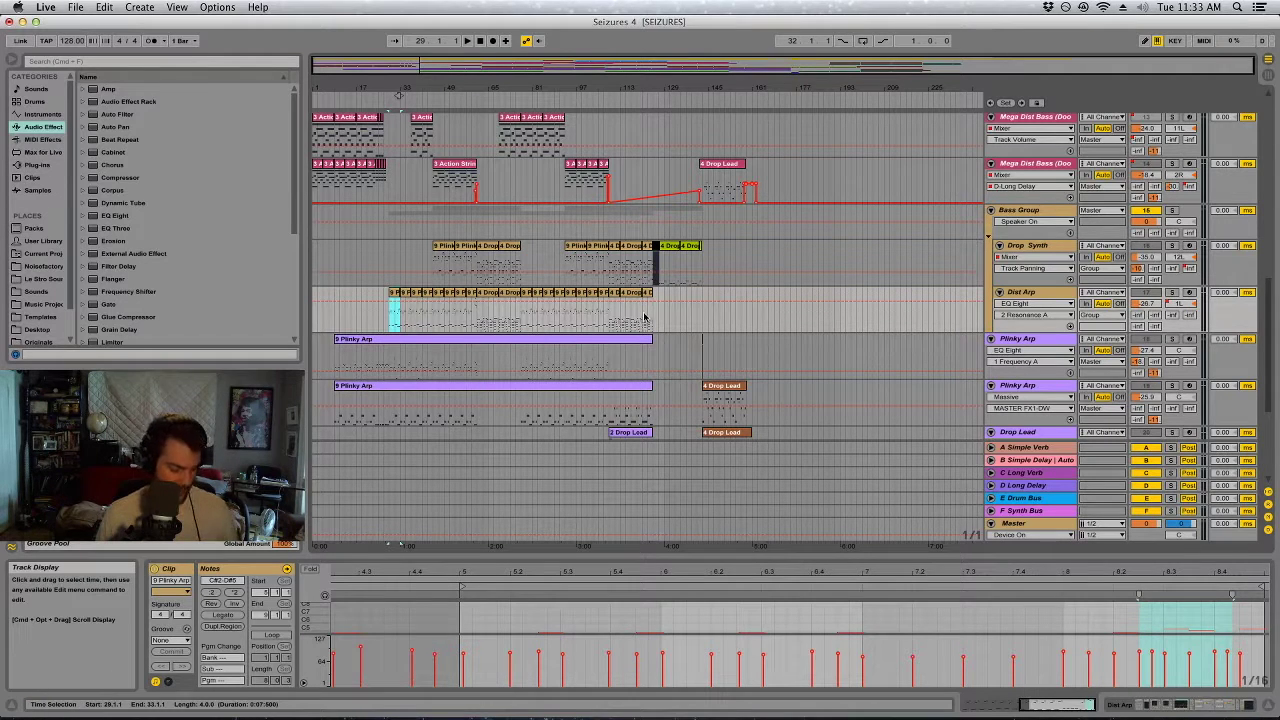
pyautogui.press('super+s')
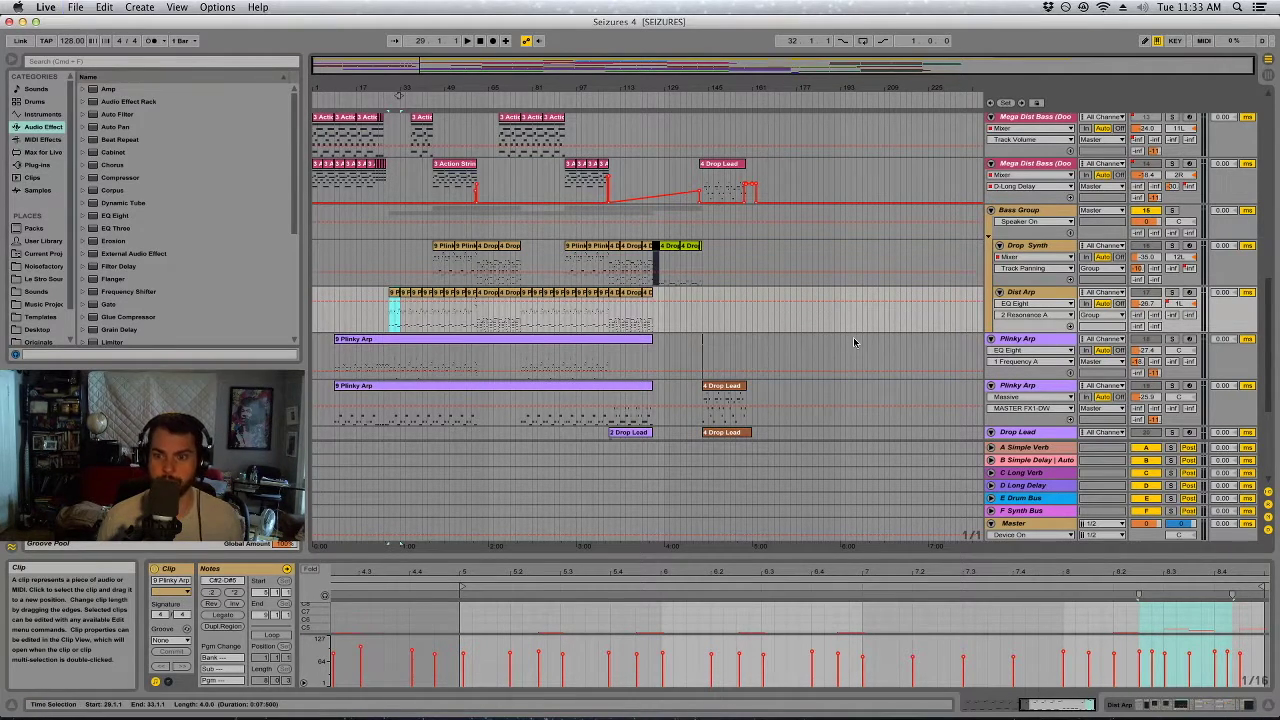
# Solo the lower Plinky Arp track, audition its long clip from bar 9, and end the solo playback.
pyautogui.scroll(-3, 853, 337)
pyautogui.click(616, 345)
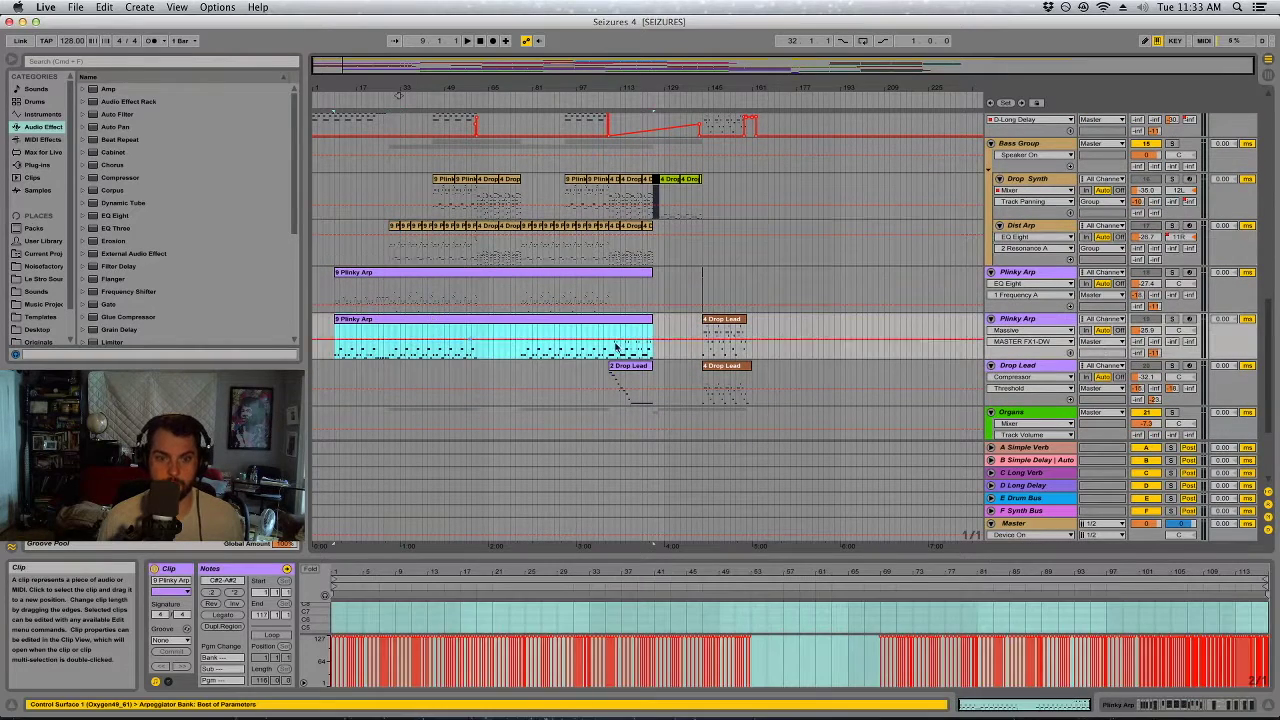
pyautogui.click(1172, 319)
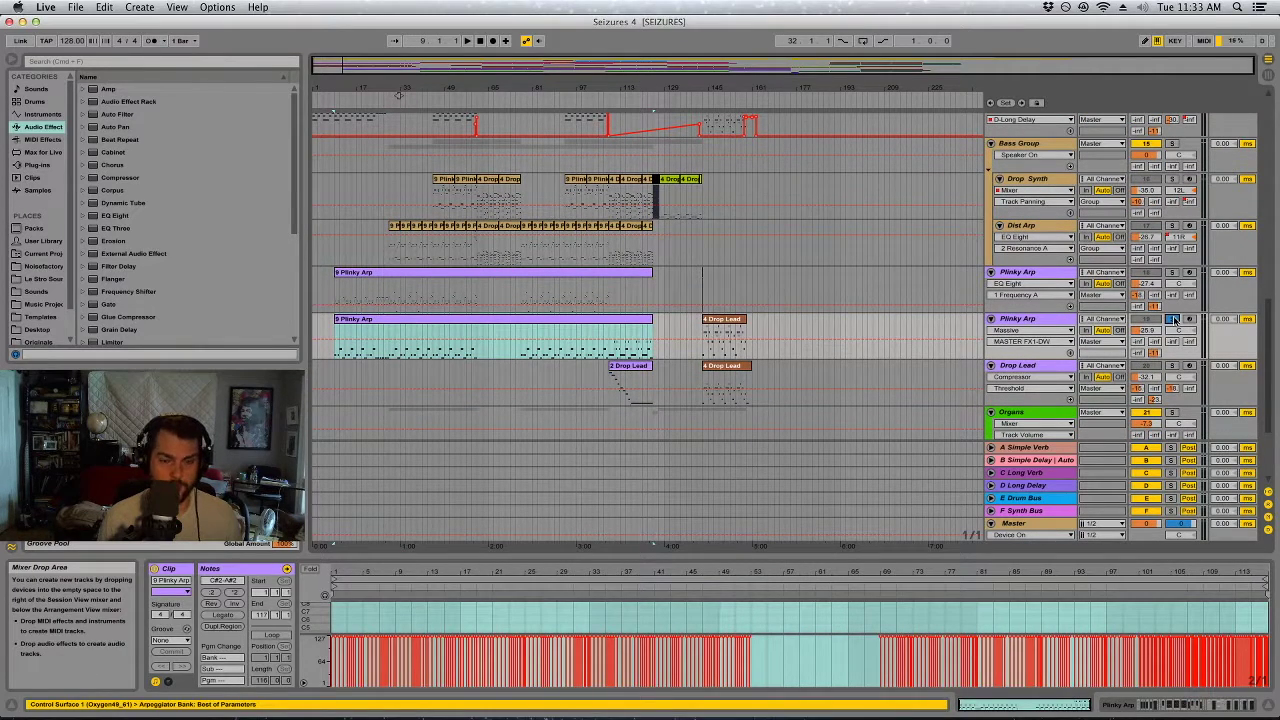
pyautogui.press('space')
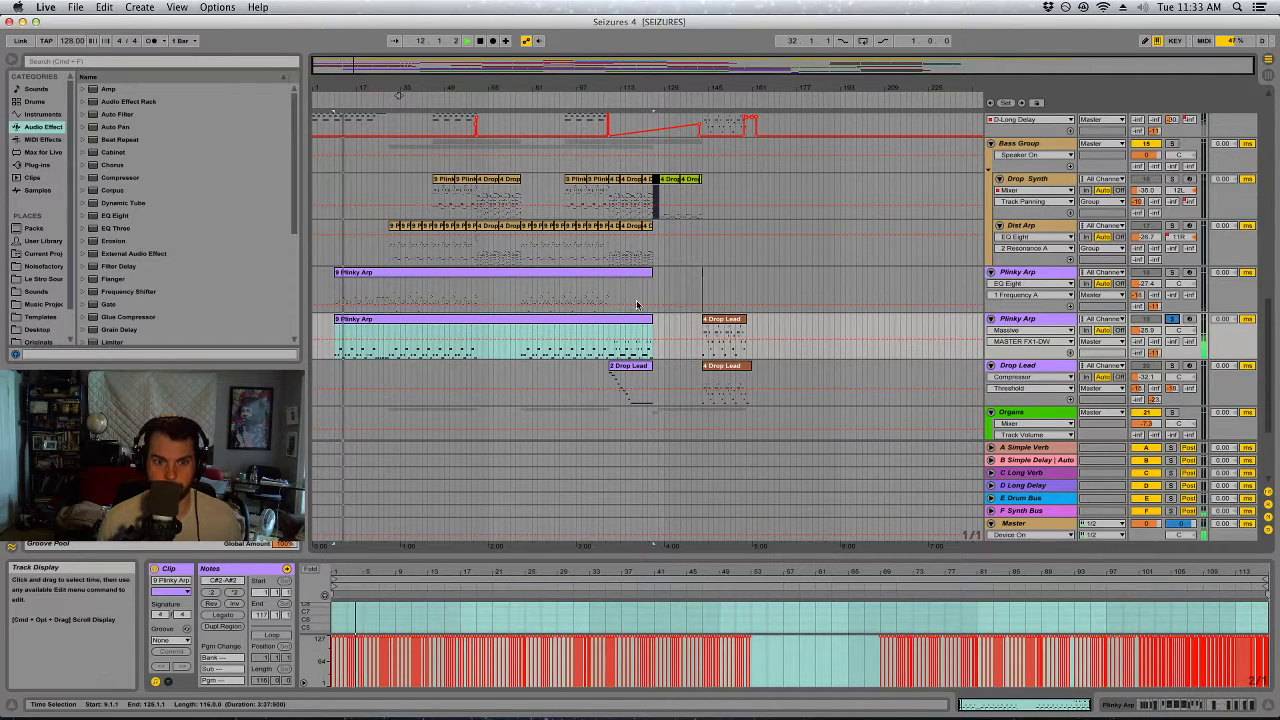
pyautogui.click(428, 355)
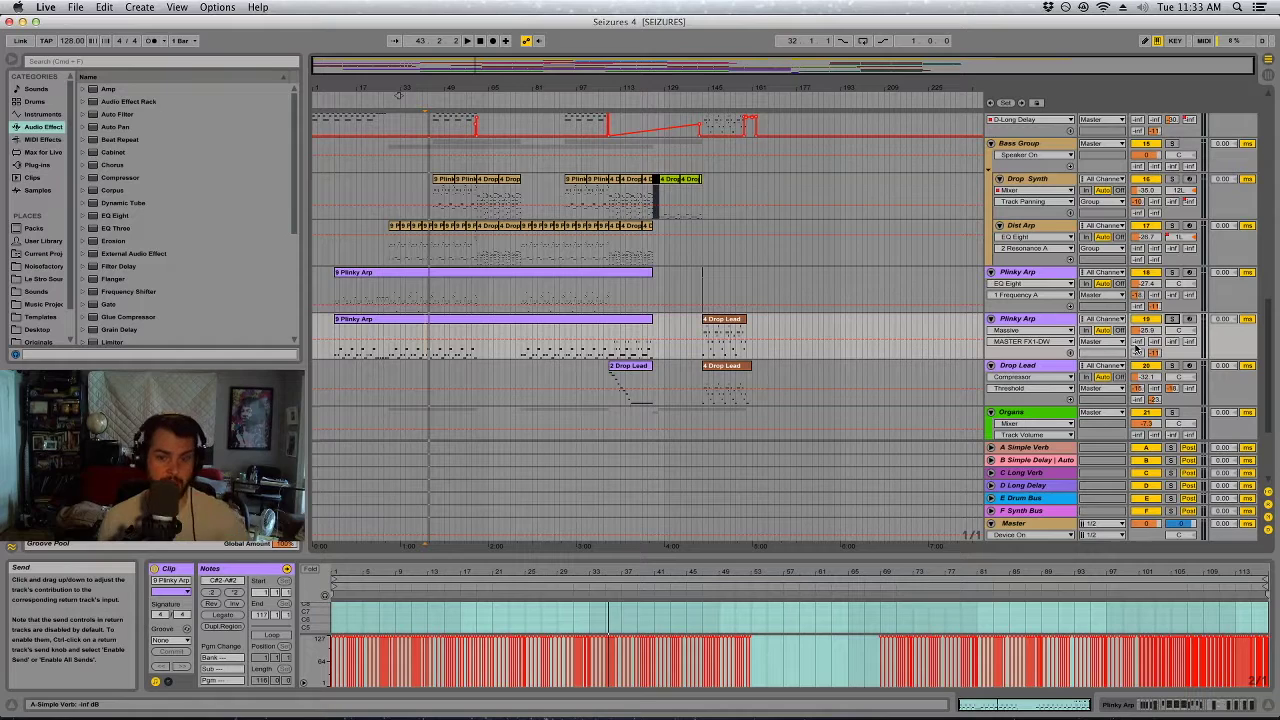
# Select the first Super Mord 2 clip in the Organs group, show the track's devices and play from bar 29.
pyautogui.scroll(-1, 676, 333)
pyautogui.scroll(-4, 676, 333)
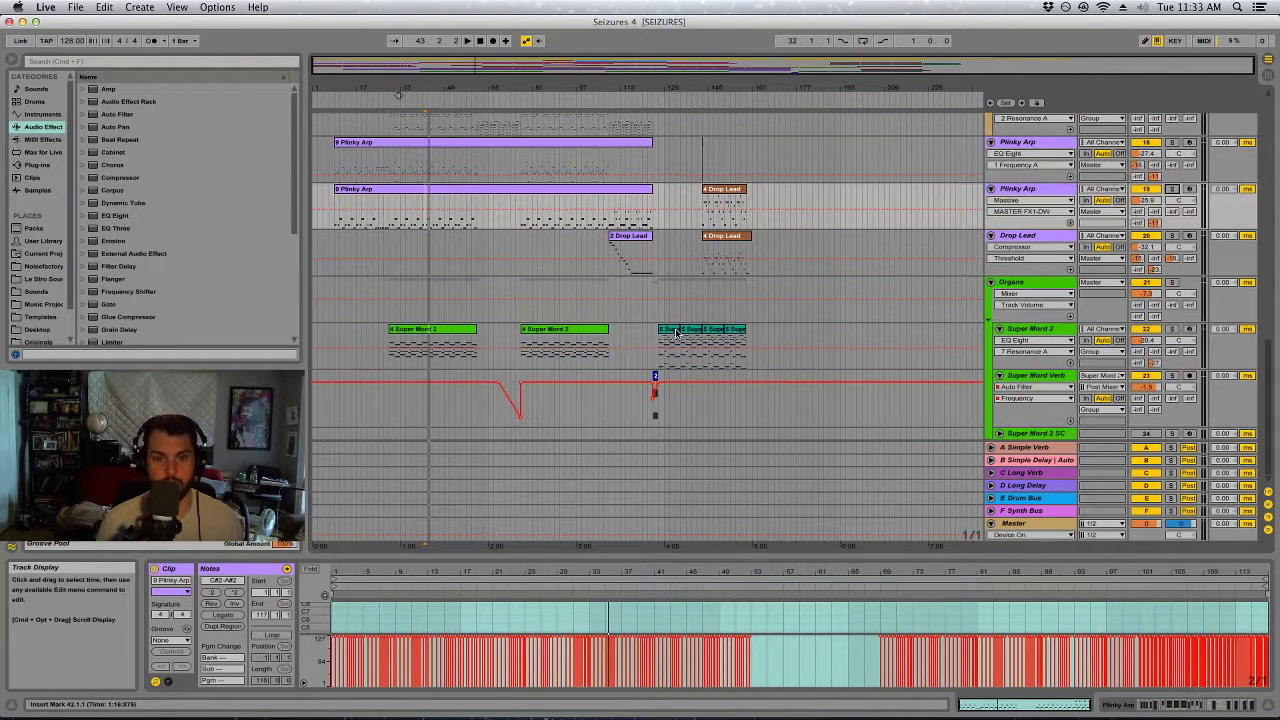
pyautogui.click(447, 330)
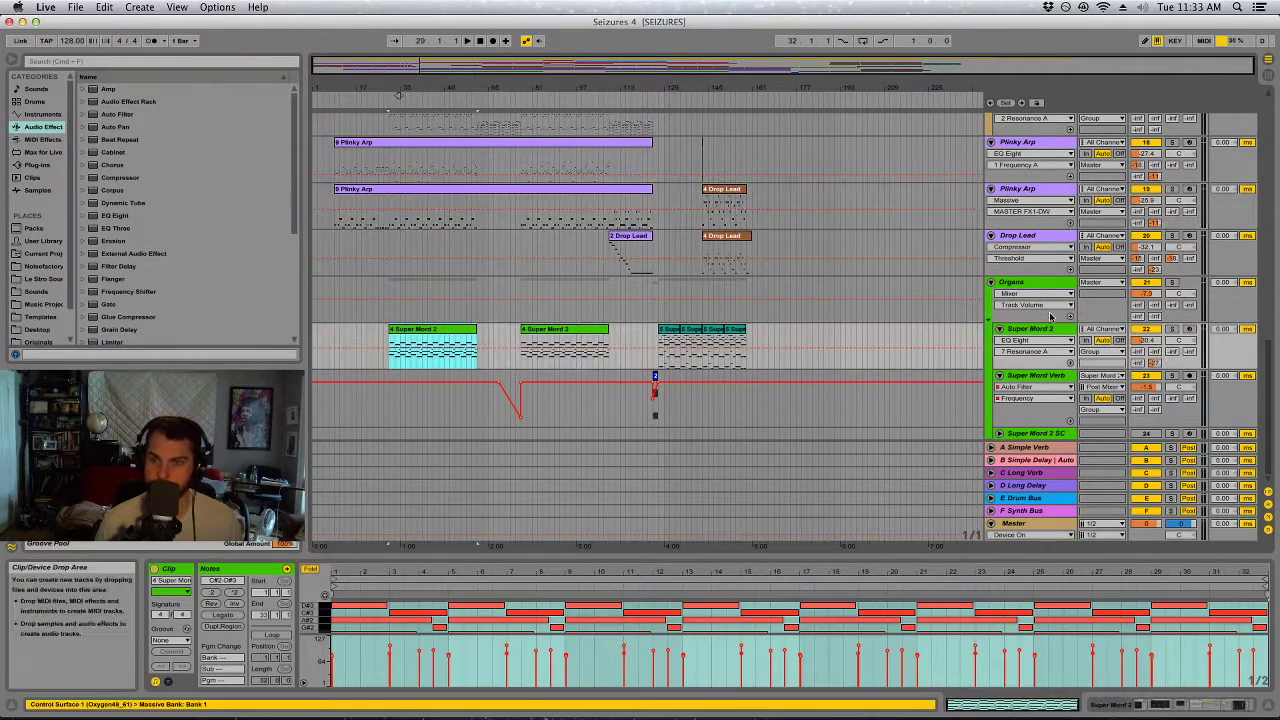
pyautogui.click(1167, 338)
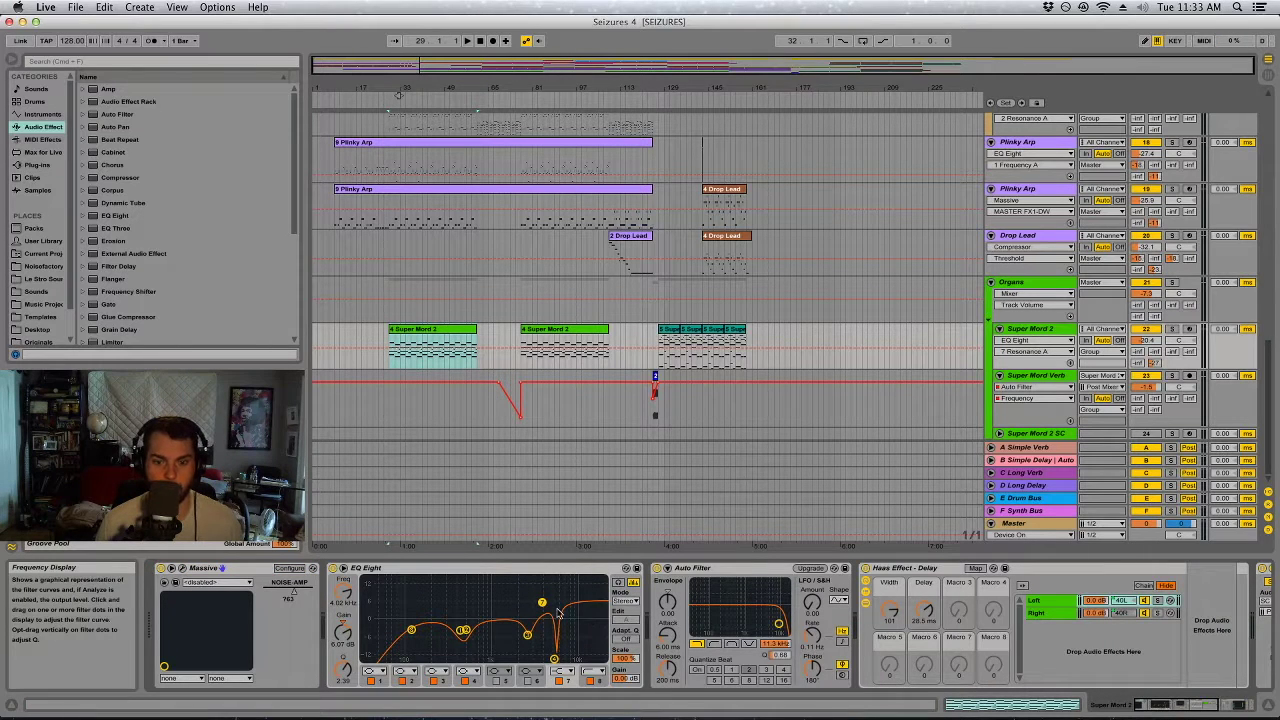
pyautogui.click(416, 333)
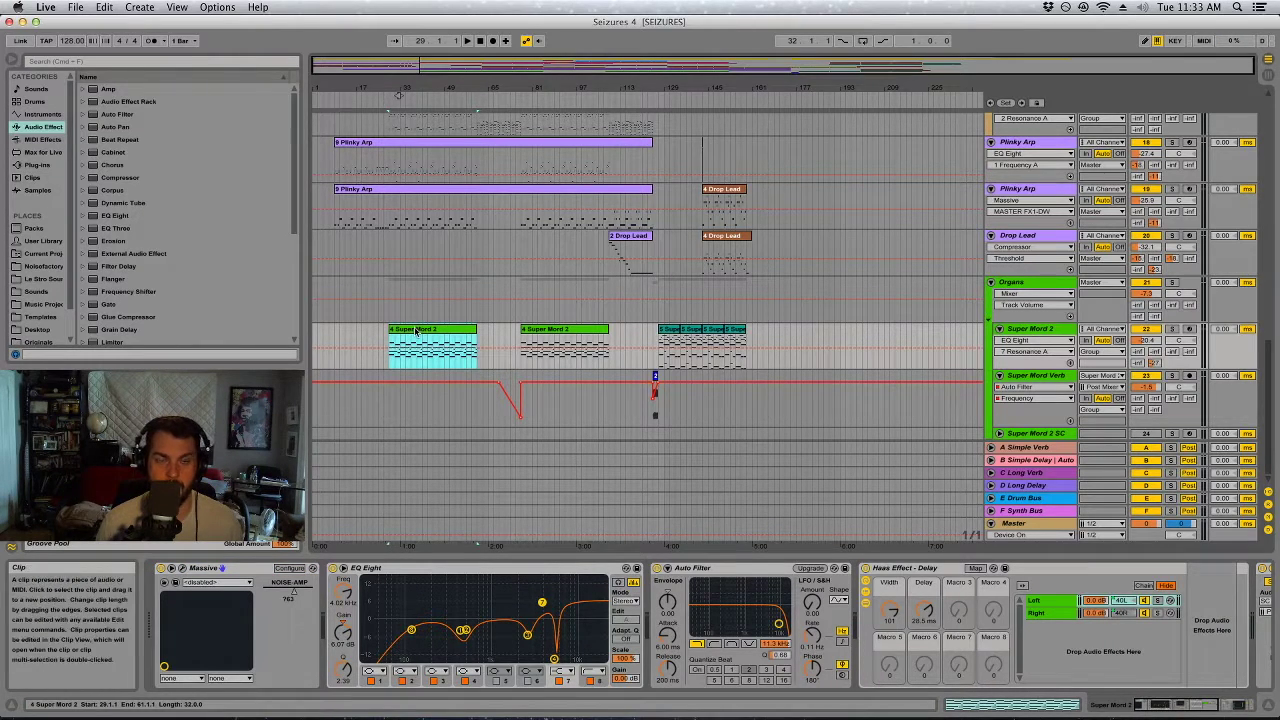
pyautogui.press('space')
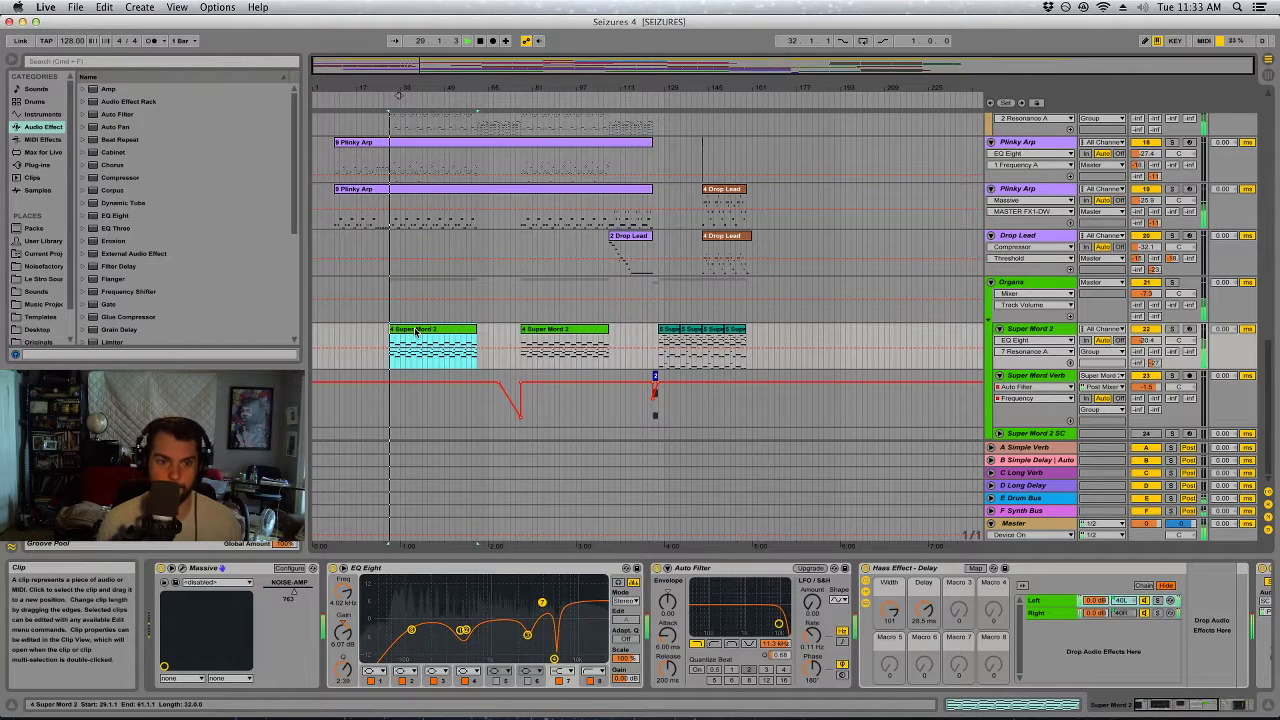
# Toggle the Super Mord 2 track off and on during playback, and set its track volume to -17.1 dB.
pyautogui.click(1144, 330)
pyautogui.click(1143, 330)
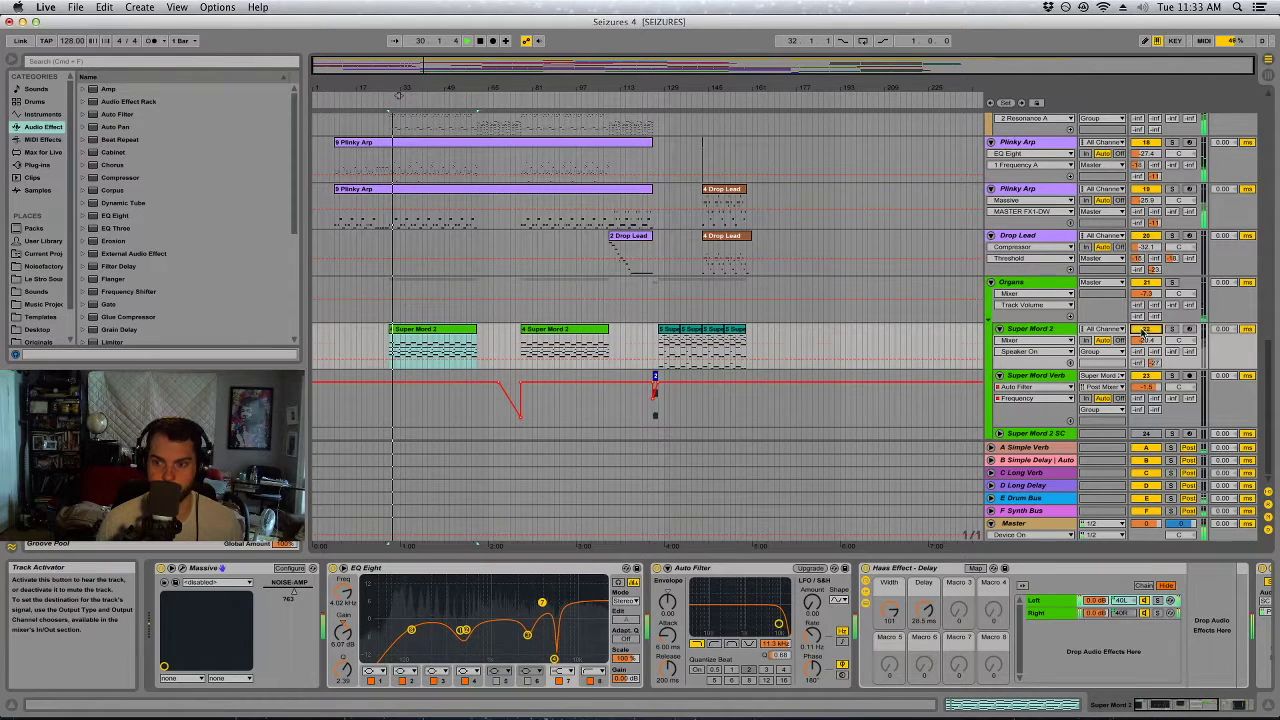
pyautogui.moveTo(1143, 340); pyautogui.dragTo(1143, 326)
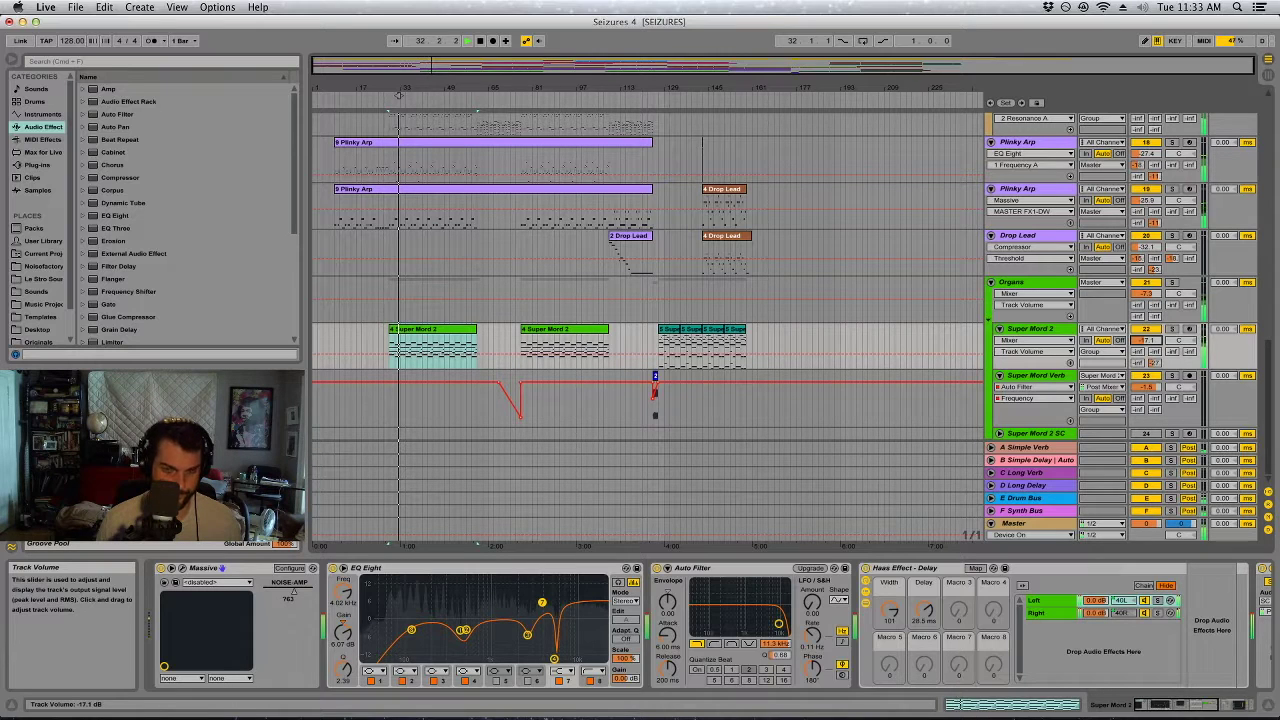
pyautogui.click(925, 612)
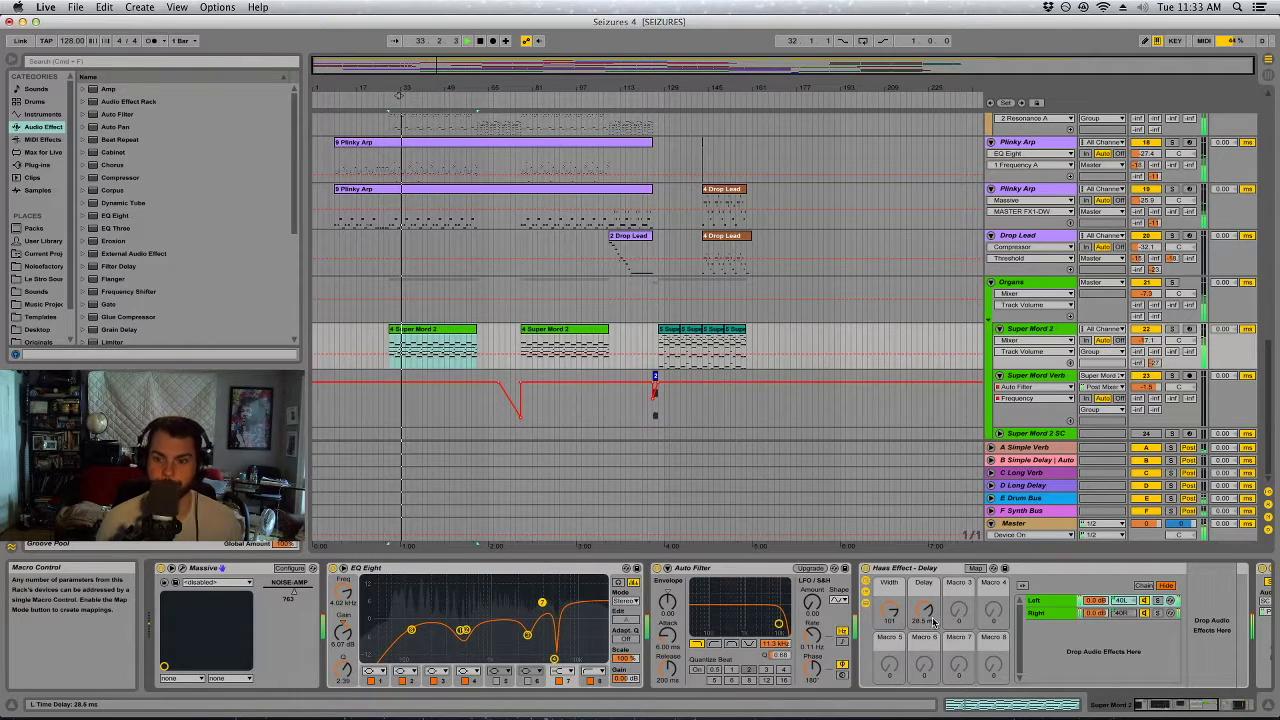
# Loop the arrangement over the first Super Mord 2 clip and stop playback at its start.
pyautogui.click(418, 331)
pyautogui.press('super+l')
pyautogui.press('space')
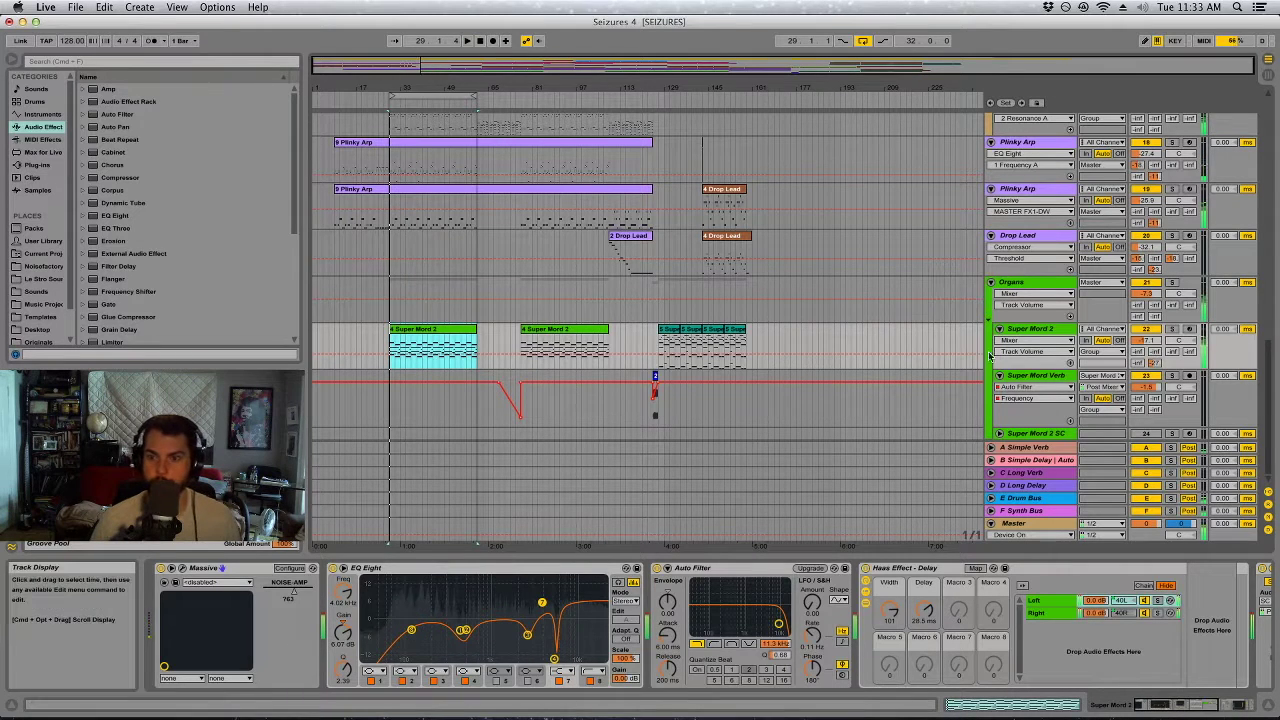
# Look through the installed VST plug-ins for a device to add to the Super Mord 2 track.
pyautogui.doubleClick(1035, 332)
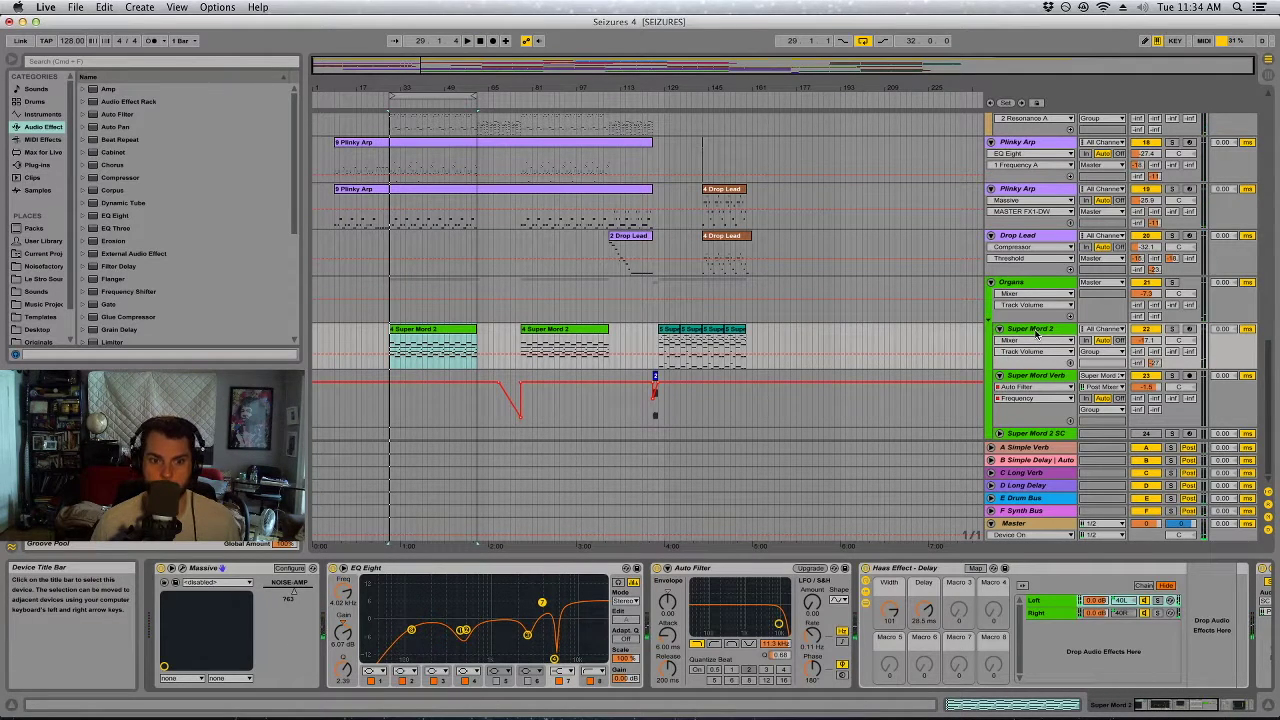
pyautogui.click(60, 166)
pyautogui.click(84, 103)
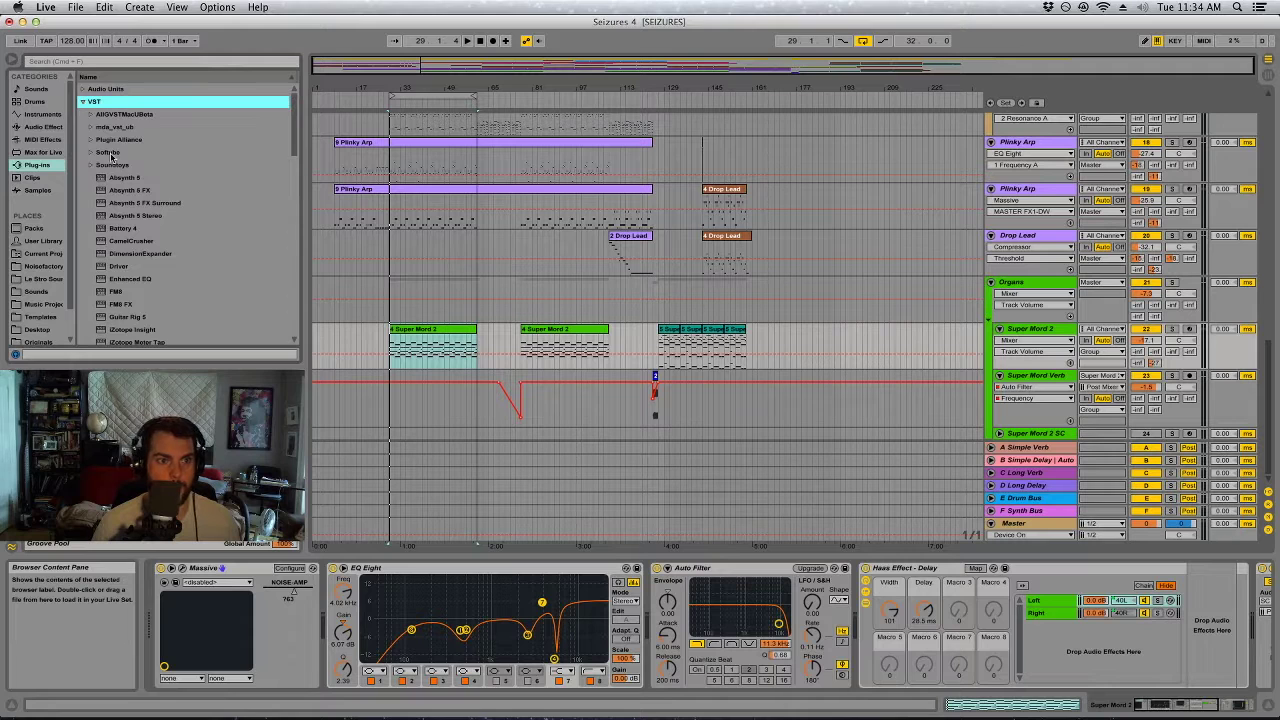
pyautogui.scroll(-15, 153, 257)
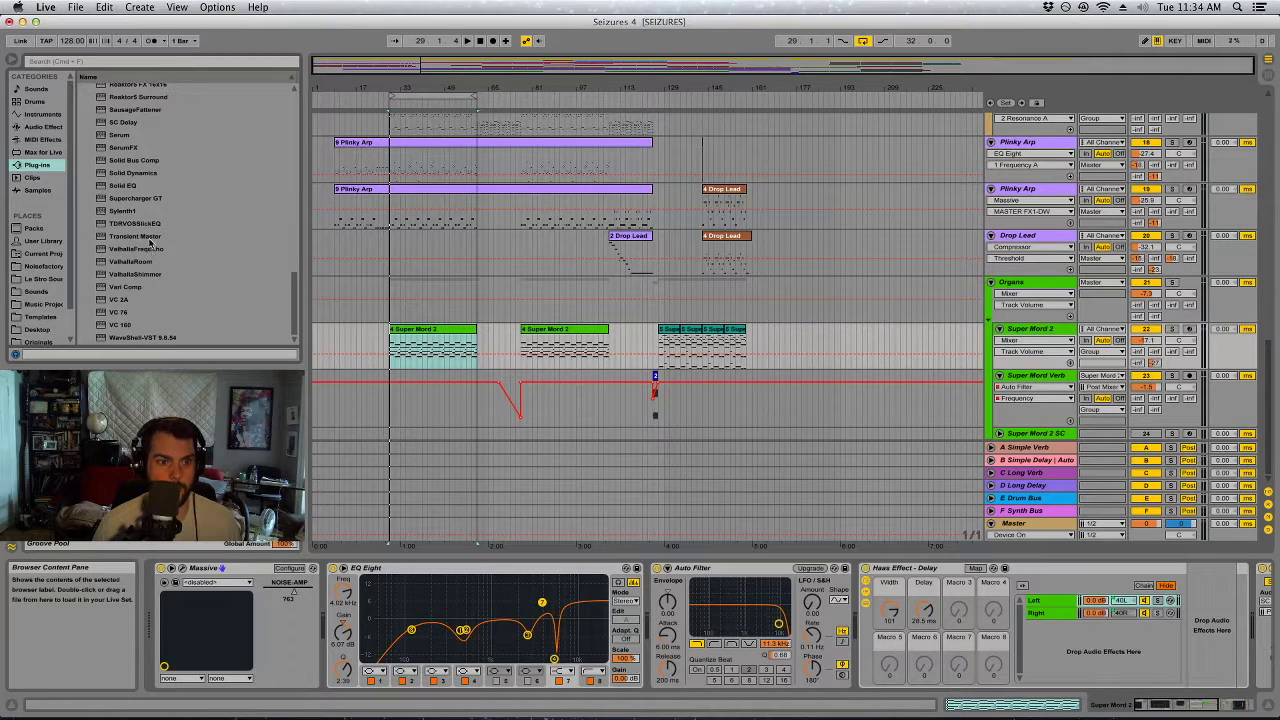
pyautogui.scroll(3, 123, 200)
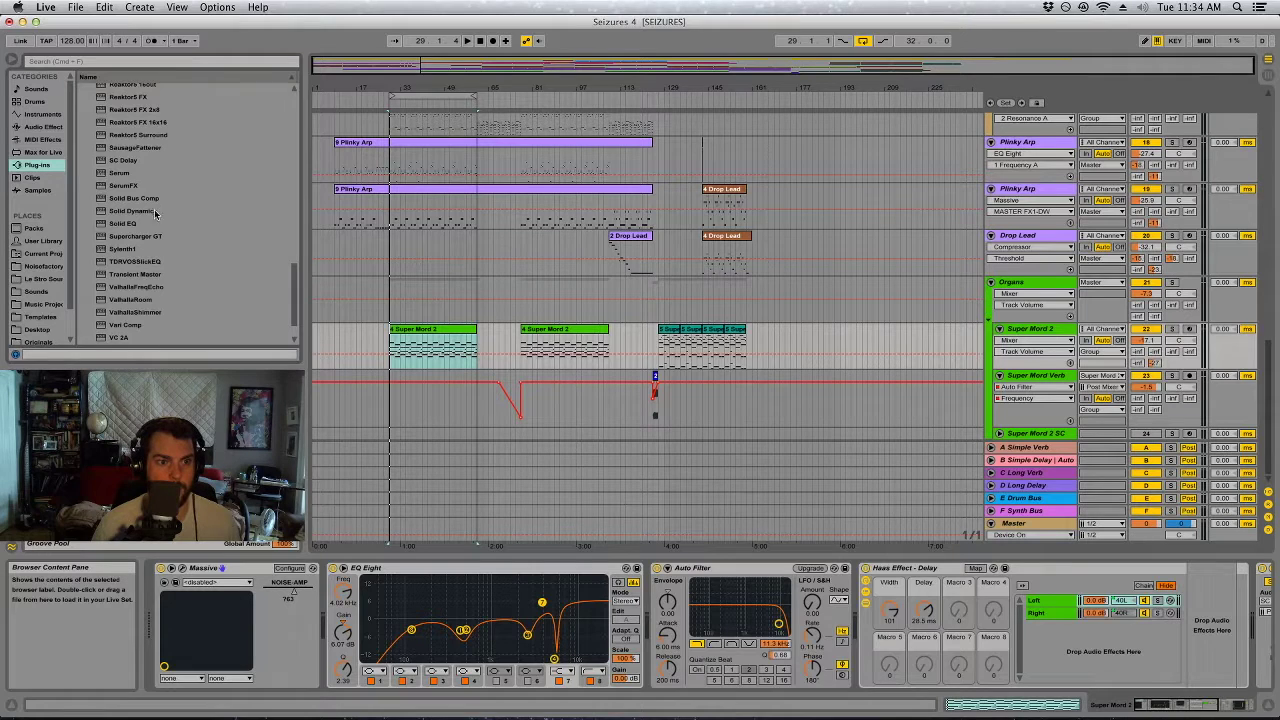
pyautogui.scroll(15, 140, 250)
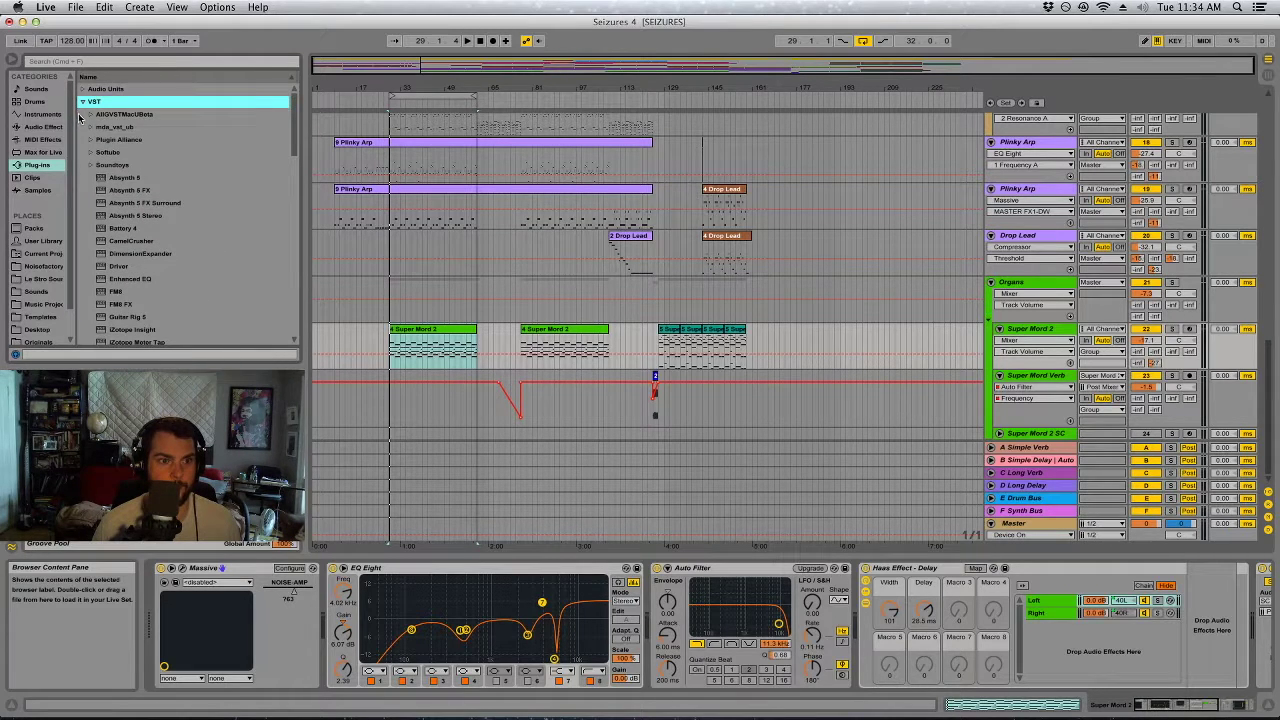
# Try to insert the Waves S1 Imager (s) Audio Unit between Massive and EQ Eight on Super Mord 2.
pyautogui.click(83, 89)
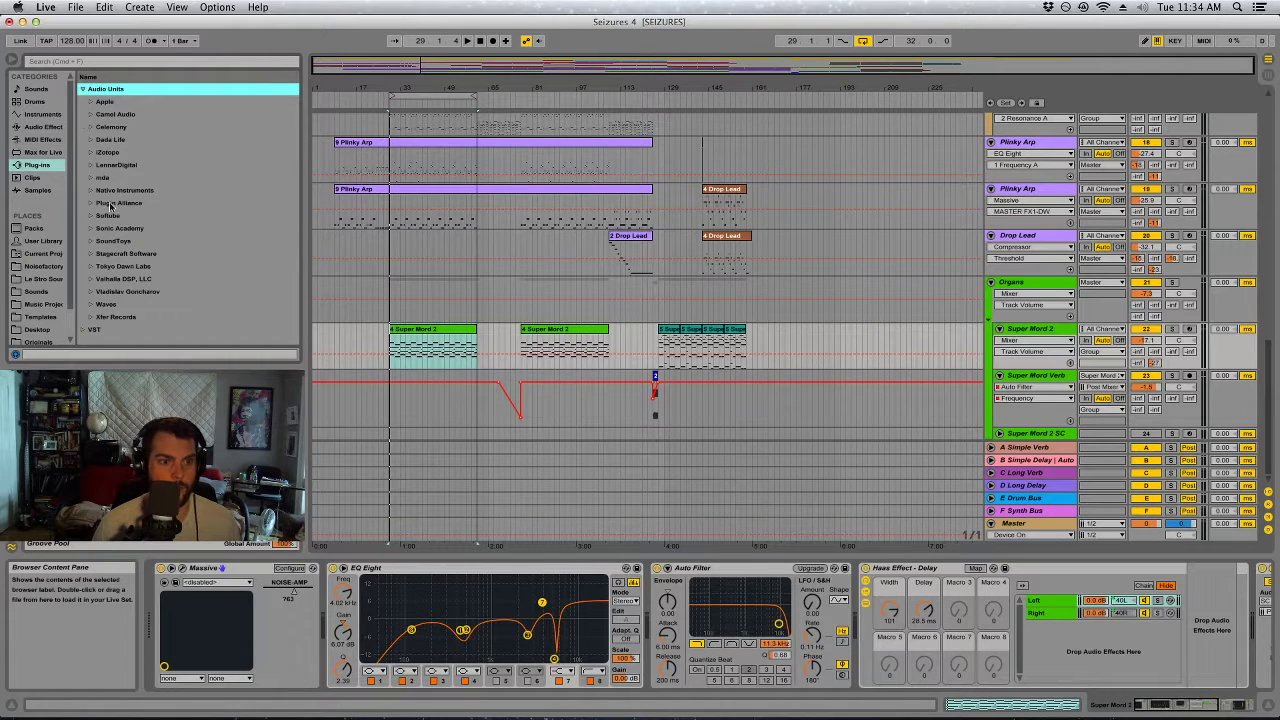
pyautogui.click(90, 304)
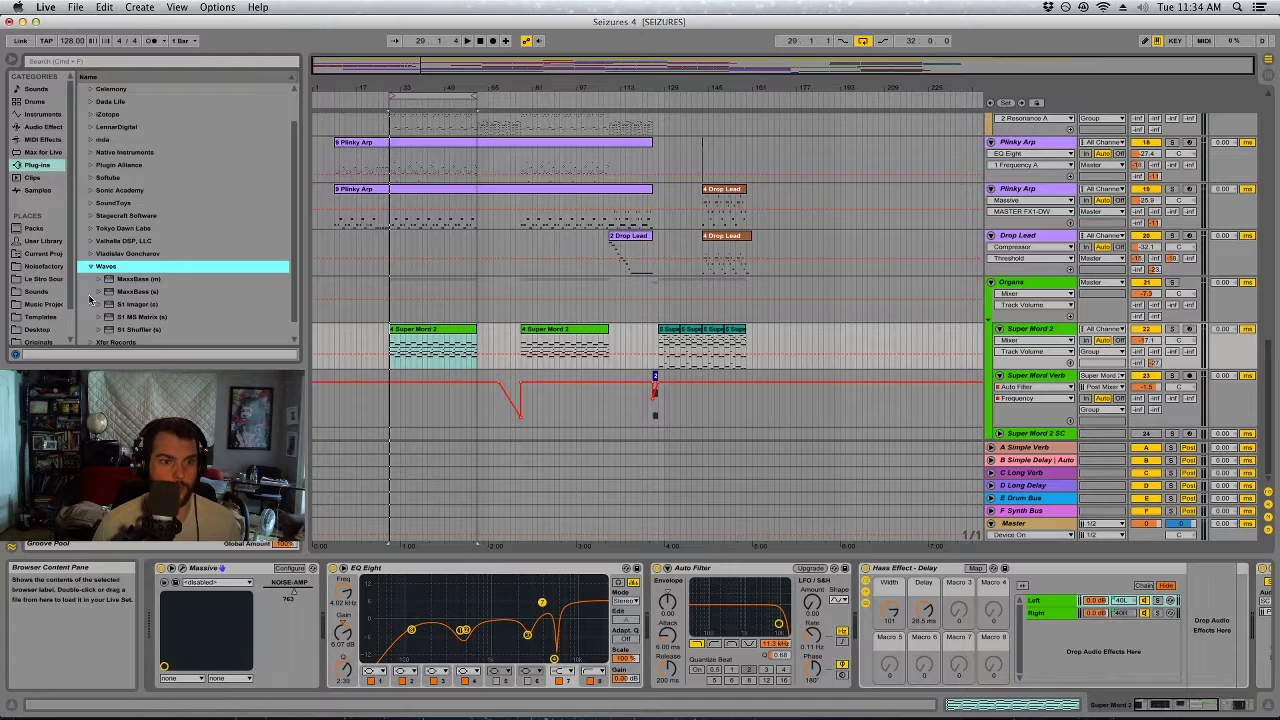
pyautogui.click(128, 333)
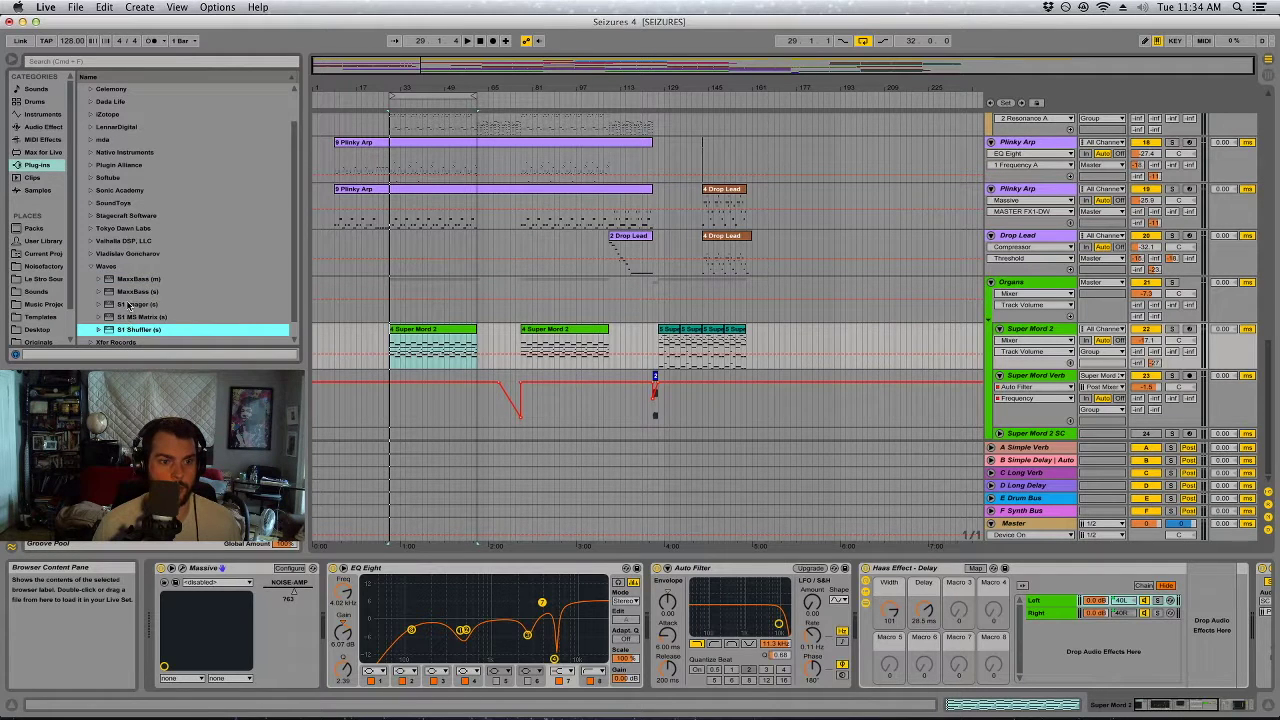
pyautogui.click(128, 305)
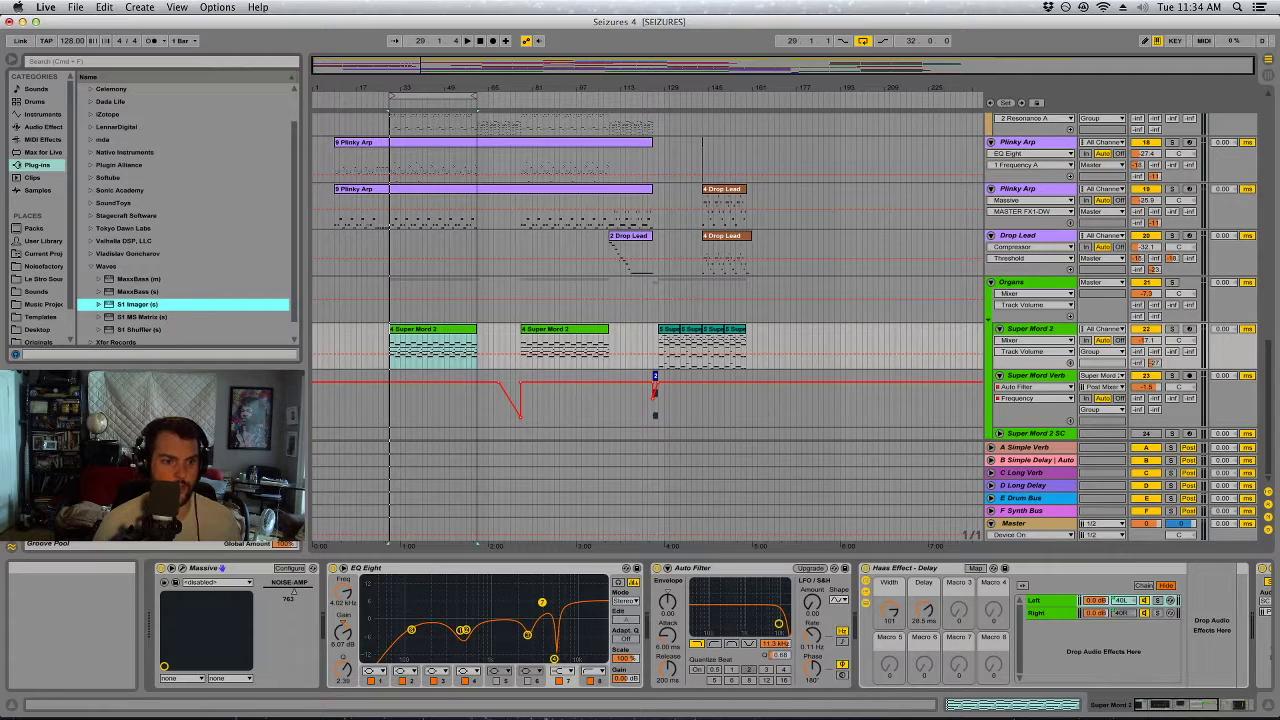
pyautogui.moveTo(128, 305); pyautogui.dragTo(334, 612)
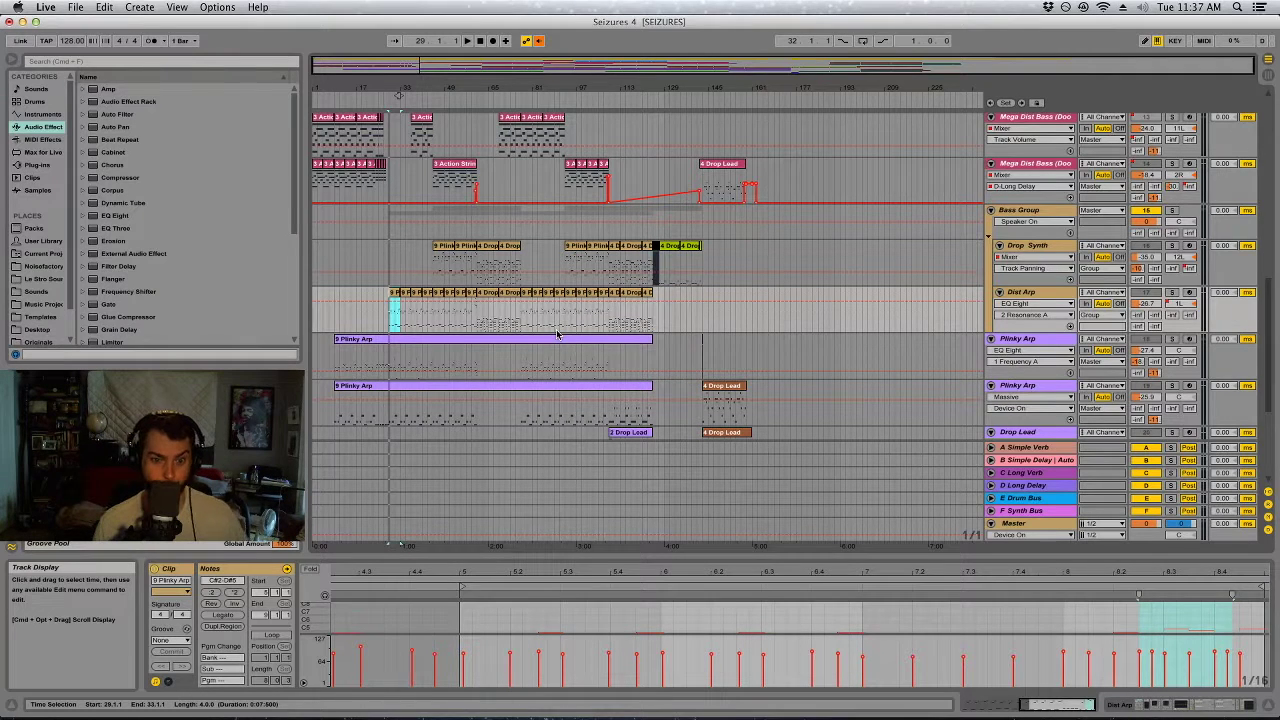
# Show the device chain of the Super Mord 2 track in the Organs group.
pyautogui.scroll(-5, 570, 340)
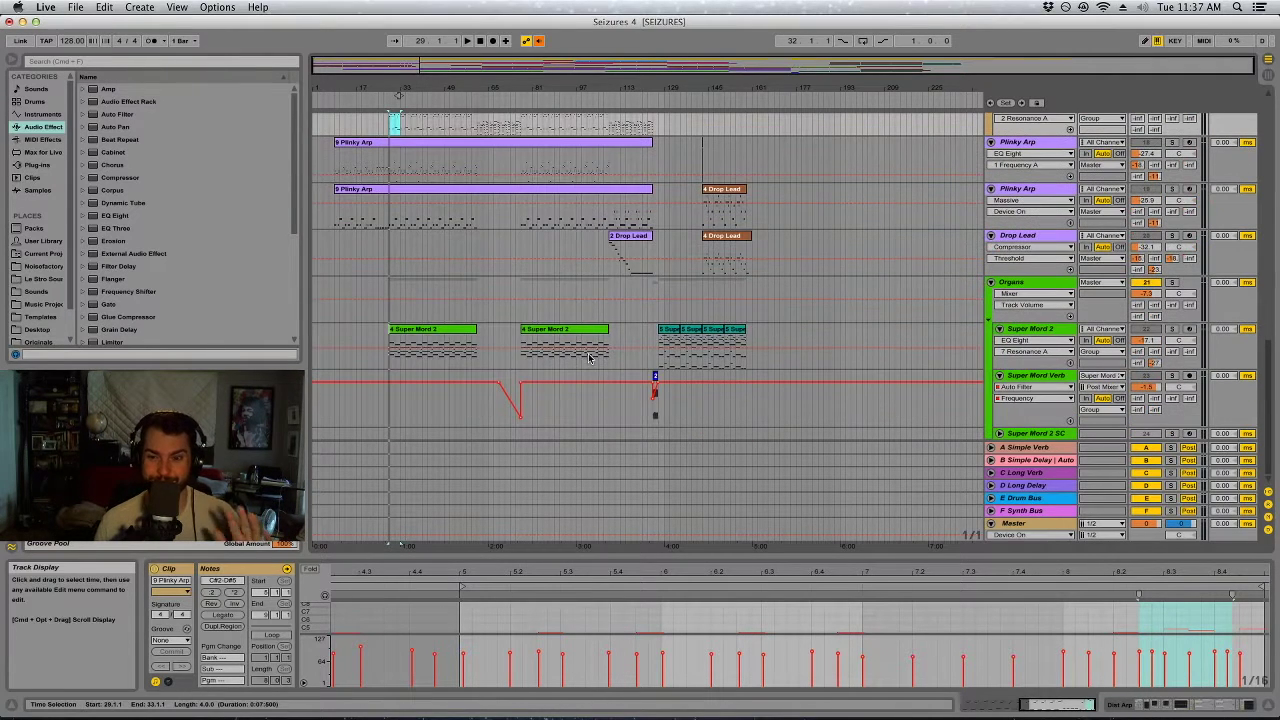
pyautogui.click(1022, 333)
pyautogui.doubleClick(1022, 333)
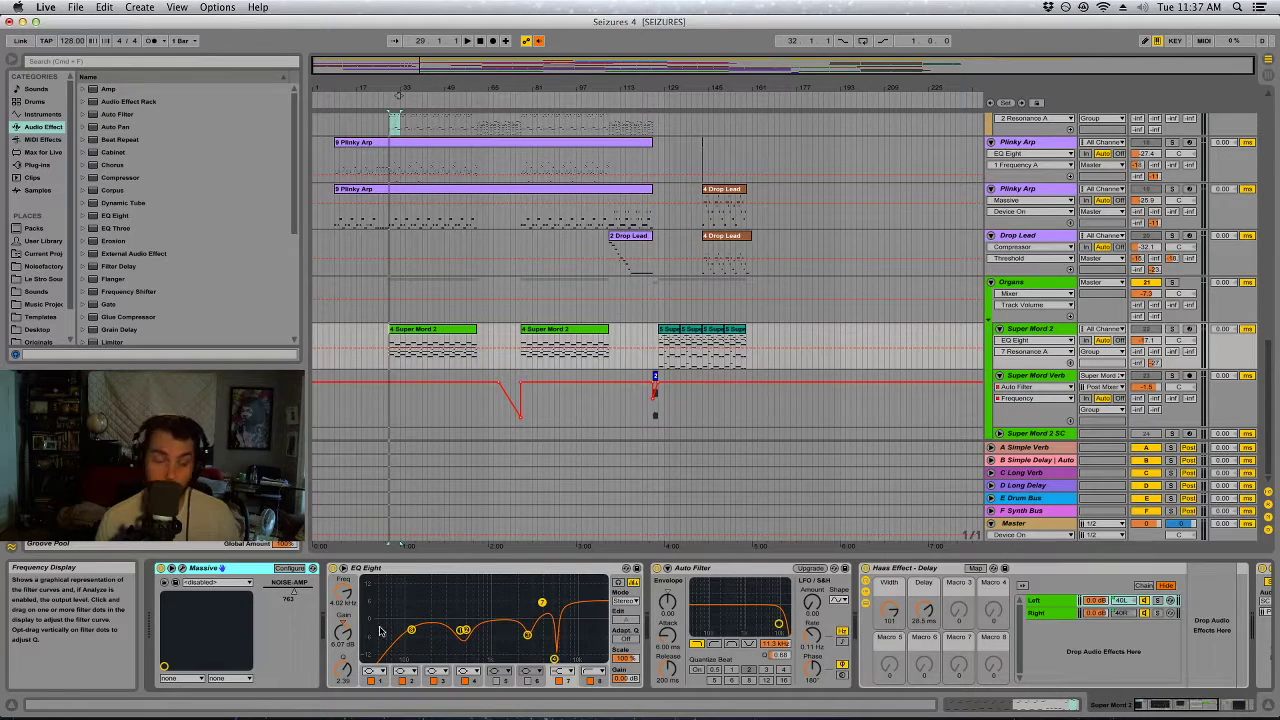
# Switch the bx_solo plug-in on the Master track from mid solo to side solo and close its window.
pyautogui.press('Tab')
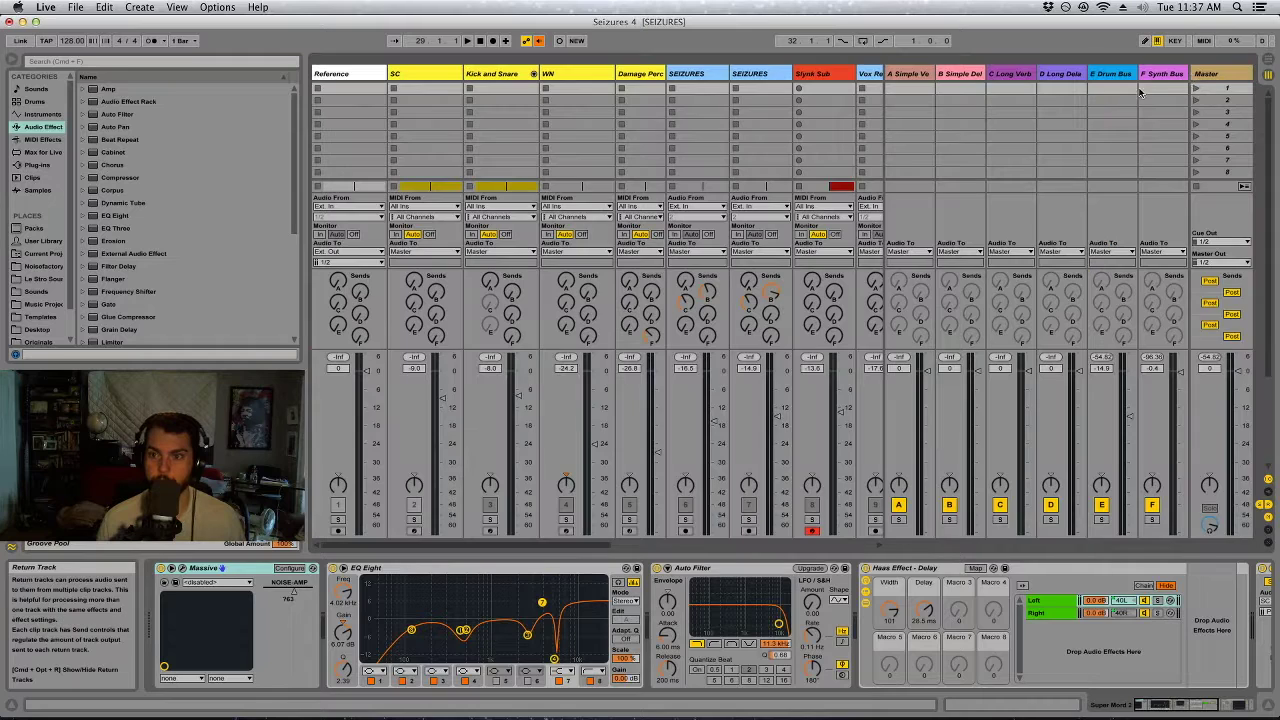
pyautogui.click(1205, 78)
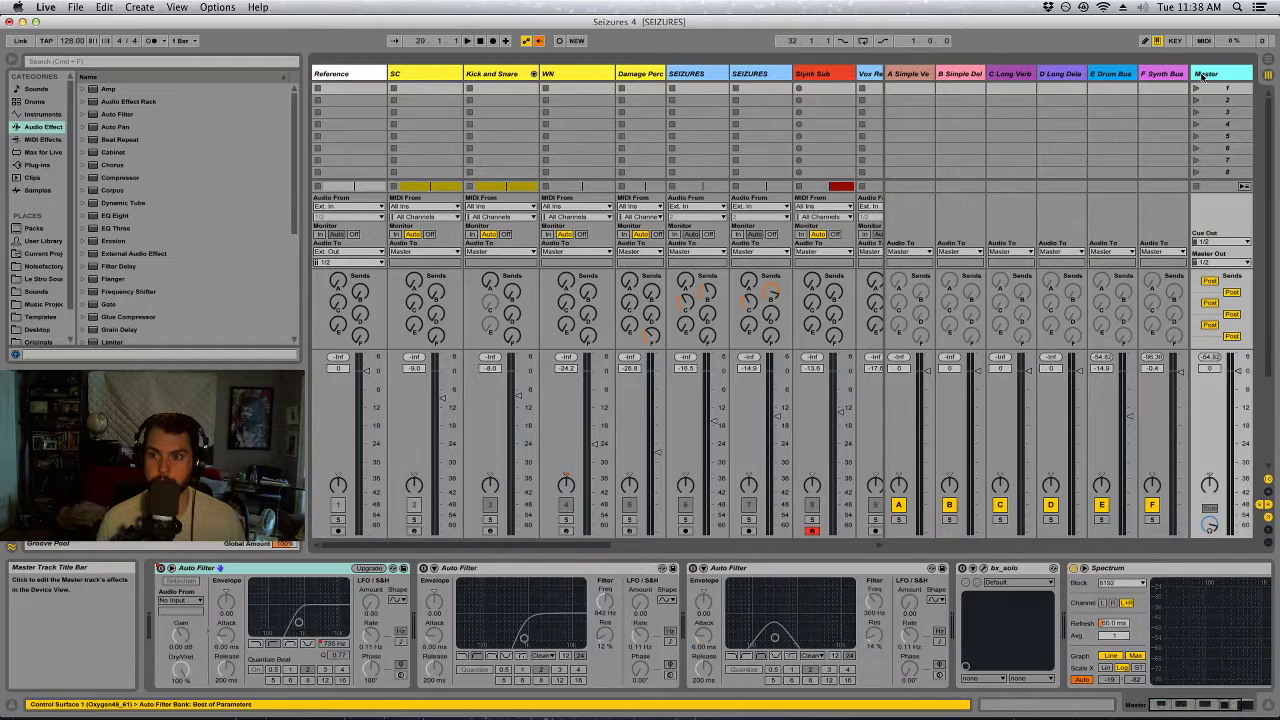
pyautogui.click(983, 568)
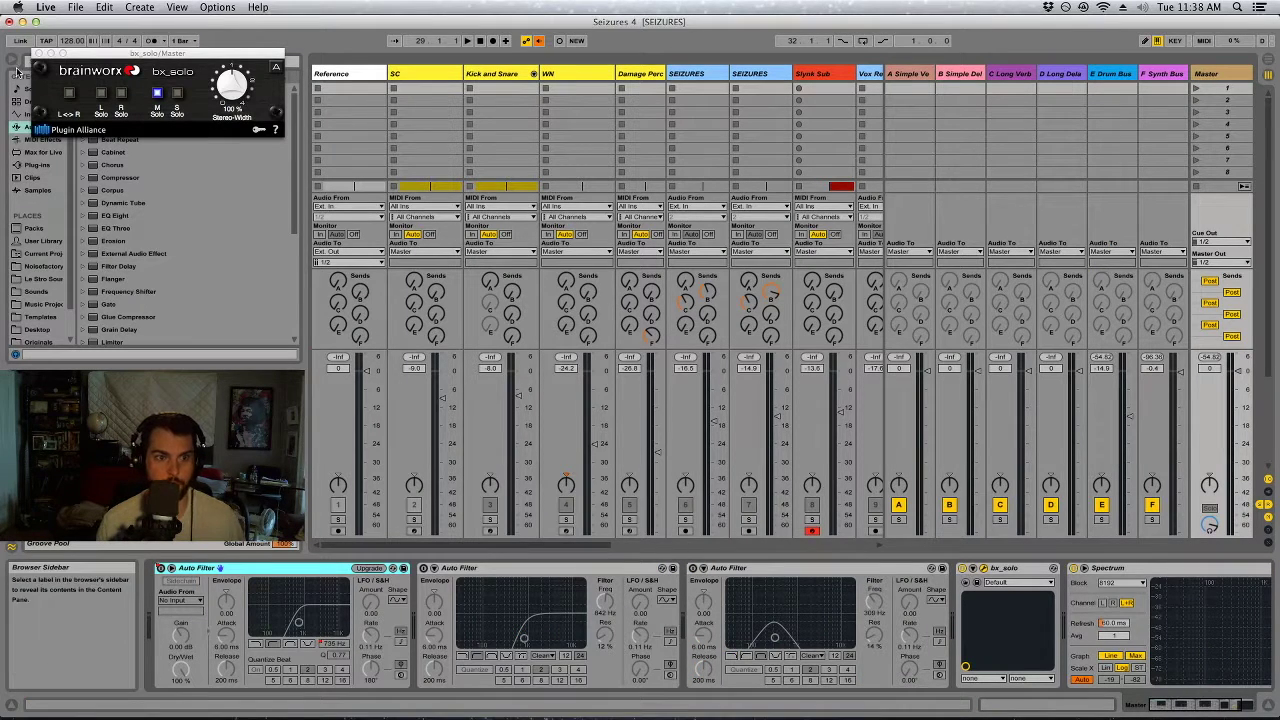
pyautogui.click(177, 93)
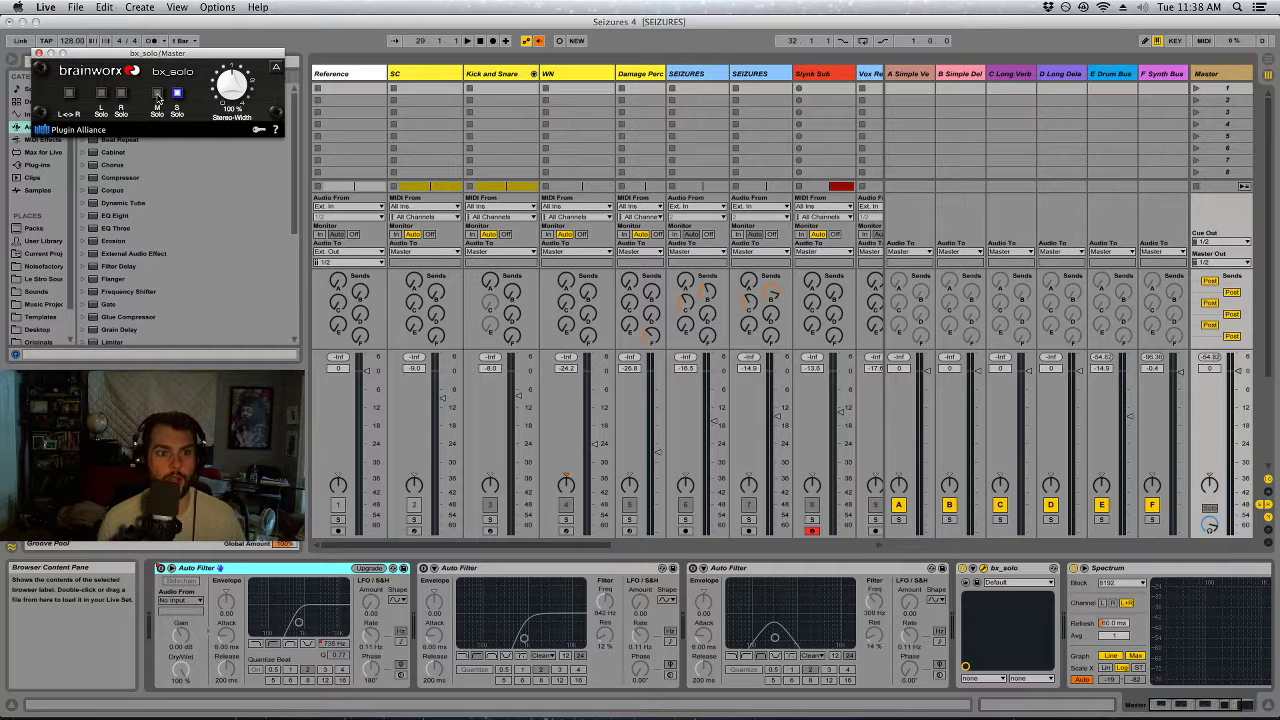
pyautogui.click(38, 53)
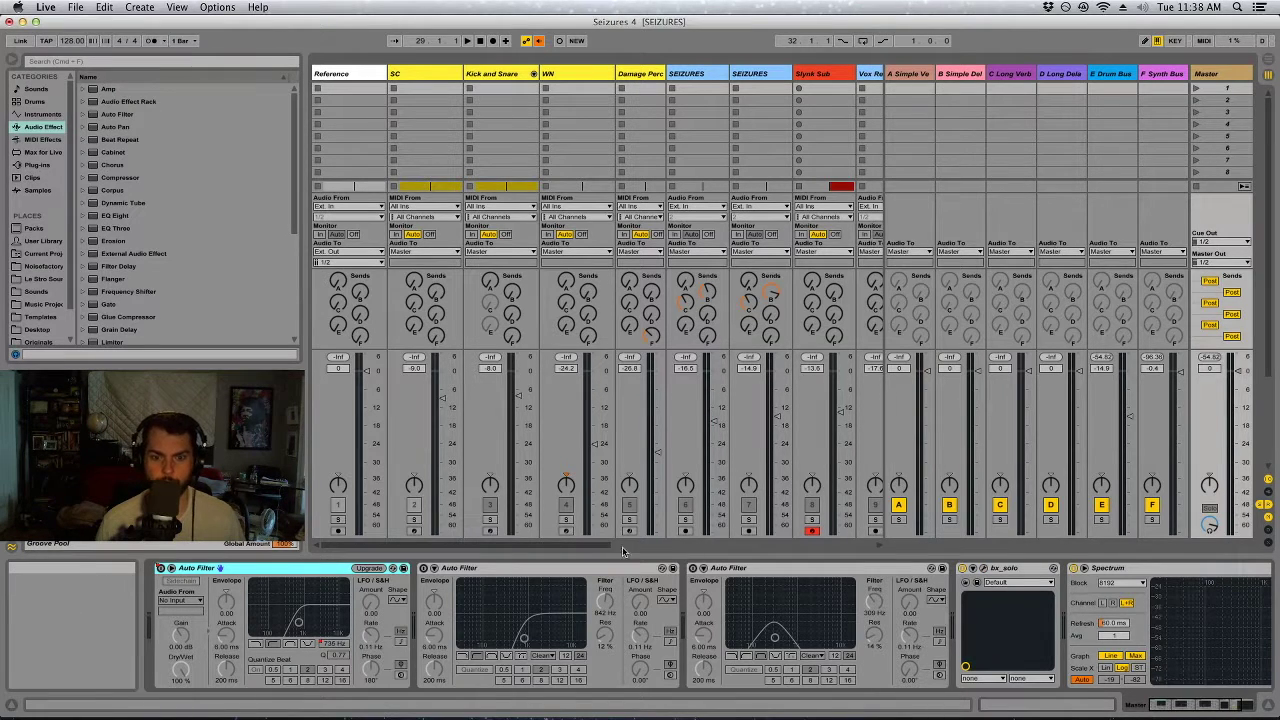
# Show the Super Mord 2 track's device chain in the Organs group, up to the Haas Effect - Delay rack and Compressor.
pyautogui.moveTo(622, 548); pyautogui.dragTo(877, 530)
pyautogui.click(706, 76)
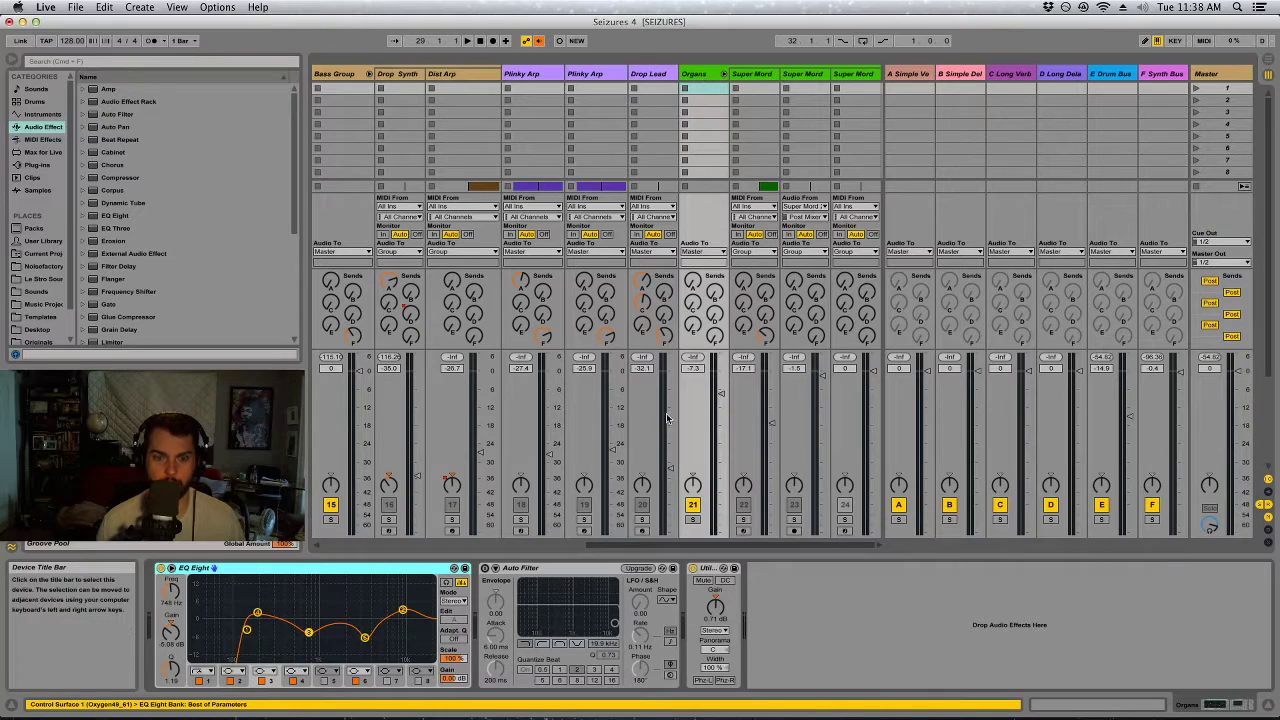
pyautogui.click(762, 75)
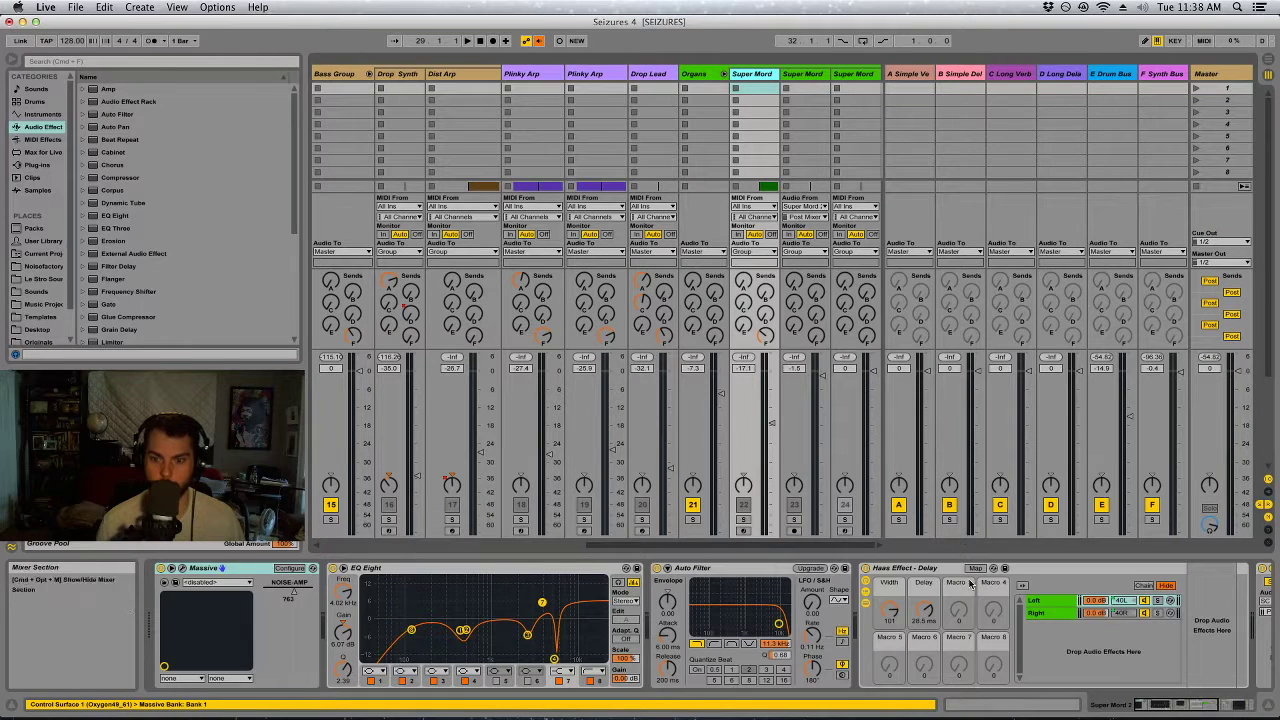
pyautogui.click(1183, 708)
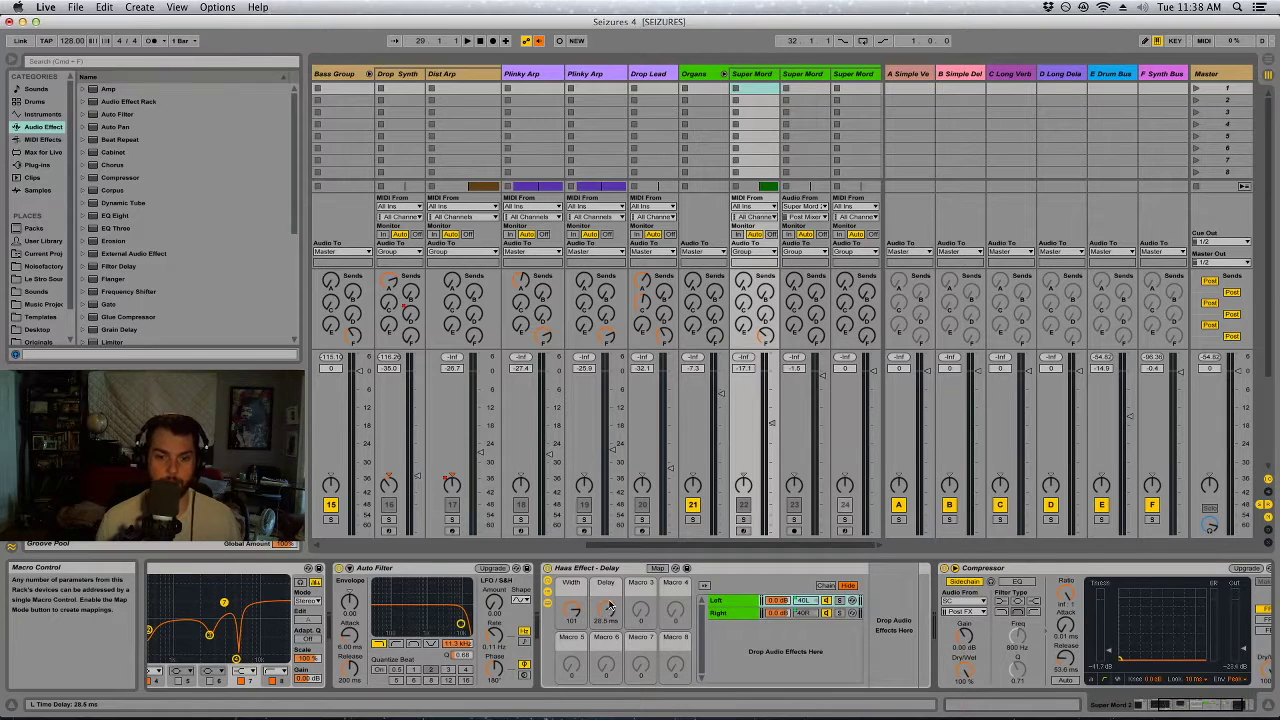
# Loop the arrangement over the first Super Mord 2 clip and play the track soloed.
pyautogui.press('Tab')
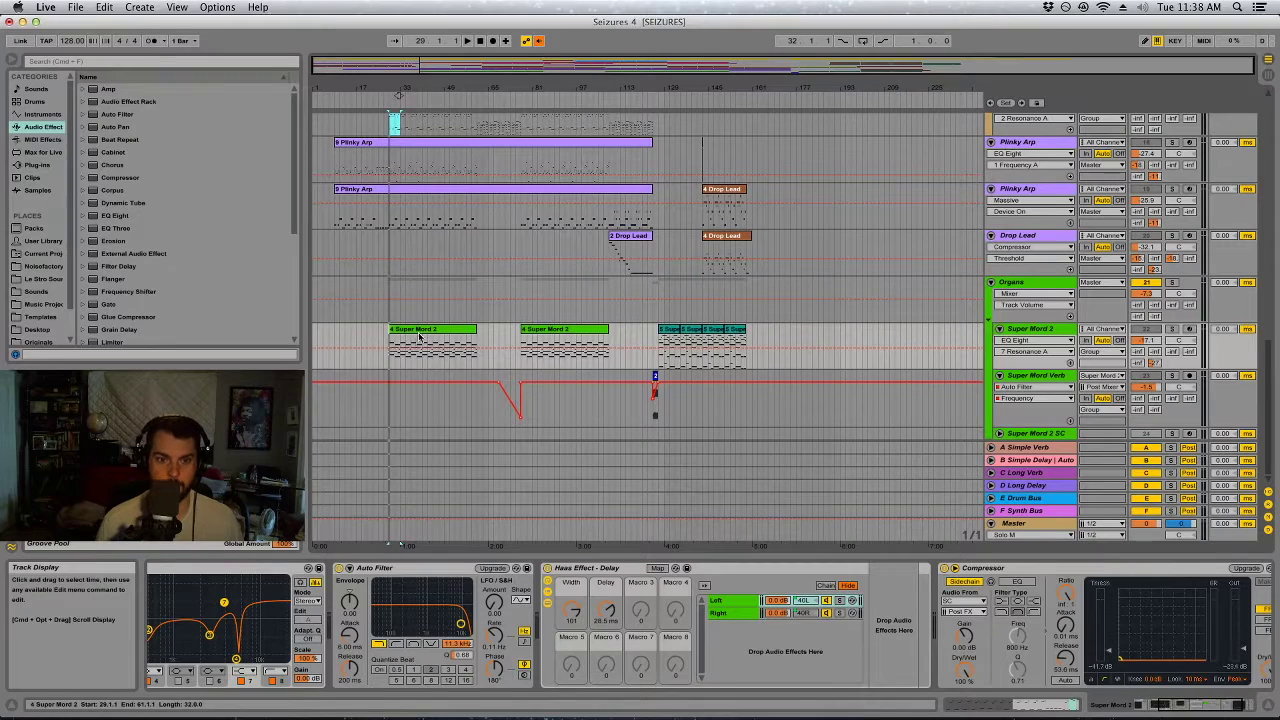
pyautogui.click(419, 337)
pyautogui.press('super+l')
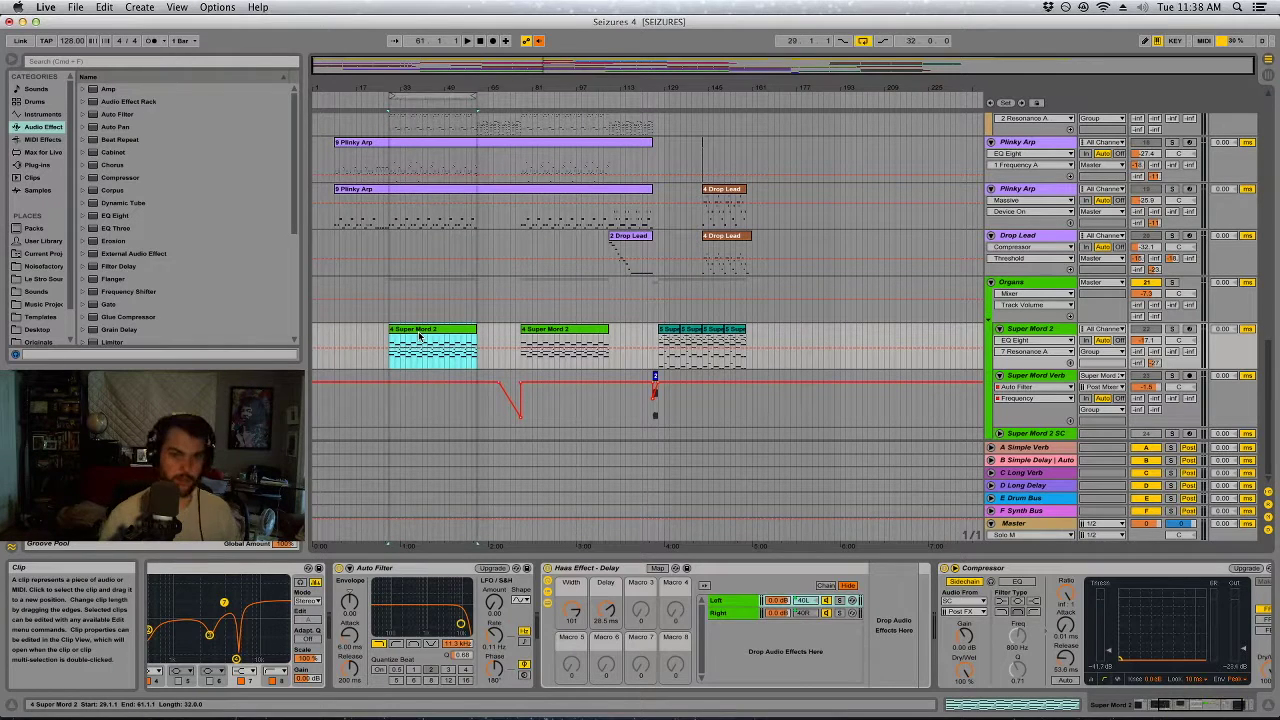
pyautogui.click(446, 95)
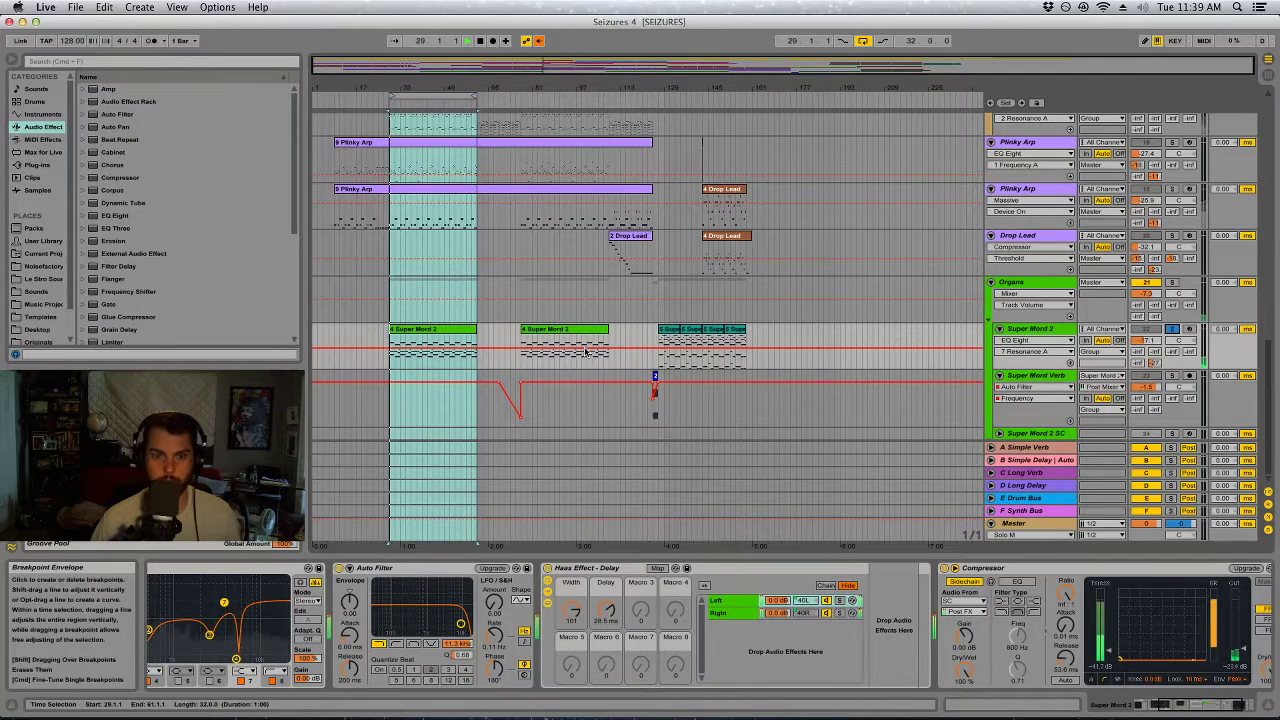
# Insert a second EQ Eight after the existing one on Super Mord 2 and set its mode to M/S.
pyautogui.press('Tab')
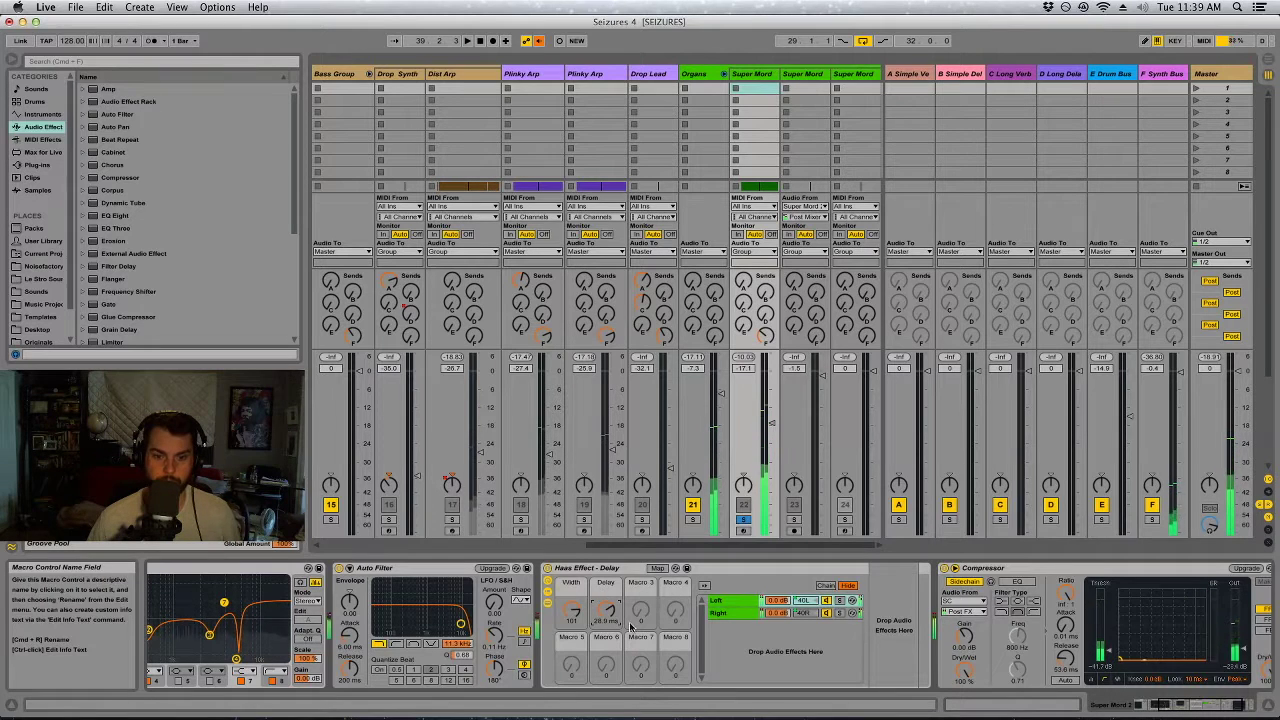
pyautogui.moveTo(1178, 703); pyautogui.dragTo(1148, 716)
pyautogui.moveTo(115, 215); pyautogui.dragTo(687, 610)
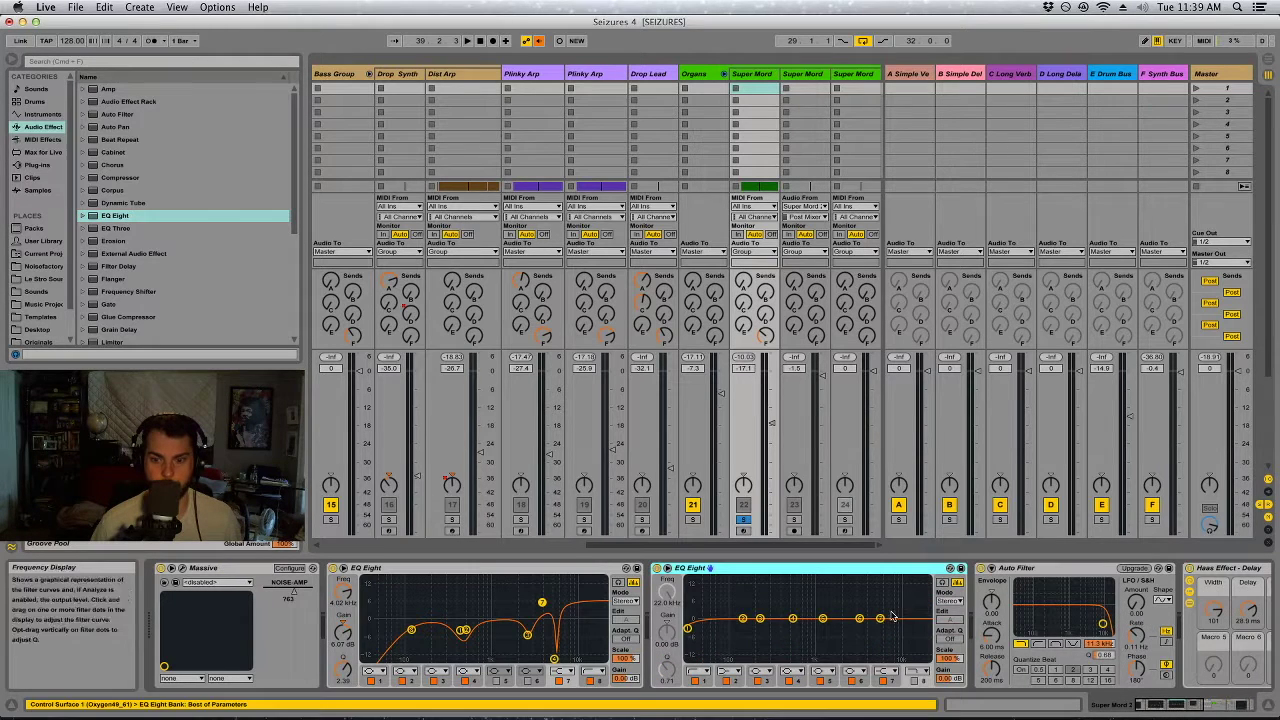
pyautogui.click(948, 601)
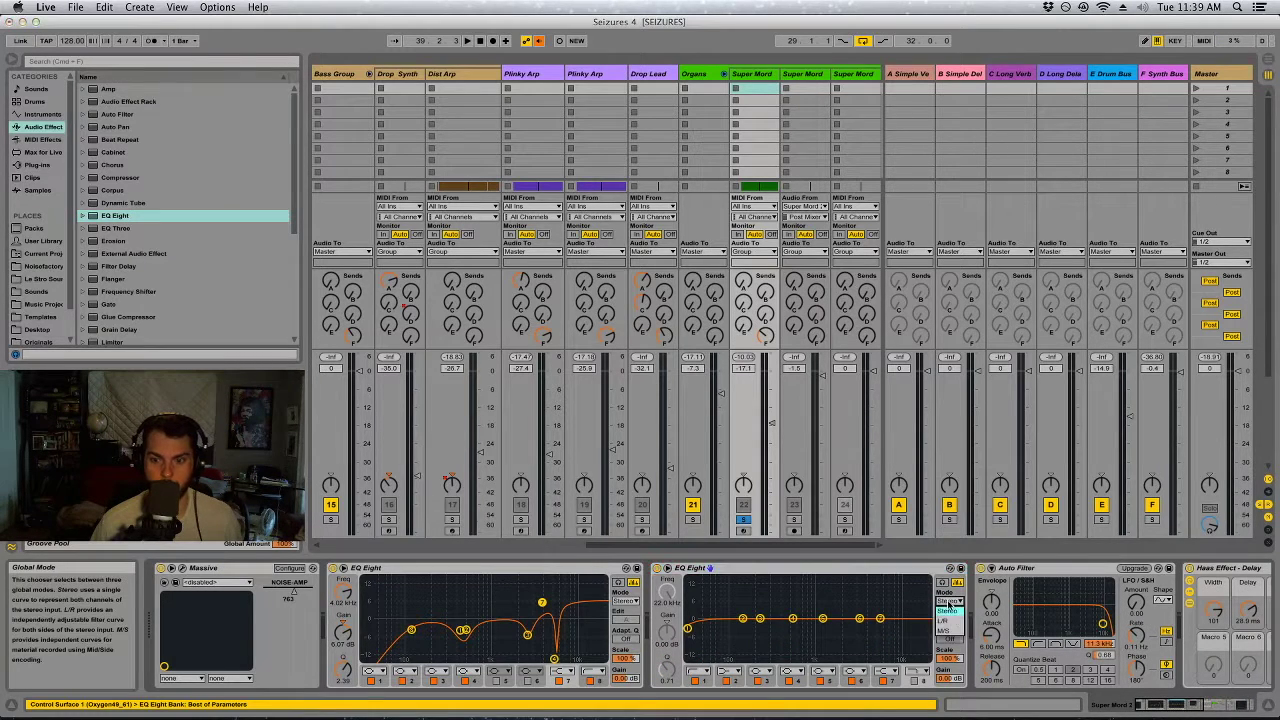
pyautogui.click(945, 630)
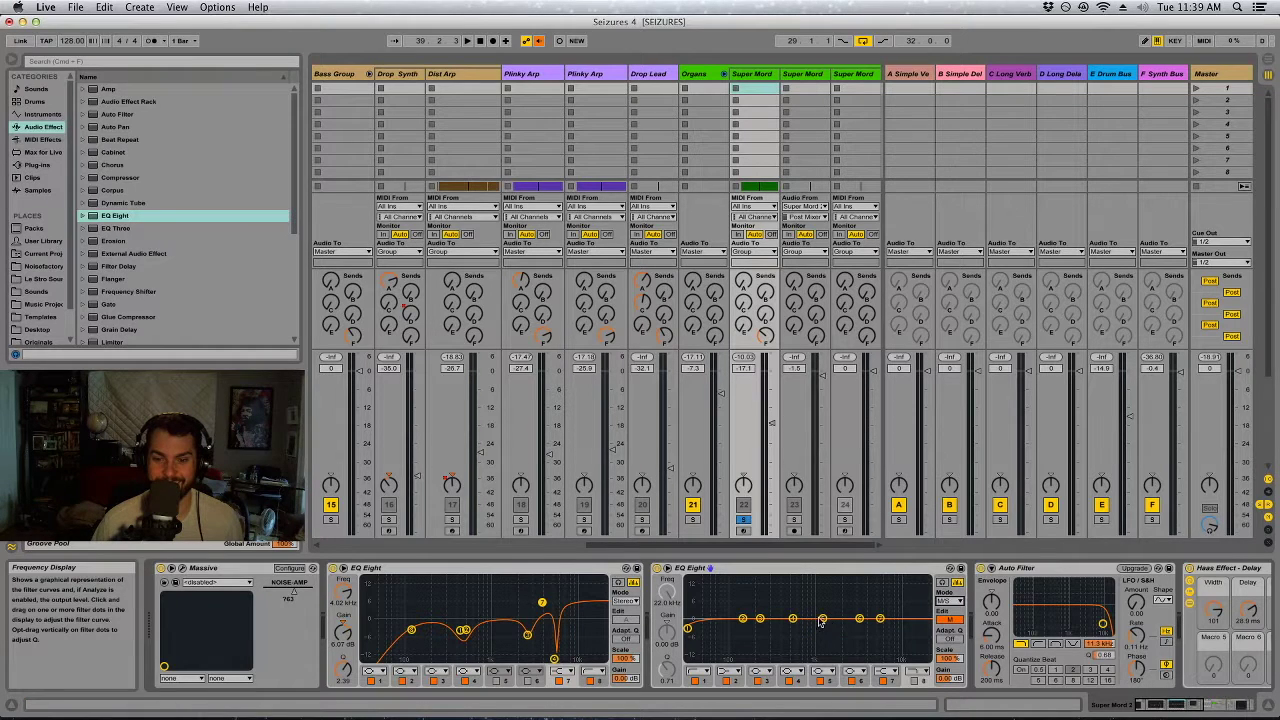
# On the new EQ Eight's mid channel, turn off filter 1 and boost filter 5 in the highs by about 2.65 dB during playback.
pyautogui.click(695, 681)
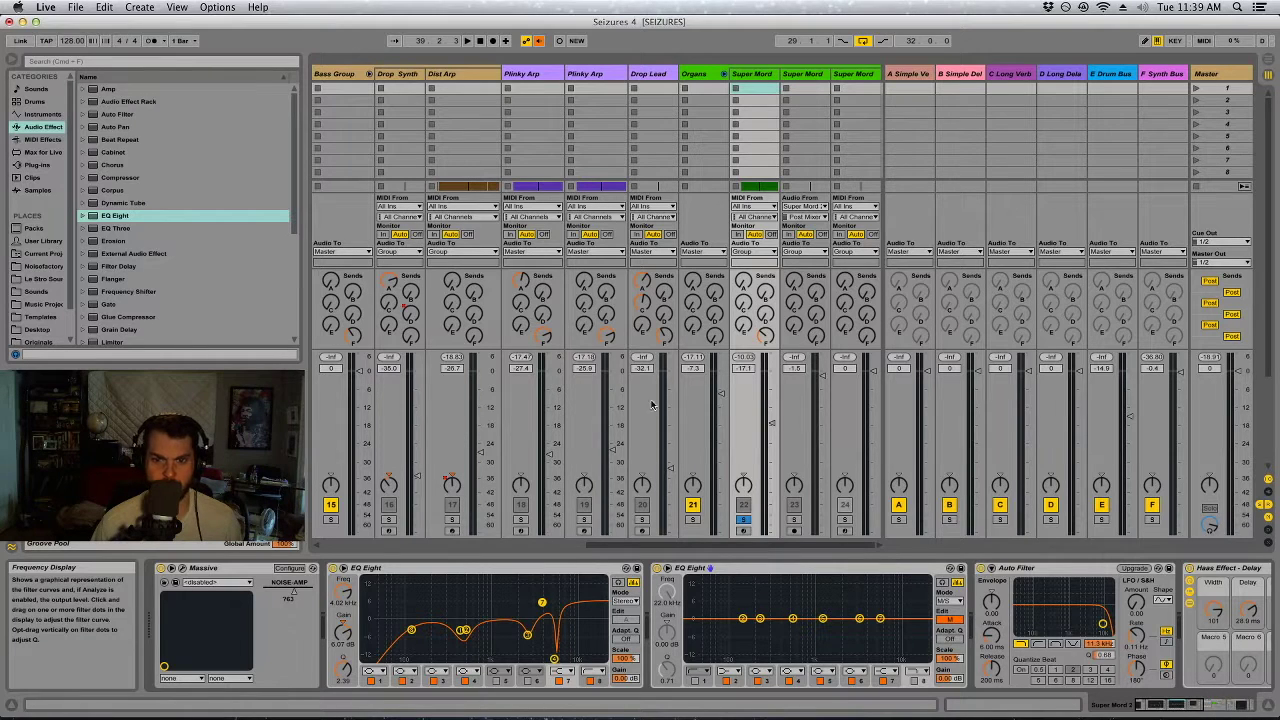
pyautogui.press('space')
pyautogui.moveTo(822, 620); pyautogui.dragTo(802, 600)
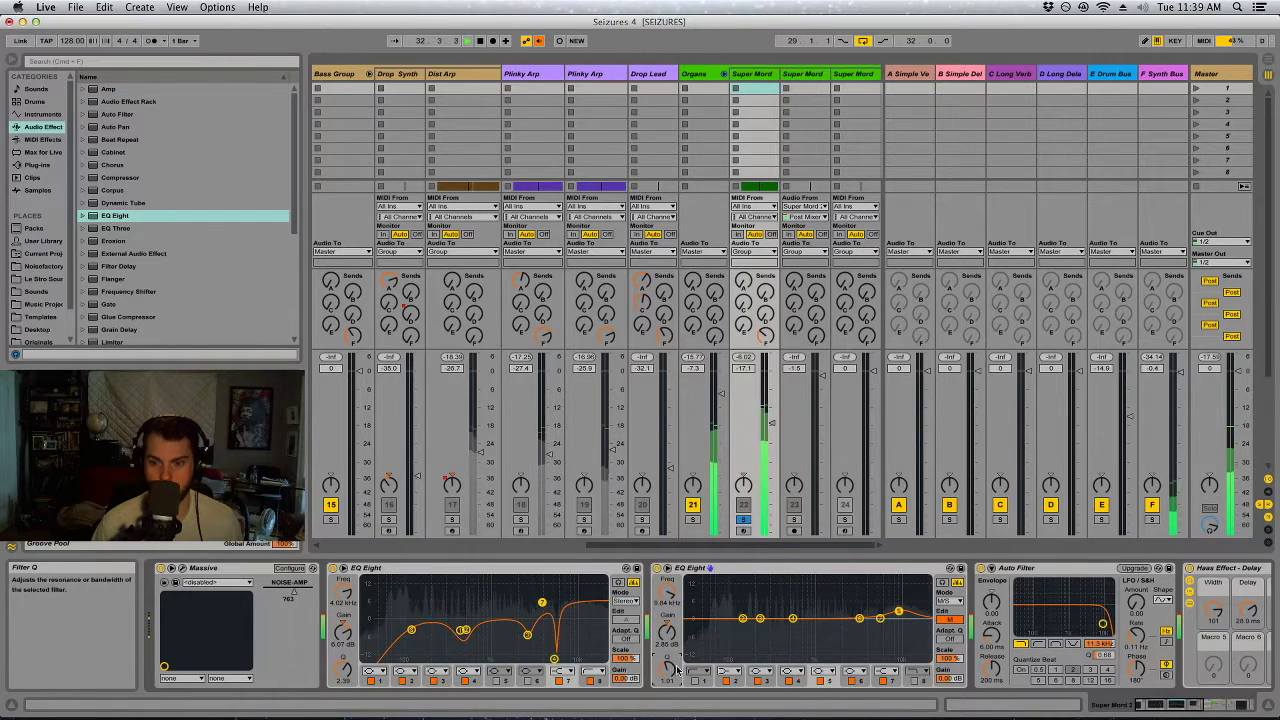
# Show the Master track's devices and unsolo Super Mord 2 to play the whole mix.
pyautogui.click(1207, 73)
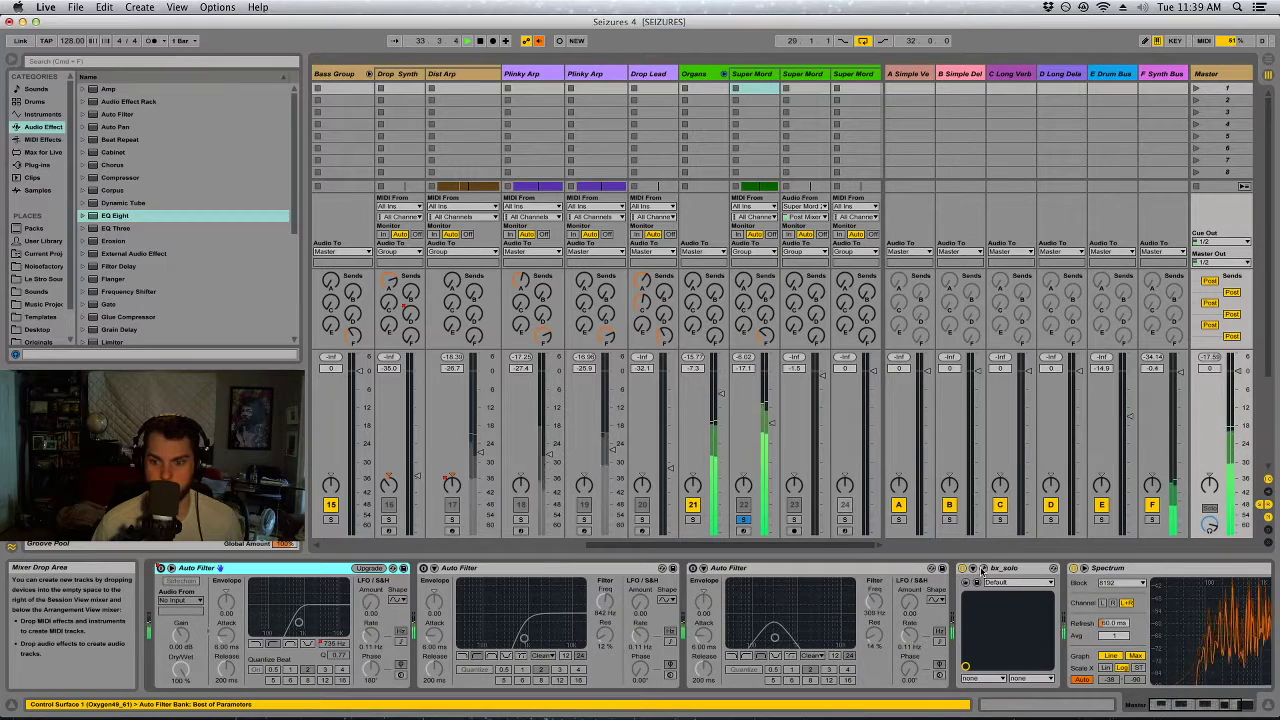
pyautogui.click(743, 519)
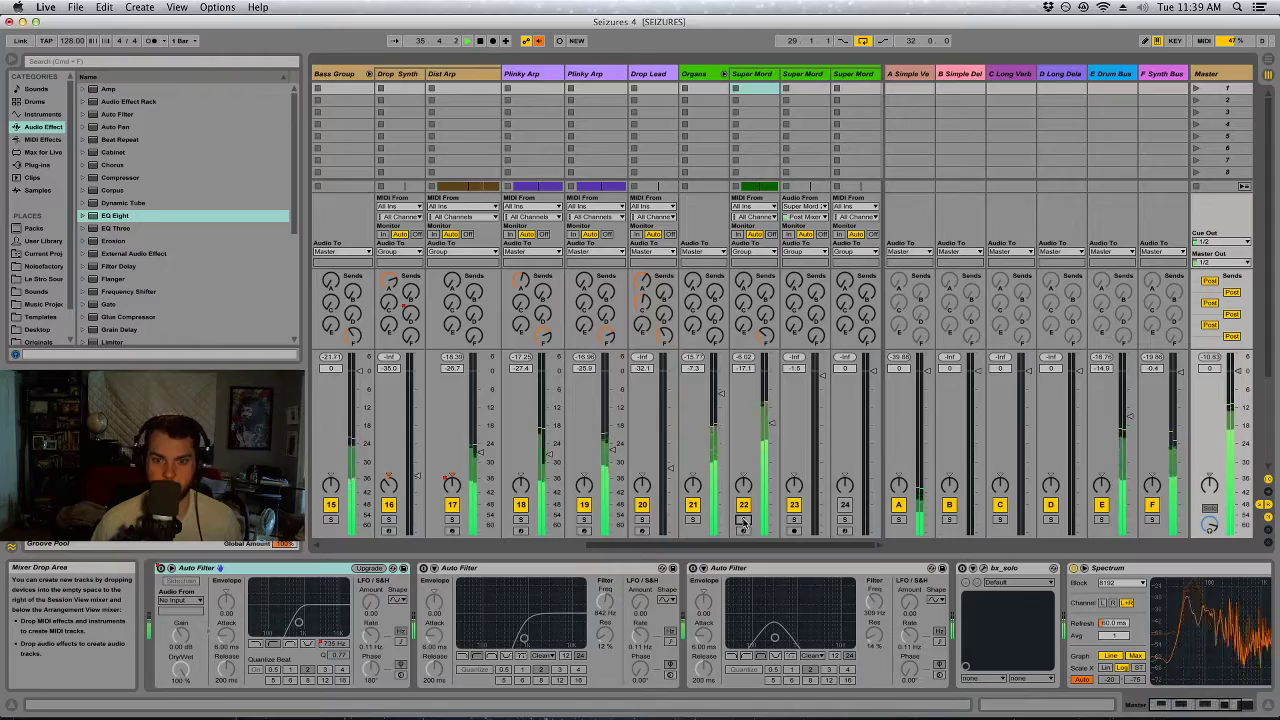
# Select the first Plinky Arp clip on the Dist Arp track in the arrangement and play the track soloed from there.
pyautogui.press('Tab')
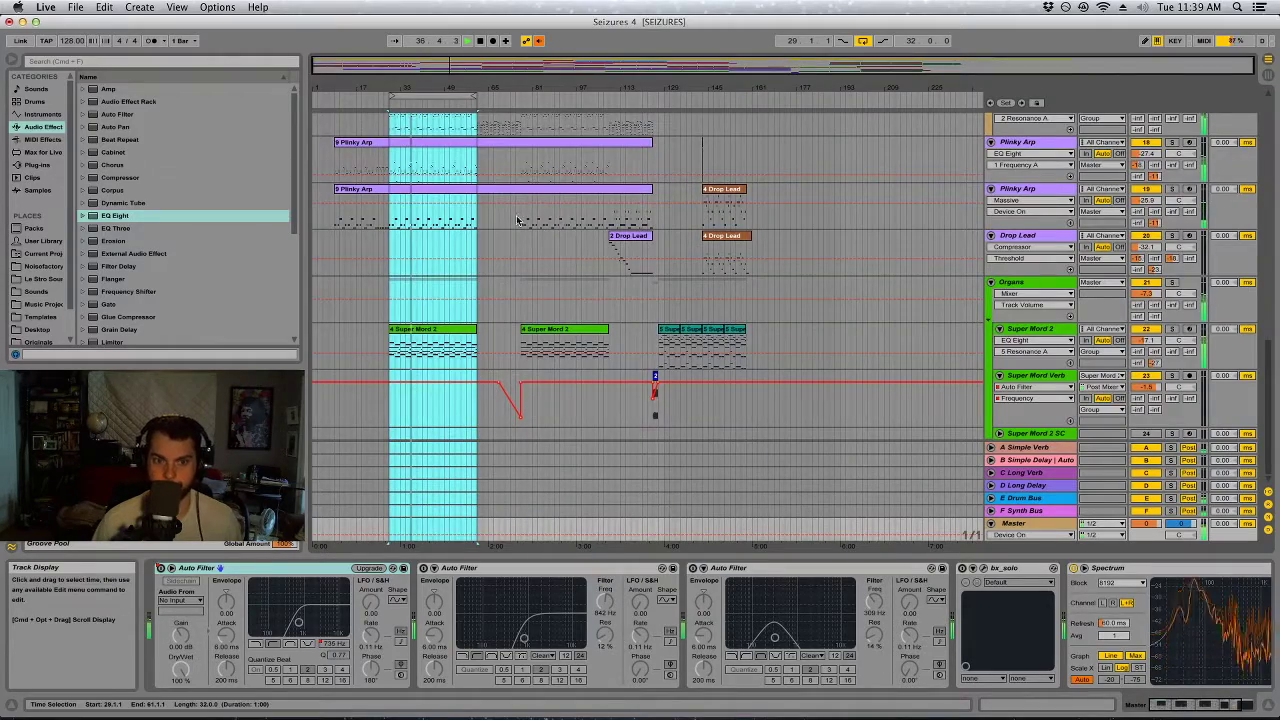
pyautogui.scroll(5, 517, 220)
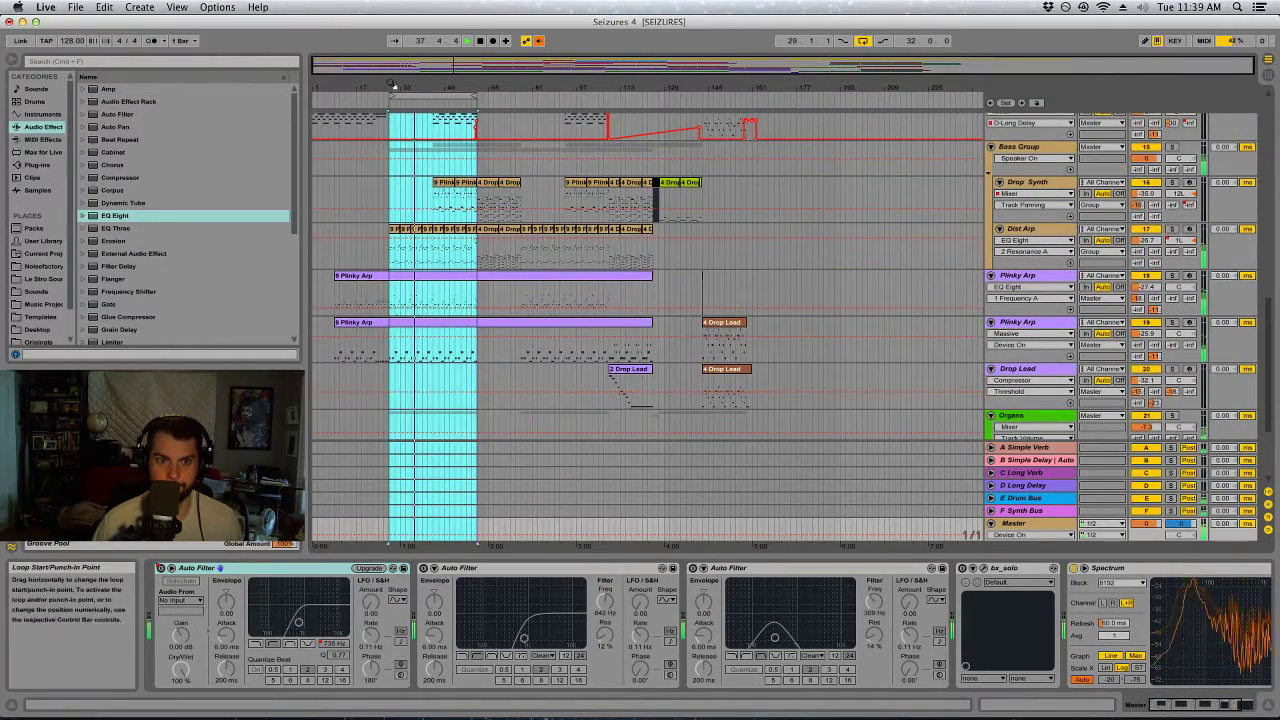
pyautogui.moveTo(393, 86); pyautogui.dragTo(443, 157)
pyautogui.scroll(3, 503, 266)
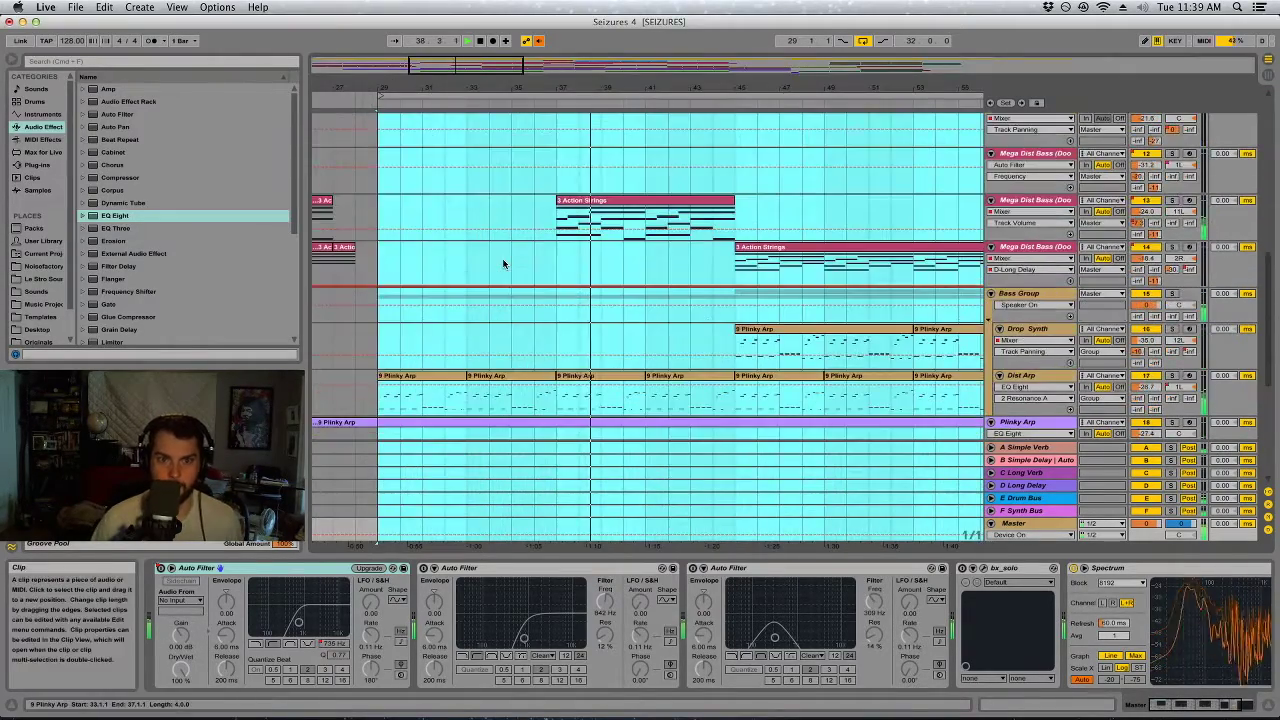
pyautogui.click(423, 375)
pyautogui.press('space')
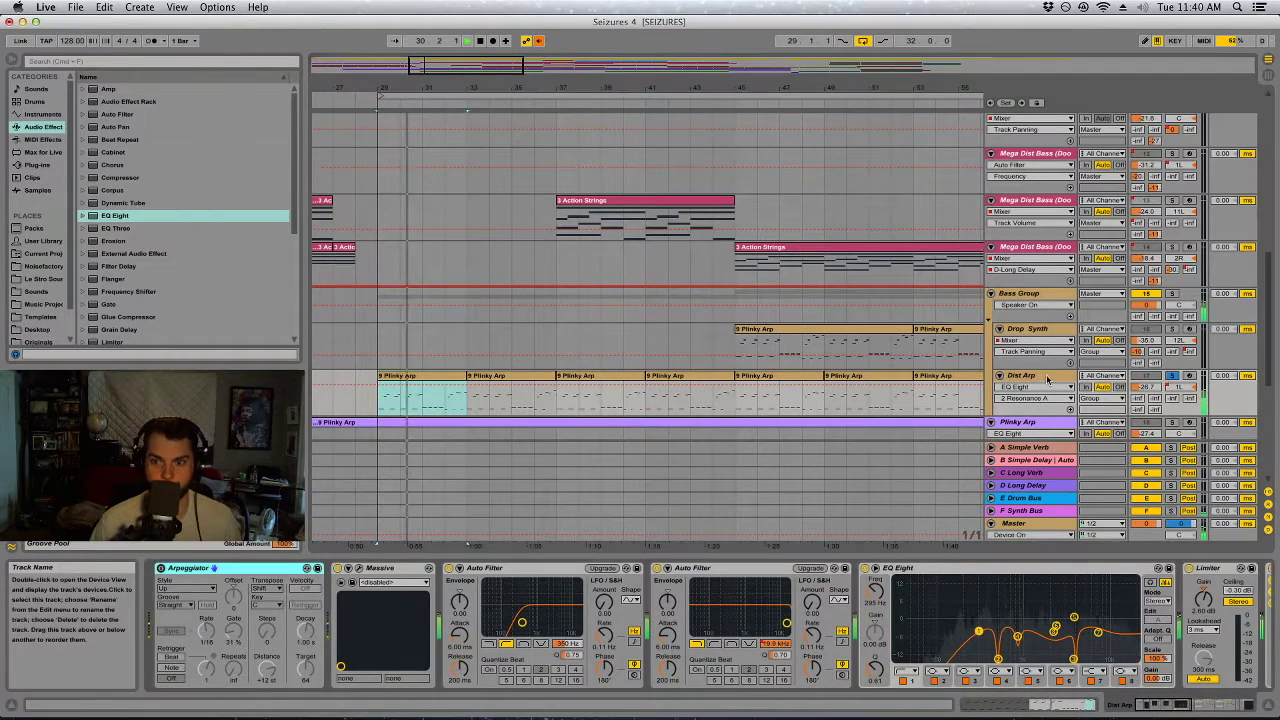
# Consolidate the Dist Arp track's Plinky Arp clips from bar 29 to bar 61 into a single clip.
pyautogui.doubleClick(486, 64)
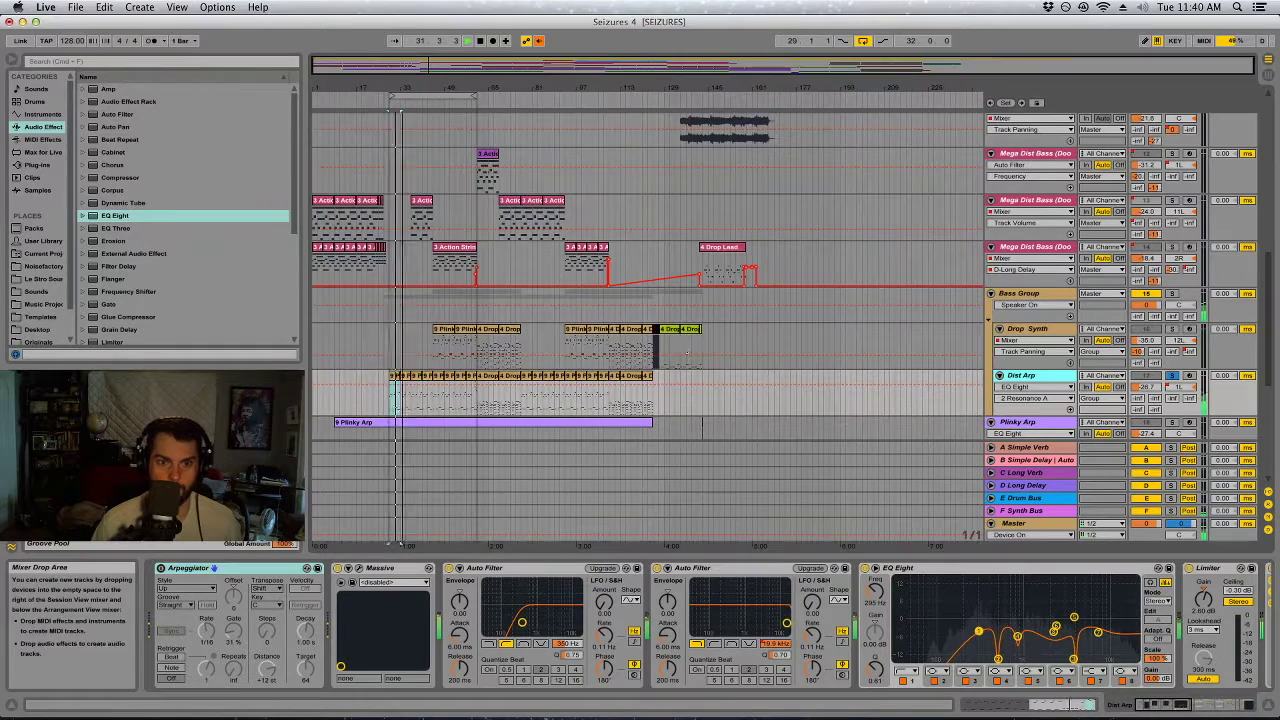
pyautogui.click(438, 386)
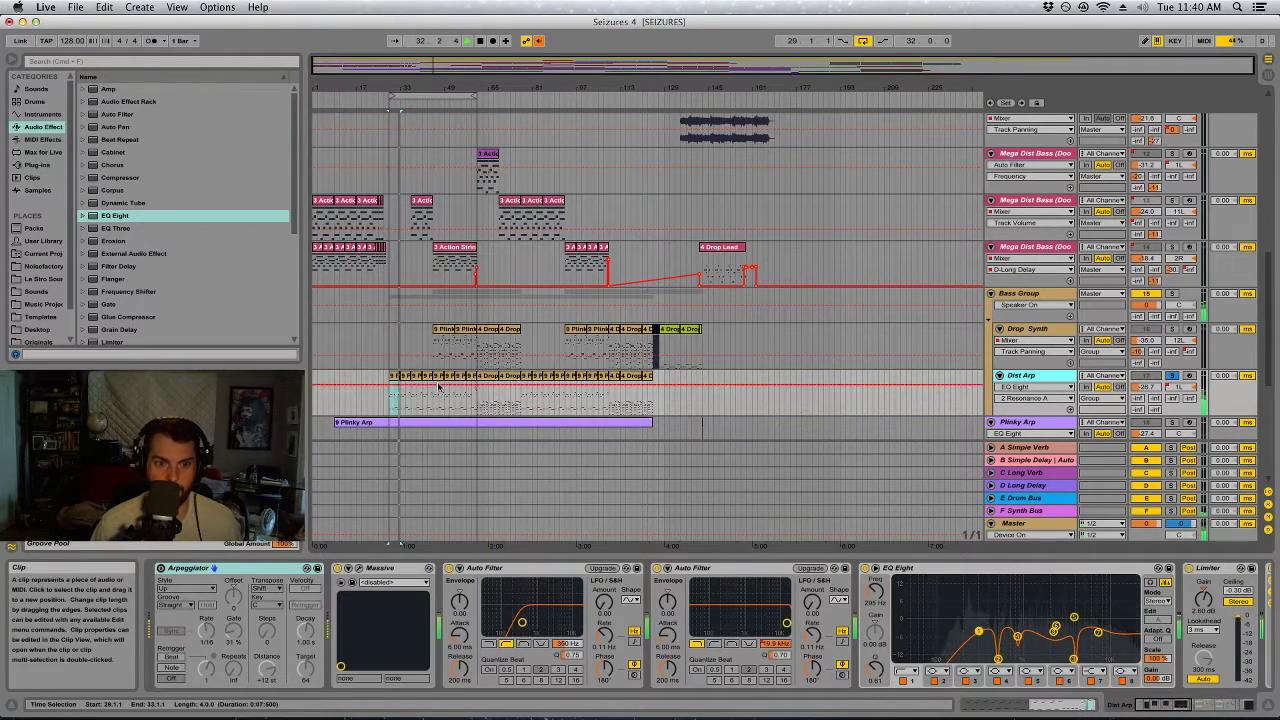
pyautogui.press('+')
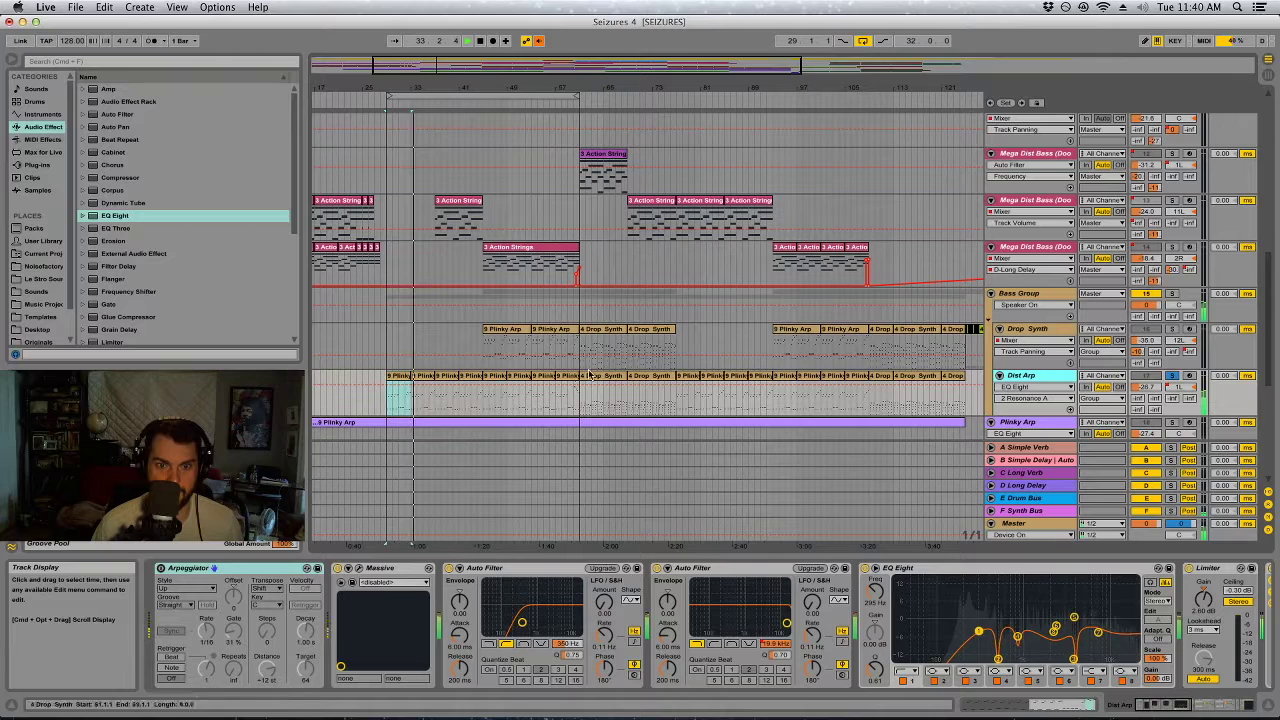
pyautogui.keyDown('shift'); pyautogui.click(589, 375); pyautogui.keyUp('shift')
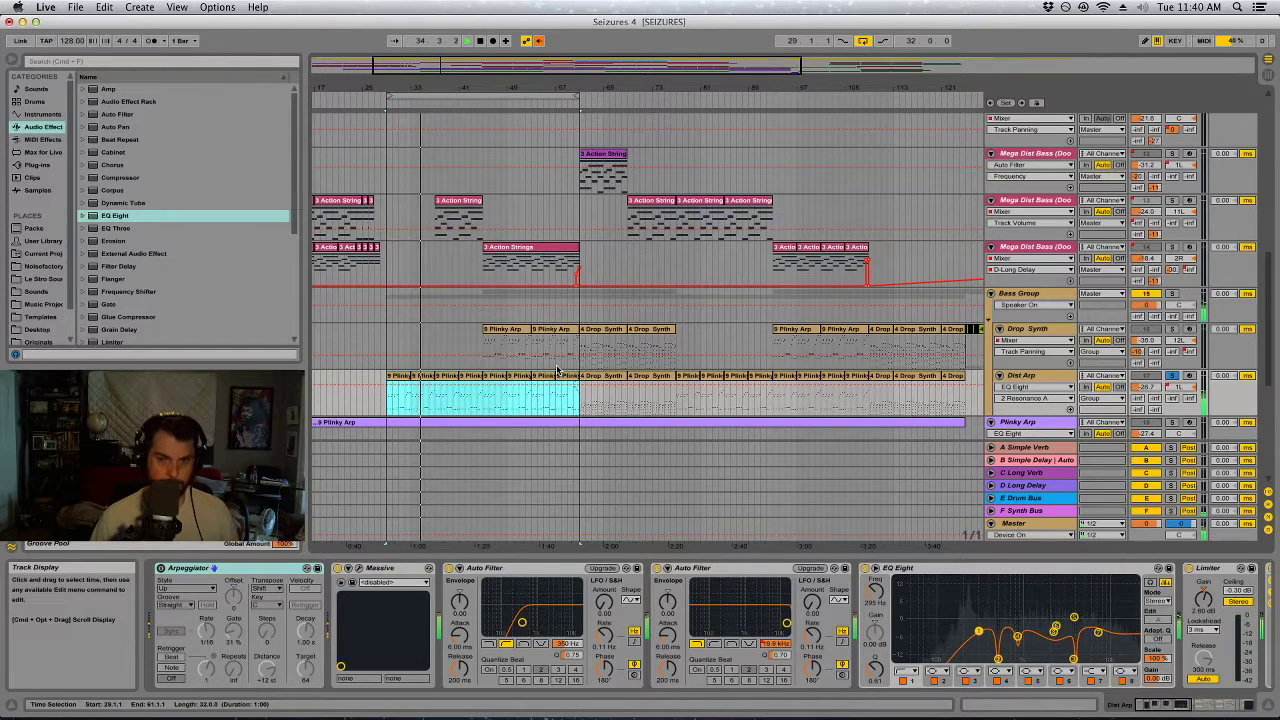
pyautogui.press('super+j')
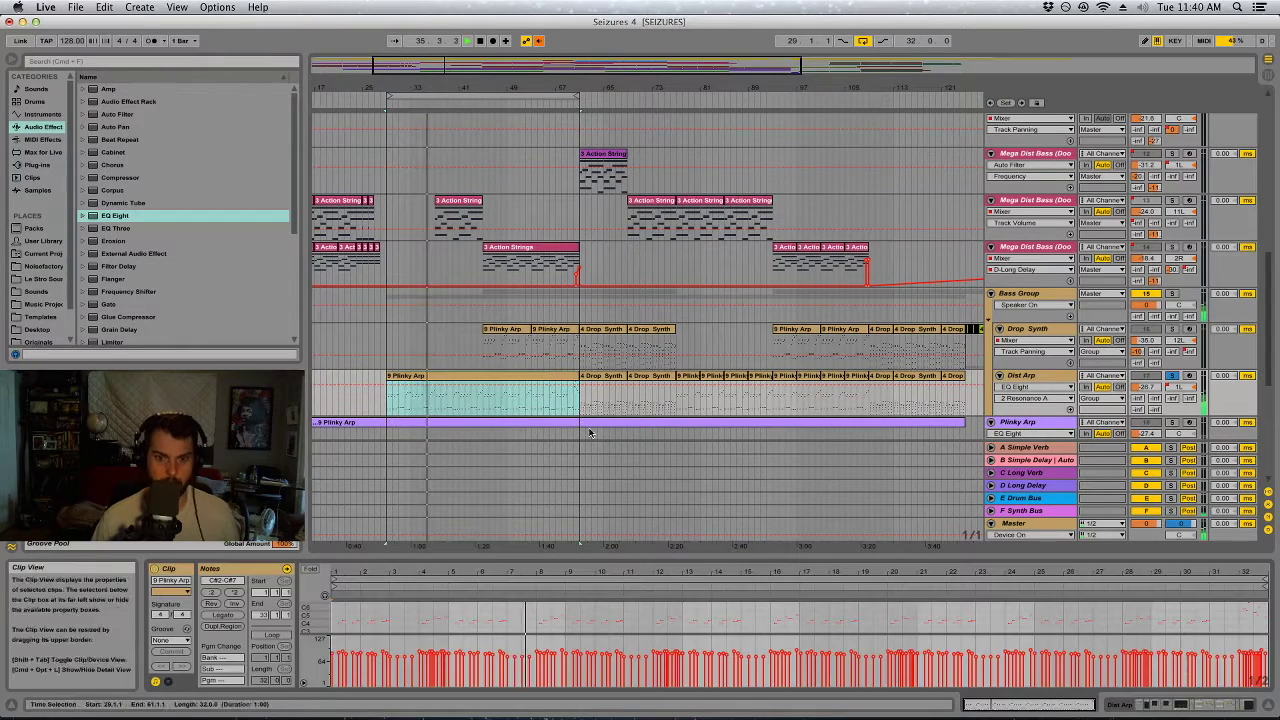
# Enlarge the note editor and transpose the consolidated clip's lower notes by octaves, ending two octaves up at C#4-F#4.
pyautogui.moveTo(689, 557); pyautogui.dragTo(645, 155)
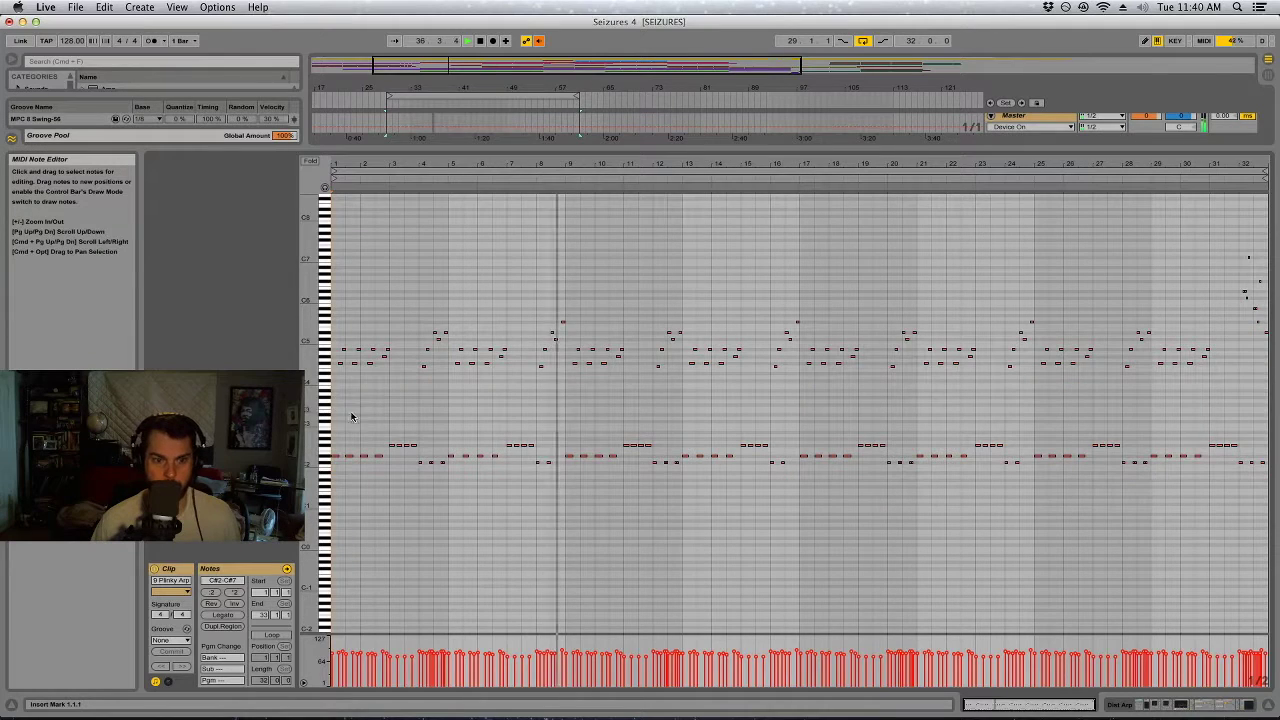
pyautogui.moveTo(335, 410); pyautogui.dragTo(1268, 478)
pyautogui.hotkey('shift', 'Up')
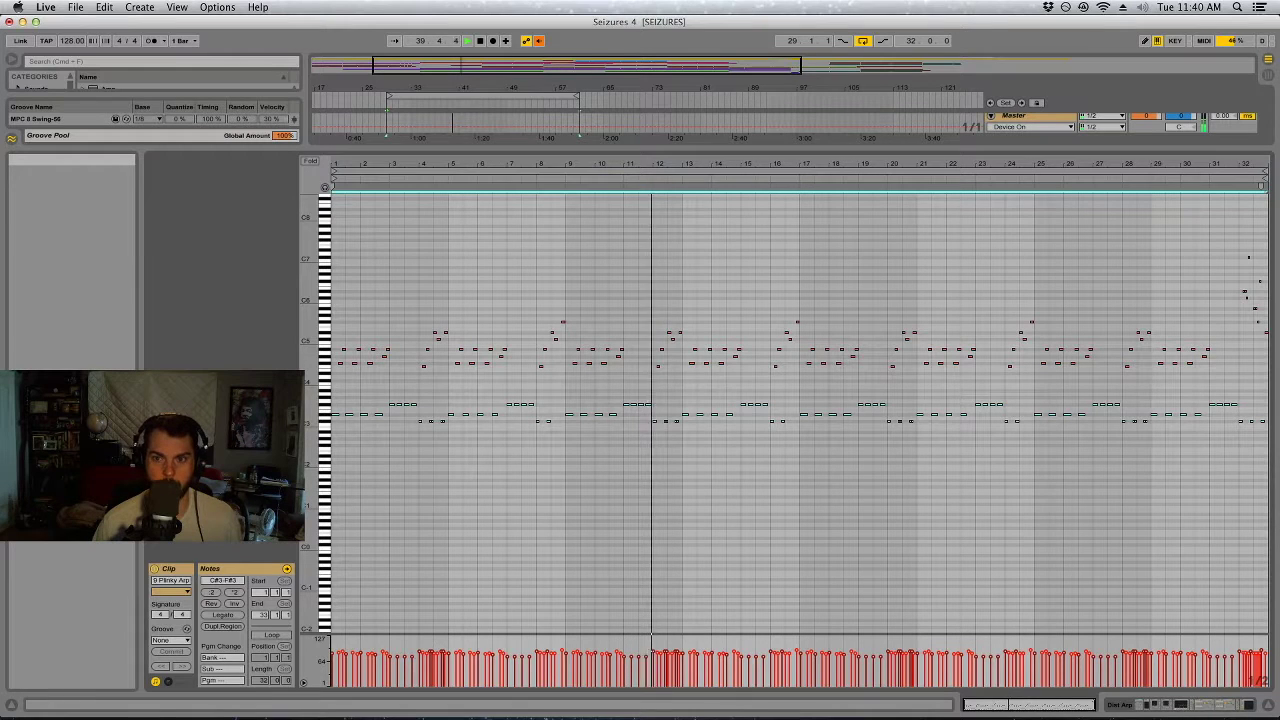
pyautogui.hotkey('shift', 'Down')
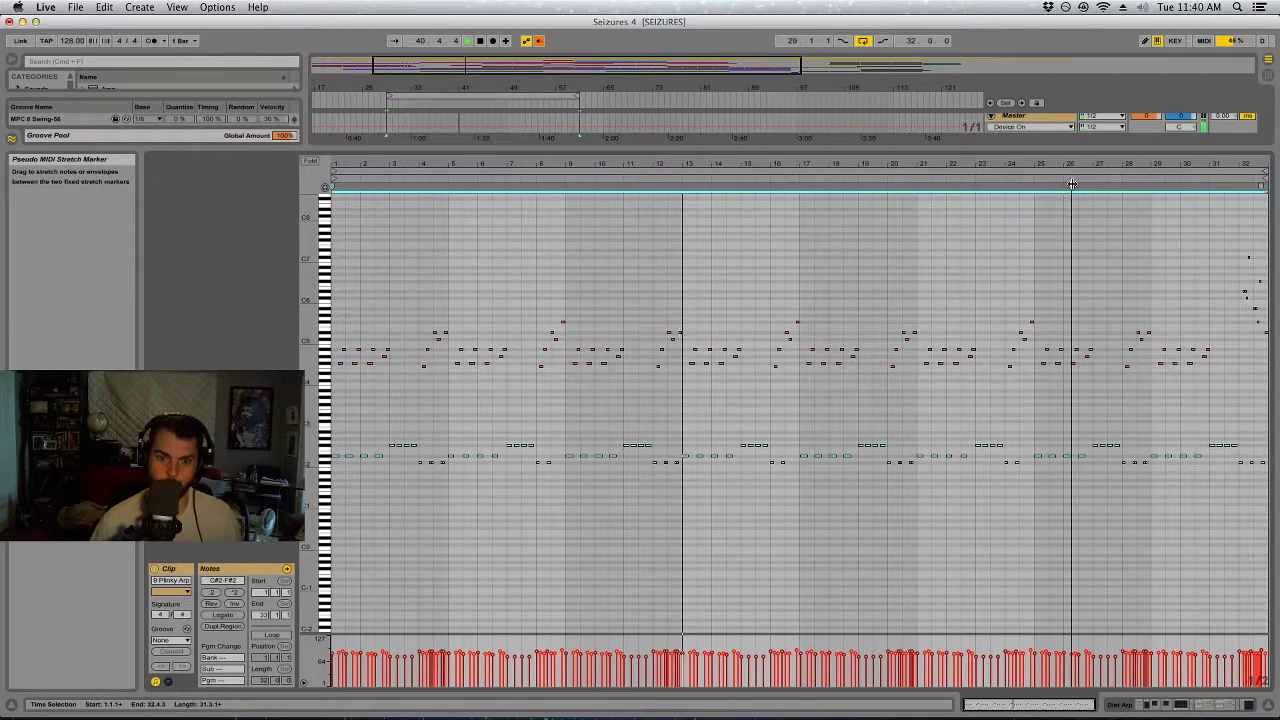
pyautogui.hotkey('shift', 'Up')
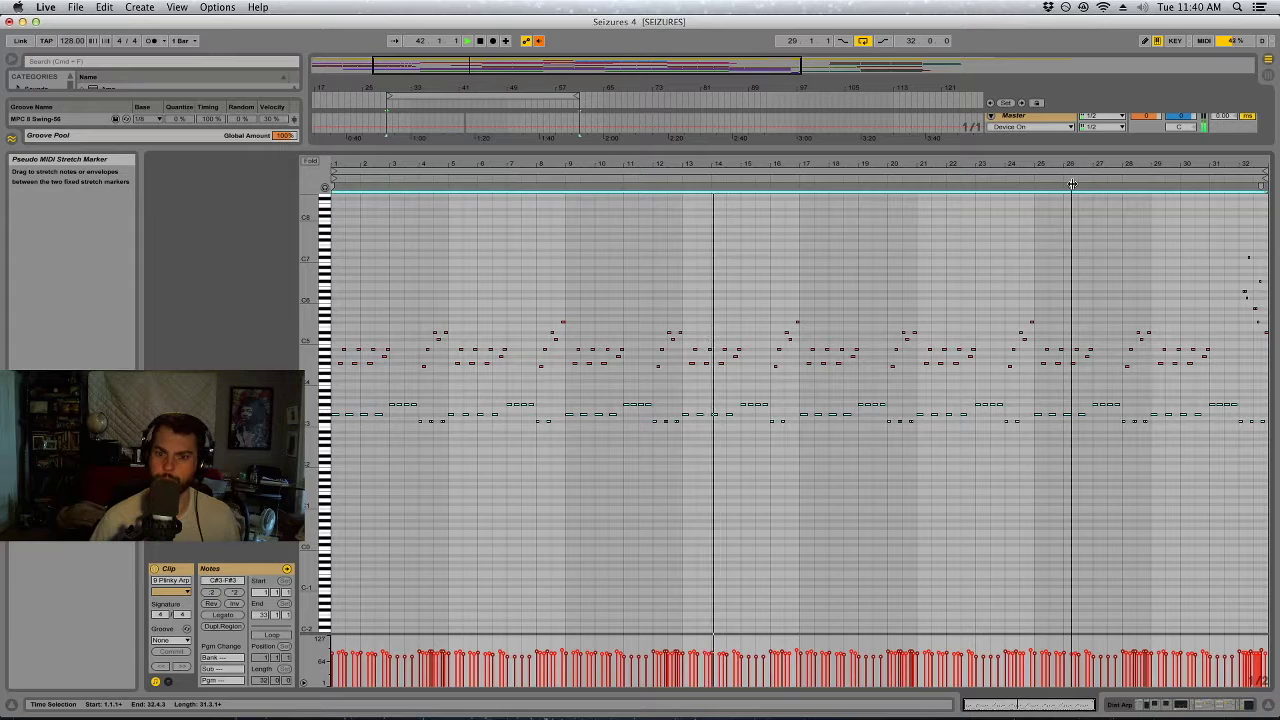
pyautogui.hotkey('shift', 'Up')
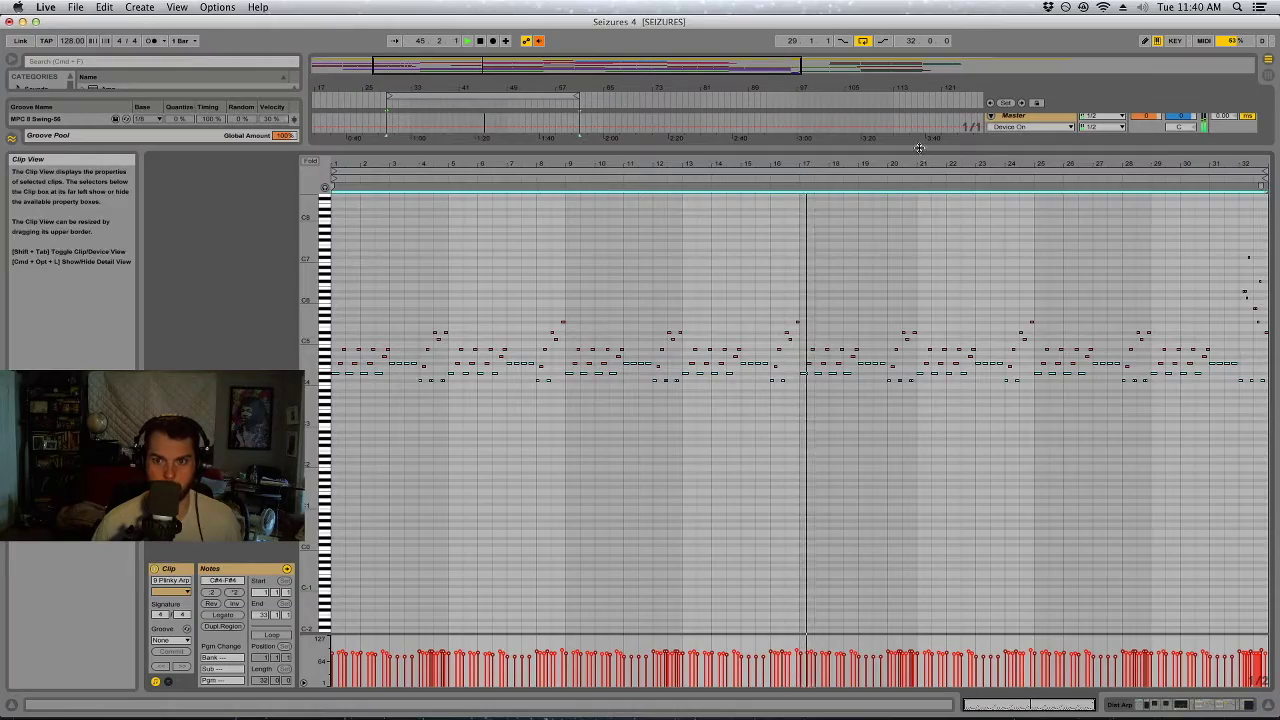
# Shrink the note editor back to show the arrangement and solo the Drop Synth track during playback.
pyautogui.moveTo(905, 152); pyautogui.dragTo(905, 594)
pyautogui.scroll(4, 685, 290)
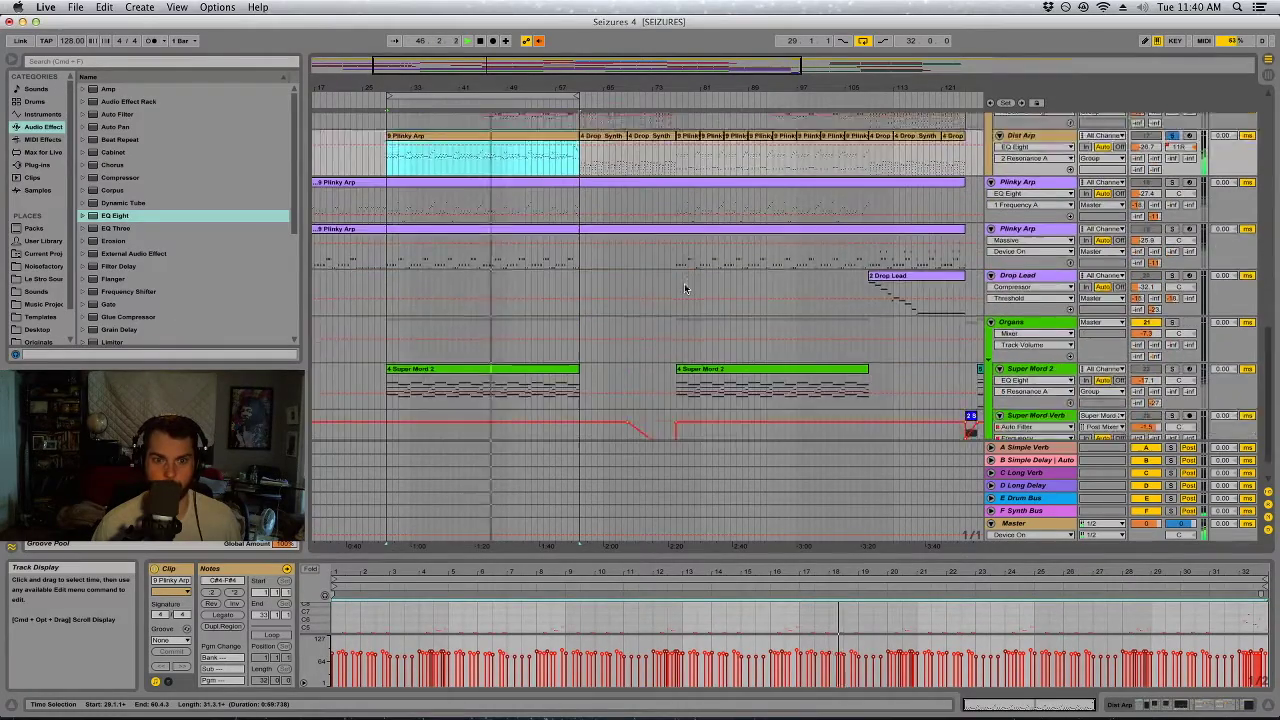
pyautogui.scroll(12, 685, 291)
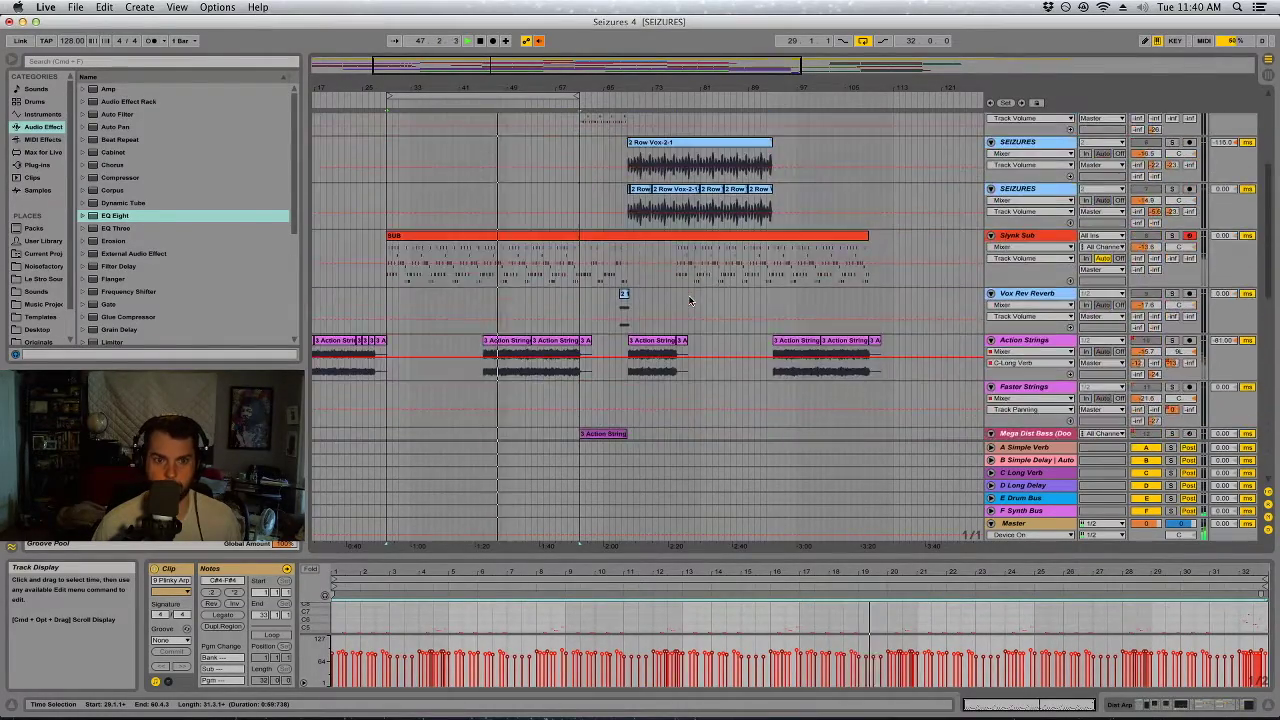
pyautogui.scroll(-12, 689, 297)
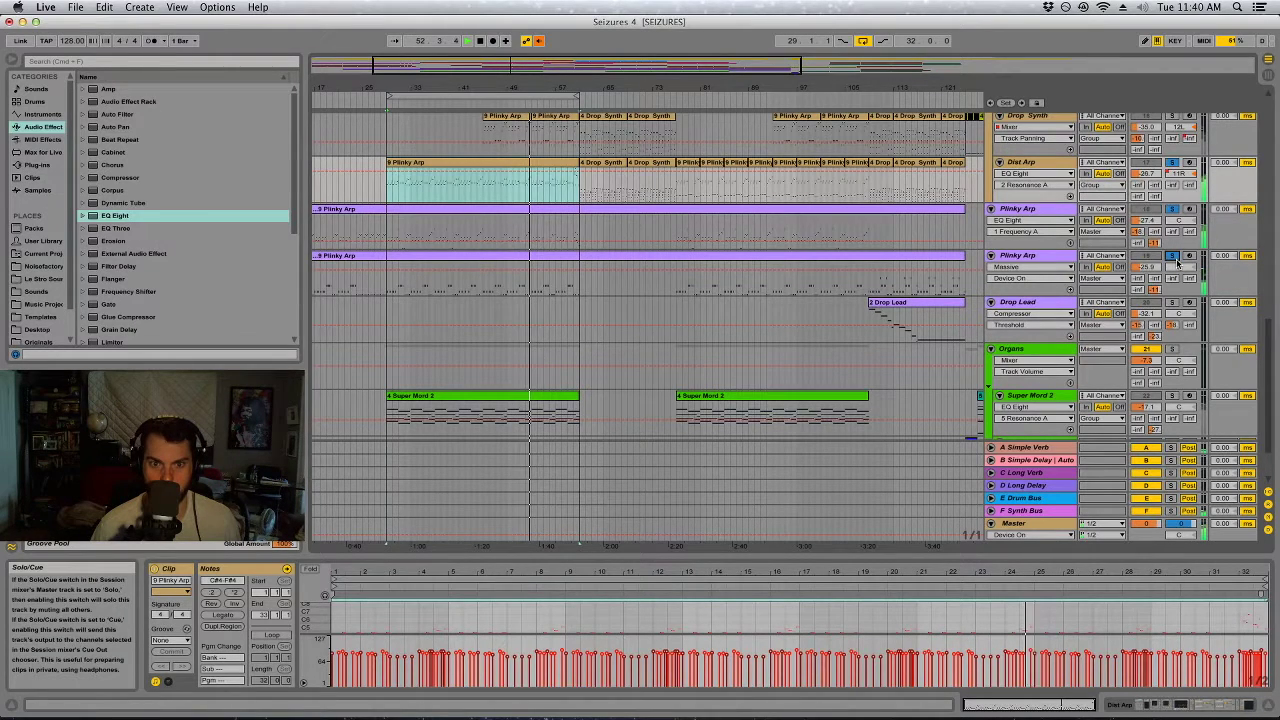
pyautogui.scroll(2, 1178, 265)
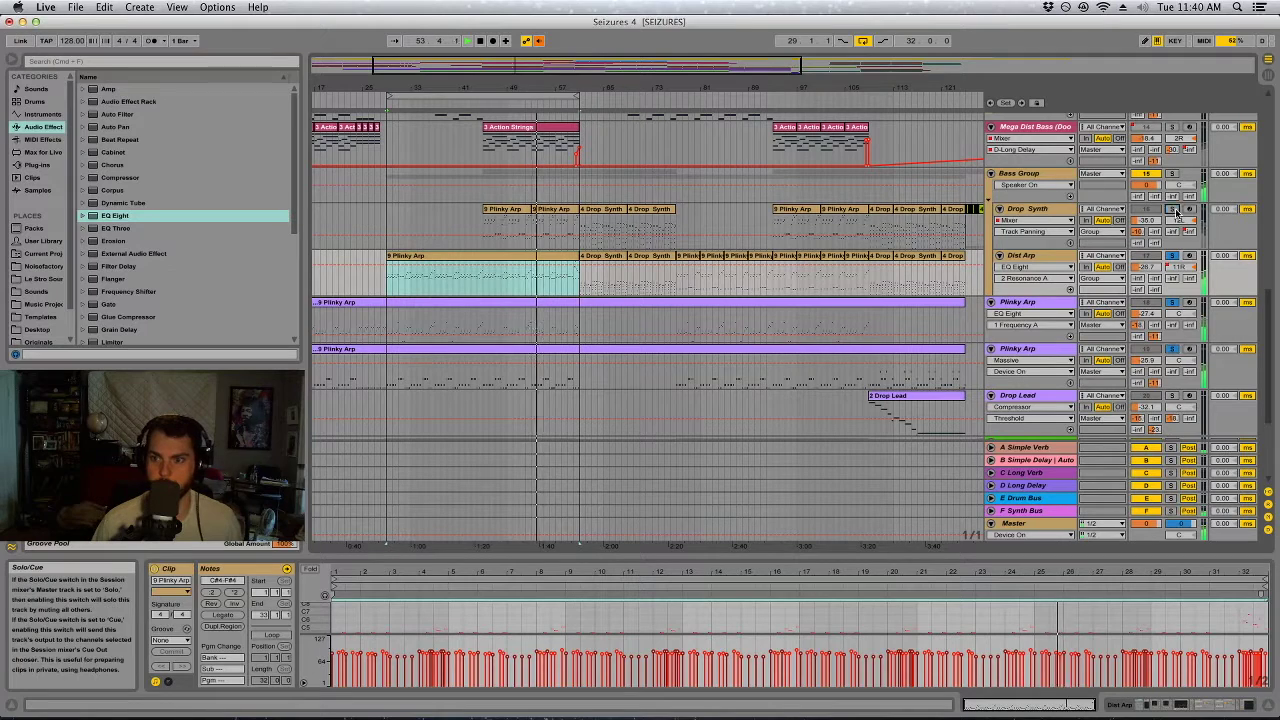
pyautogui.click(1174, 210)
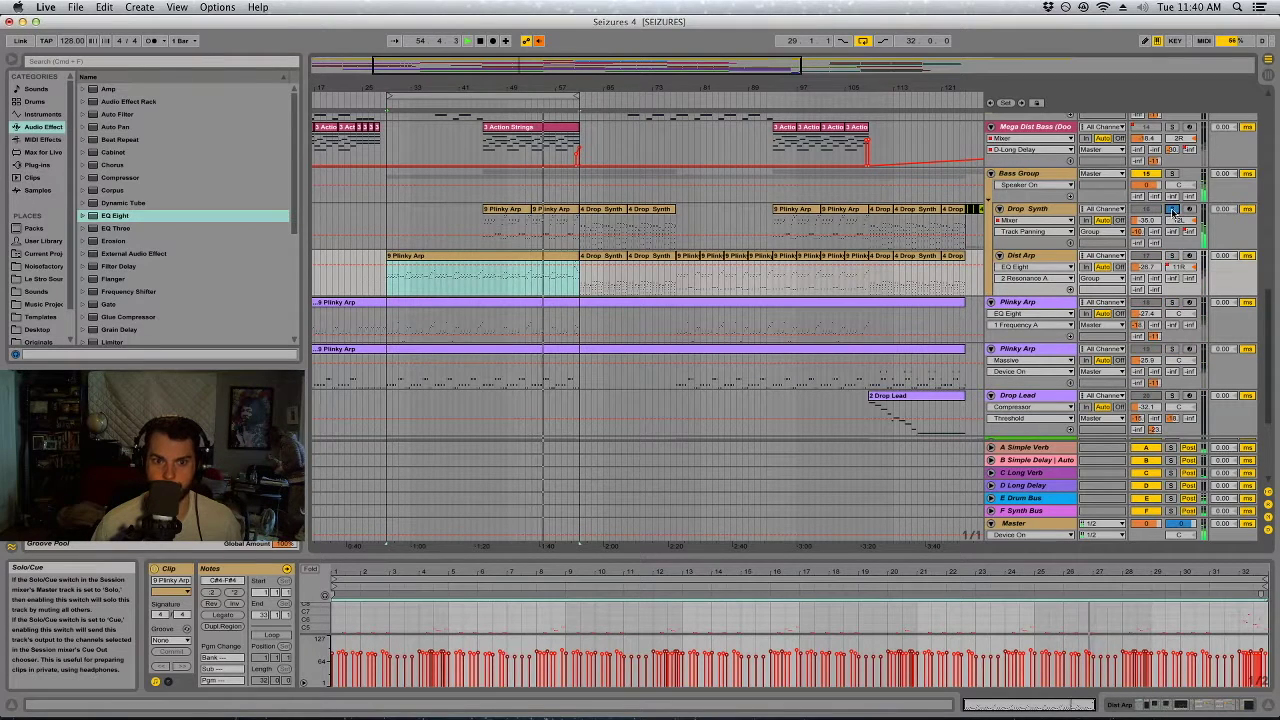
# Select the first Plinky Arp clip on the Drop Synth track and stop playback.
pyautogui.keyDown('shift'); pyautogui.click(548, 214); pyautogui.keyUp('shift')
pyautogui.click(512, 213)
pyautogui.moveTo(600, 87); pyautogui.dragTo(468, 66)
pyautogui.press('space')
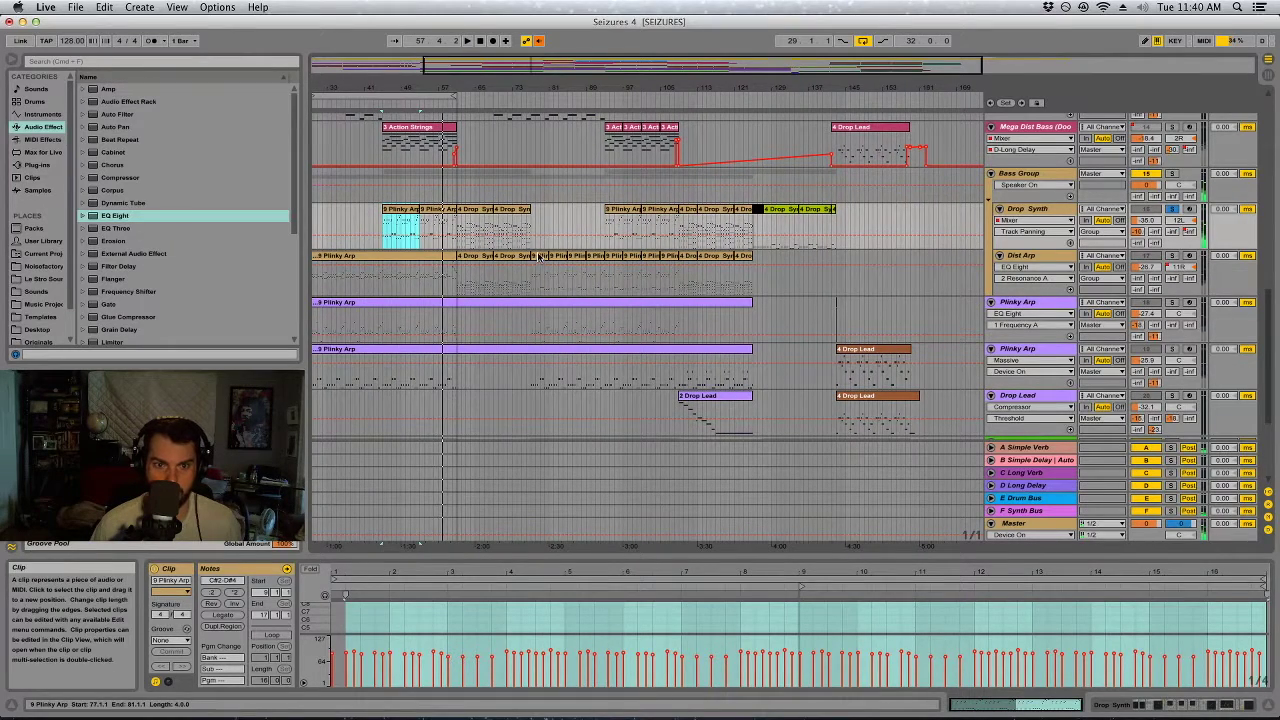
# Consolidate the Dist Arp track's Plinky Arp clips from bar 77 to bar 109 into a single clip.
pyautogui.click(537, 256)
pyautogui.keyDown('shift'); pyautogui.click(669, 256); pyautogui.keyUp('shift')
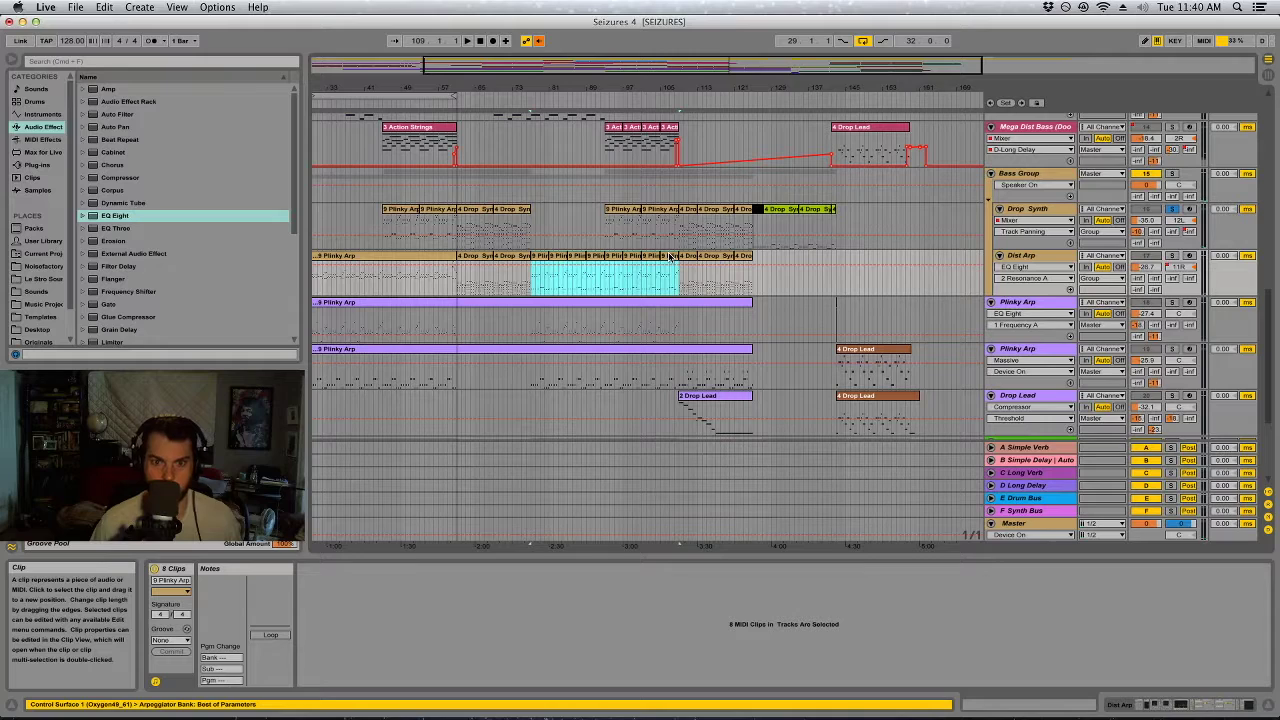
pyautogui.press('super+j')
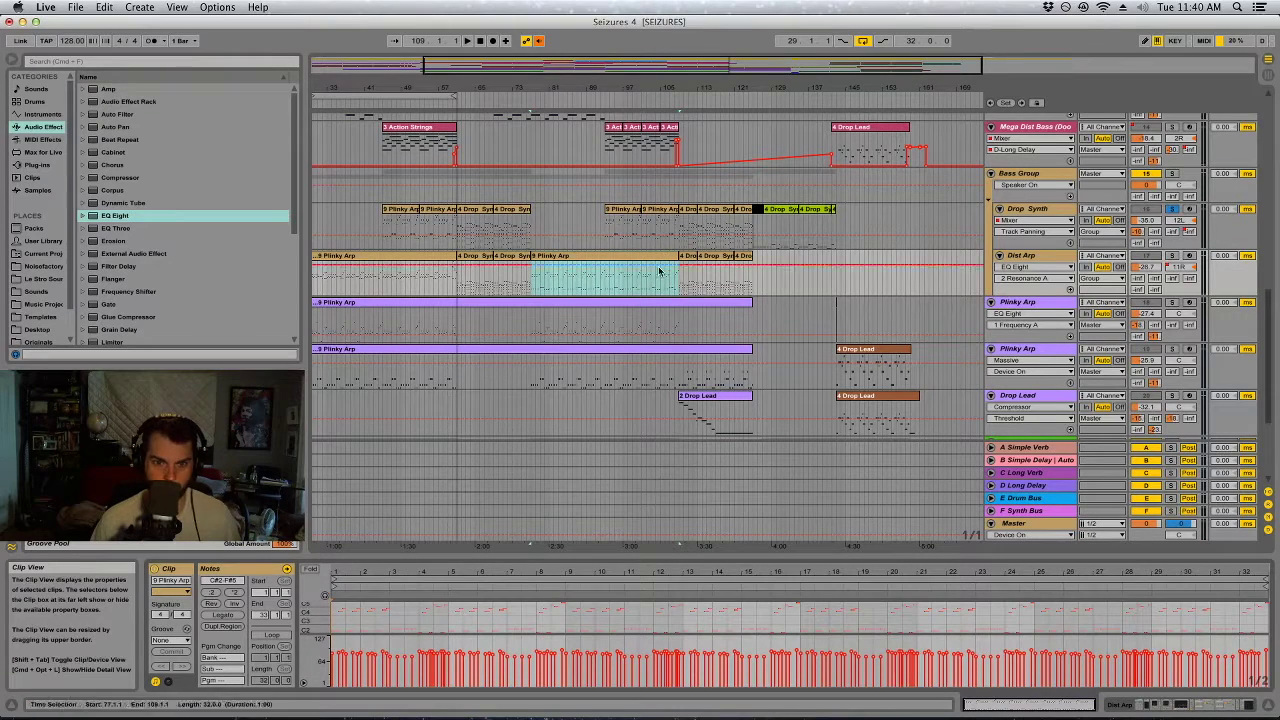
# Enlarge the note editor, transpose the consolidated clip's lower notes up two octaves to C#4-F#4, and play from bar 77.
pyautogui.moveTo(740, 553); pyautogui.dragTo(749, 217)
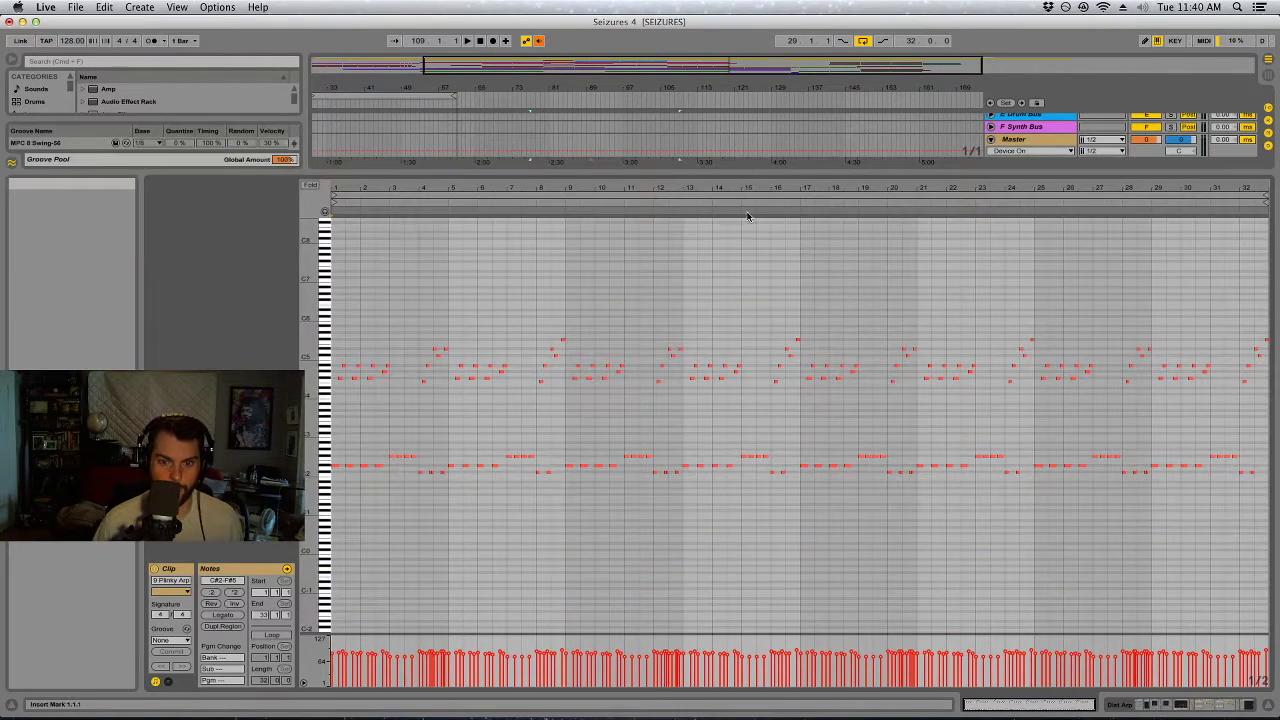
pyautogui.moveTo(396, 468); pyautogui.dragTo(1256, 540)
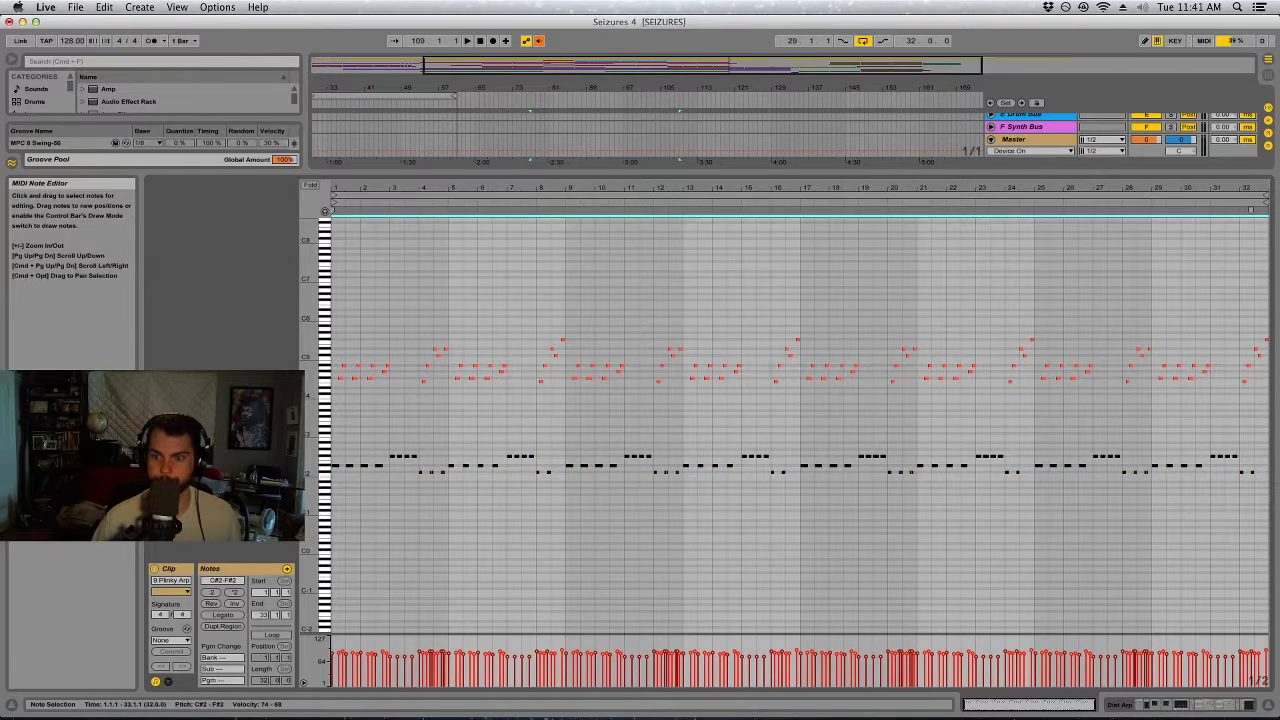
pyautogui.hotkey('shift', 'Up')
pyautogui.hotkey('shift', 'Up')
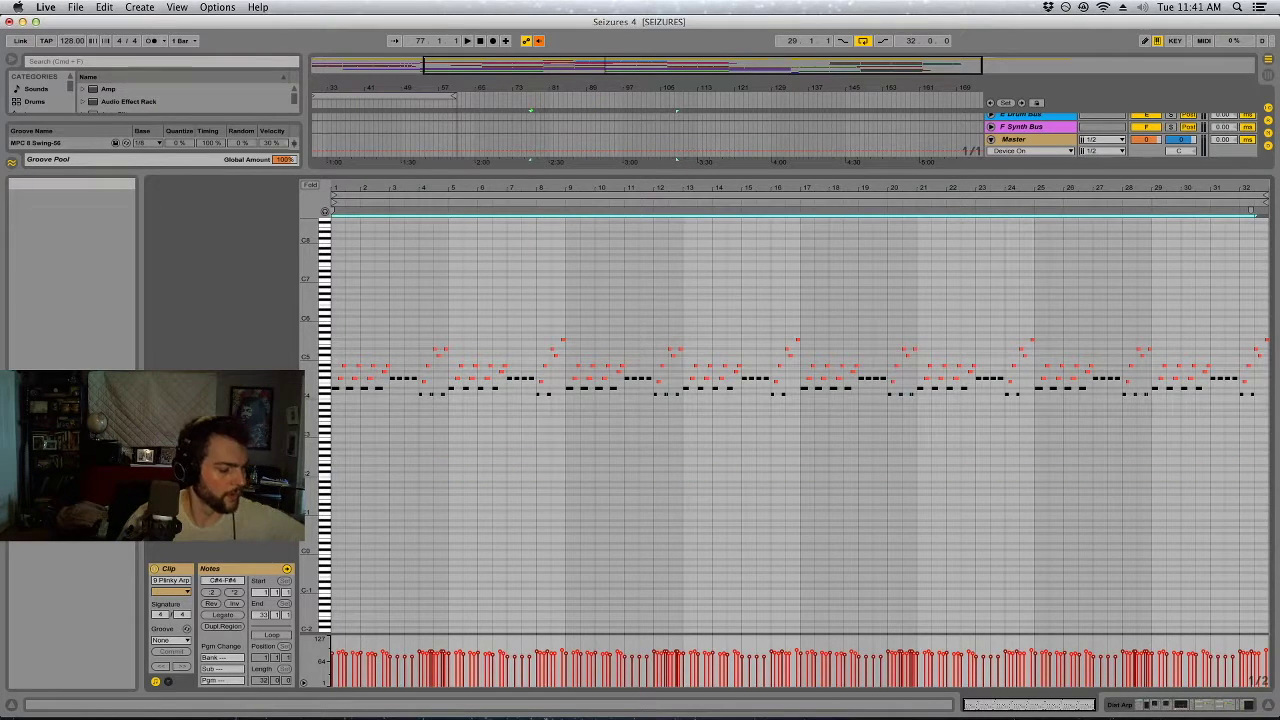
pyautogui.press('space')
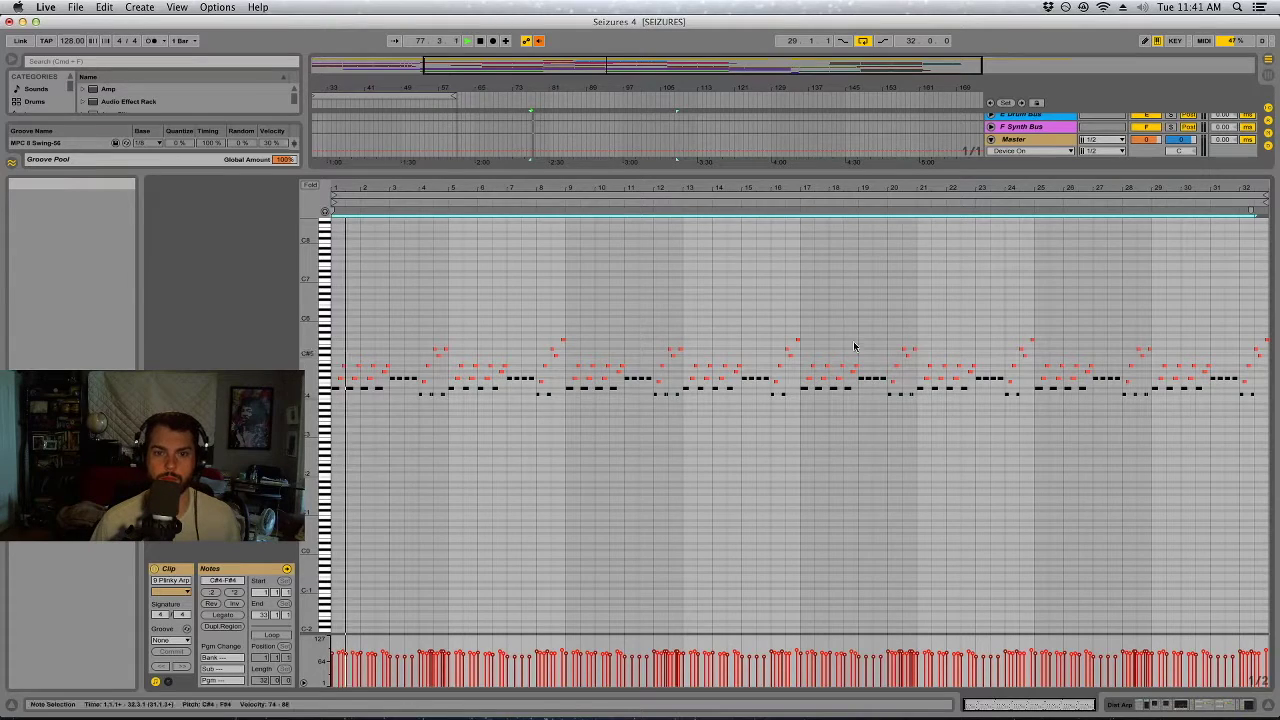
# Shrink the note editor, place the insert marker at bar 29 on the Drop Synth track, and stop playback.
pyautogui.moveTo(856, 172); pyautogui.dragTo(856, 556)
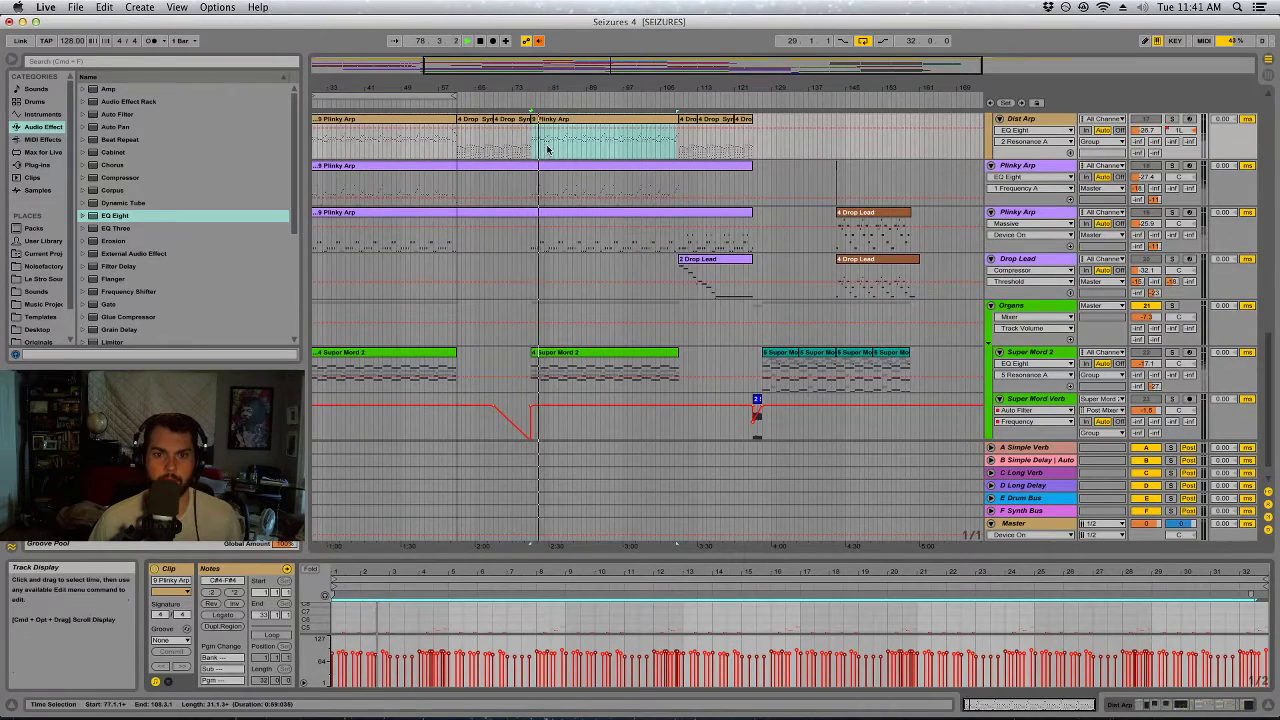
pyautogui.moveTo(547, 88); pyautogui.dragTo(547, 45)
pyautogui.scroll(1, 547, 294)
pyautogui.scroll(3, 547, 294)
pyautogui.click(438, 192)
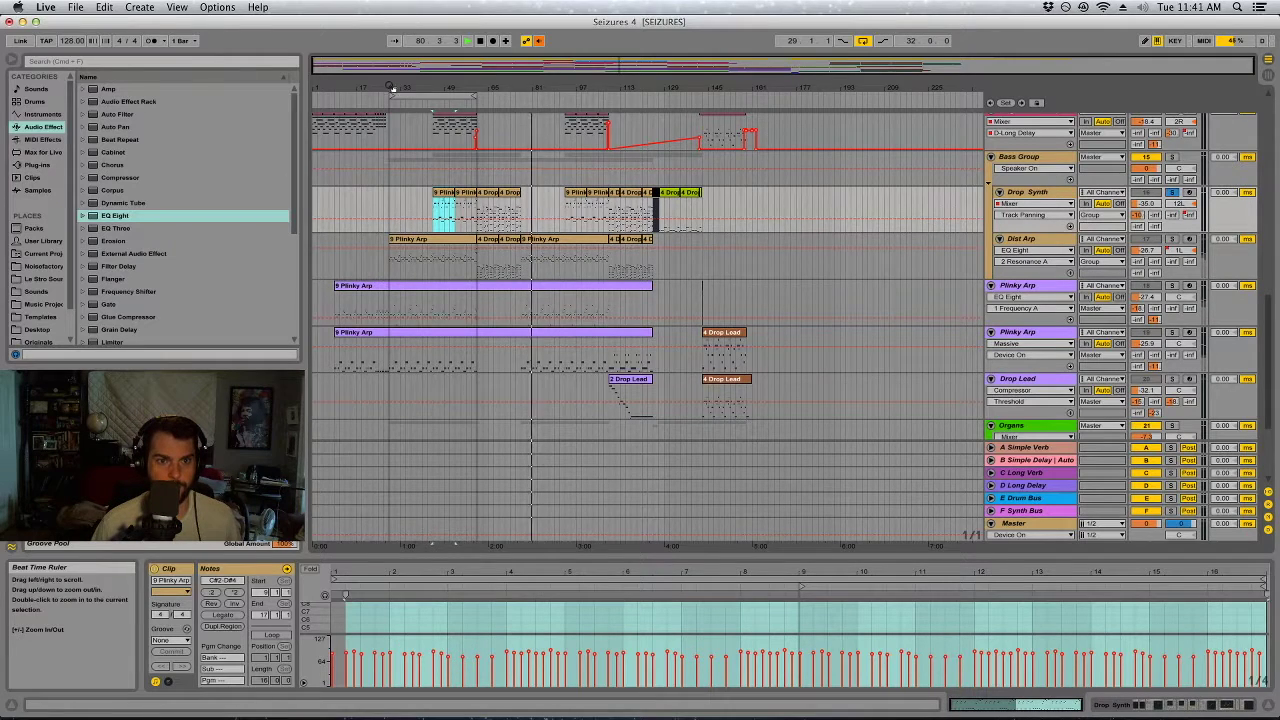
pyautogui.moveTo(390, 88); pyautogui.dragTo(391, 140)
pyautogui.click(392, 199)
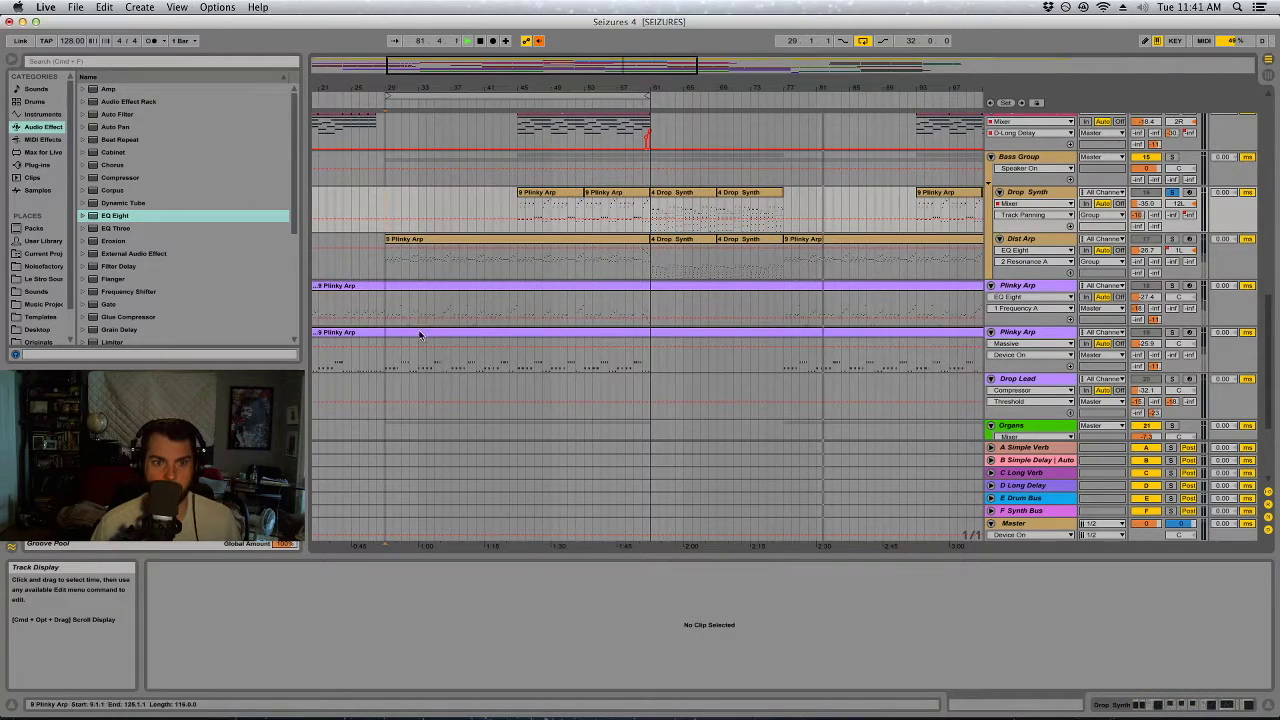
pyautogui.press('space')
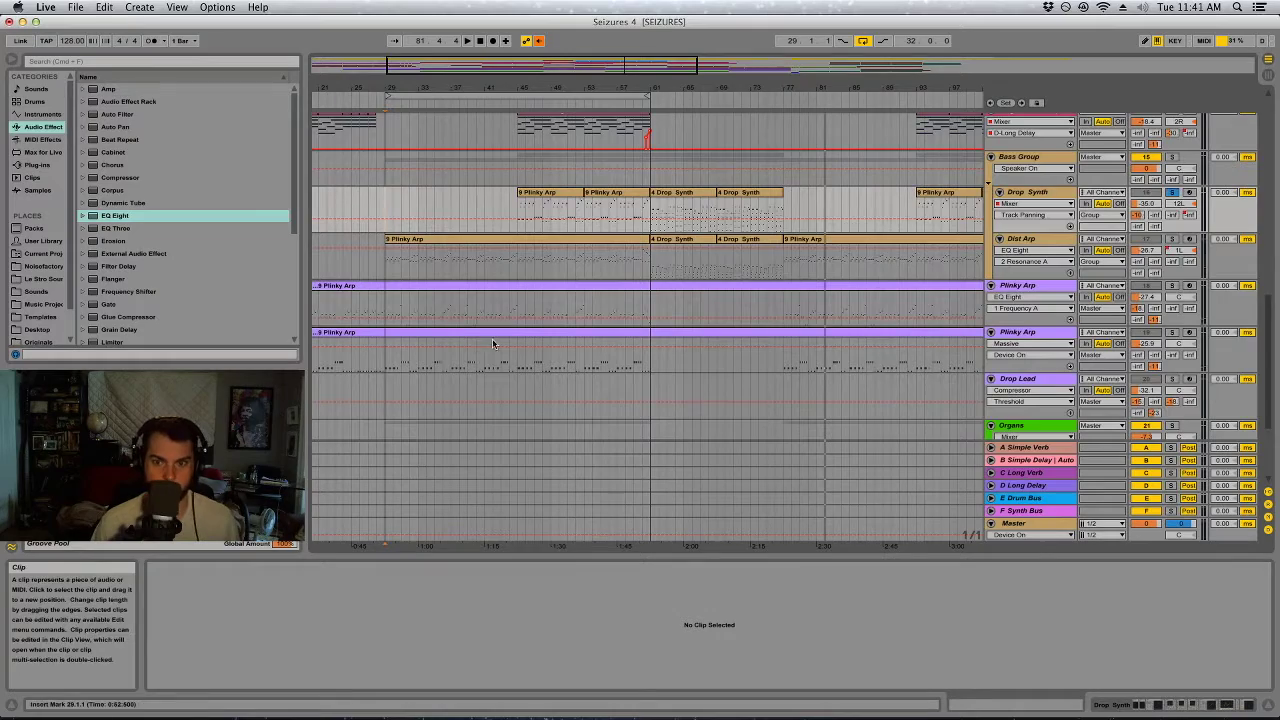
# Select the SUB clip and the lower Plinky Arp clip in turn, then play the upper Plinky Arp track soloed from bar 29.
pyautogui.scroll(8, 580, 360)
pyautogui.click(561, 262)
pyautogui.scroll(-7, 568, 308)
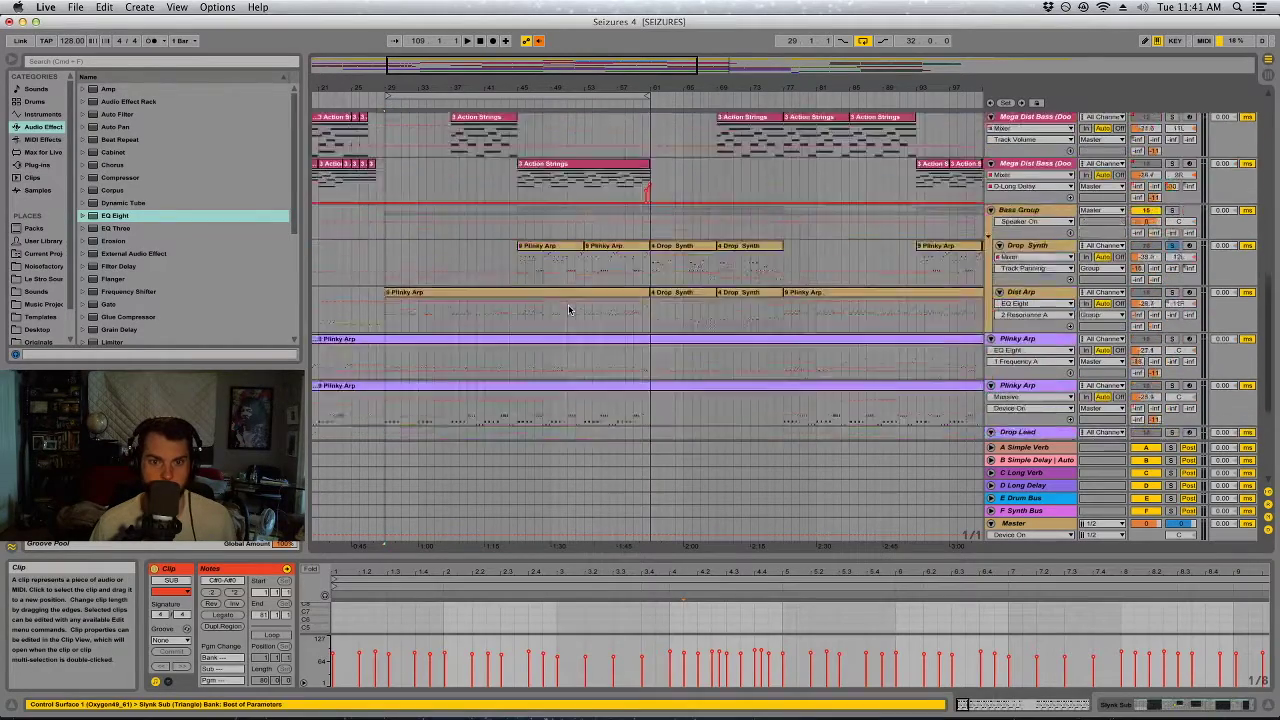
pyautogui.scroll(-3, 569, 309)
pyautogui.click(557, 260)
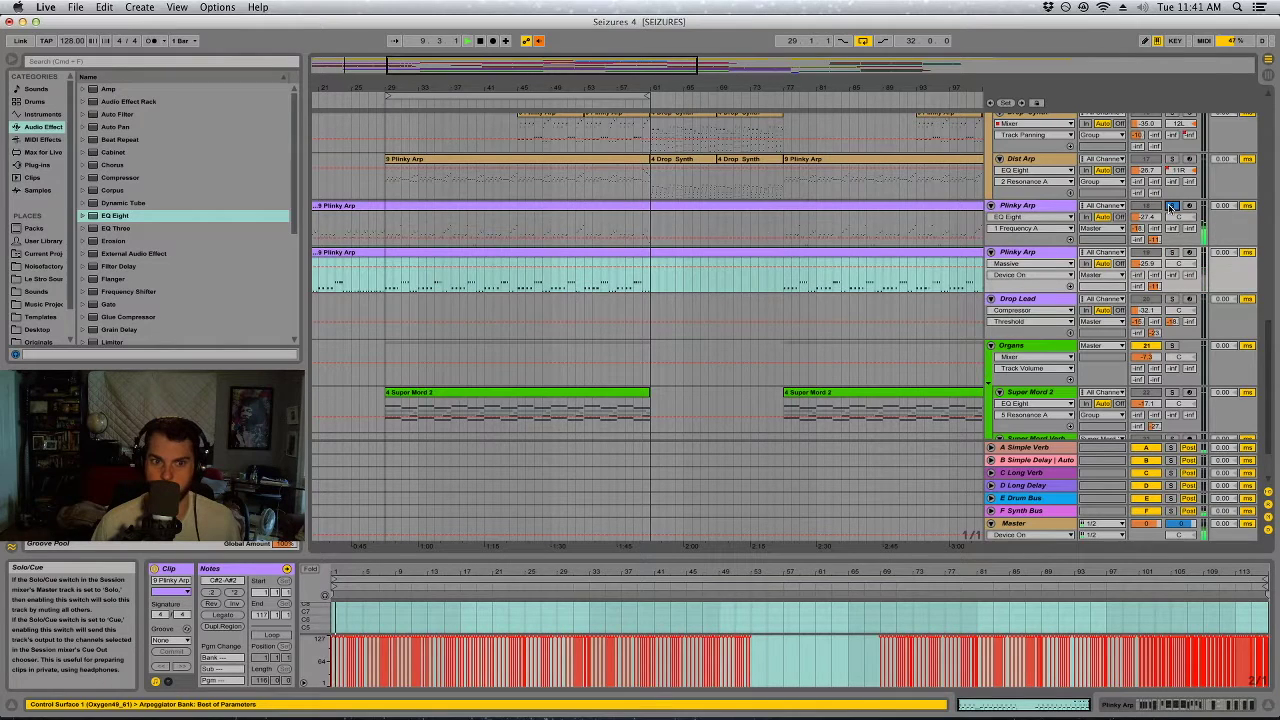
pyautogui.click(386, 220)
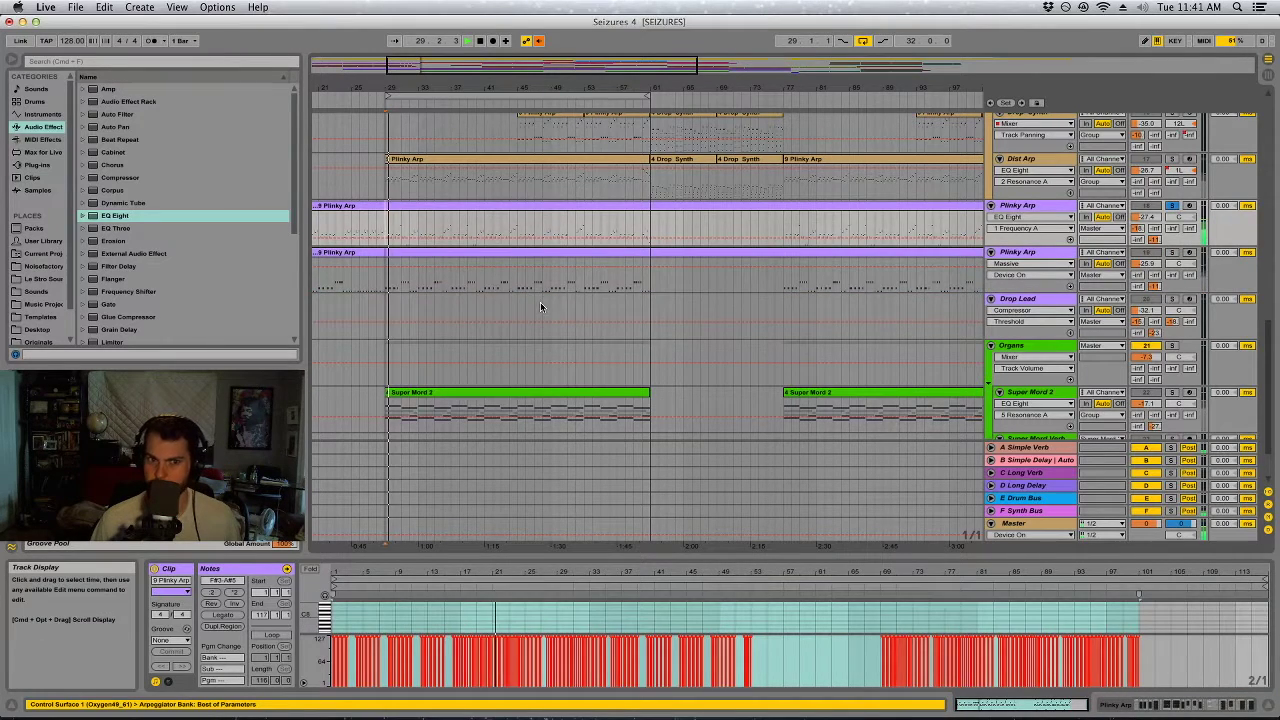
# Play the Dist Arp track soloed from bar 29, then stop and select the upper Plinky Arp clip.
pyautogui.scroll(2, 571, 310)
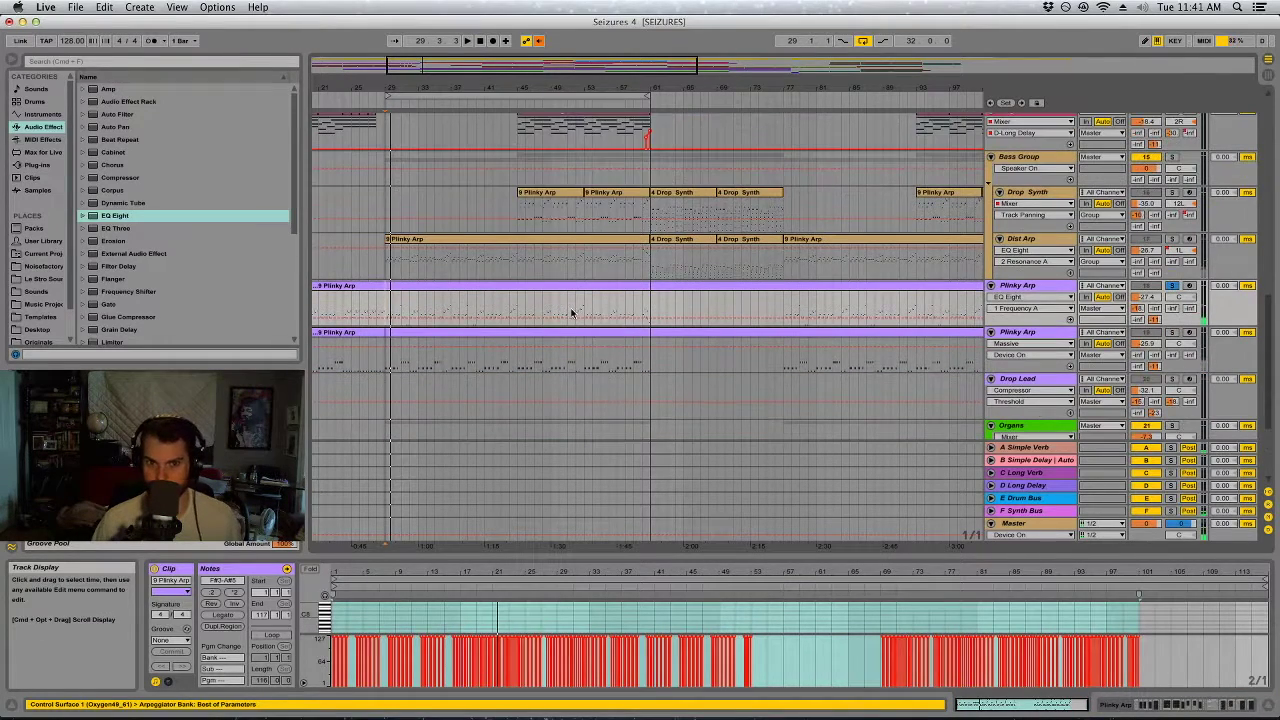
pyautogui.click(387, 255)
pyautogui.press('space')
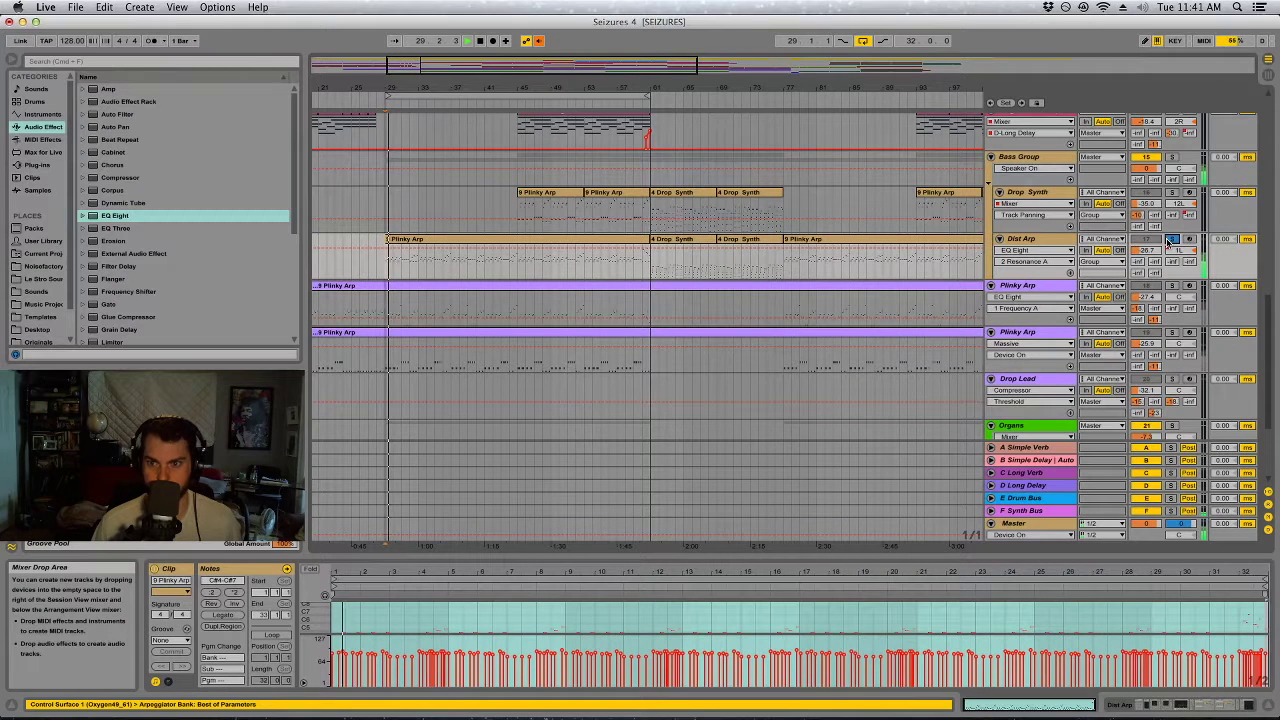
pyautogui.click(1171, 240)
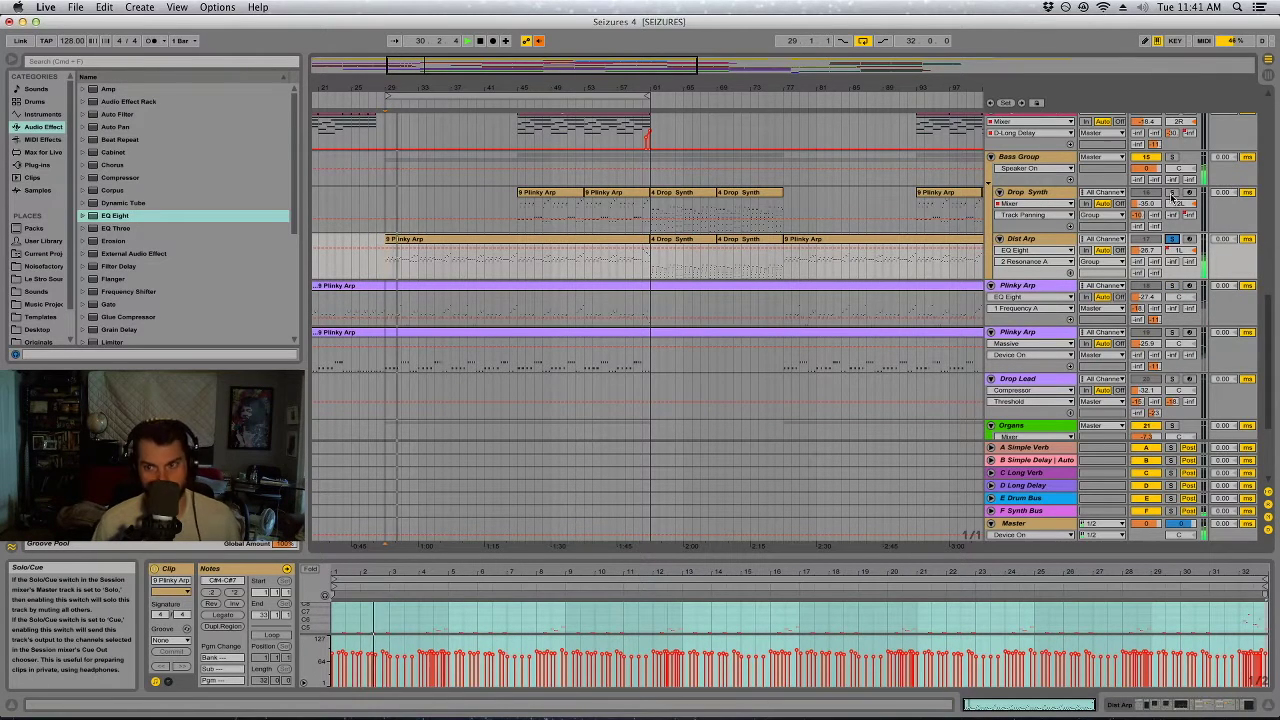
pyautogui.press('space')
pyautogui.click(480, 286)
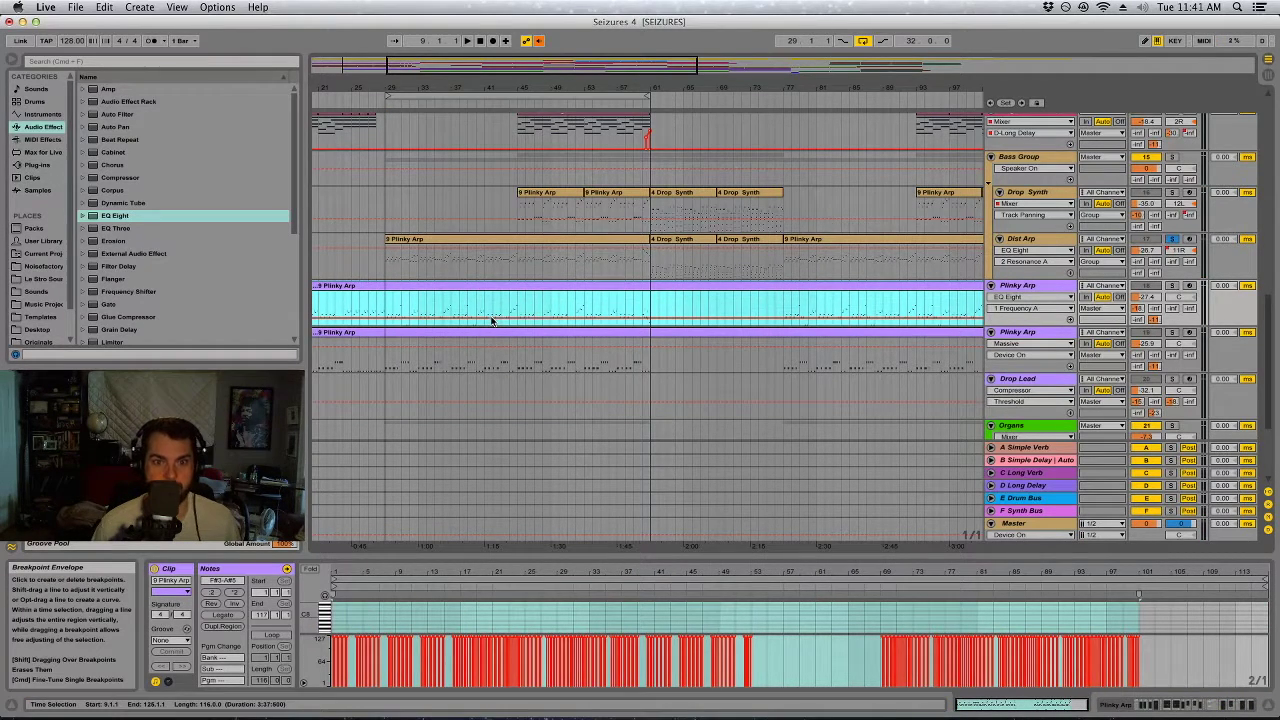
# Solo the Drop Synth track, play its first Plinky Arp clip from bar 45, and add Dist Arp to the solo.
pyautogui.click(1172, 192)
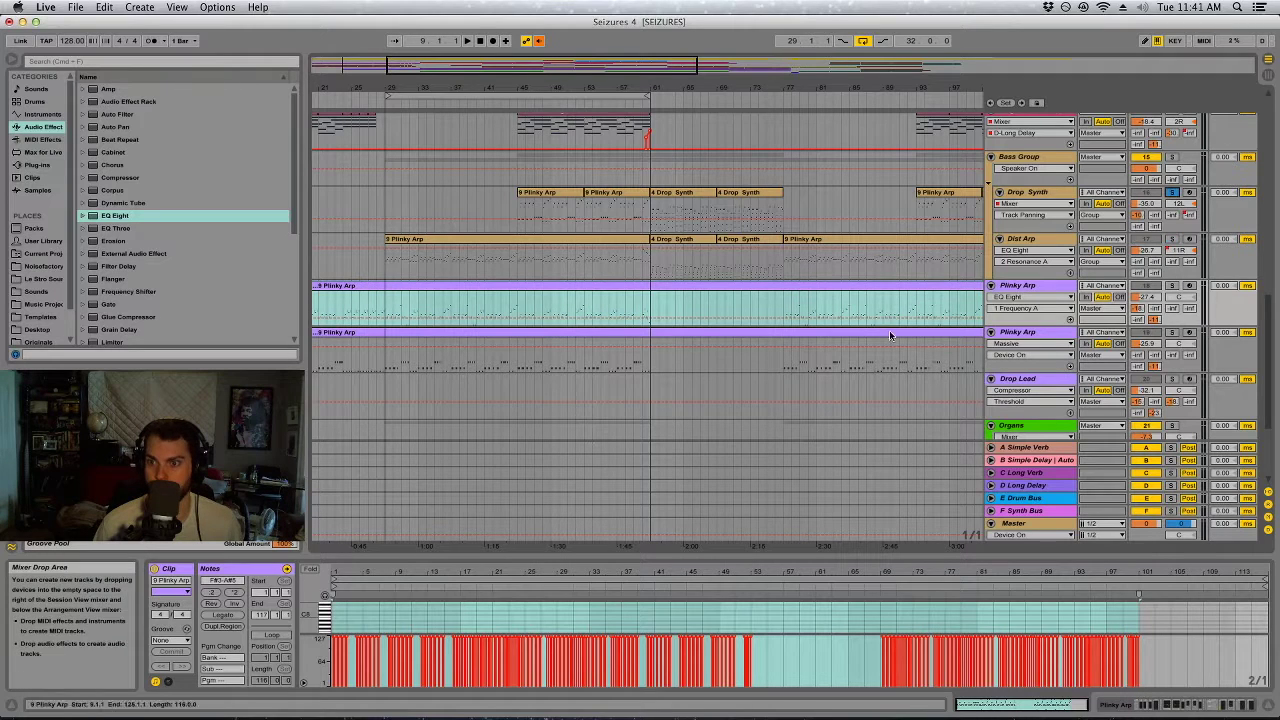
pyautogui.click(540, 209)
pyautogui.press('space')
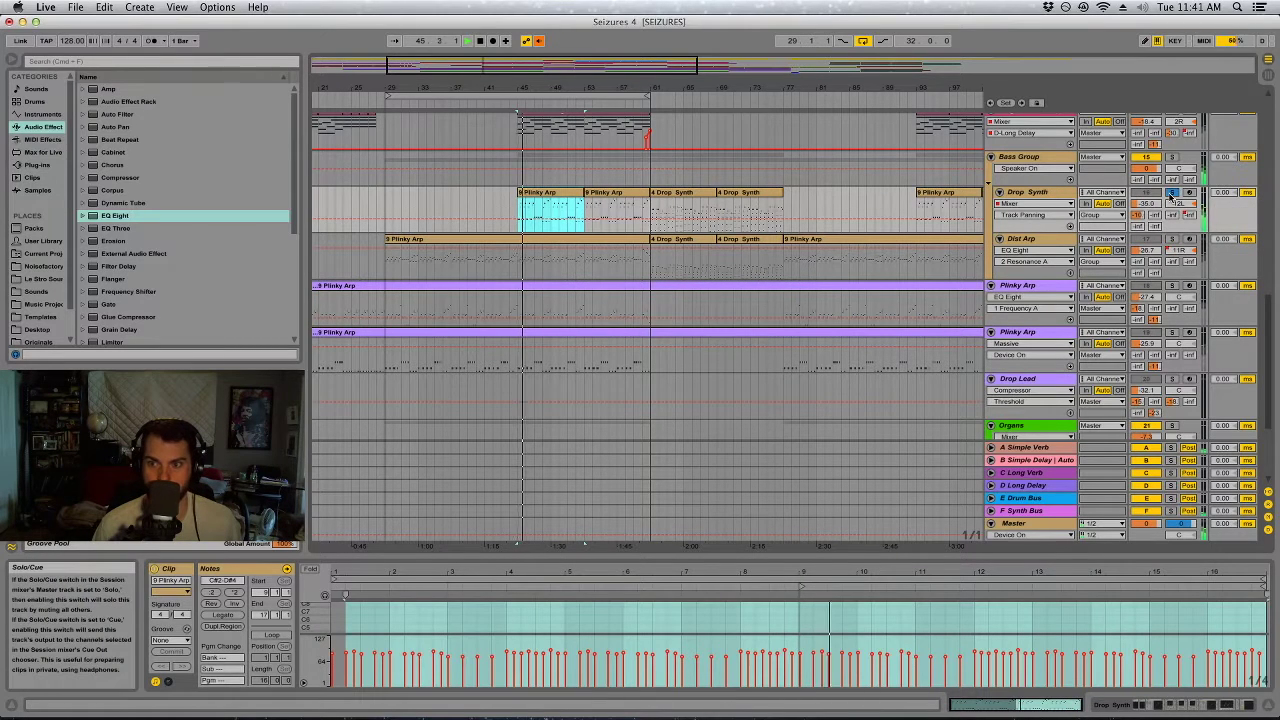
pyautogui.click(1172, 193)
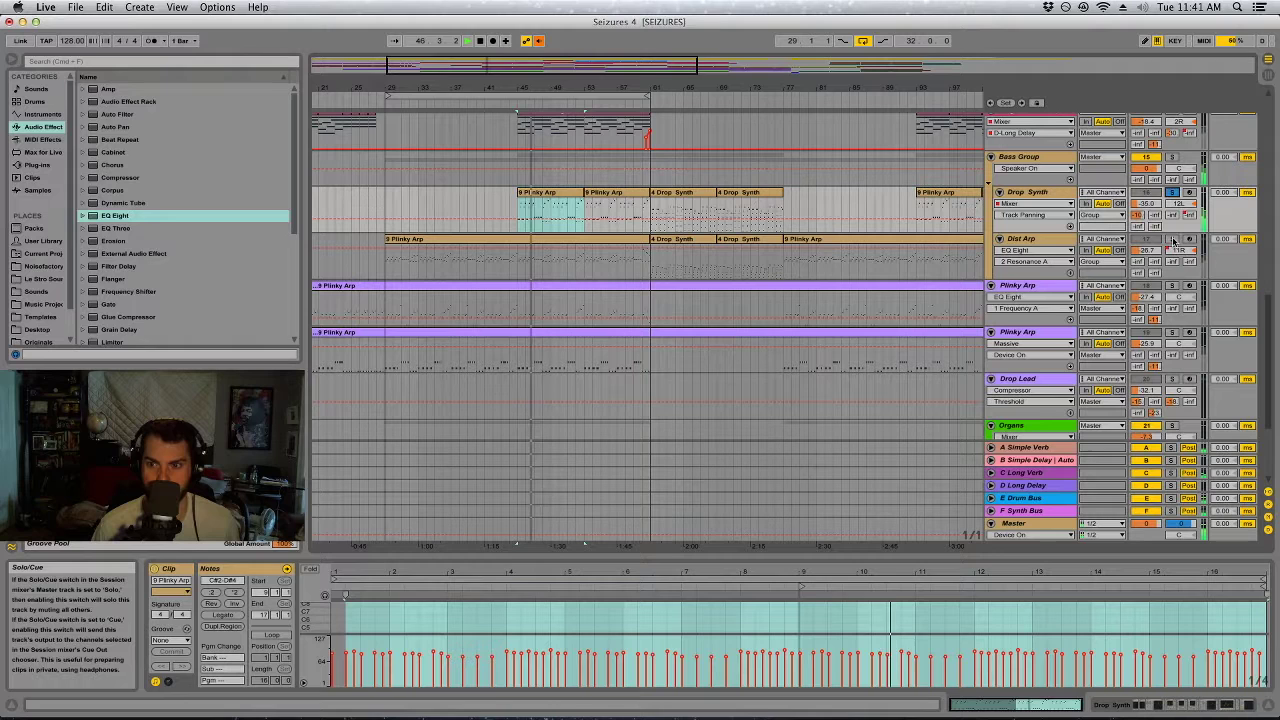
pyautogui.click(1172, 240)
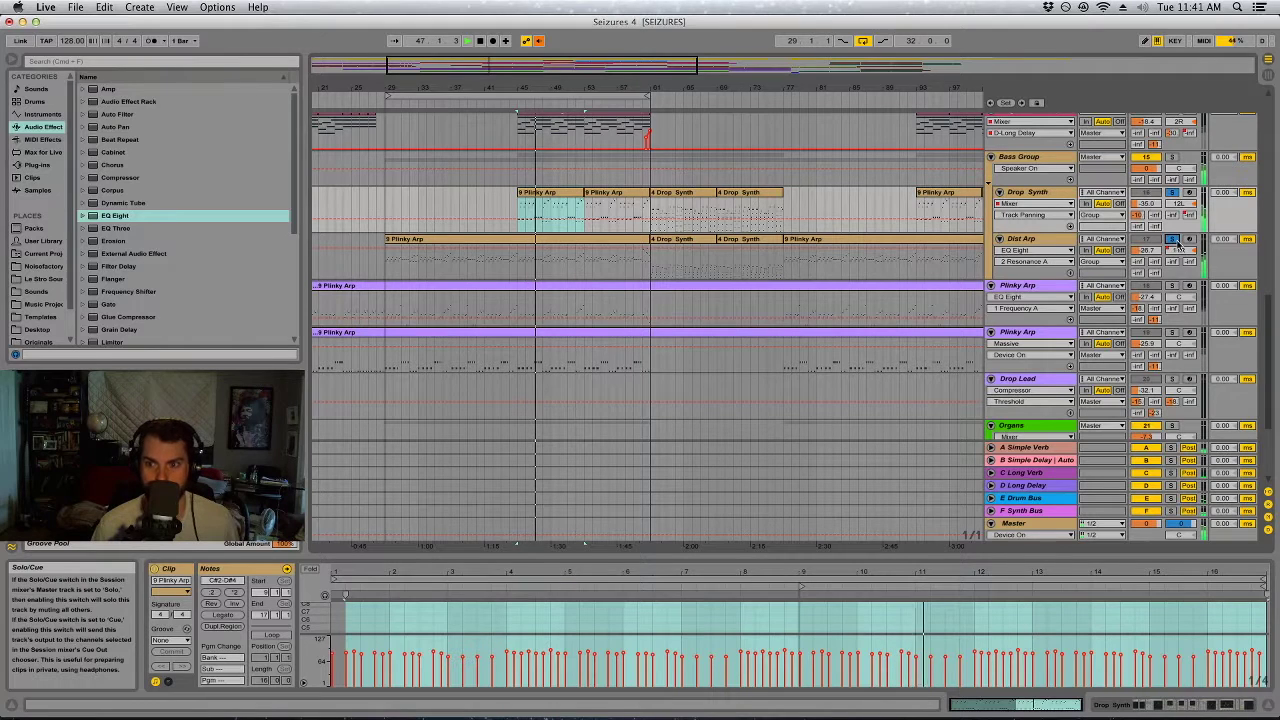
# Compare the panning of the Drop Synth and Dist Arp tracks by playing each soloed in turn from bar 45.
pyautogui.rightClick(1113, 287)
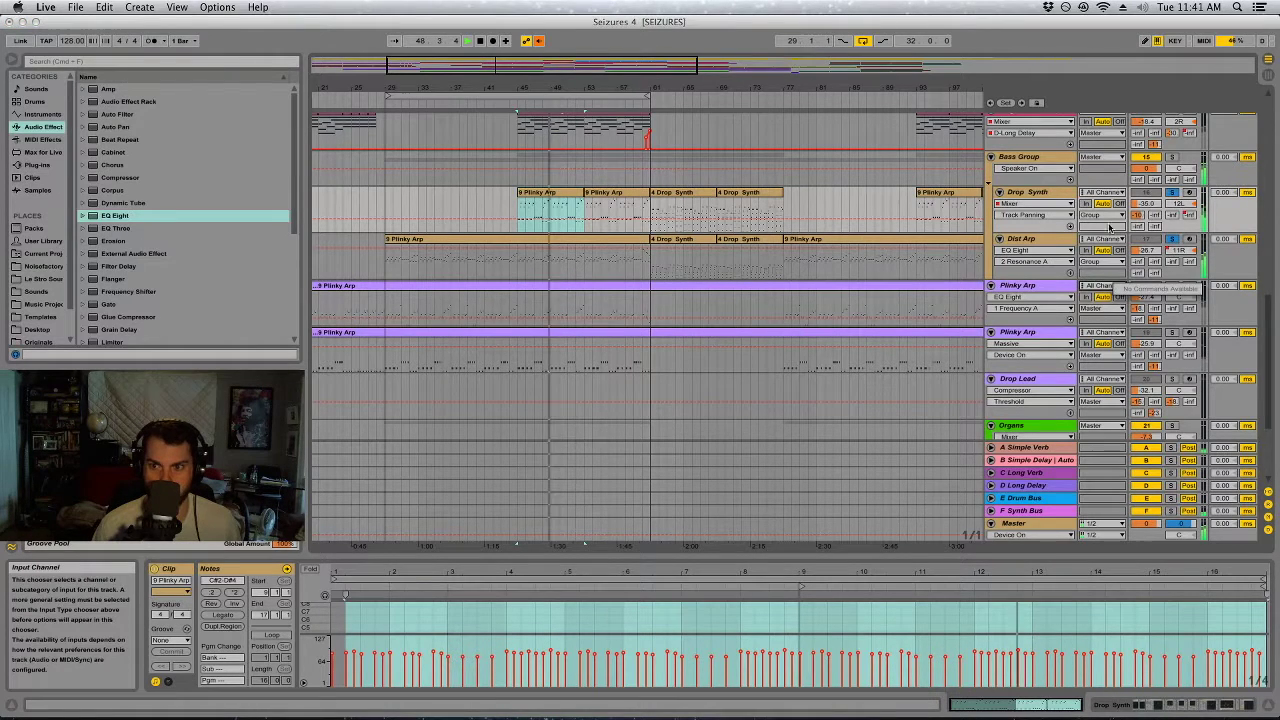
pyautogui.click(1038, 195)
pyautogui.click(1038, 195)
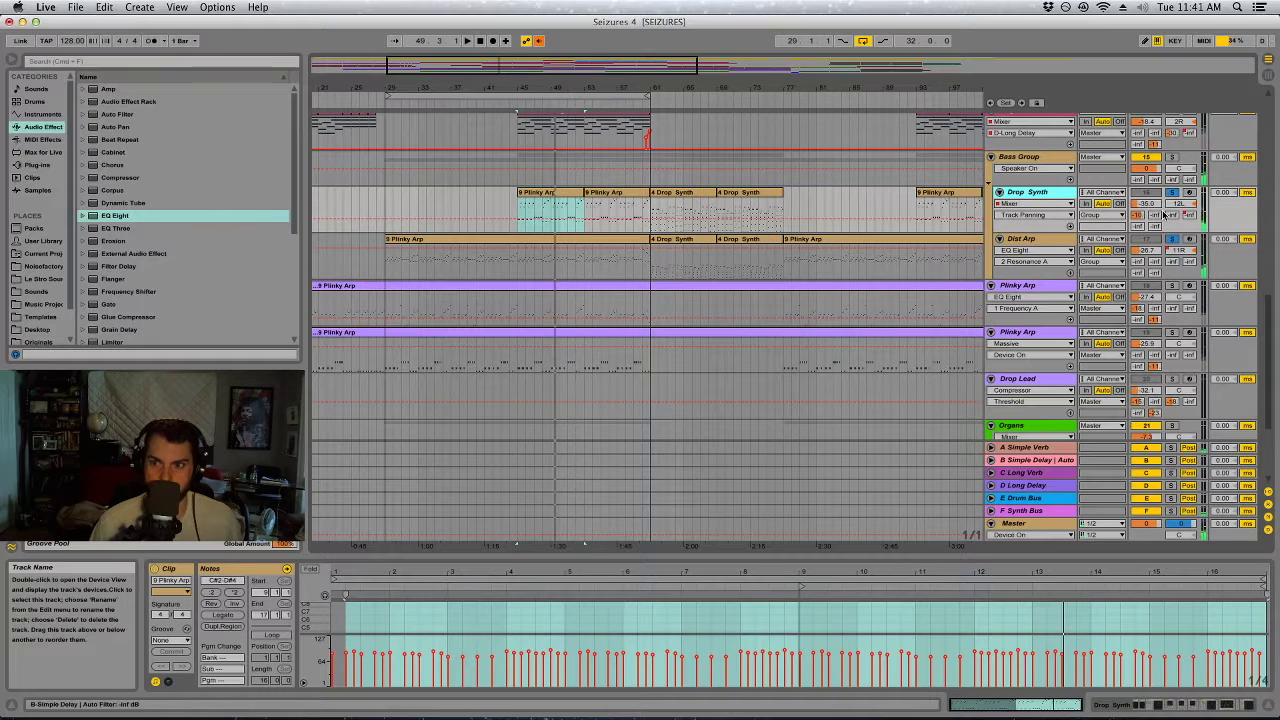
pyautogui.click(1174, 206)
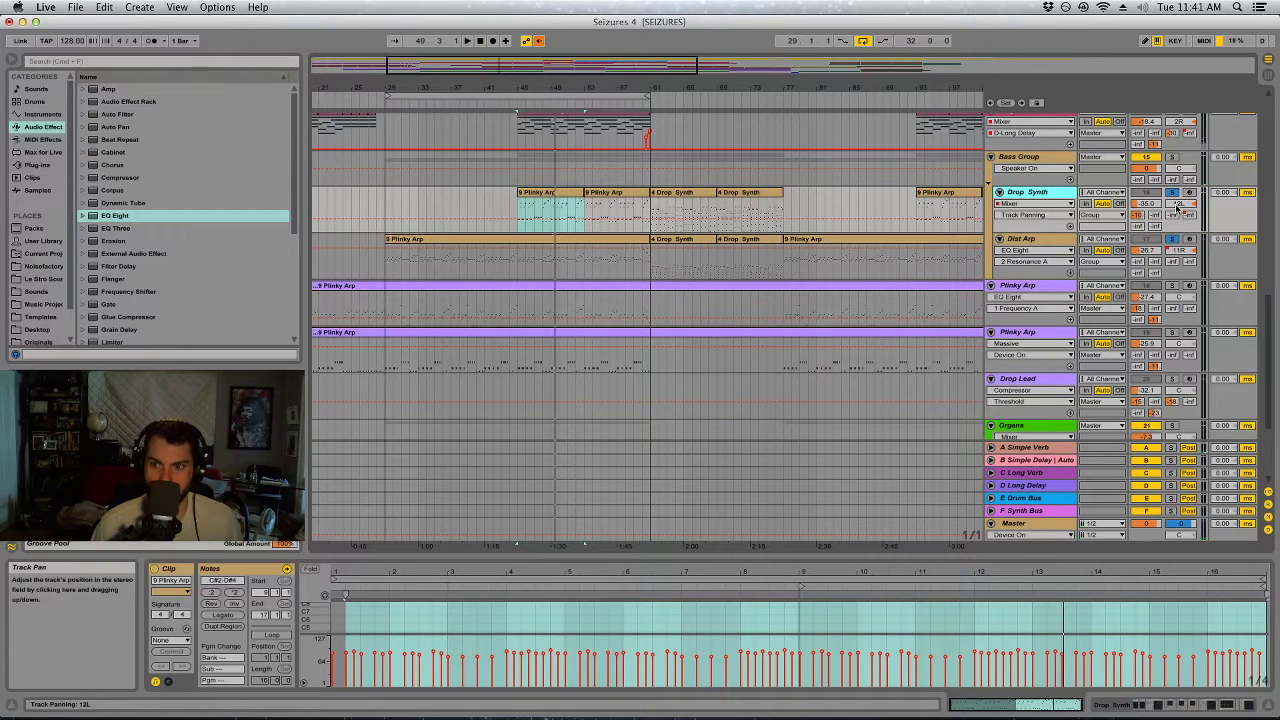
pyautogui.press('space')
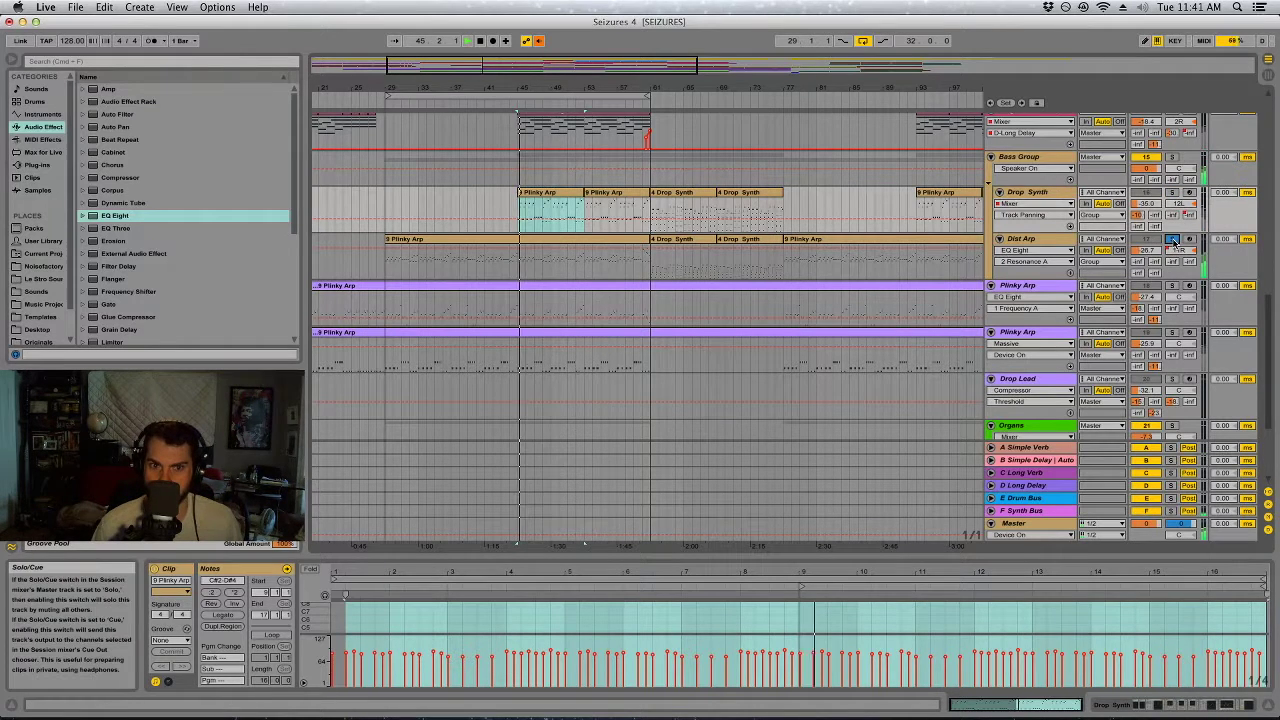
pyautogui.click(1173, 192)
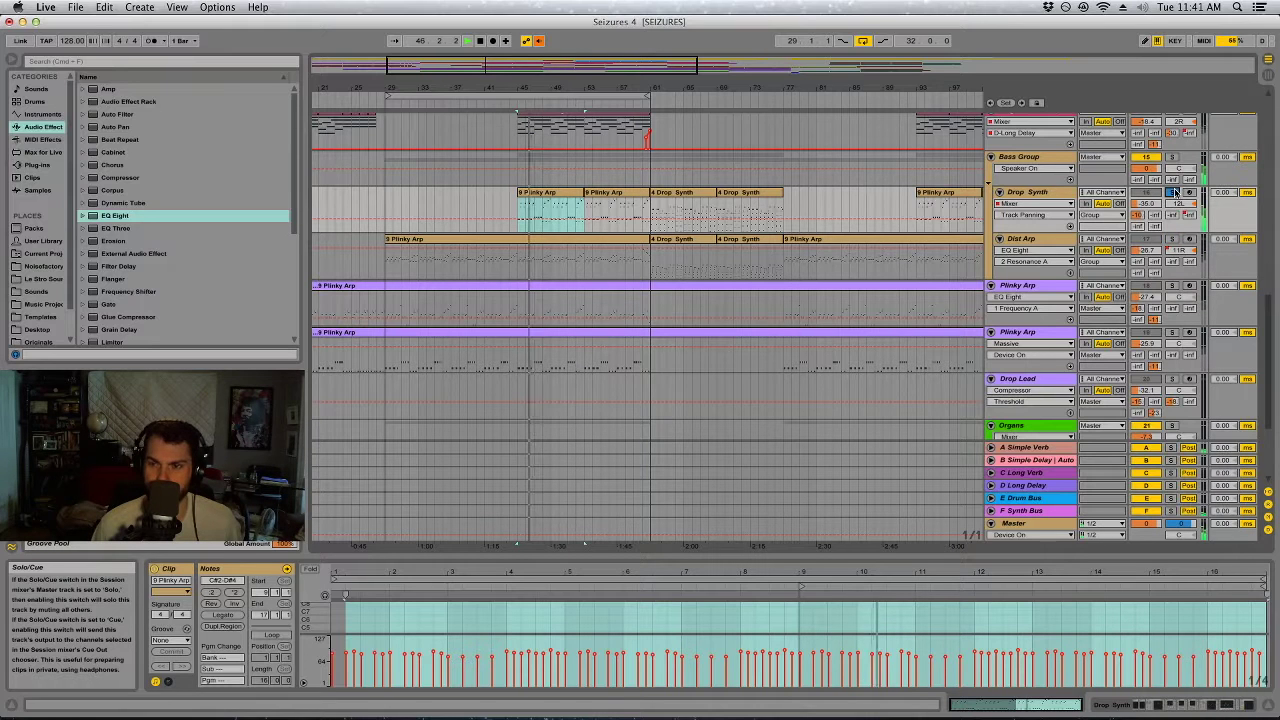
# Play Drop Synth, Dist Arp and both Plinky Arp tracks soloed together and raise Drop Synth's volume to about -31 dB.
pyautogui.keyDown('super'); pyautogui.click(1172, 239); pyautogui.keyUp('super')
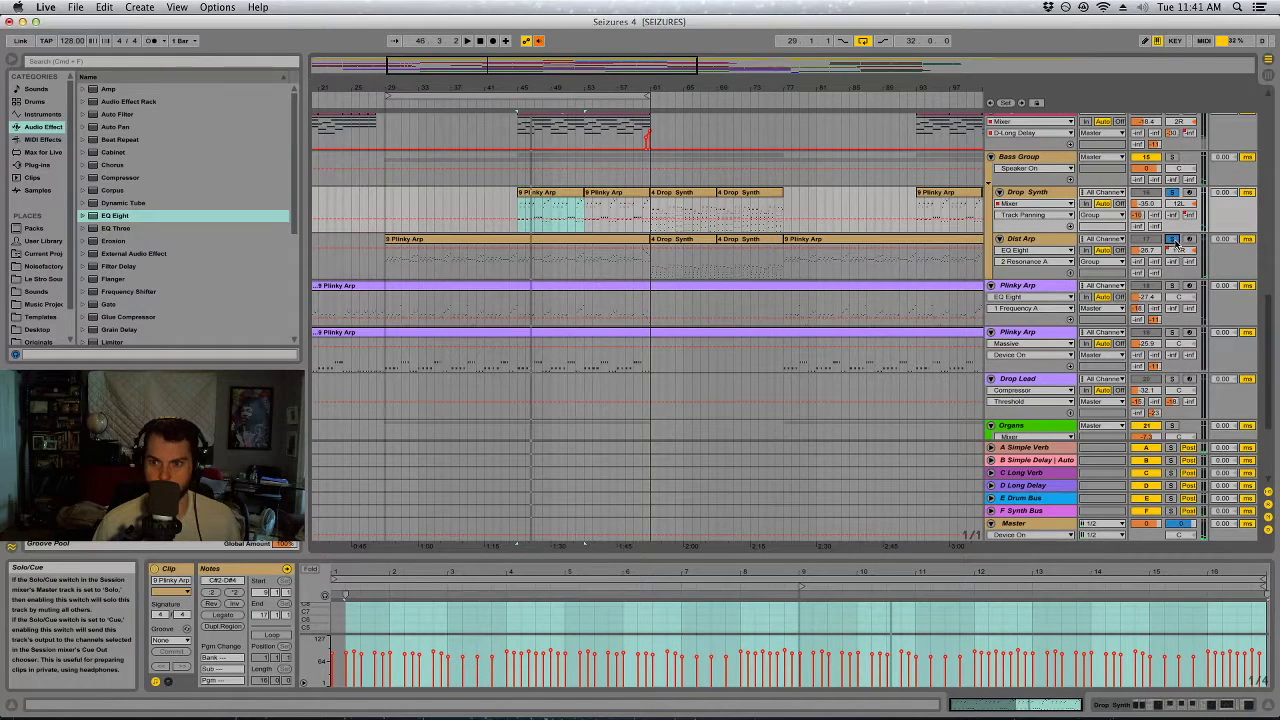
pyautogui.keyDown('super'); pyautogui.click(1172, 285); pyautogui.keyUp('super')
pyautogui.press('space')
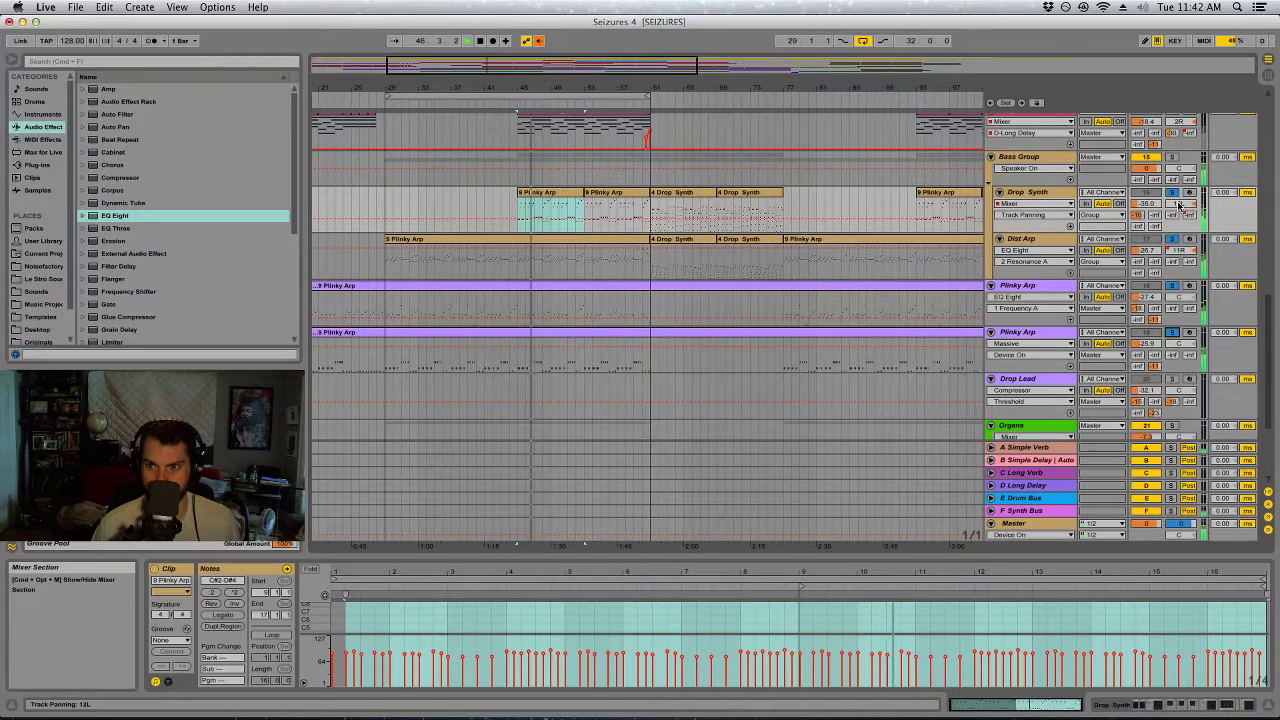
pyautogui.moveTo(1143, 204); pyautogui.dragTo(1143, 190)
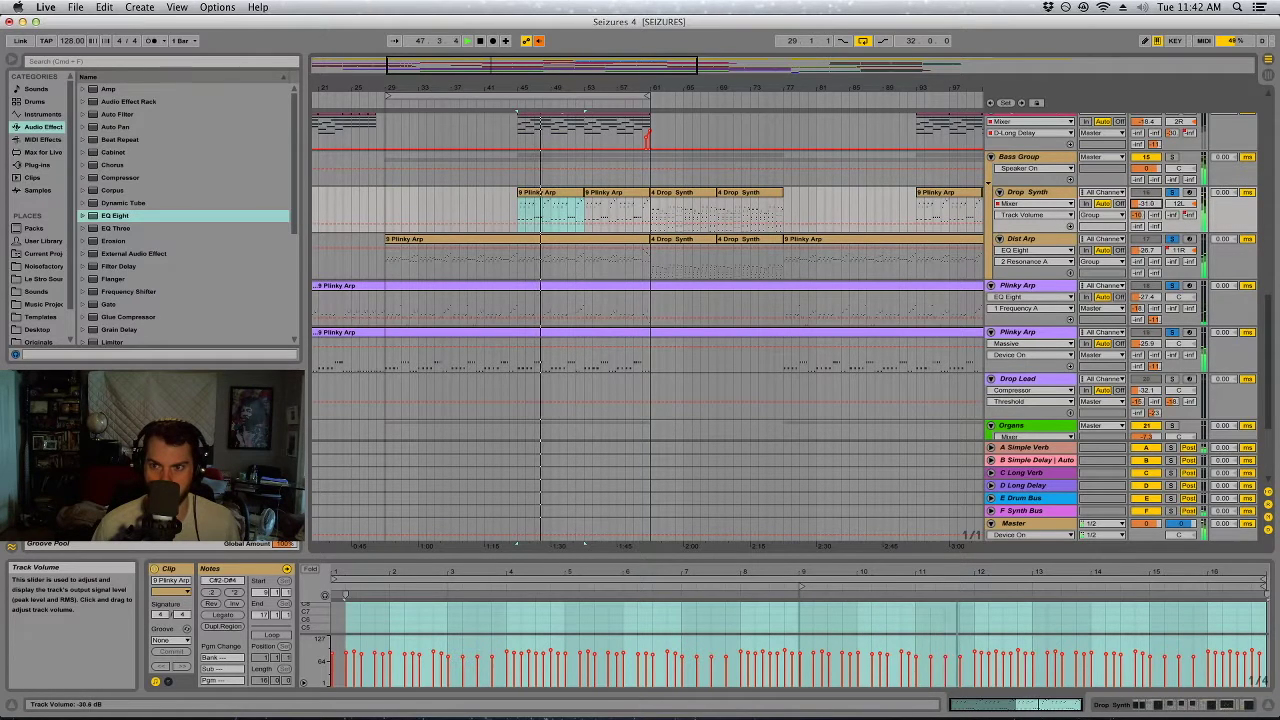
# Show the Drop Synth track's device chain and lower the resonance of its first Auto Filter to about 0.83.
pyautogui.click(1040, 193)
pyautogui.doubleClick(1040, 193)
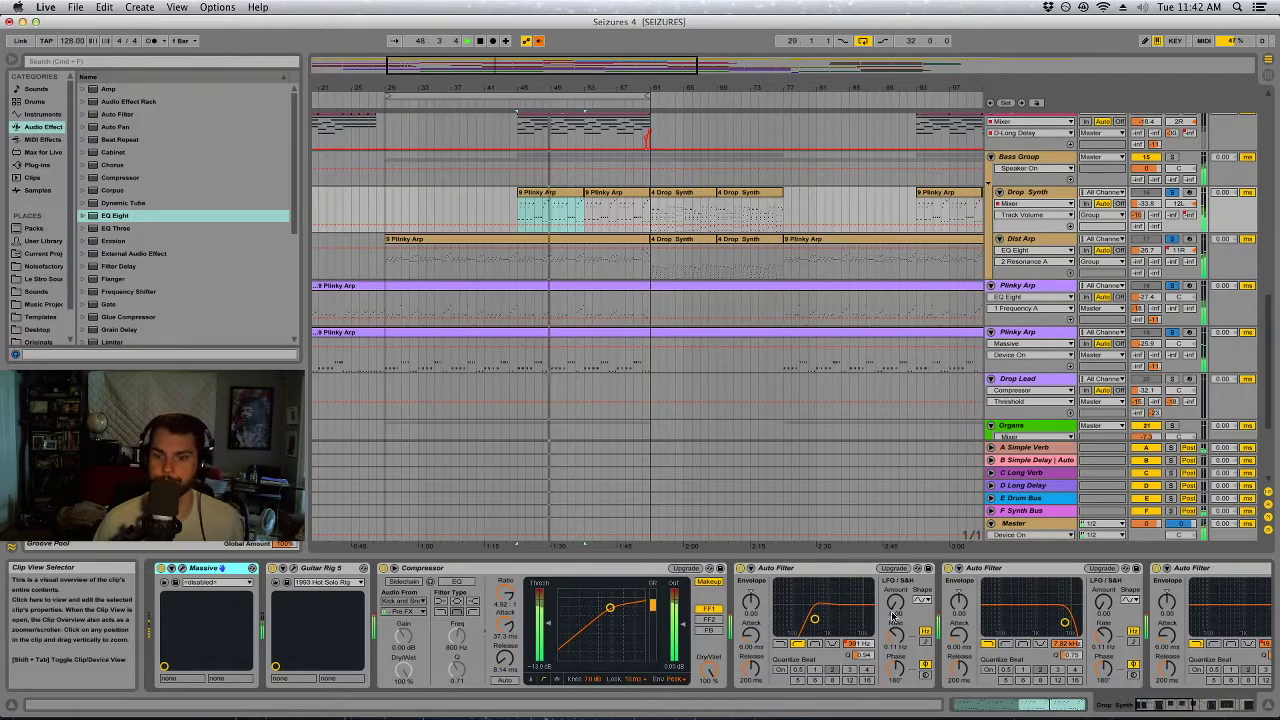
pyautogui.moveTo(862, 655); pyautogui.dragTo(862, 662)
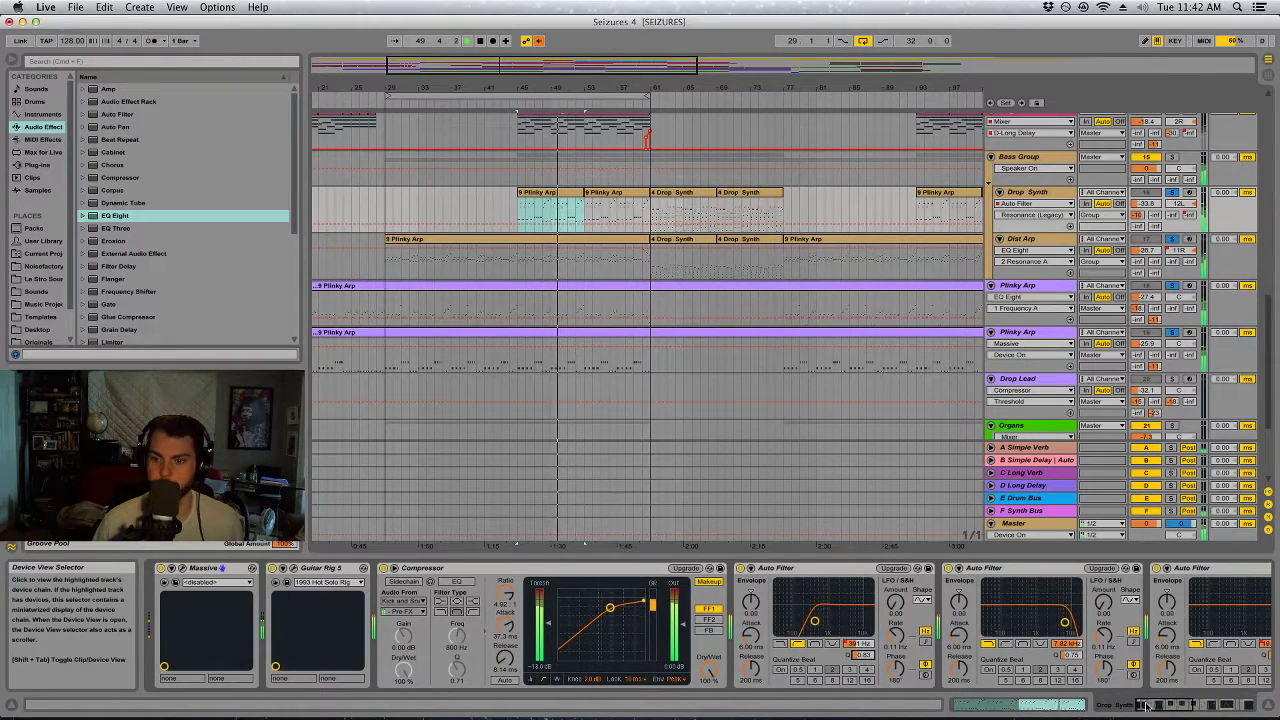
# Sweep band 6 of Drop Synth's EQ Eight as a strong boost, then turn it into a cut near 360 Hz with a Q of about 3.
pyautogui.moveTo(1172, 705); pyautogui.dragTo(1196, 700)
pyautogui.rightClick(1208, 706)
pyautogui.click(1150, 704)
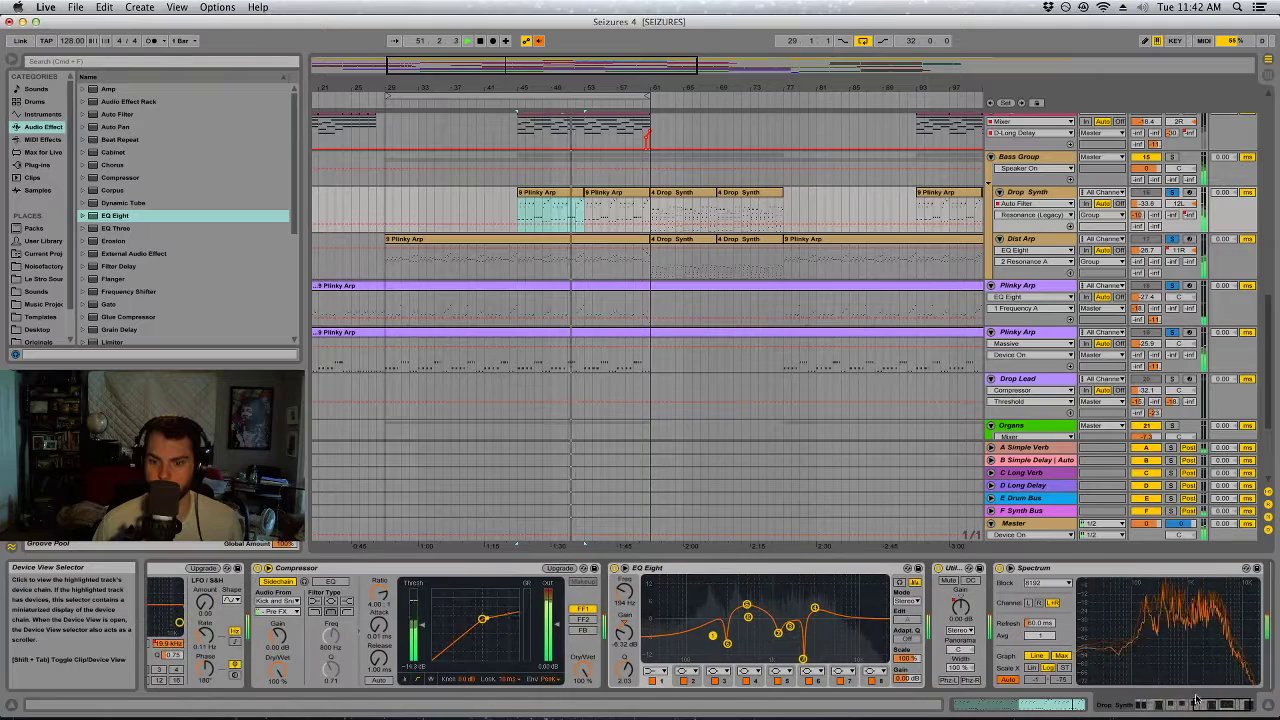
pyautogui.click(746, 608)
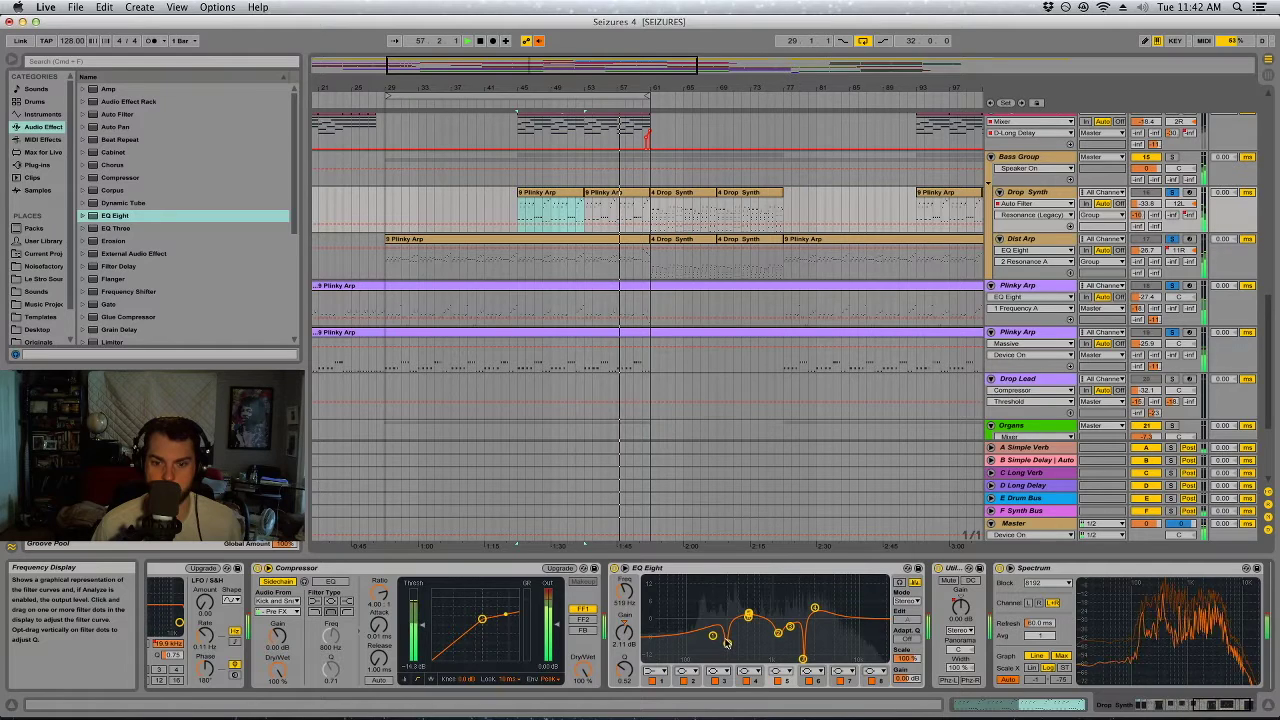
pyautogui.moveTo(727, 642); pyautogui.dragTo(722, 578)
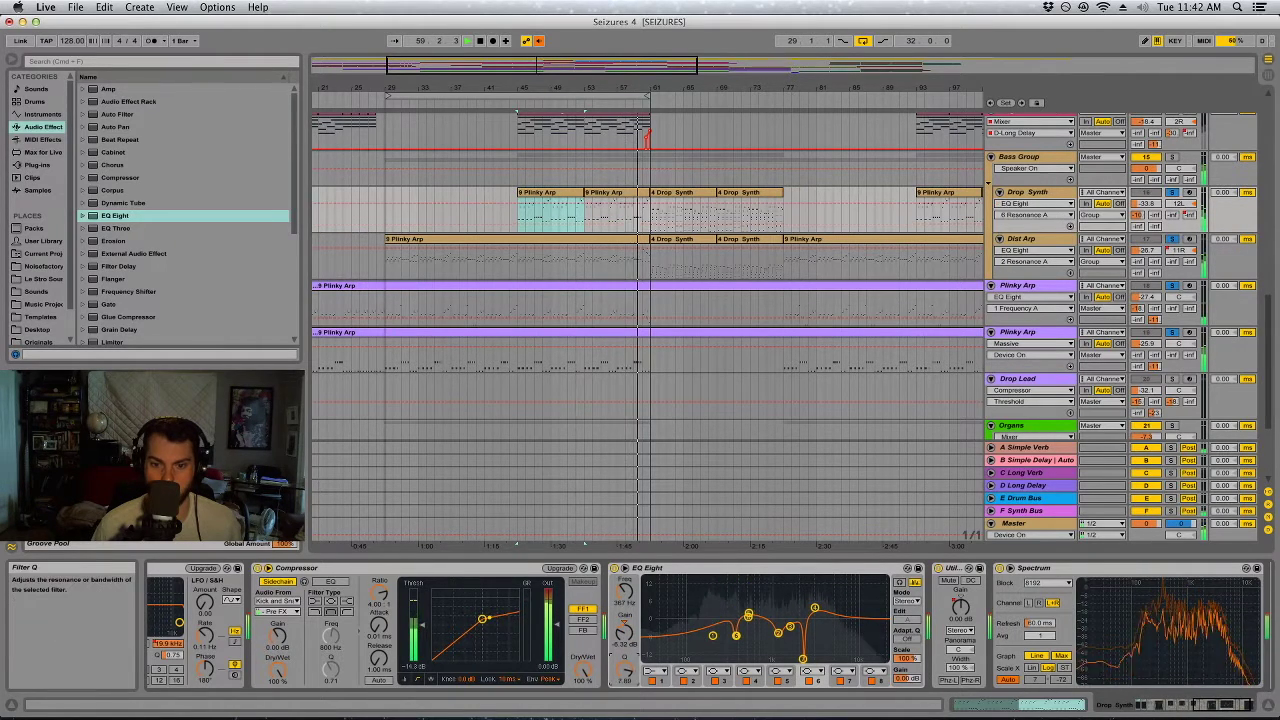
pyautogui.press('space')
pyautogui.press('space')
pyautogui.moveTo(735, 635); pyautogui.dragTo(716, 578)
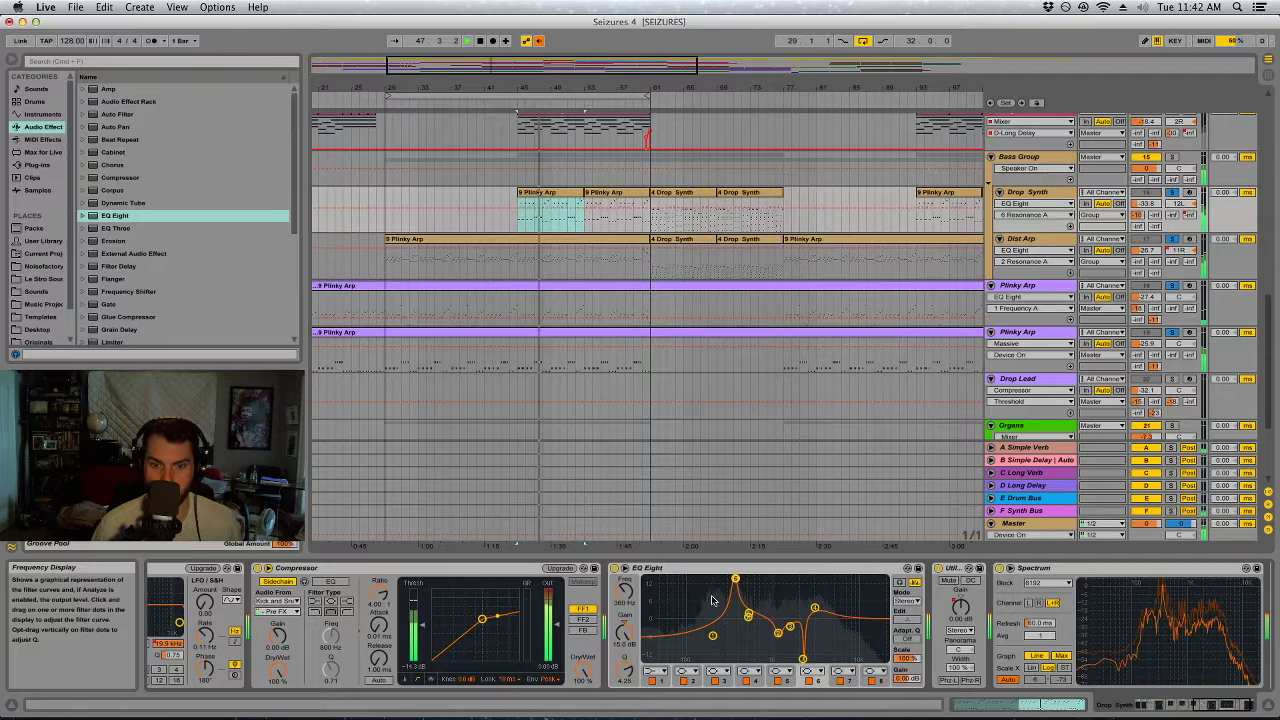
pyautogui.moveTo(624, 632)
pyautogui.mouseDown()
pyautogui.moveTo(624, 676)
pyautogui.moveTo(624, 637)
pyautogui.mouseUp()
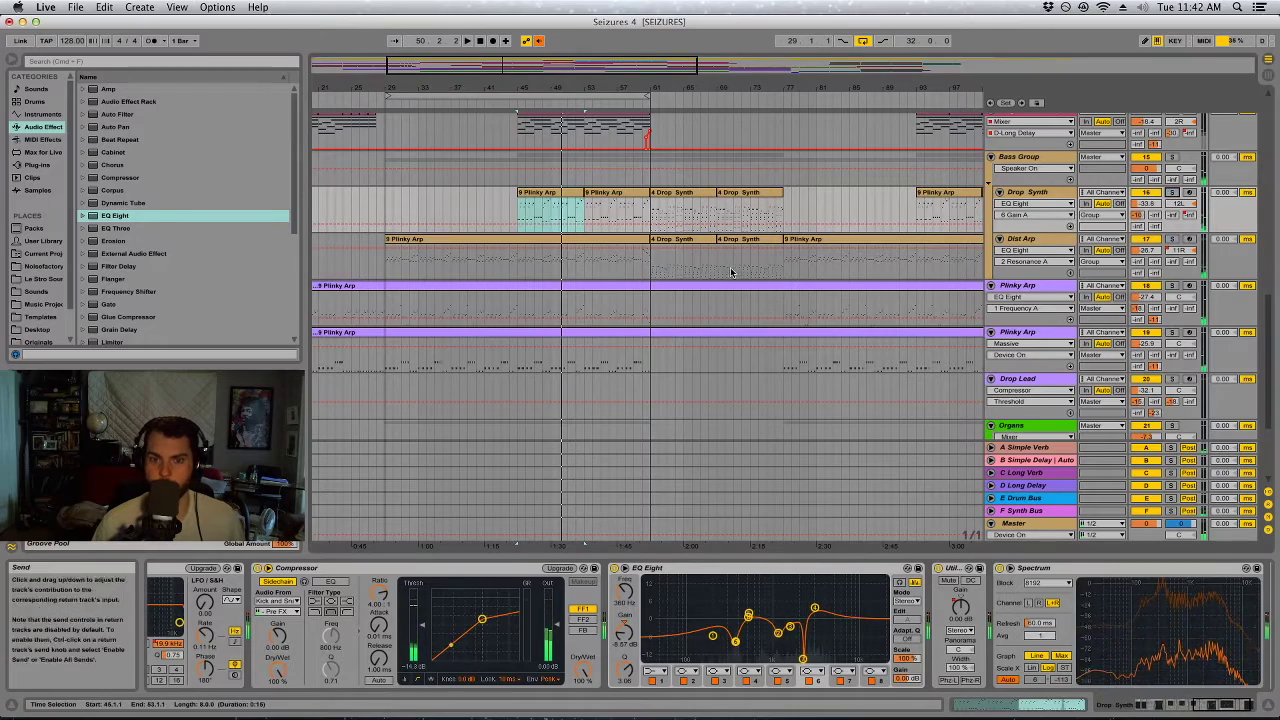
# Play the lowest Mega Dist Bass track's Action Strings clip soloed from bar 45 and adjust the track's C-Long Verb send.
pyautogui.scroll(3, 690, 295)
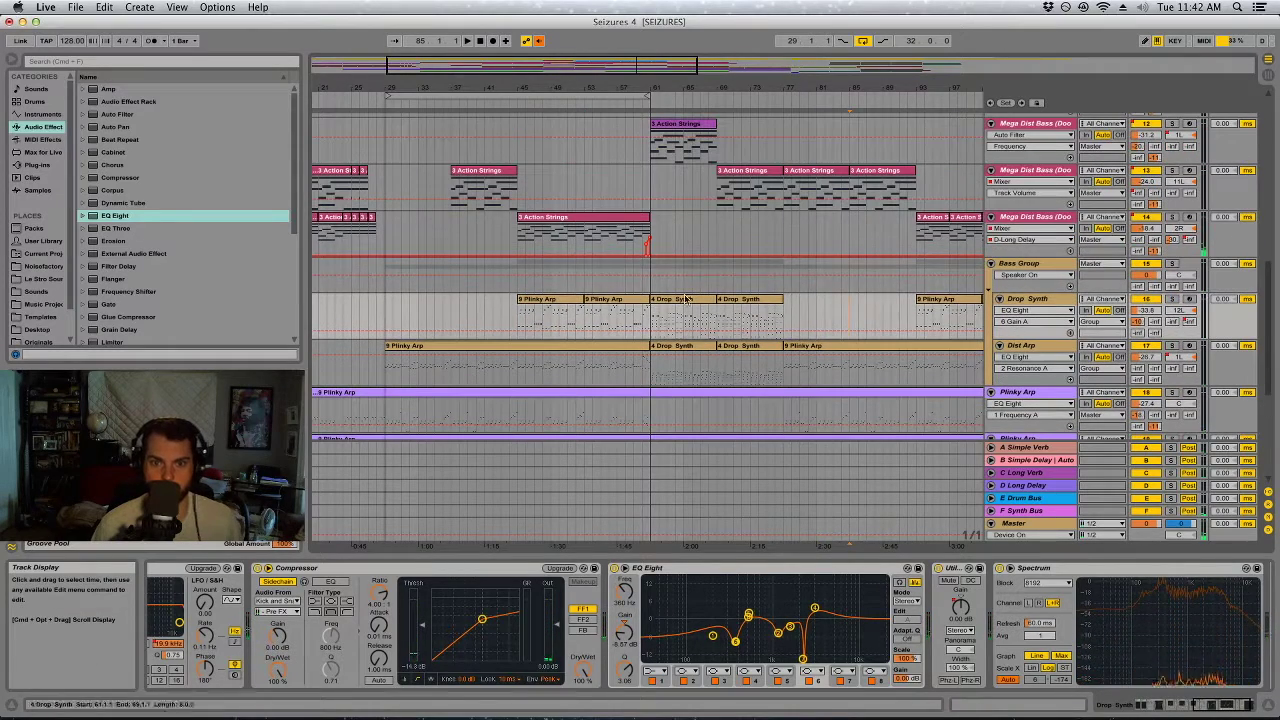
pyautogui.click(597, 222)
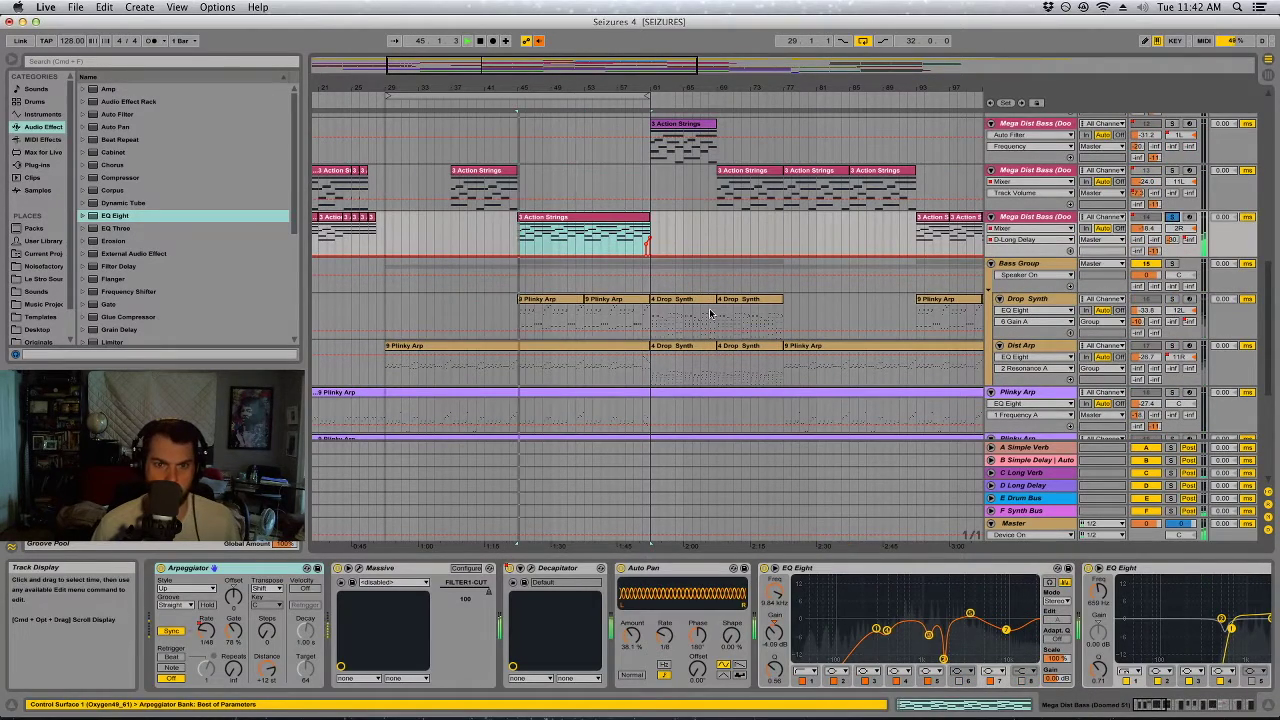
pyautogui.scroll(3, 711, 314)
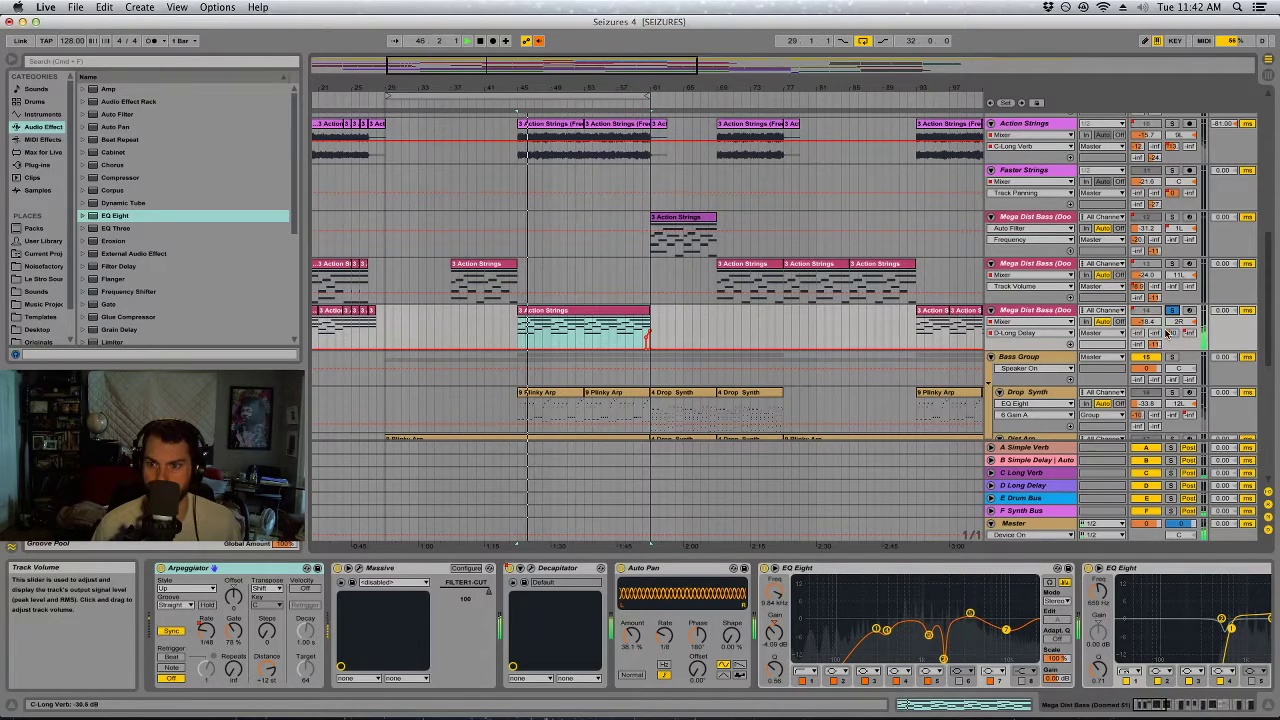
pyautogui.press('Tab')
pyautogui.press('Tab')
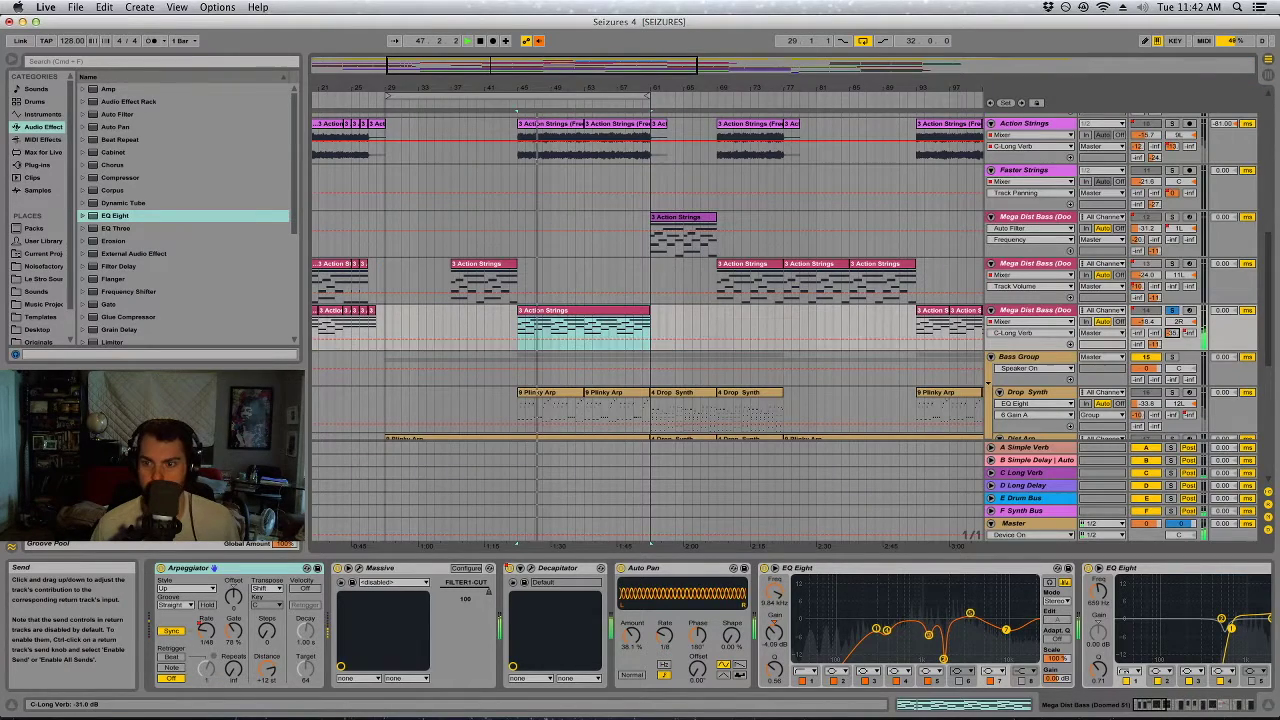
pyautogui.click(1174, 313)
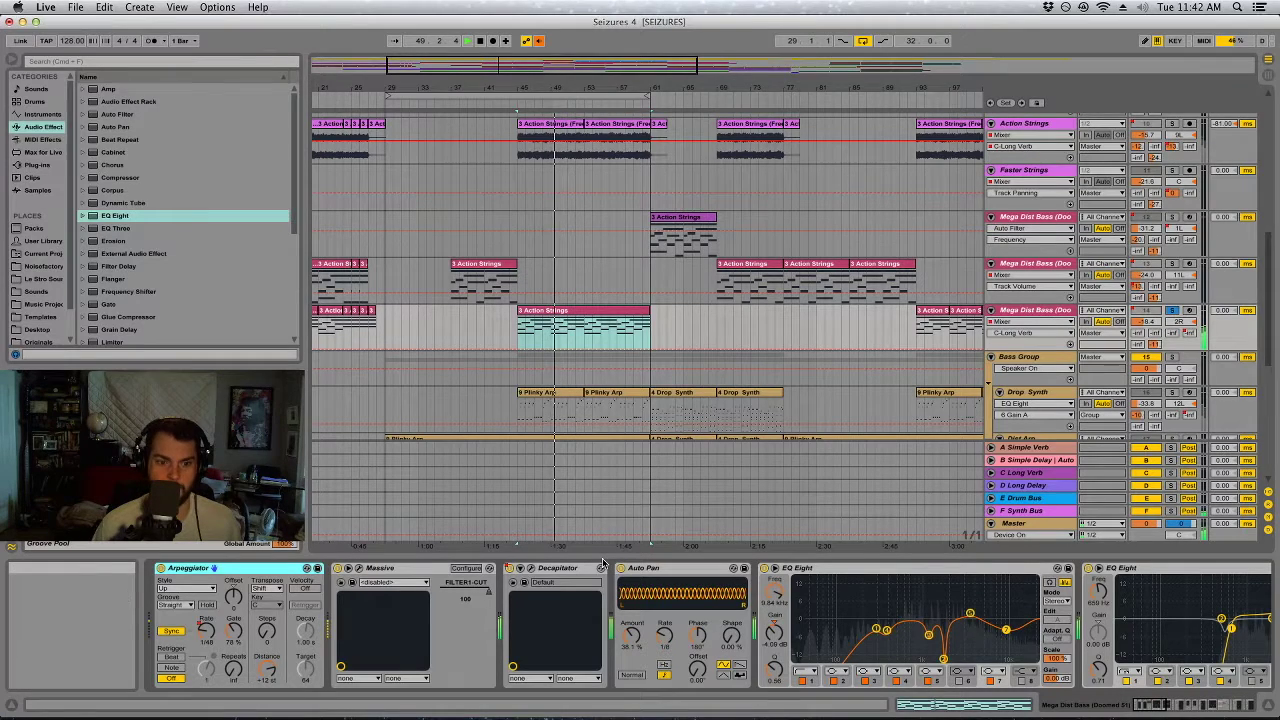
# Compare the Mega Dist Bass sound with its Multiband Dynamics device switched off and back on.
pyautogui.moveTo(1155, 705); pyautogui.dragTo(1196, 706)
pyautogui.click(907, 568)
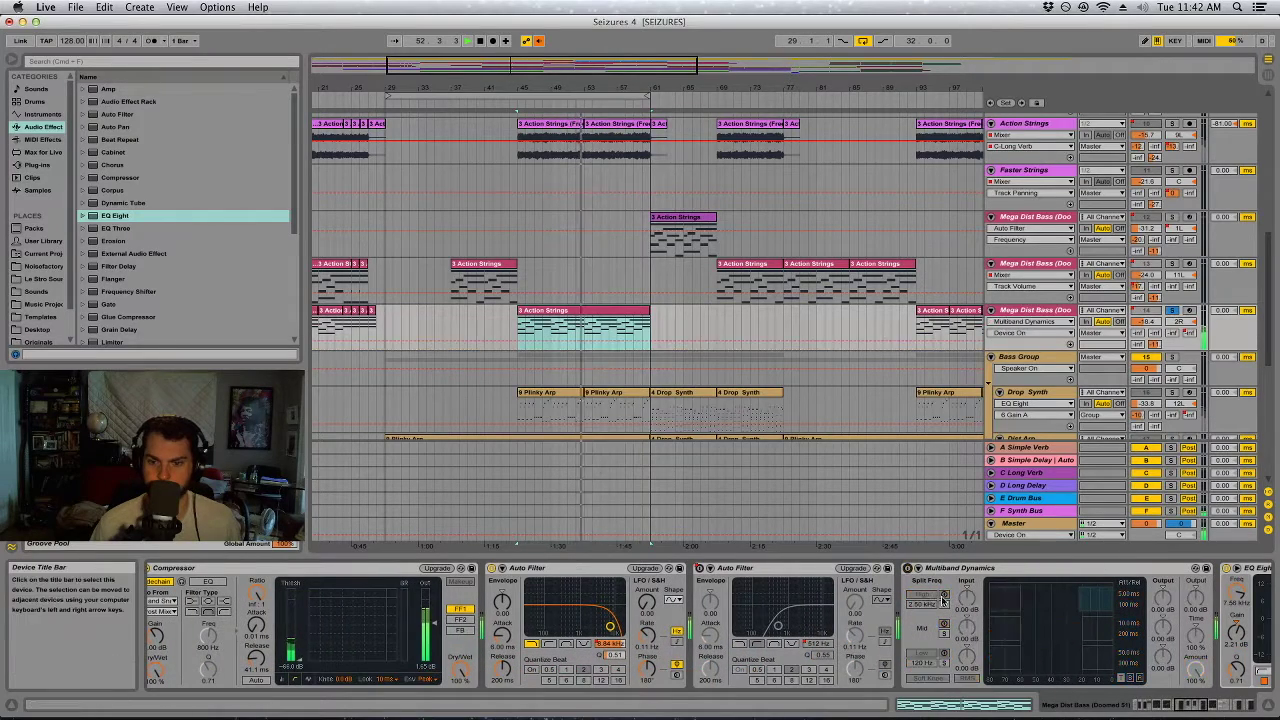
pyautogui.click(1213, 706)
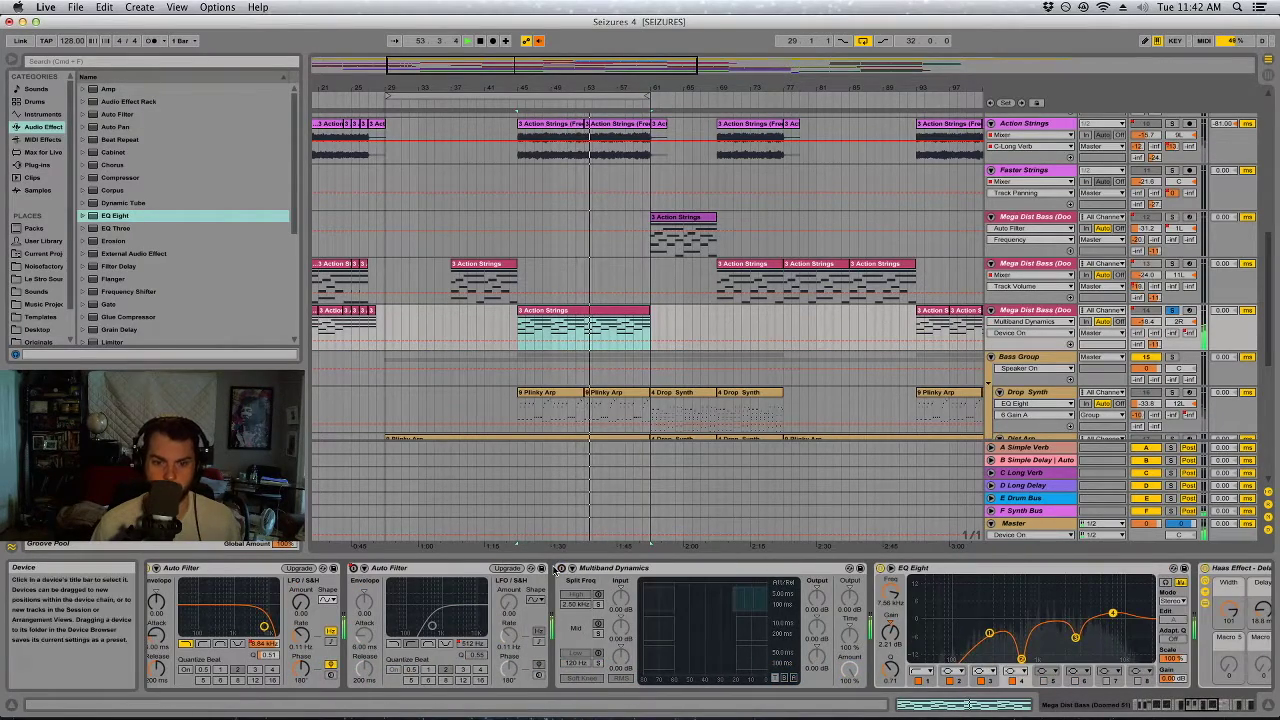
pyautogui.click(561, 568)
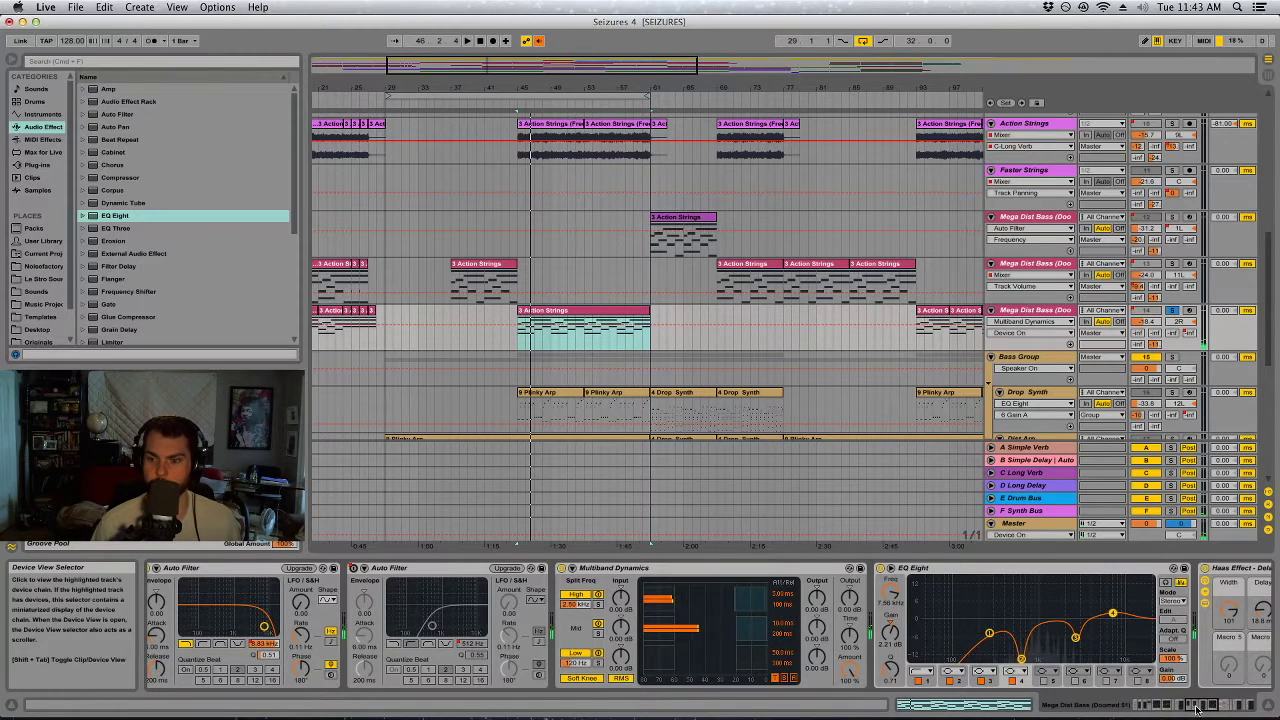
# Bring the Haas Effect rack into view and loop the Mega Dist Bass track's Action Strings clip for 16 bars from bar 45.
pyautogui.hscroll(10, 815, 627)
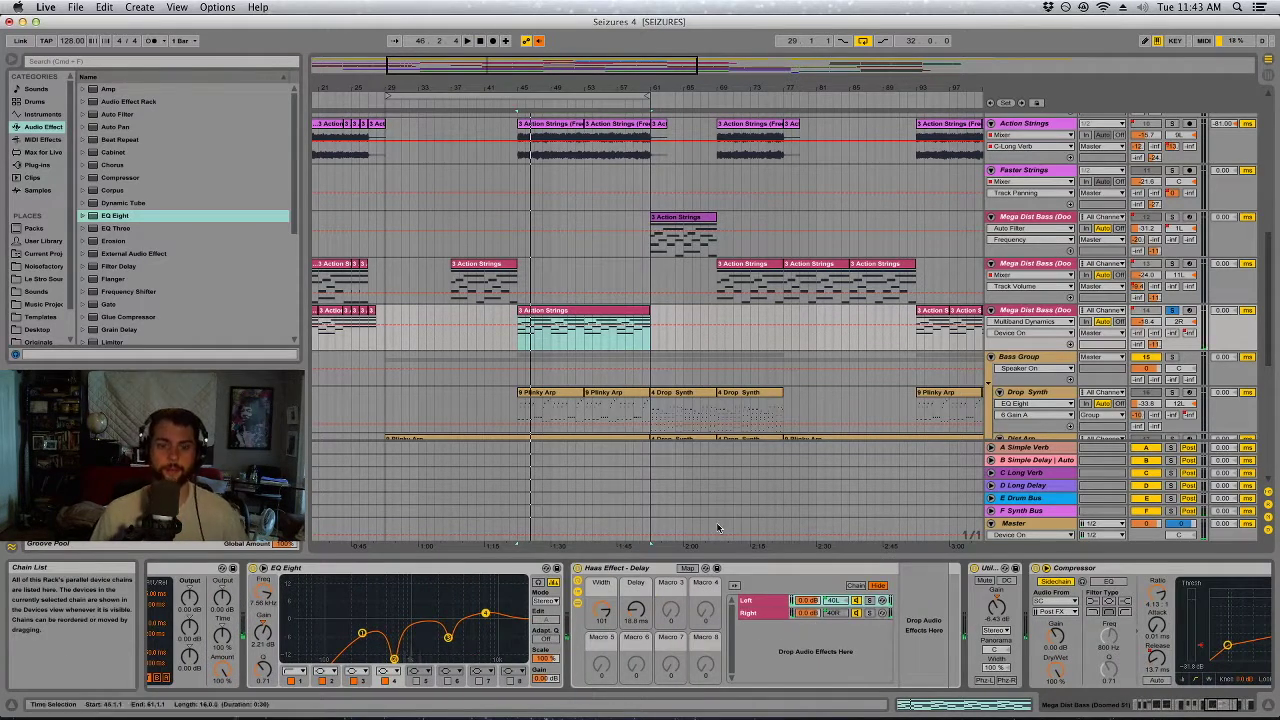
pyautogui.click(597, 314)
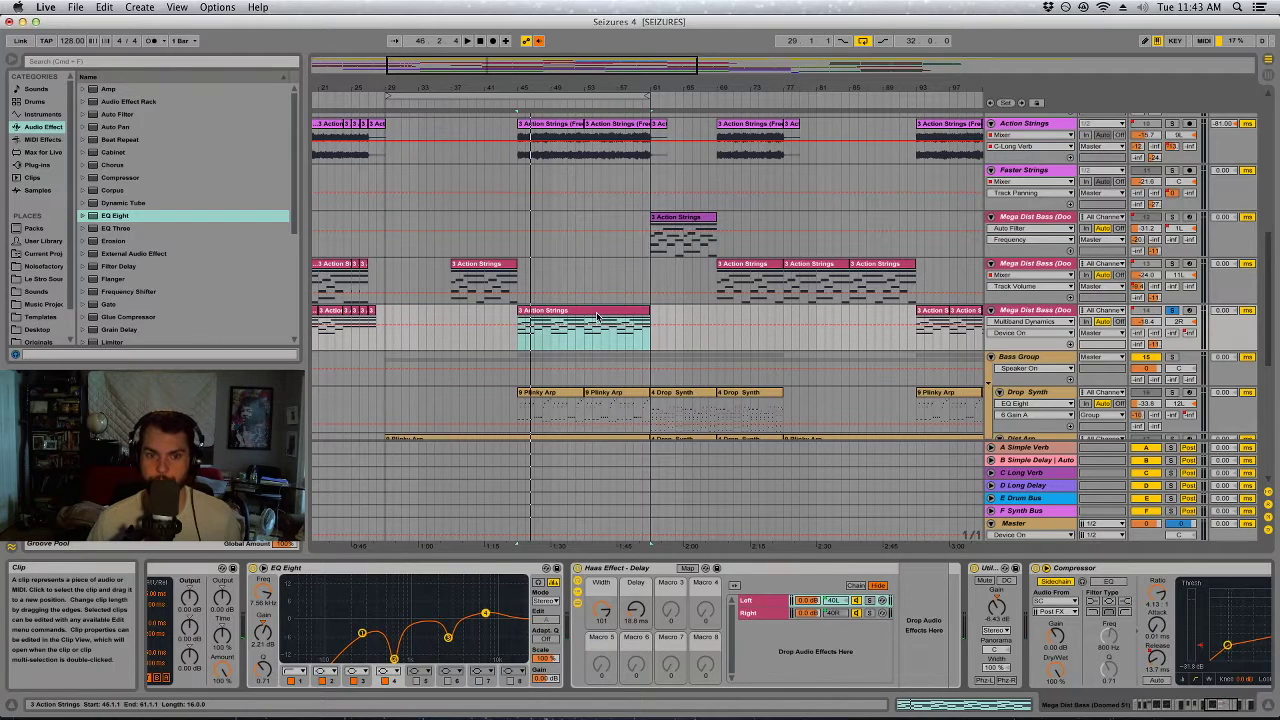
pyautogui.click(597, 316)
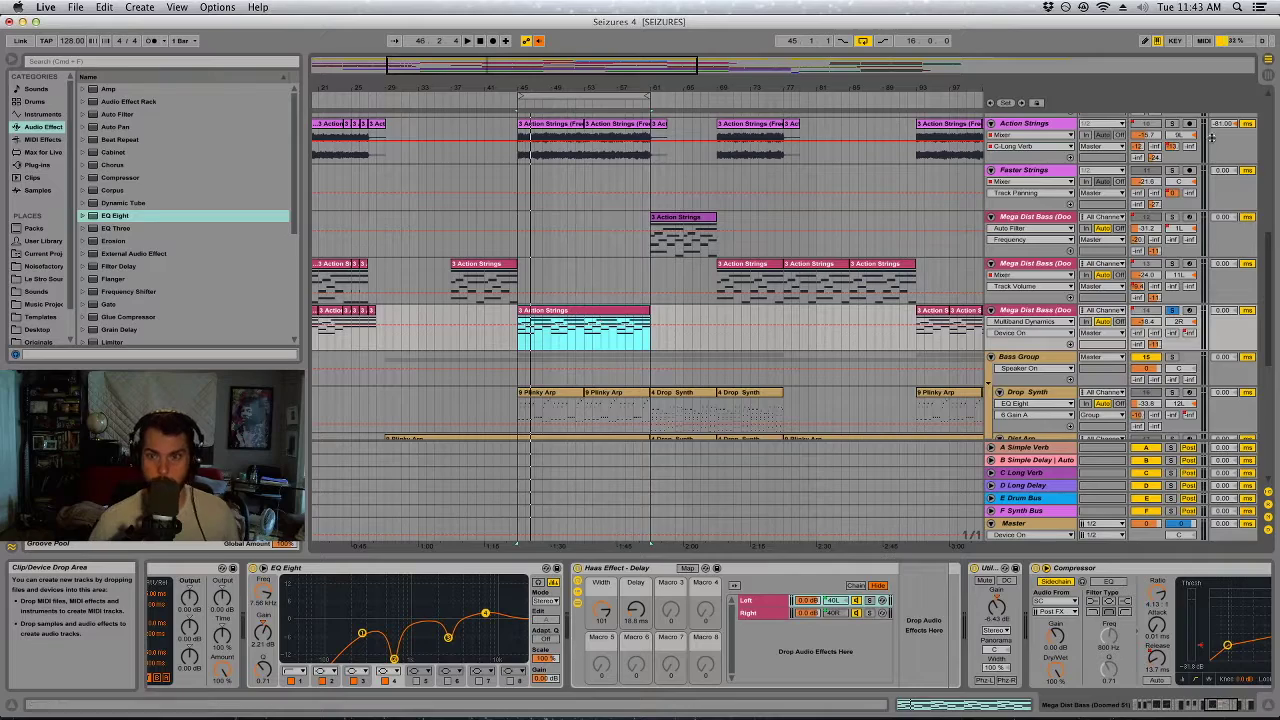
# Open the bx_solo plug-in on the Master track to check its M Solo setting, then close it.
pyautogui.press('Tab')
pyautogui.press('Tab')
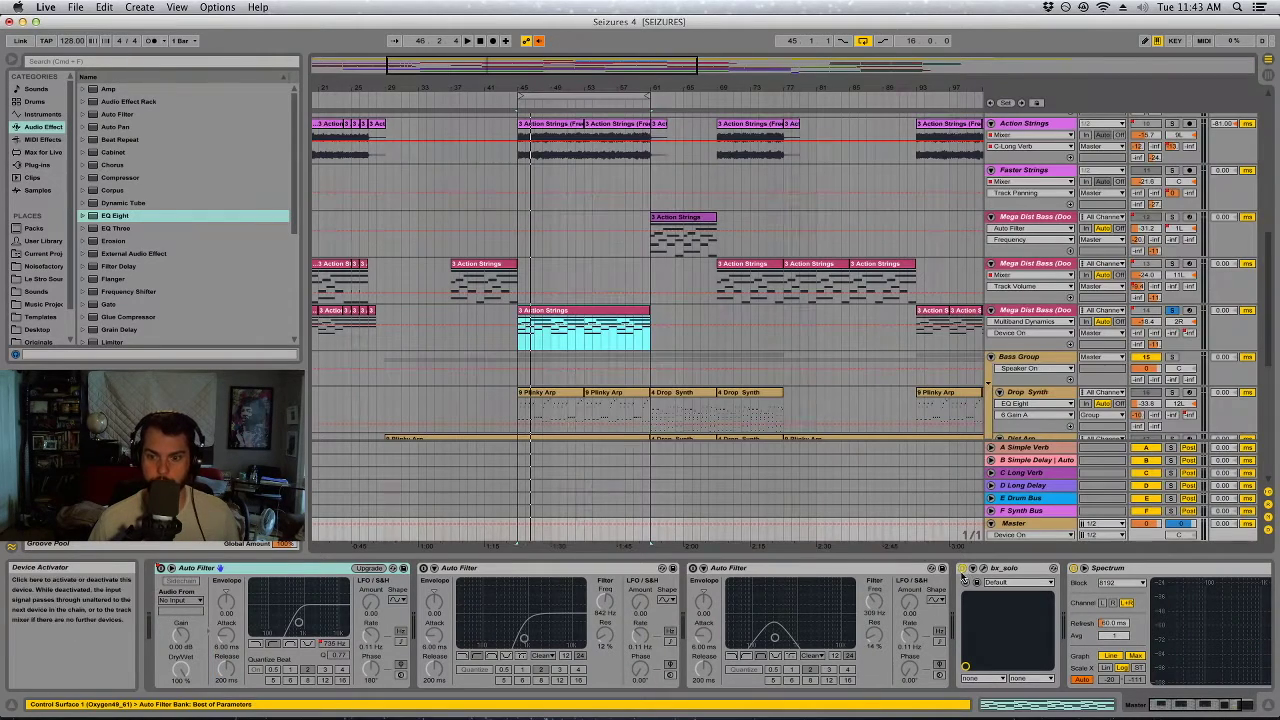
pyautogui.click(983, 568)
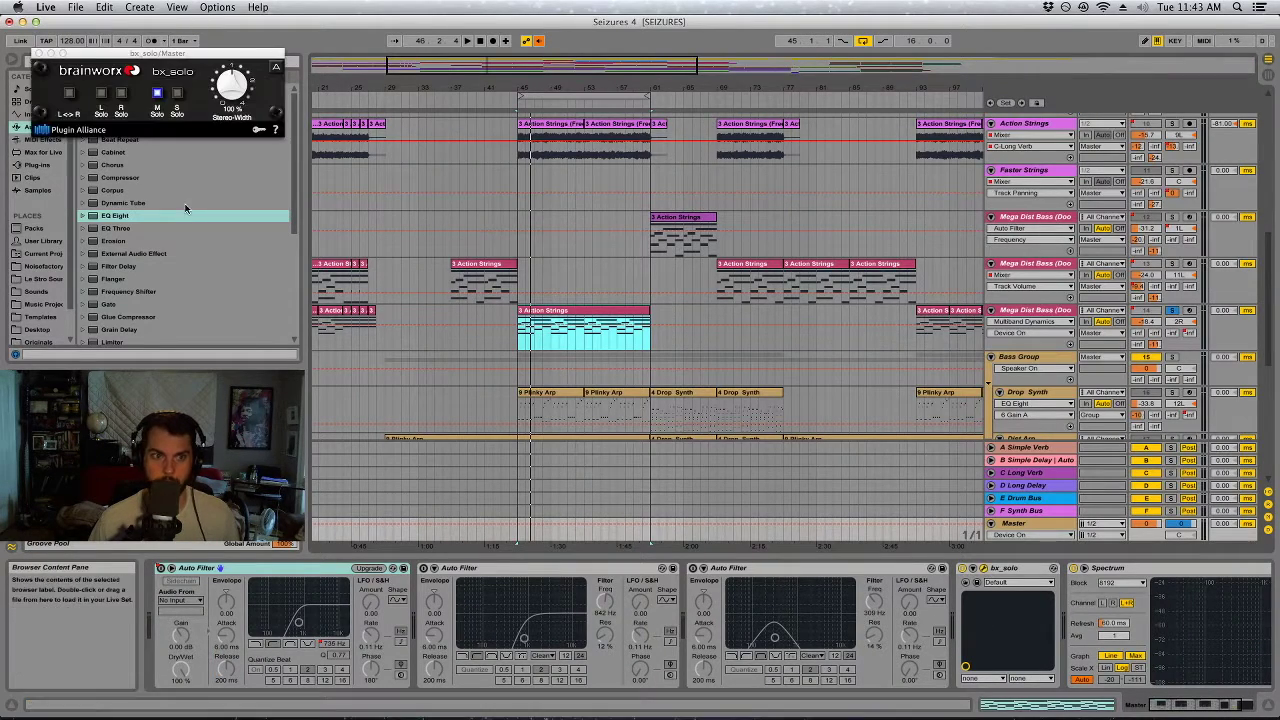
pyautogui.click(38, 53)
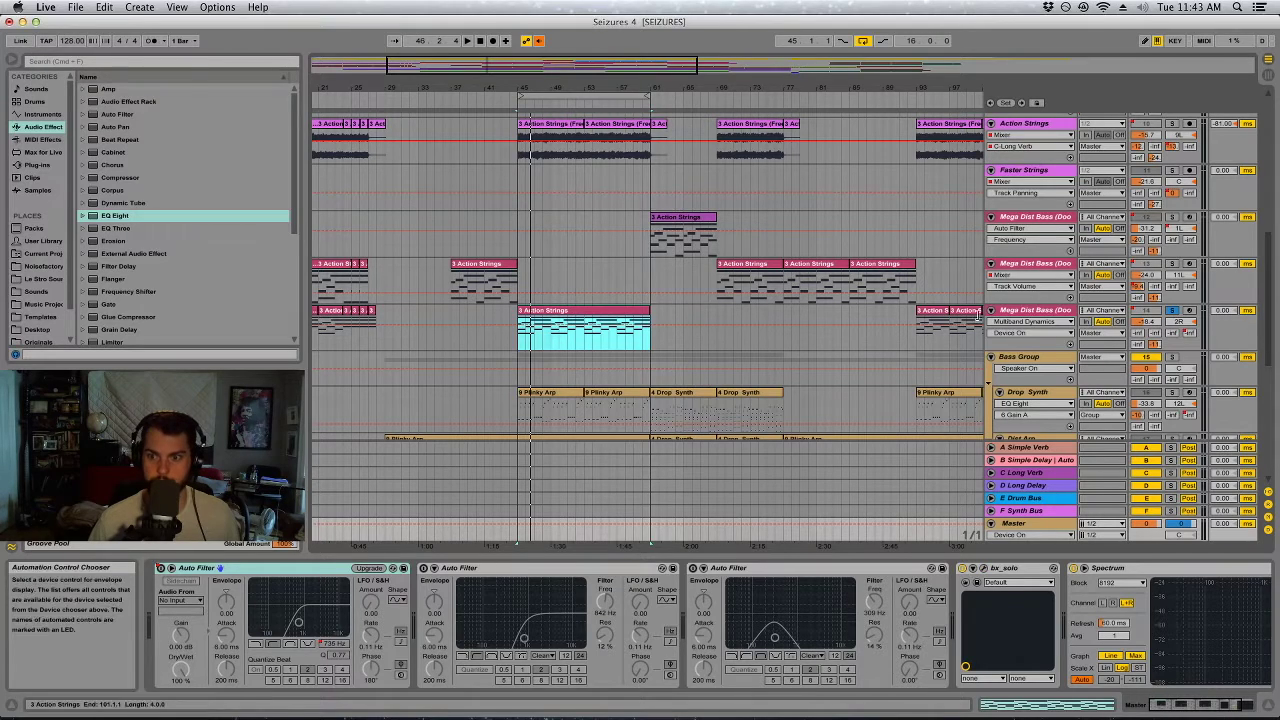
# Play the looped Mega Dist Bass clip, go through the track's device chain and set the Haas Effect rack's Delay to about 28 ms.
pyautogui.click(1026, 312)
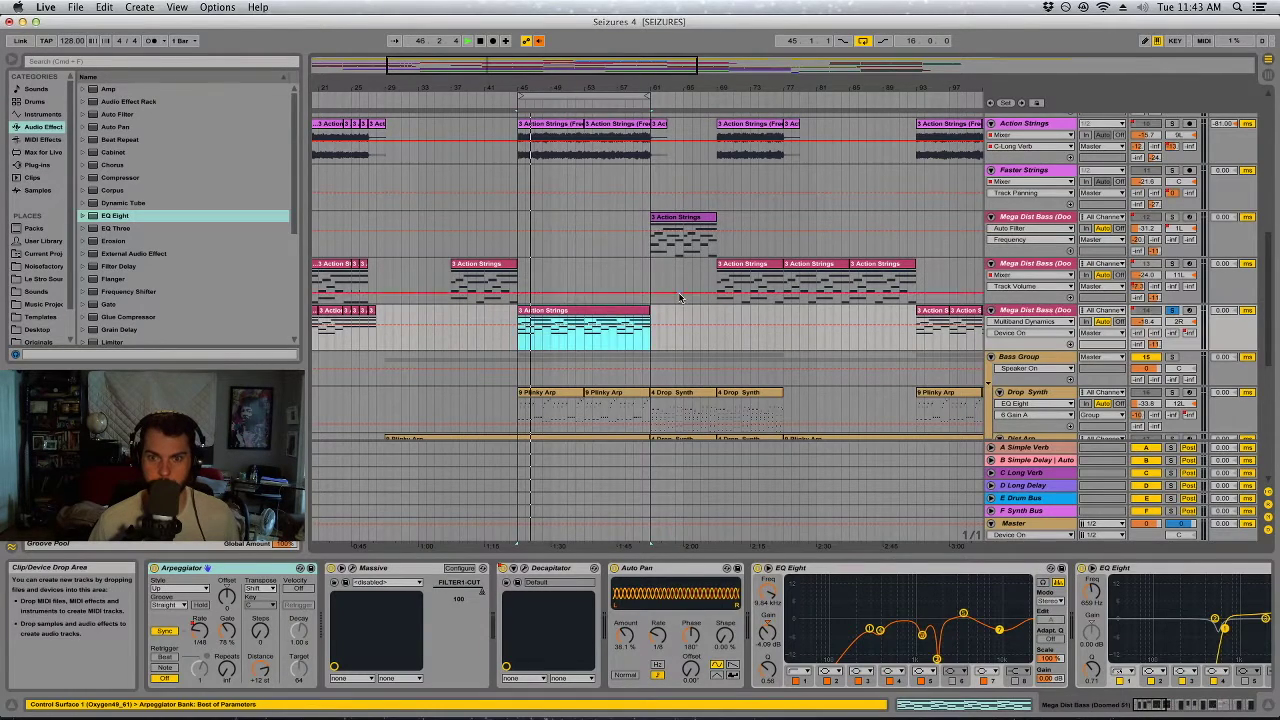
pyautogui.press('Tab')
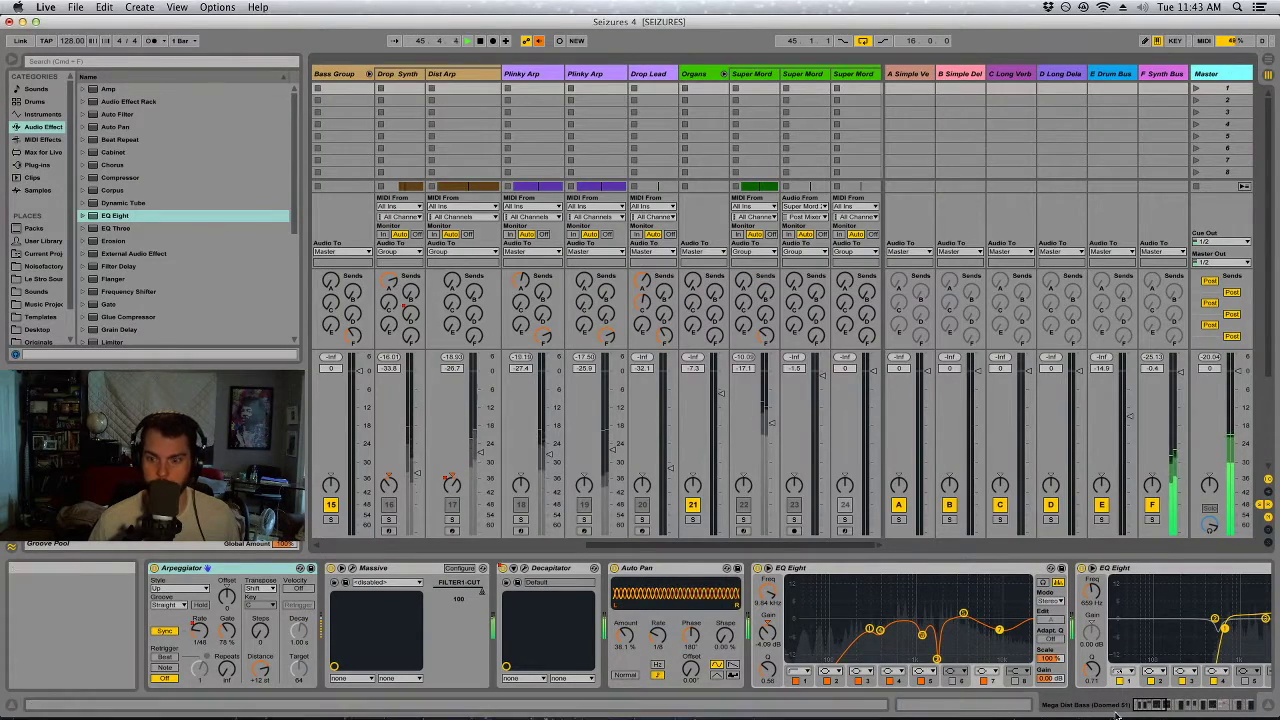
pyautogui.press('Tab')
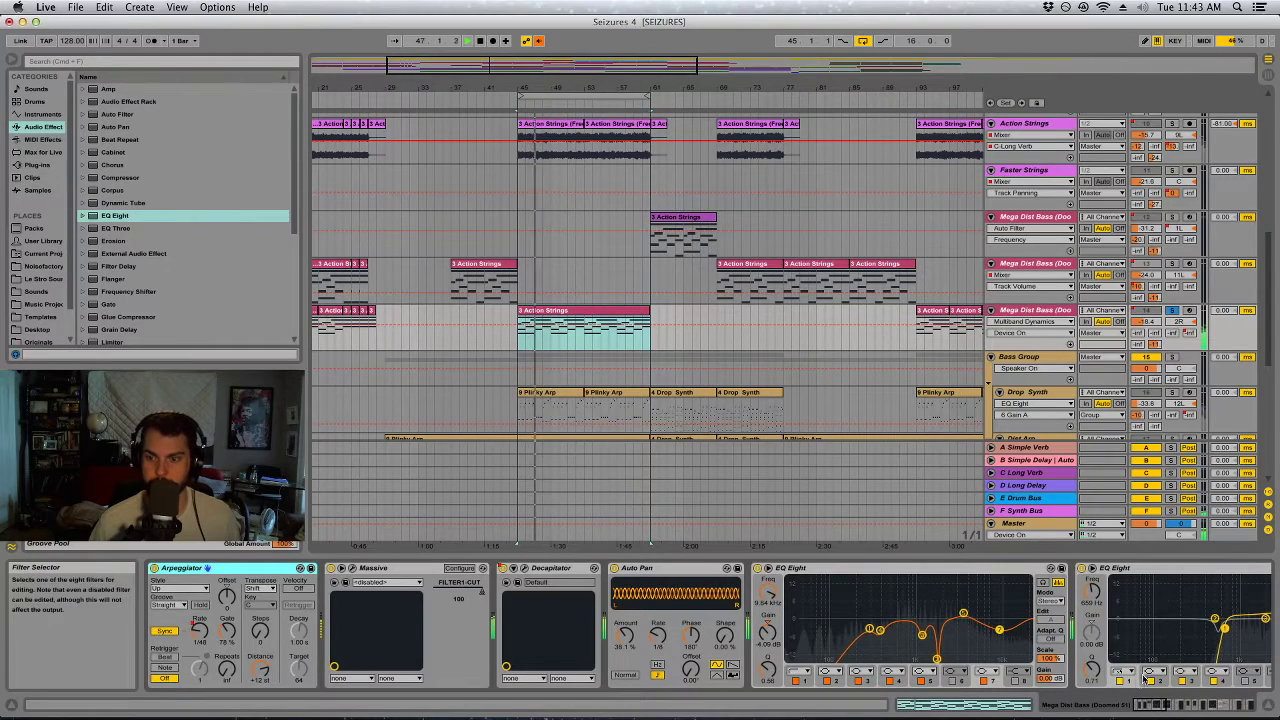
pyautogui.click(1163, 706)
pyautogui.moveTo(1163, 706); pyautogui.dragTo(1119, 707)
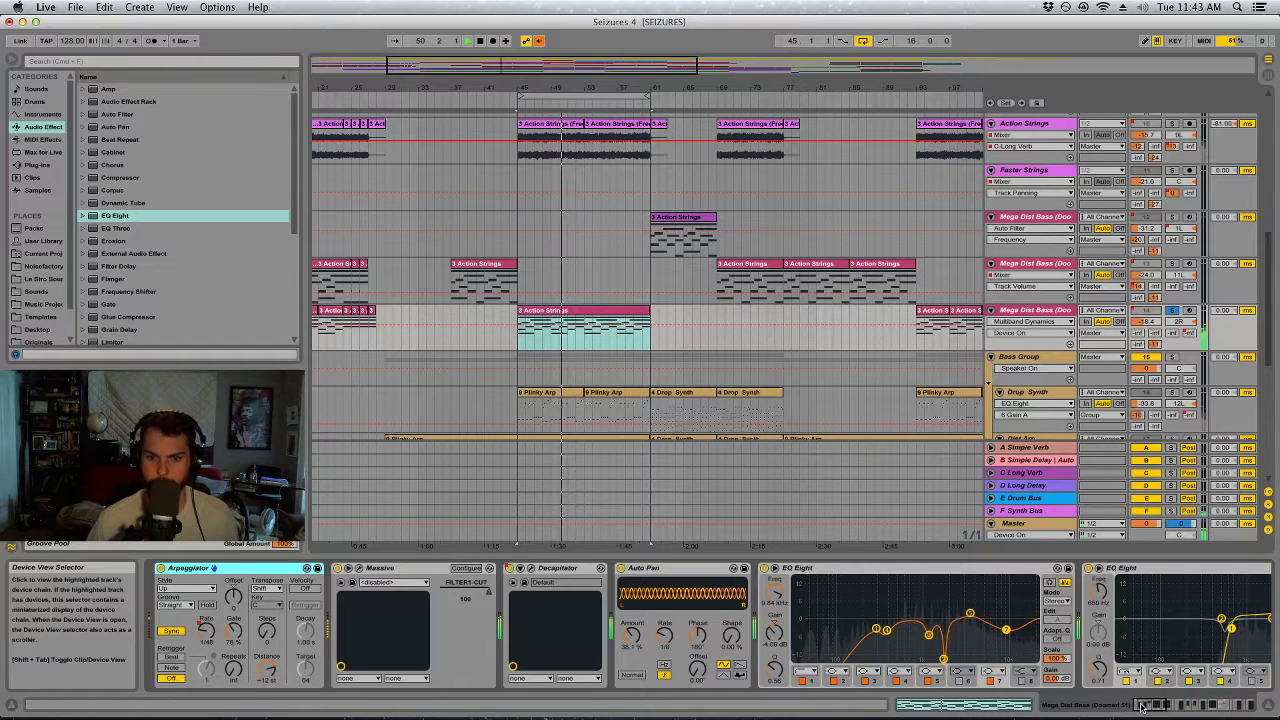
pyautogui.moveTo(1143, 706); pyautogui.dragTo(1213, 695)
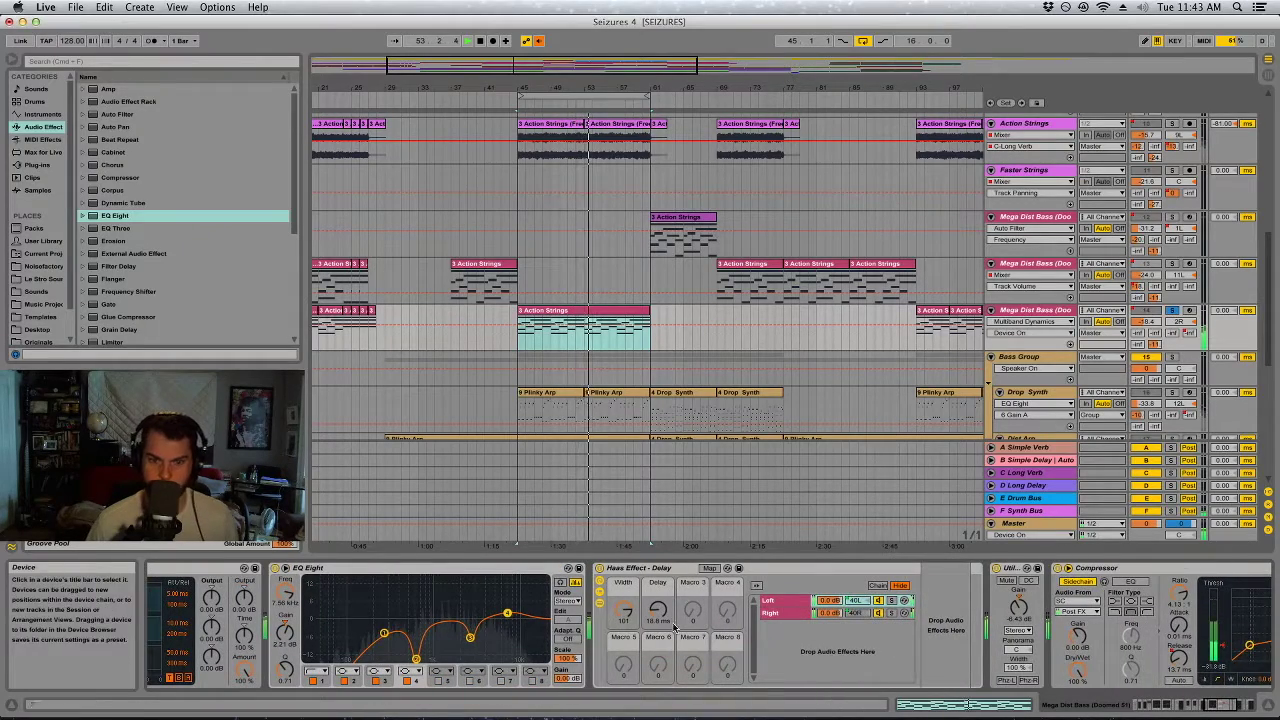
pyautogui.moveTo(658, 612)
pyautogui.mouseDown()
pyautogui.moveTo(658, 572)
pyautogui.moveTo(657, 600)
pyautogui.mouseUp()
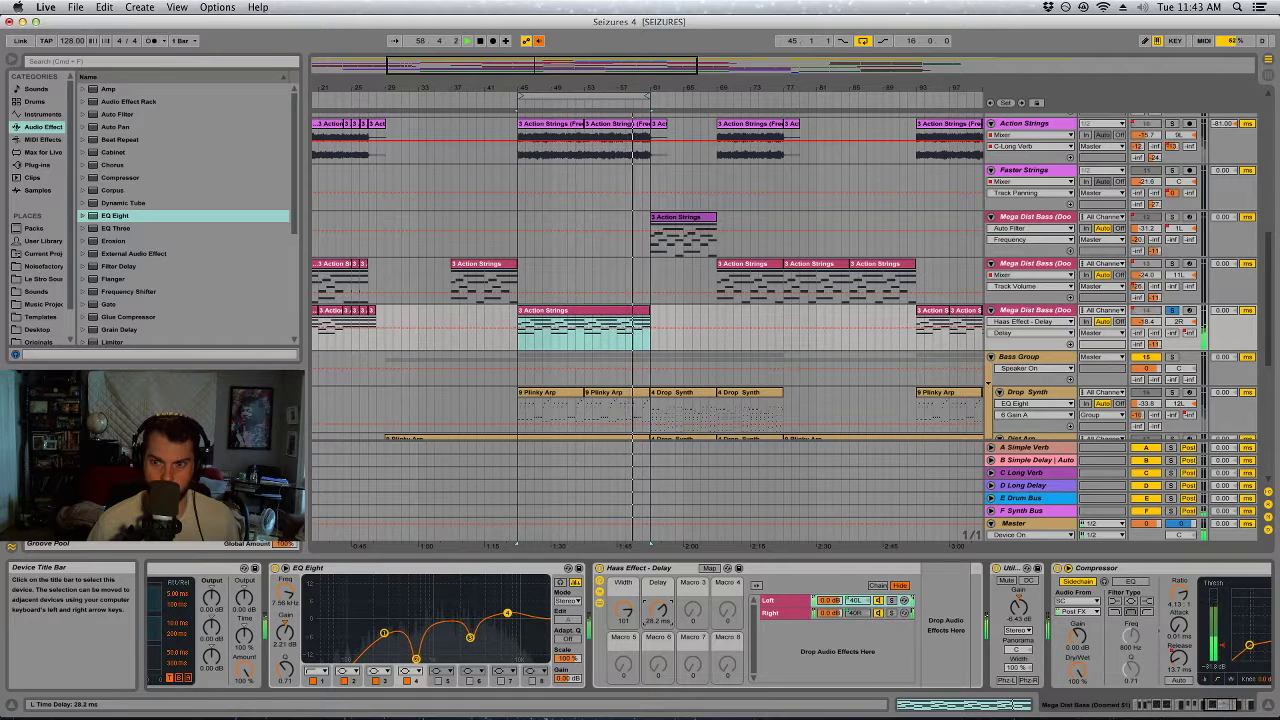
# Return to the Master track's device chain and switch off bx_solo while the loop plays.
pyautogui.moveTo(1206, 704); pyautogui.dragTo(1188, 687)
pyautogui.press('Tab')
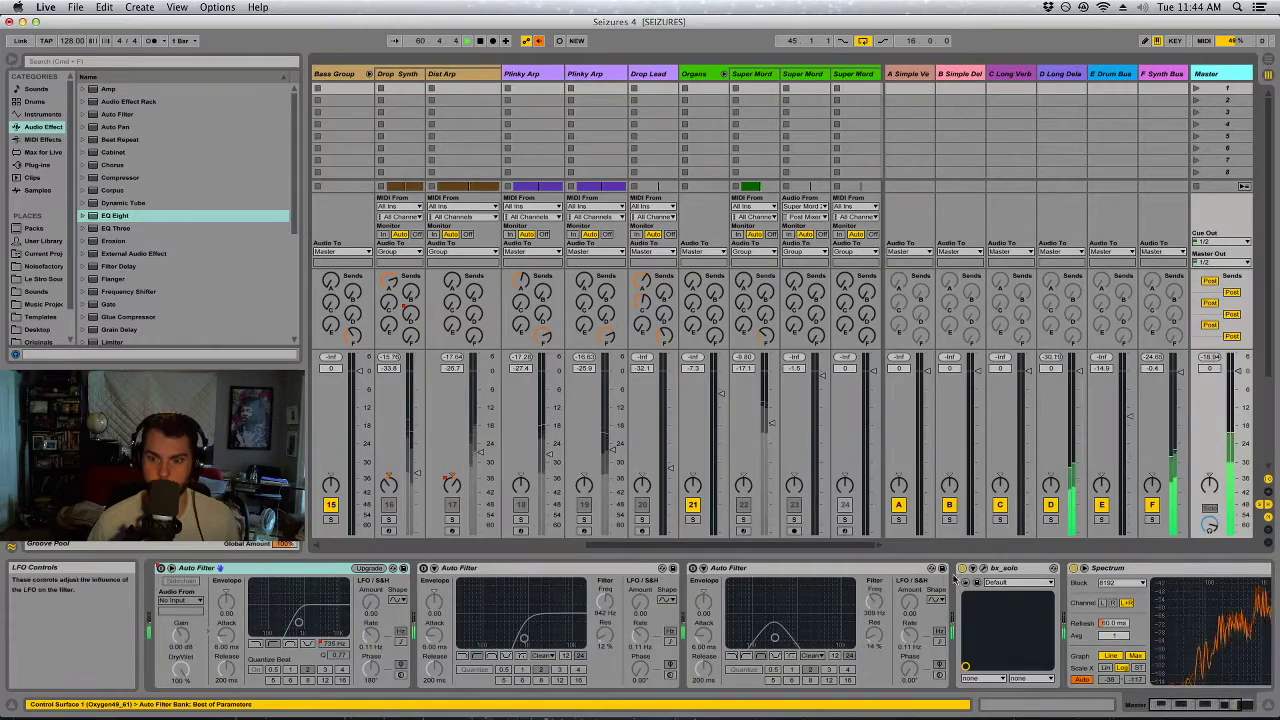
pyautogui.press('Tab')
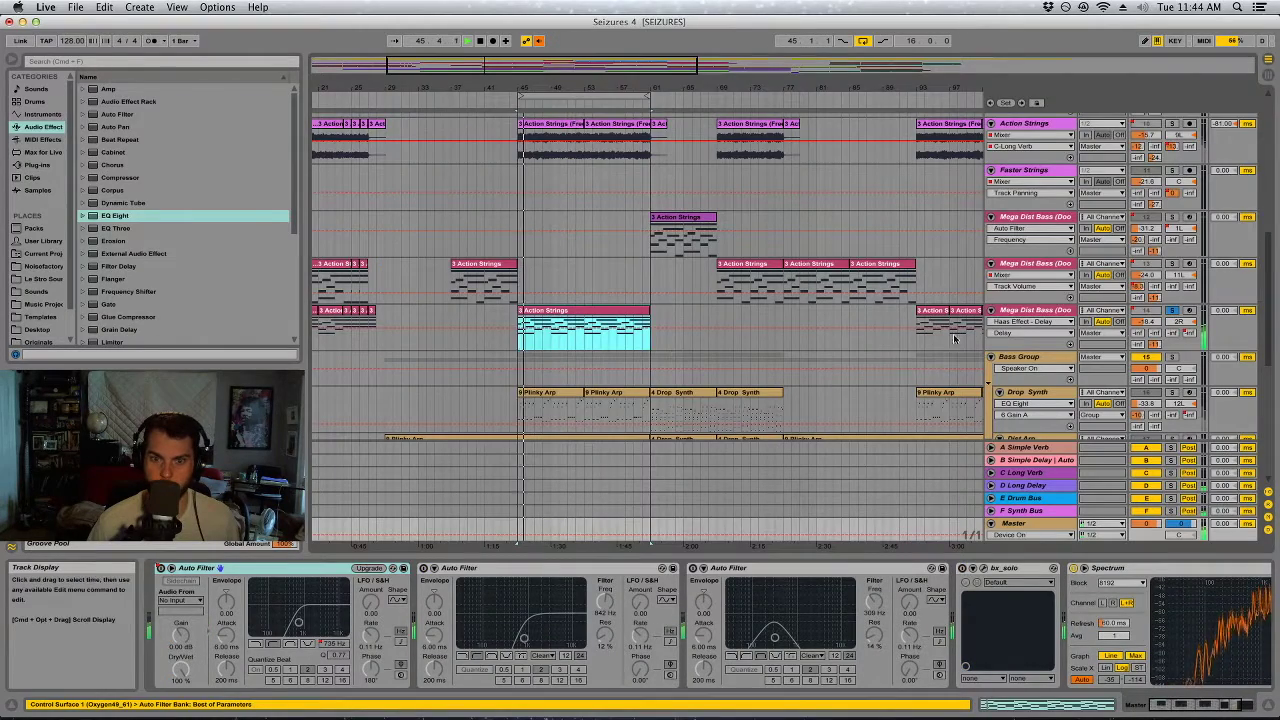
# Insert a new EQ Eight after Auto Pan on the lowest Mega Dist Bass track and set it to M/S mode with the mid channel being edited.
pyautogui.click(1060, 316)
pyautogui.click(1173, 705)
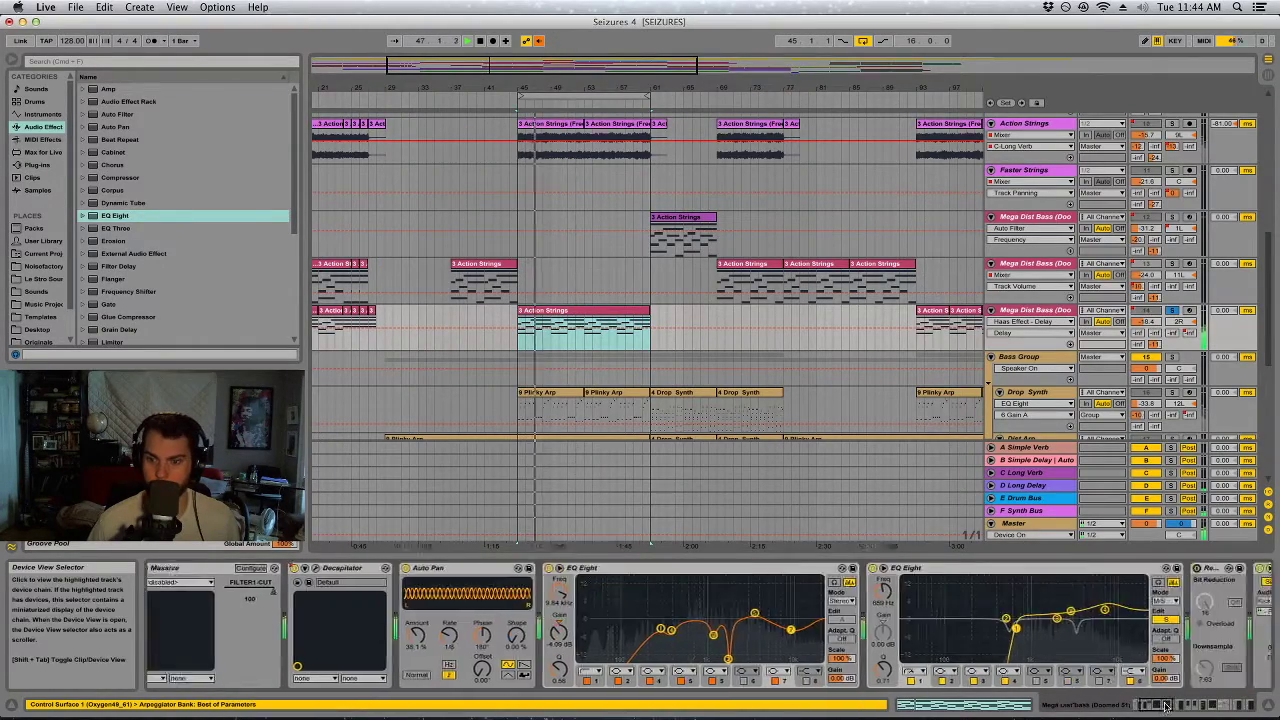
pyautogui.moveTo(120, 218); pyautogui.dragTo(305, 591)
pyautogui.moveTo(425, 643); pyautogui.dragTo(430, 640)
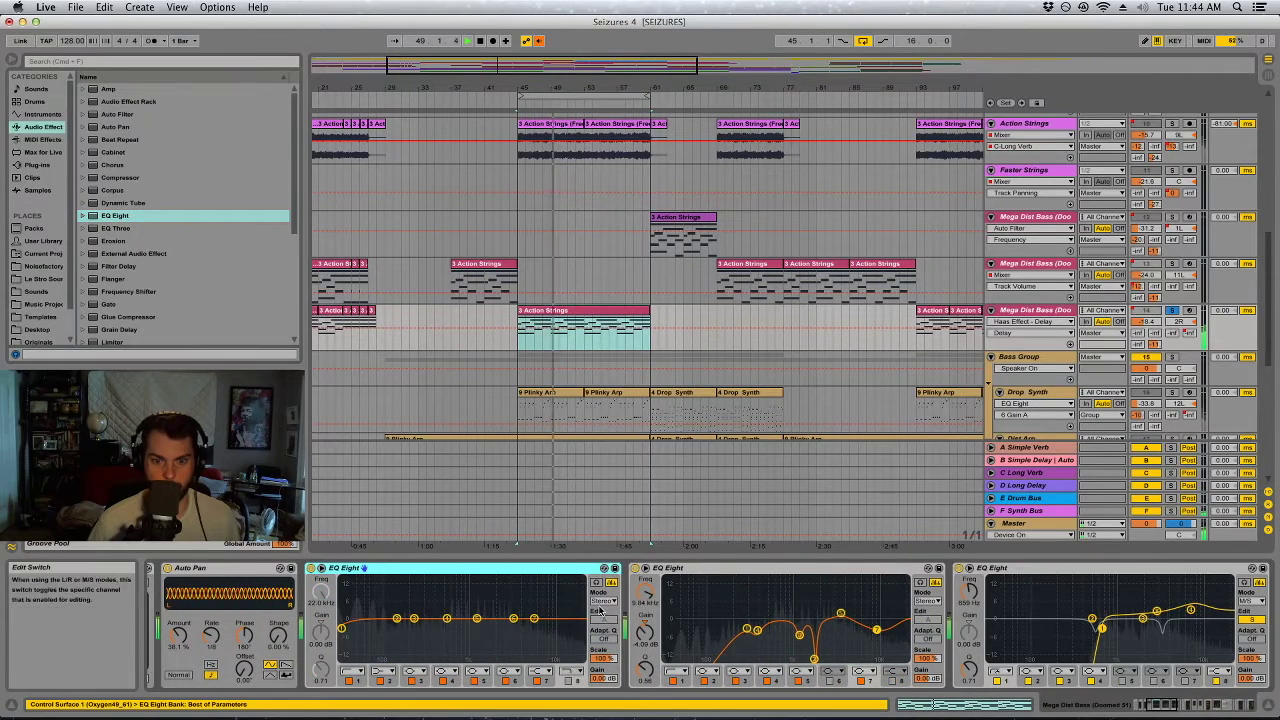
pyautogui.click(603, 601)
pyautogui.click(603, 624)
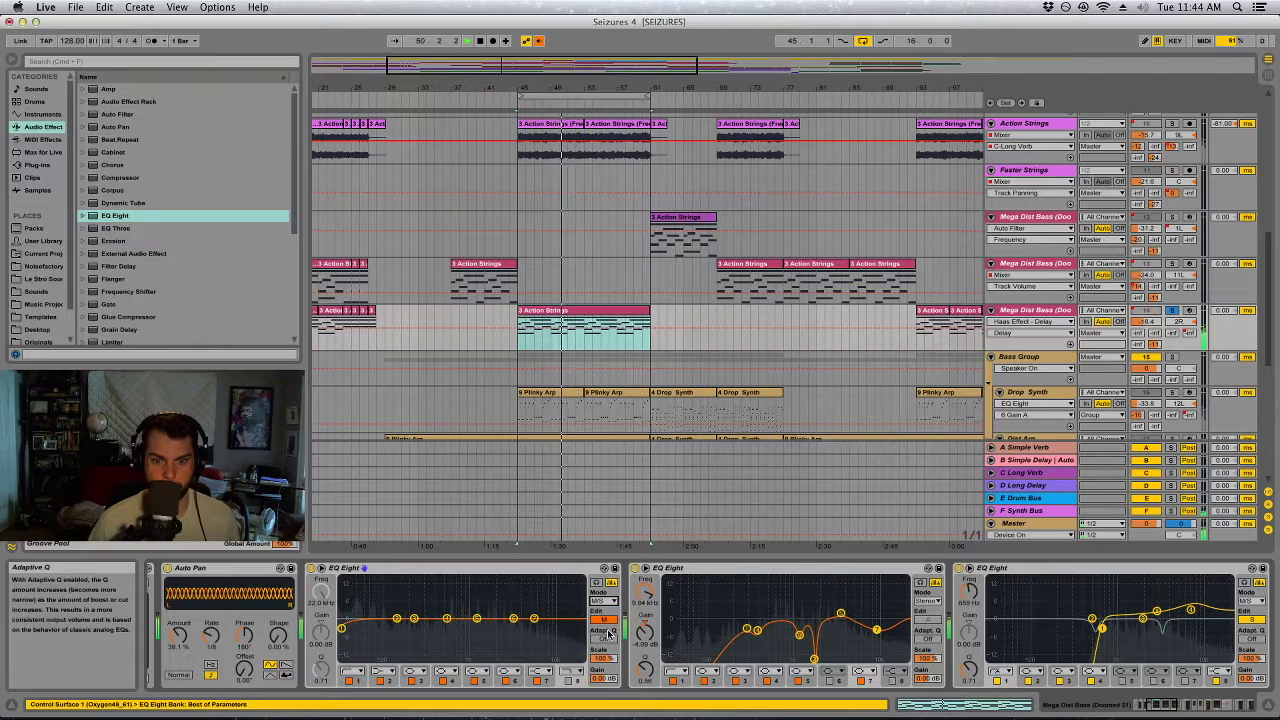
pyautogui.click(603, 621)
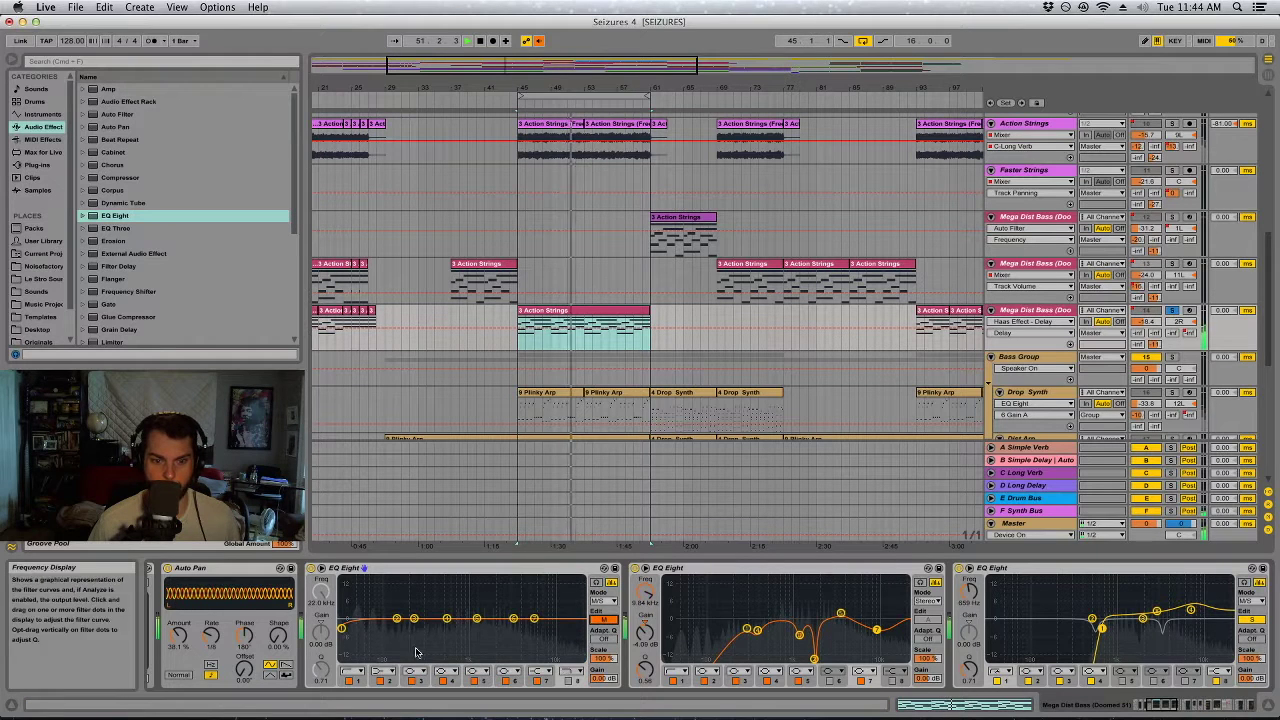
# On the EQ's mid channel, disable band 1, cut about 2.9 dB near 539 Hz, boost 2.4 dB near 6.2 kHz and enable the high cut at 13.2 kHz.
pyautogui.click(350, 681)
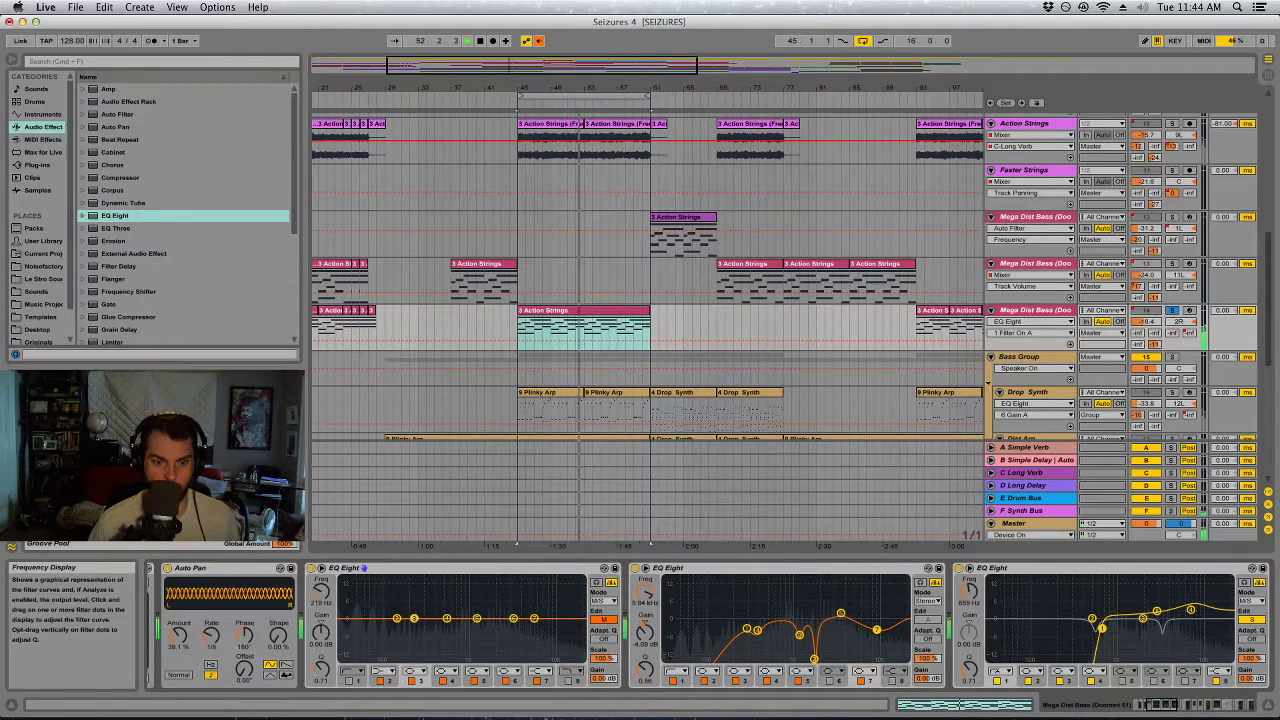
pyautogui.moveTo(450, 619); pyautogui.dragTo(447, 583)
pyautogui.moveTo(321, 668)
pyautogui.mouseDown()
pyautogui.moveTo(321, 634)
pyautogui.moveTo(321, 672)
pyautogui.mouseUp()
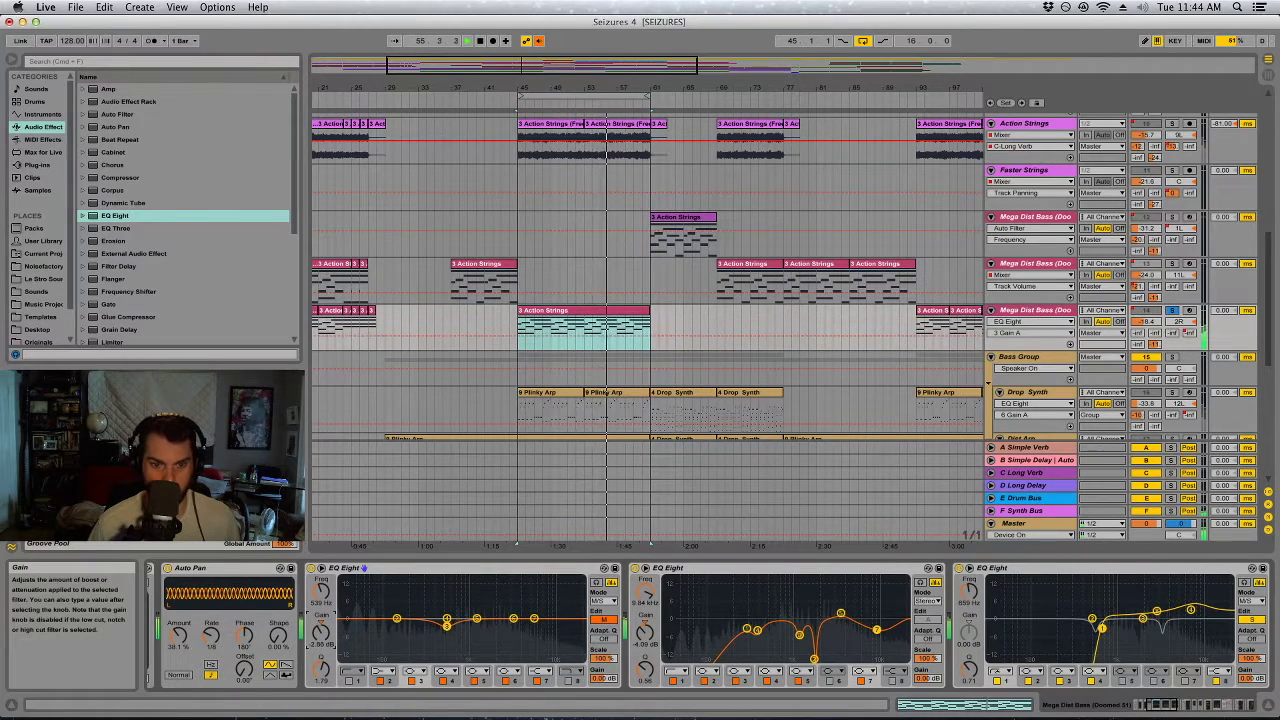
pyautogui.moveTo(447, 618); pyautogui.dragTo(528, 606)
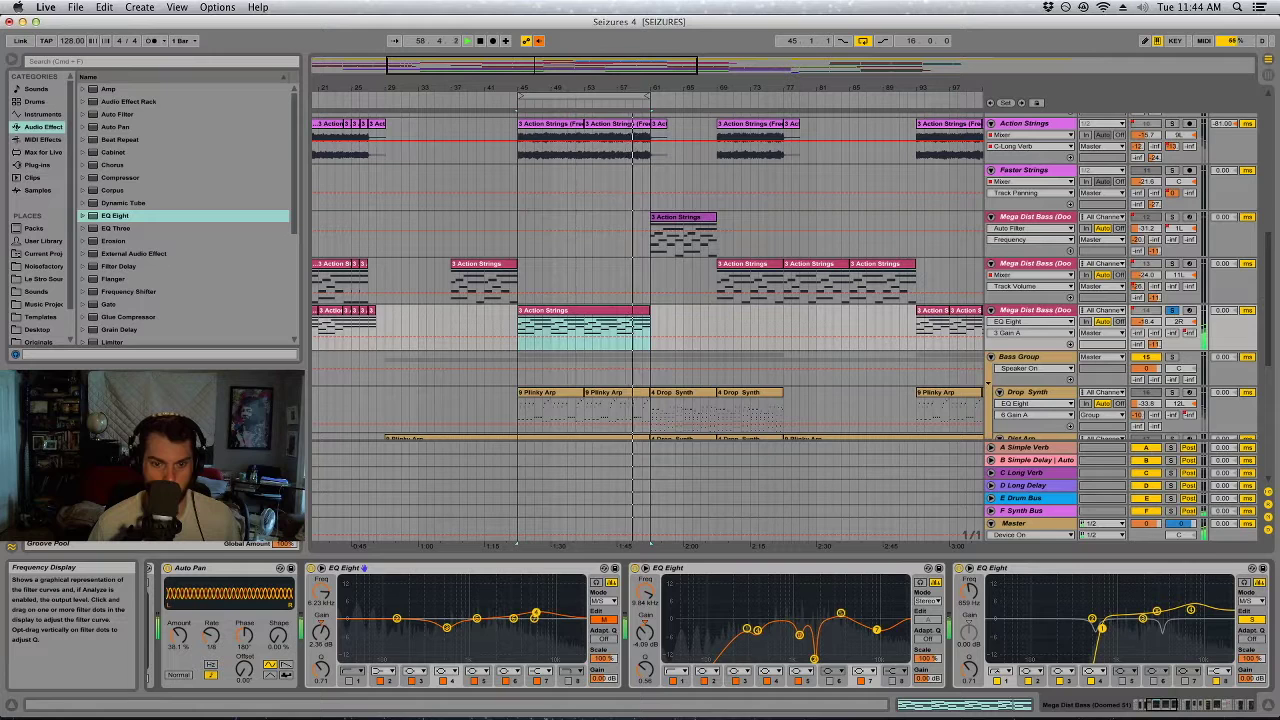
pyautogui.click(569, 671)
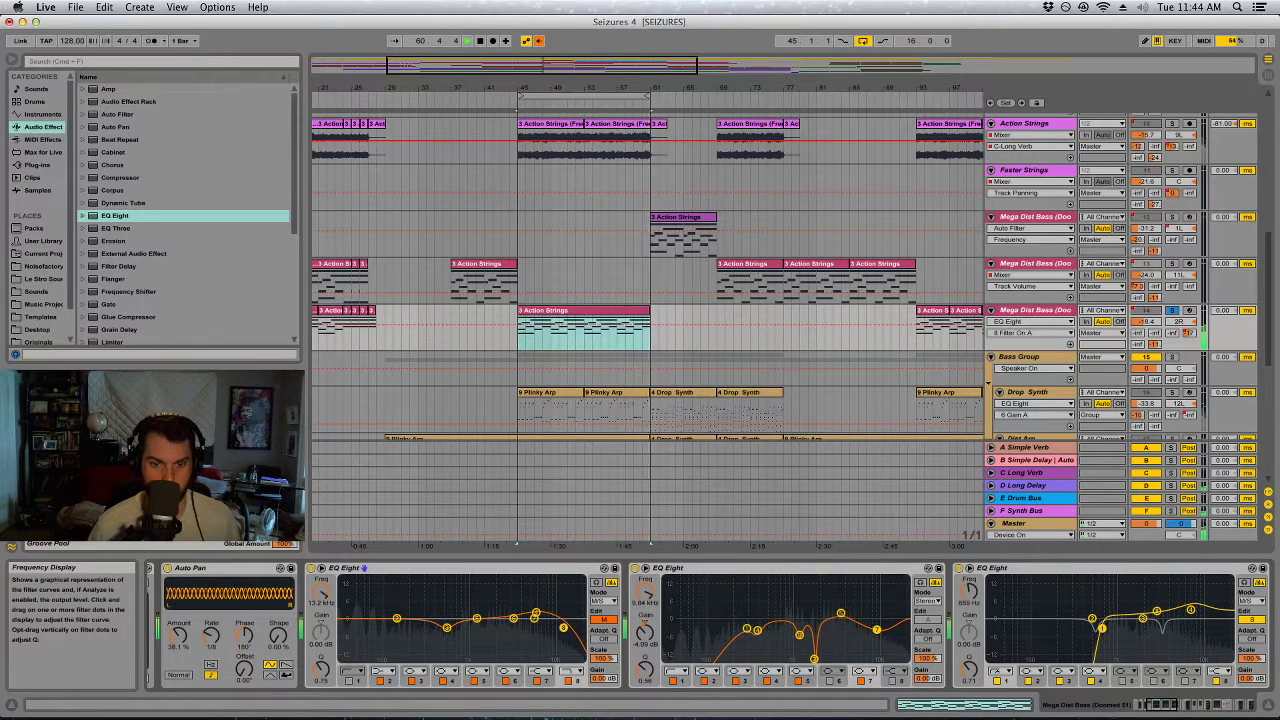
# On the EQ's side channel, set a narrow band 6 cut of about 4.5 dB at 1.10 kHz with Q about 3.9, then stop playback.
pyautogui.click(608, 621)
pyautogui.click(608, 621)
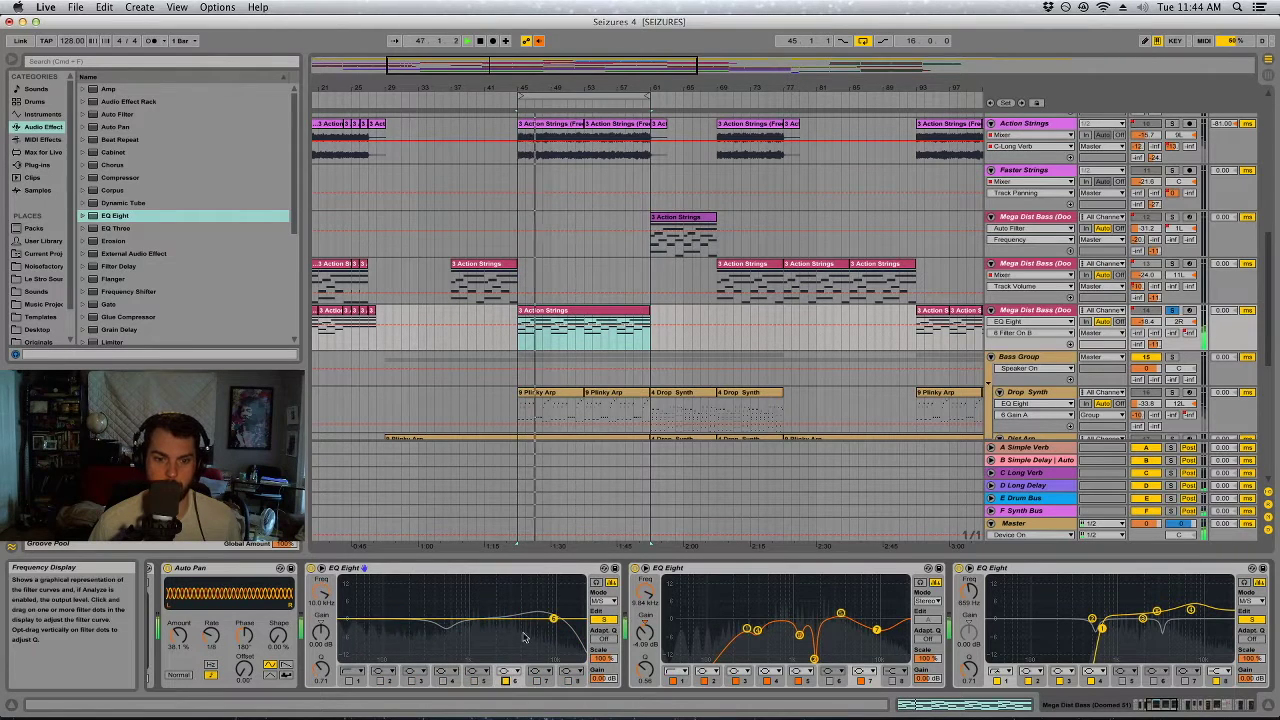
pyautogui.moveTo(553, 621); pyautogui.dragTo(529, 593)
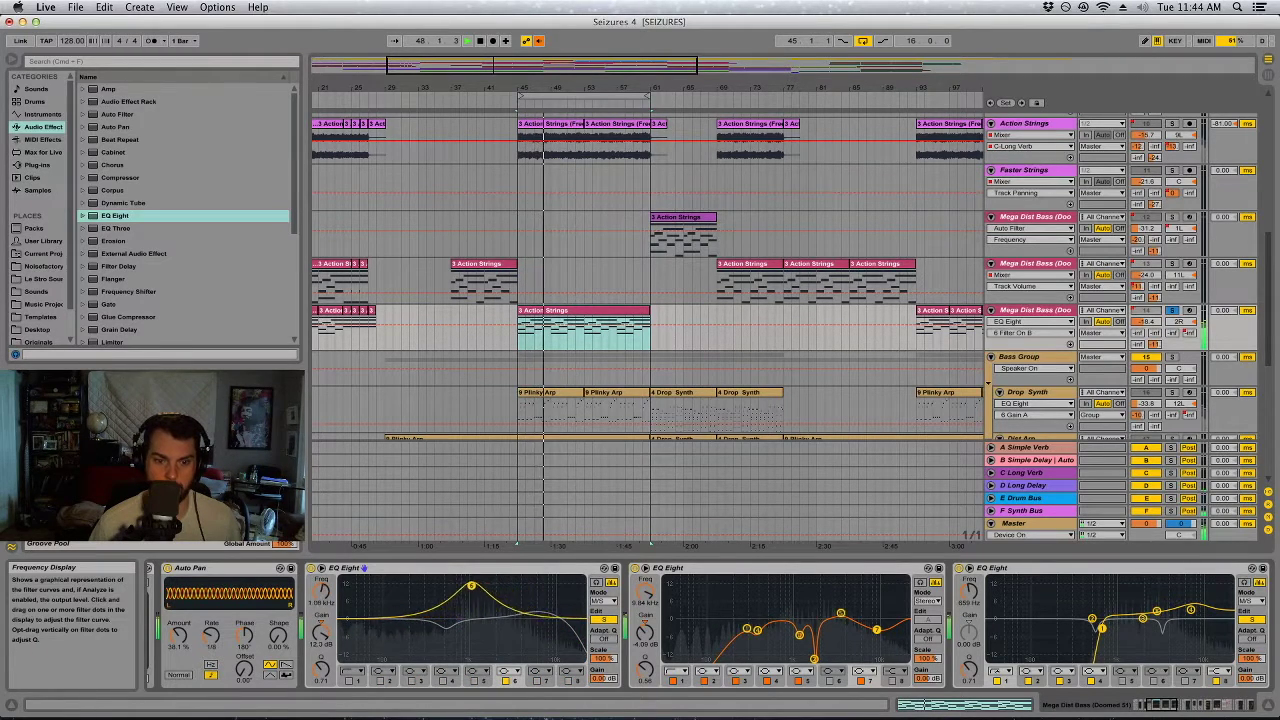
pyautogui.moveTo(452, 585)
pyautogui.mouseDown()
pyautogui.moveTo(431, 583)
pyautogui.moveTo(472, 583)
pyautogui.mouseUp()
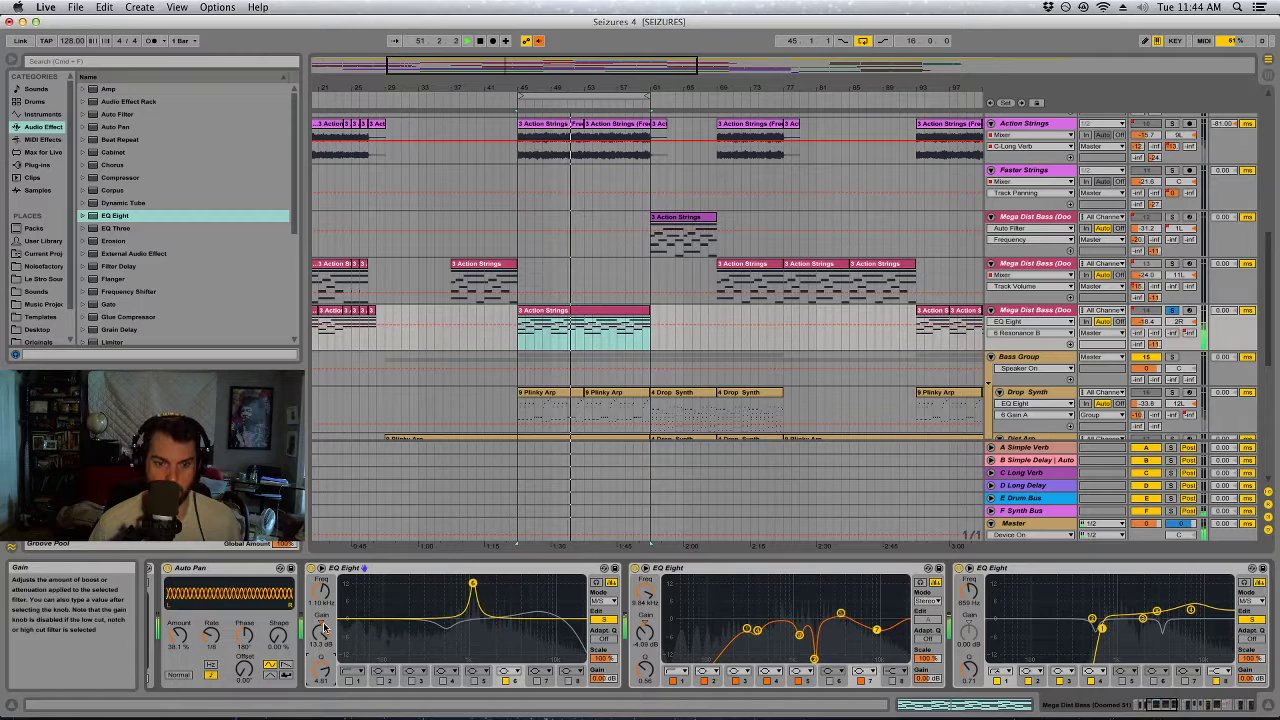
pyautogui.moveTo(321, 632); pyautogui.dragTo(321, 660)
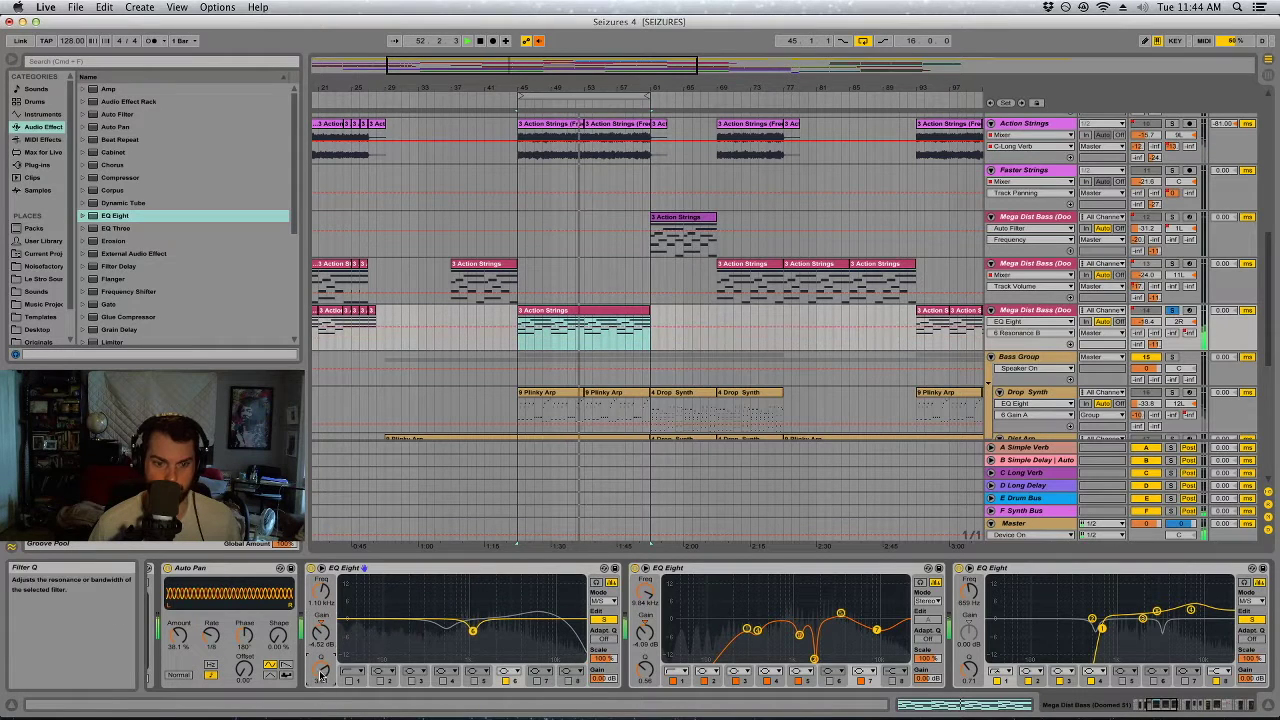
pyautogui.press('space')
# Unsolo the lowest Mega Dist Bass track, play its looped clip with the full mix and set the track volume to about -17.4 dB.
pyautogui.click(1172, 310)
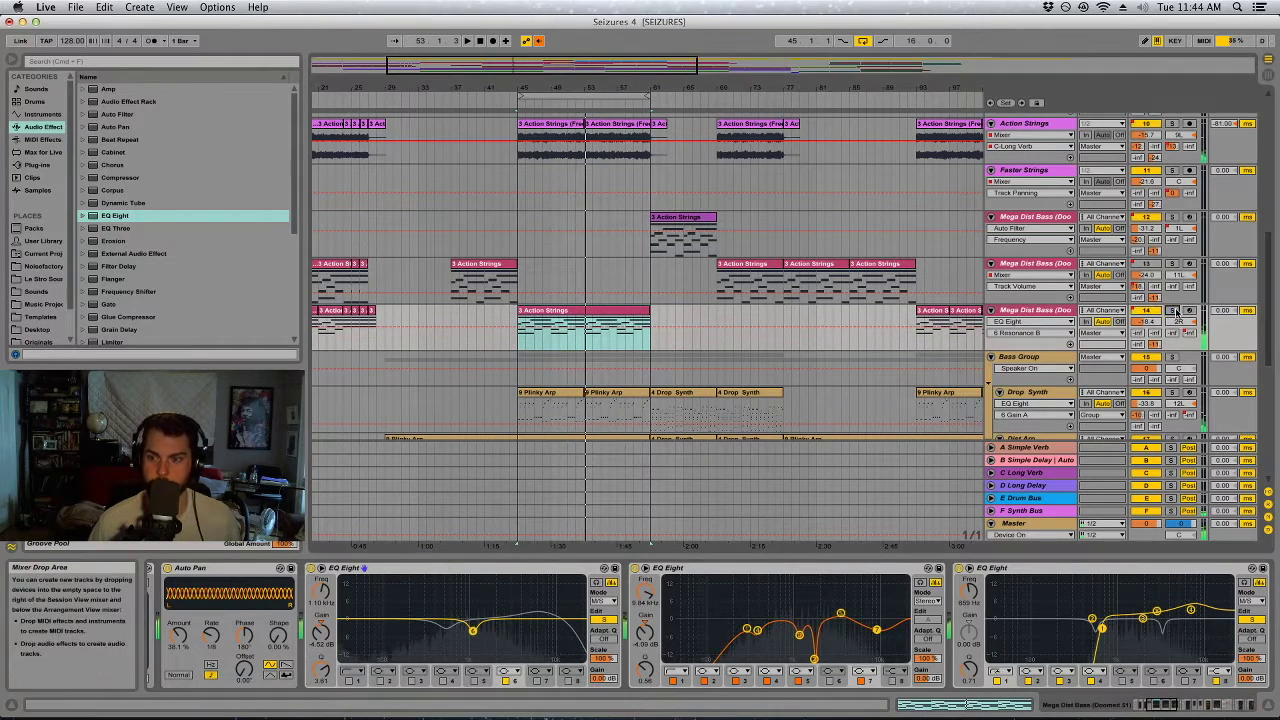
pyautogui.click(536, 310)
pyautogui.press('space')
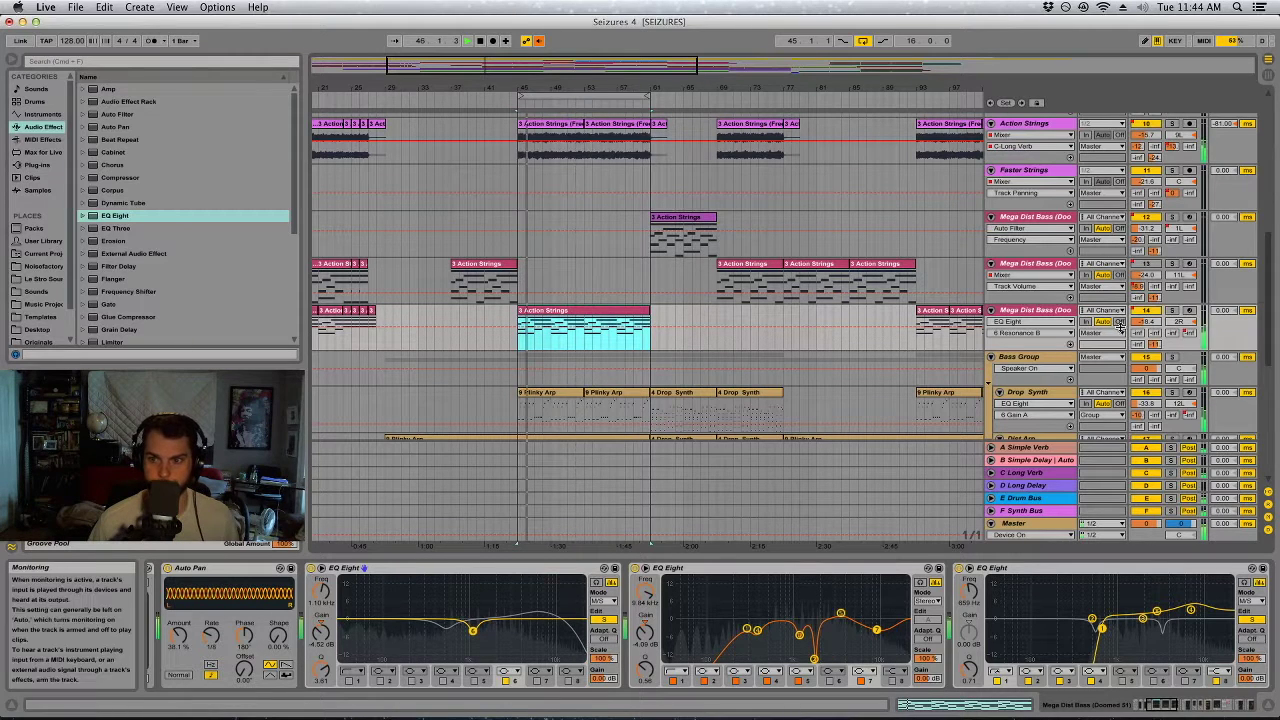
pyautogui.moveTo(1146, 321); pyautogui.dragTo(1146, 309)
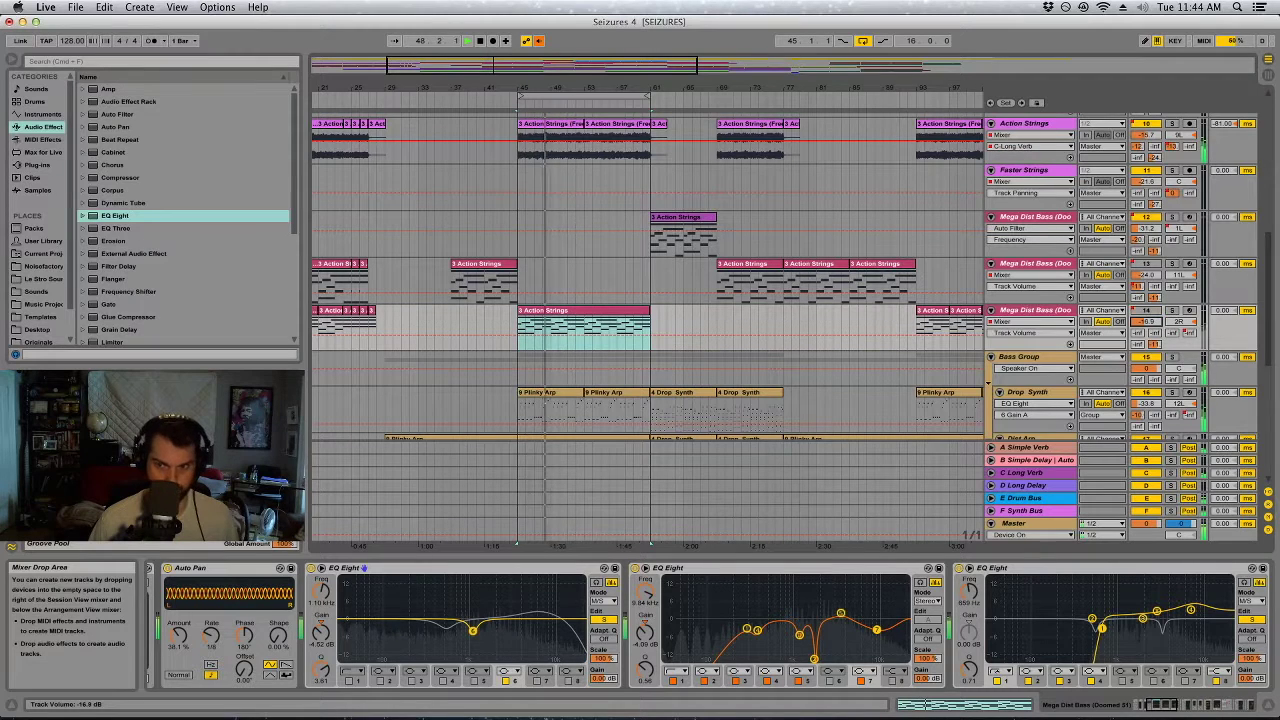
# In the bass track's sidechained Compressor, set the threshold to about -36.5 dB and the release to about 15 ms.
pyautogui.hscroll(10, 477, 688)
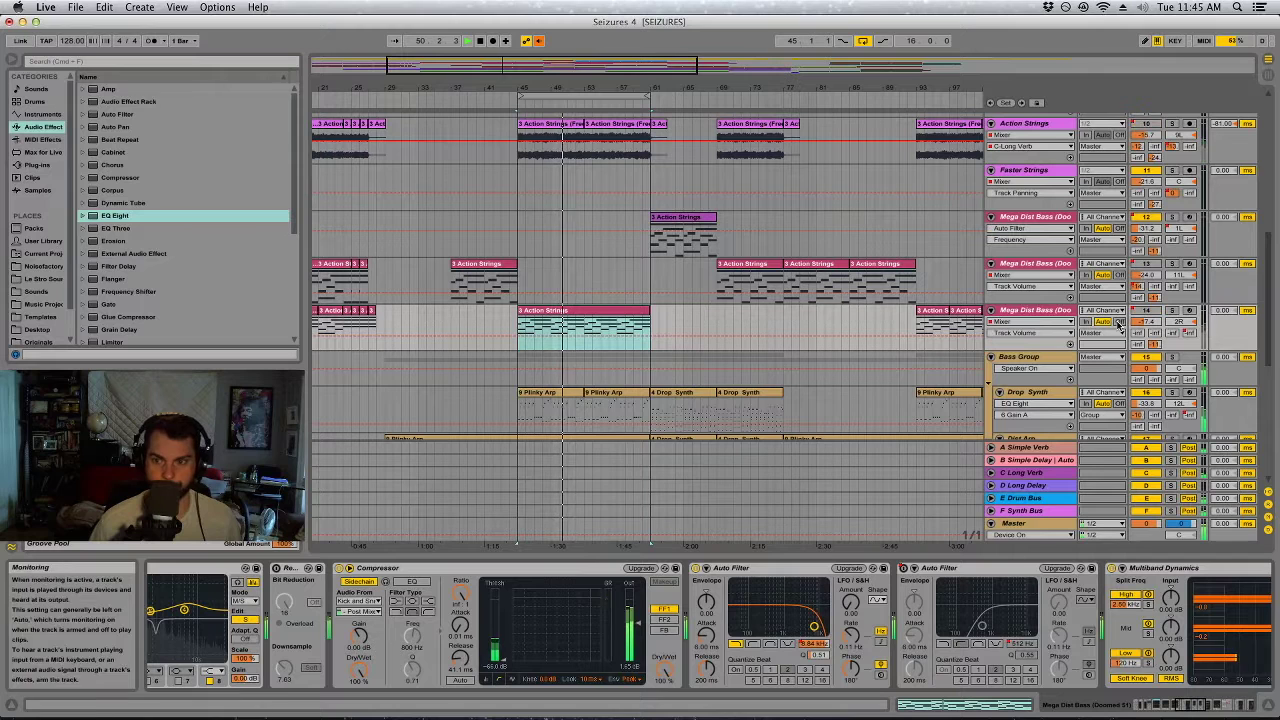
pyautogui.moveTo(497, 652)
pyautogui.mouseDown()
pyautogui.moveTo(501, 581)
pyautogui.moveTo(522, 653)
pyautogui.mouseUp()
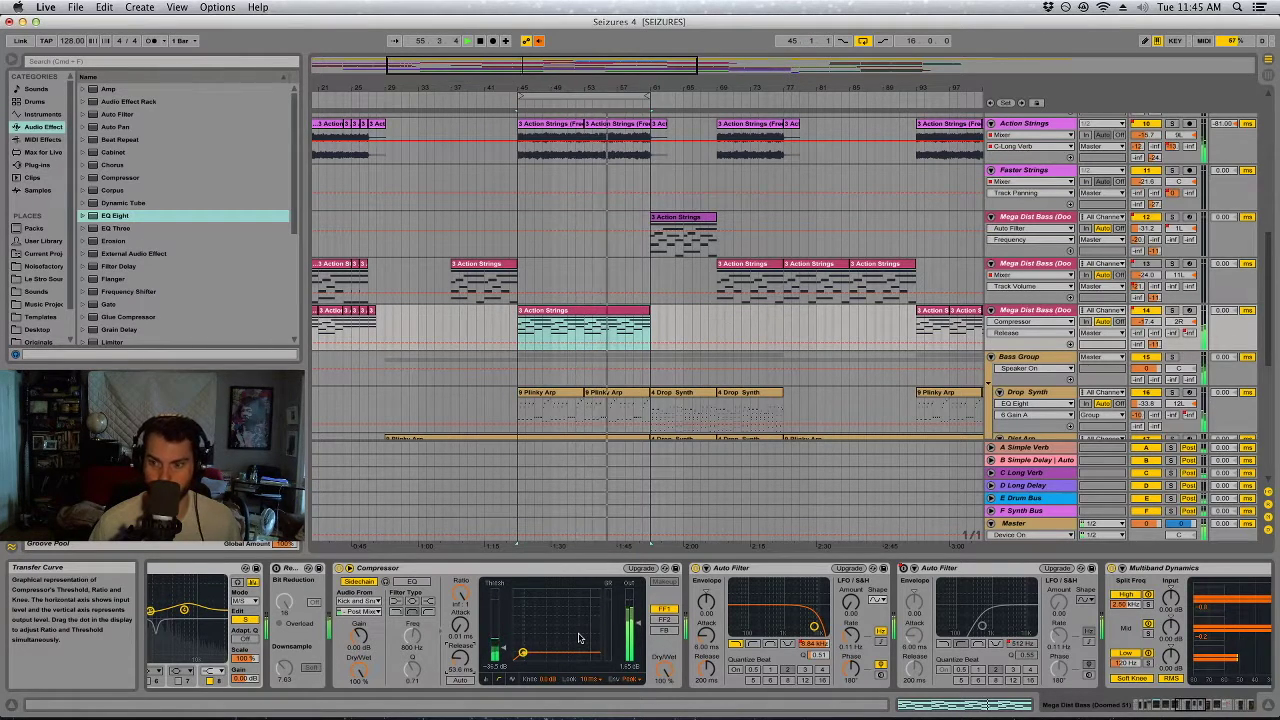
pyautogui.moveTo(460, 655); pyautogui.dragTo(460, 678)
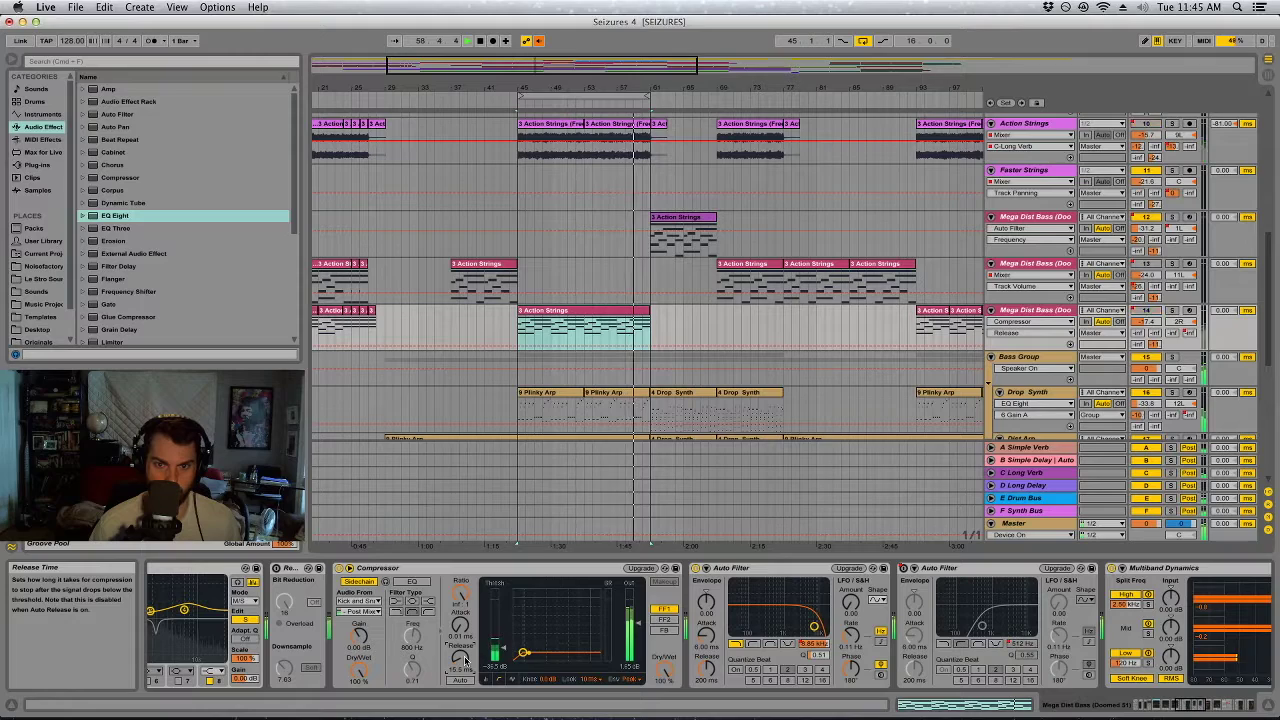
# Audition the lowest Mega Dist Bass track's intro section, its section near bar 93 and the Drop Lead clip.
pyautogui.moveTo(683, 88); pyautogui.dragTo(543, 88)
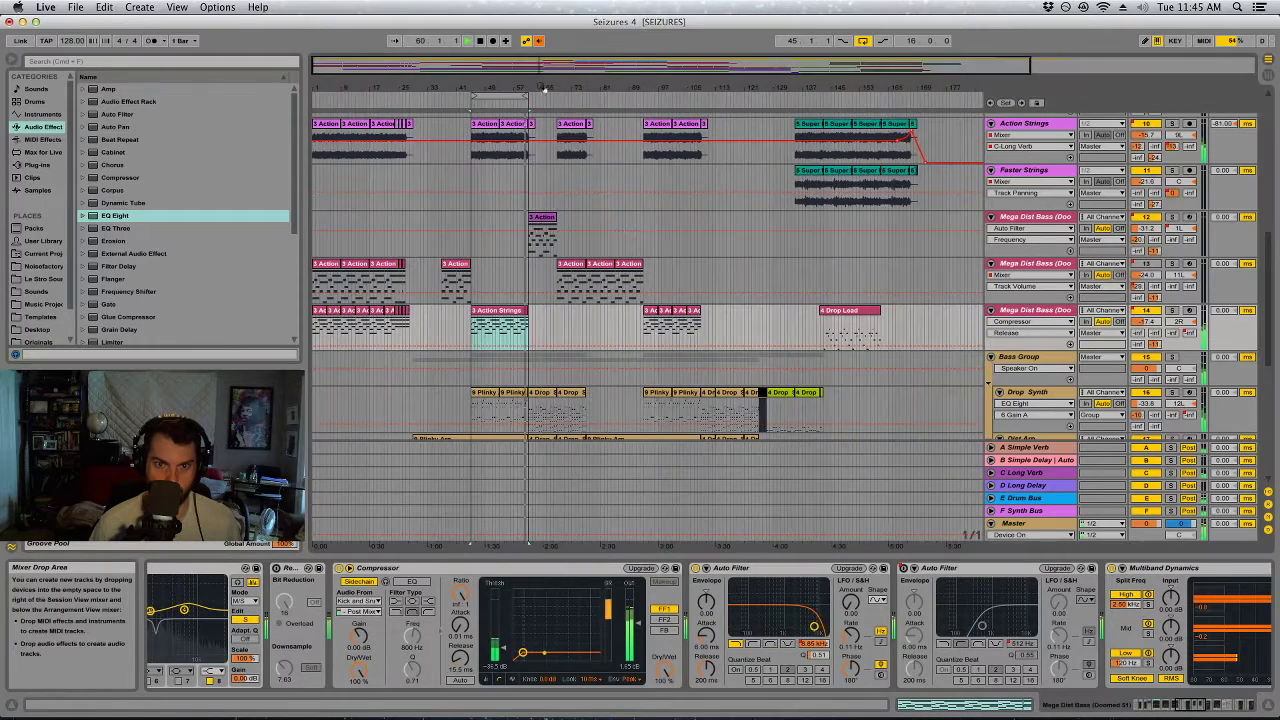
pyautogui.moveTo(1189, 709); pyautogui.dragTo(1181, 709)
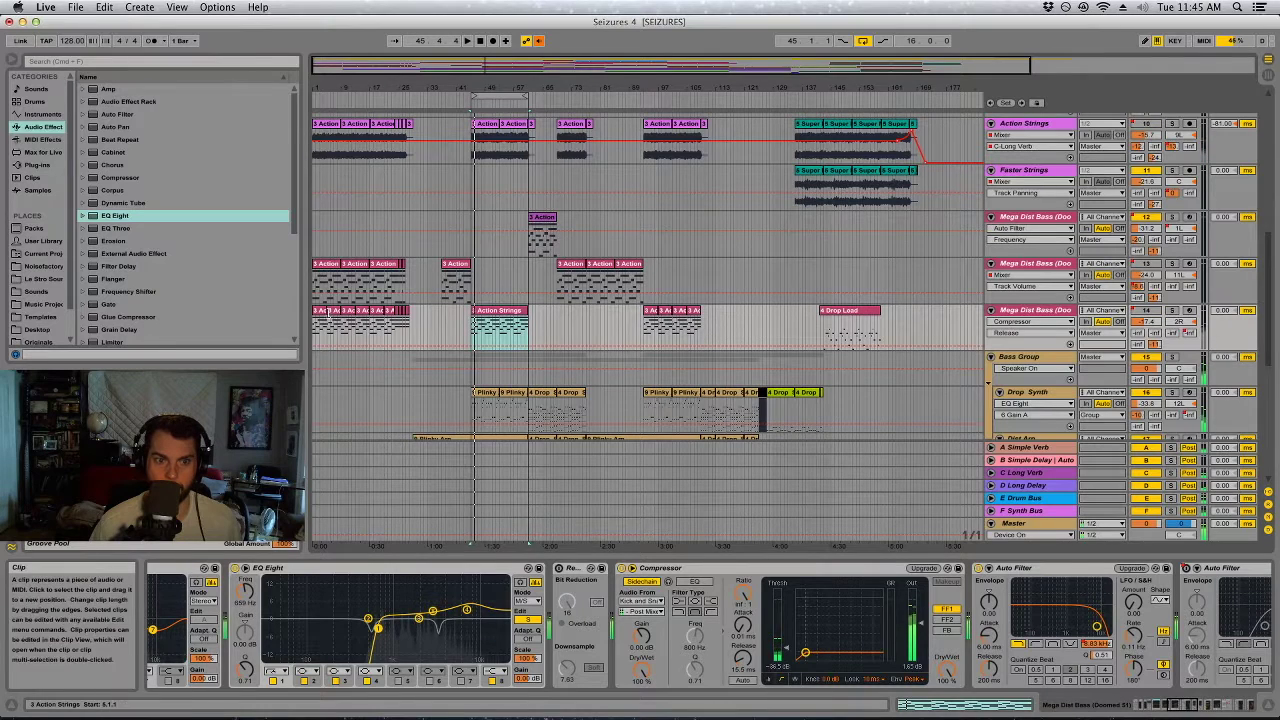
pyautogui.click(364, 316)
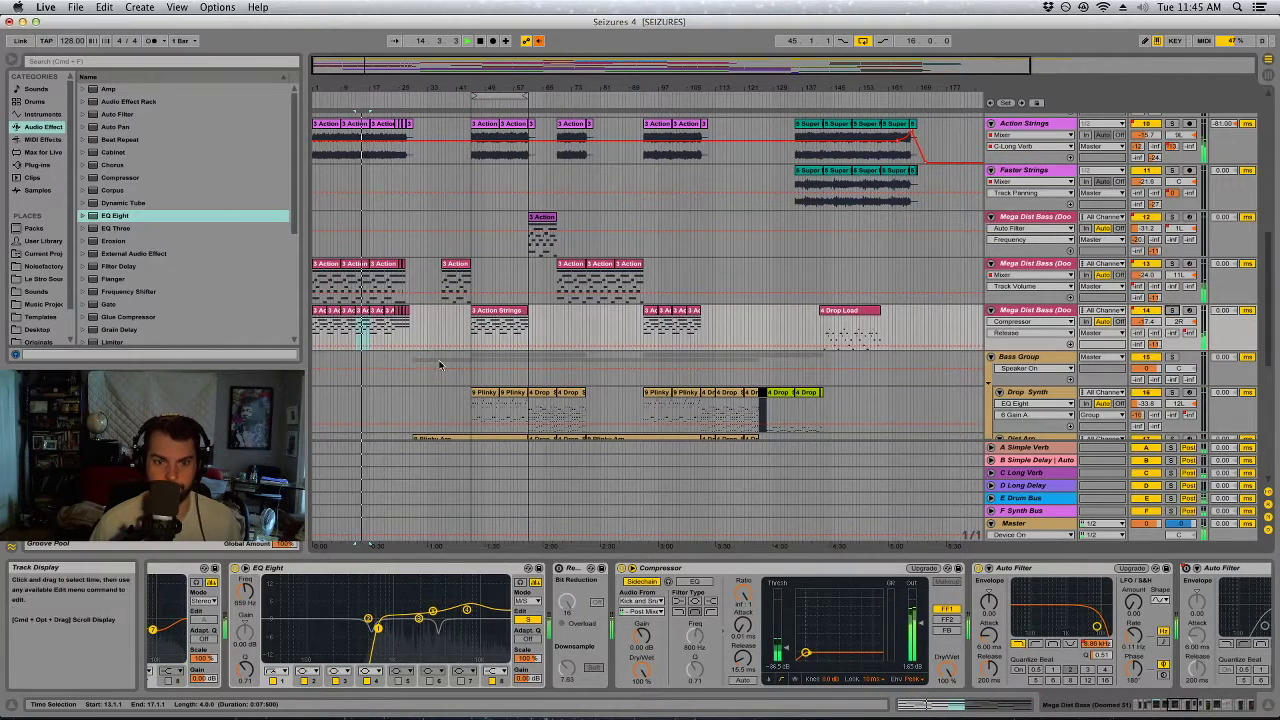
pyautogui.click(645, 330)
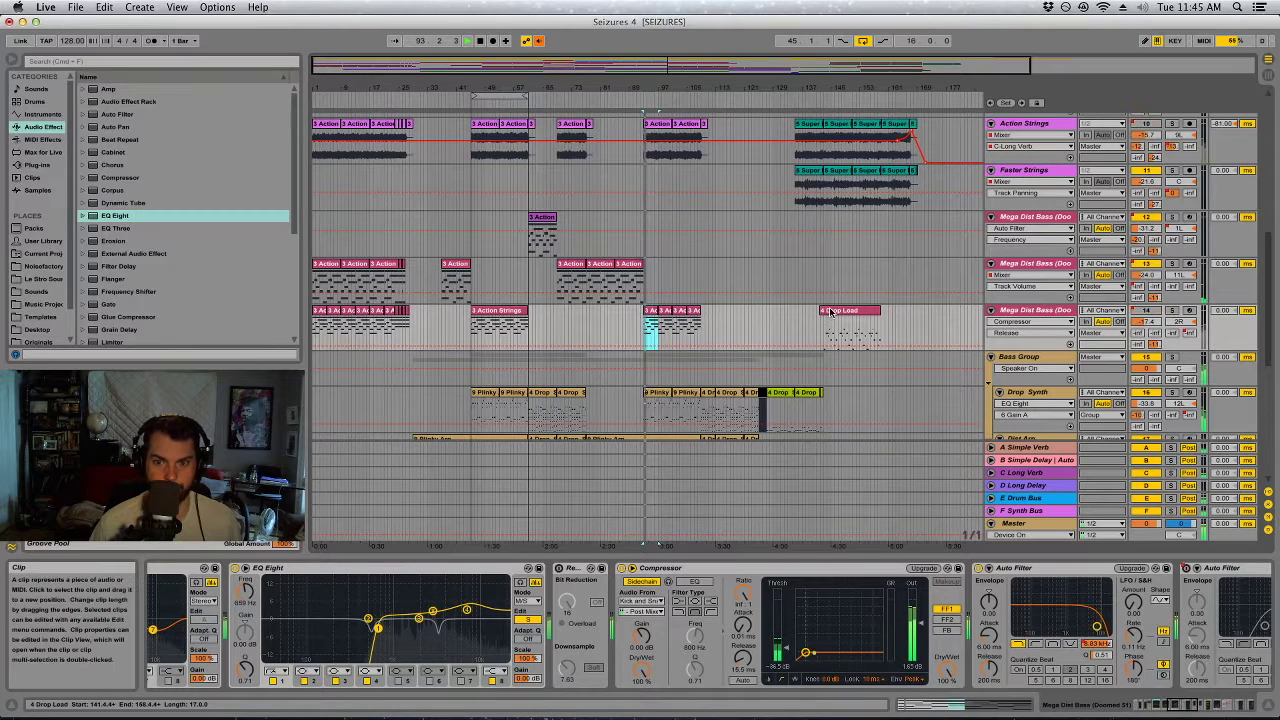
pyautogui.click(830, 312)
pyautogui.press('space')
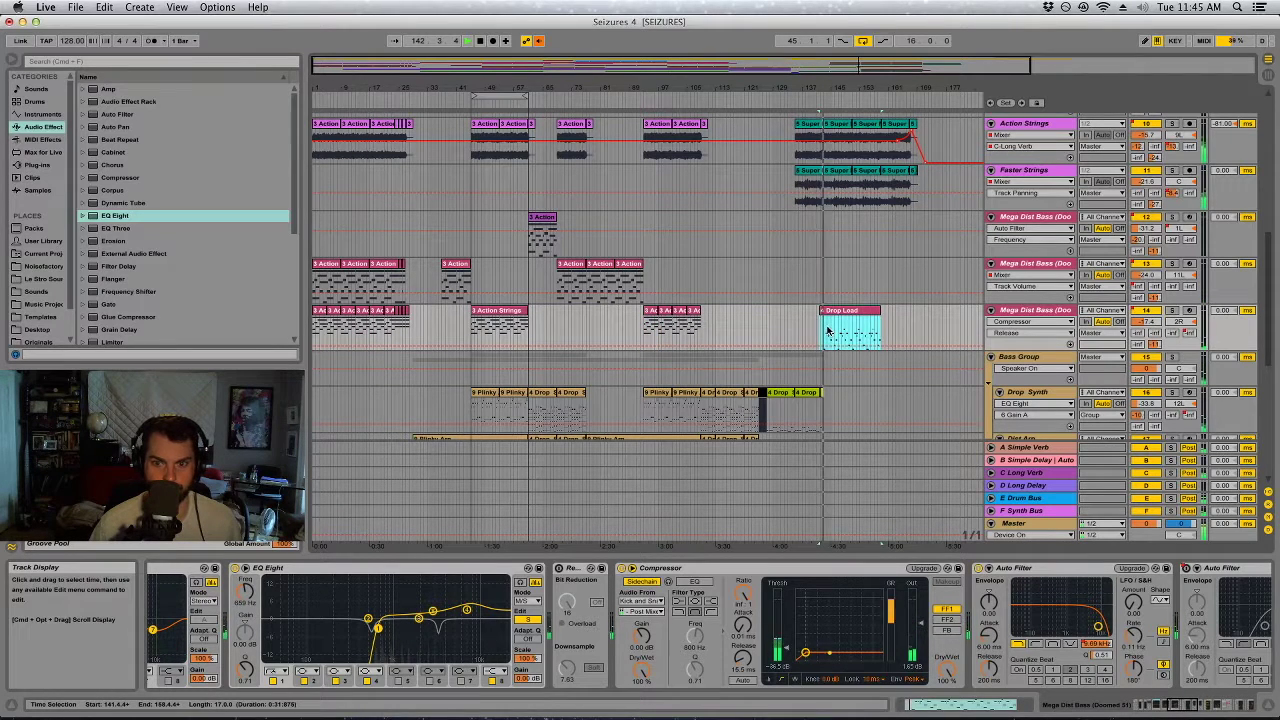
pyautogui.click(1174, 311)
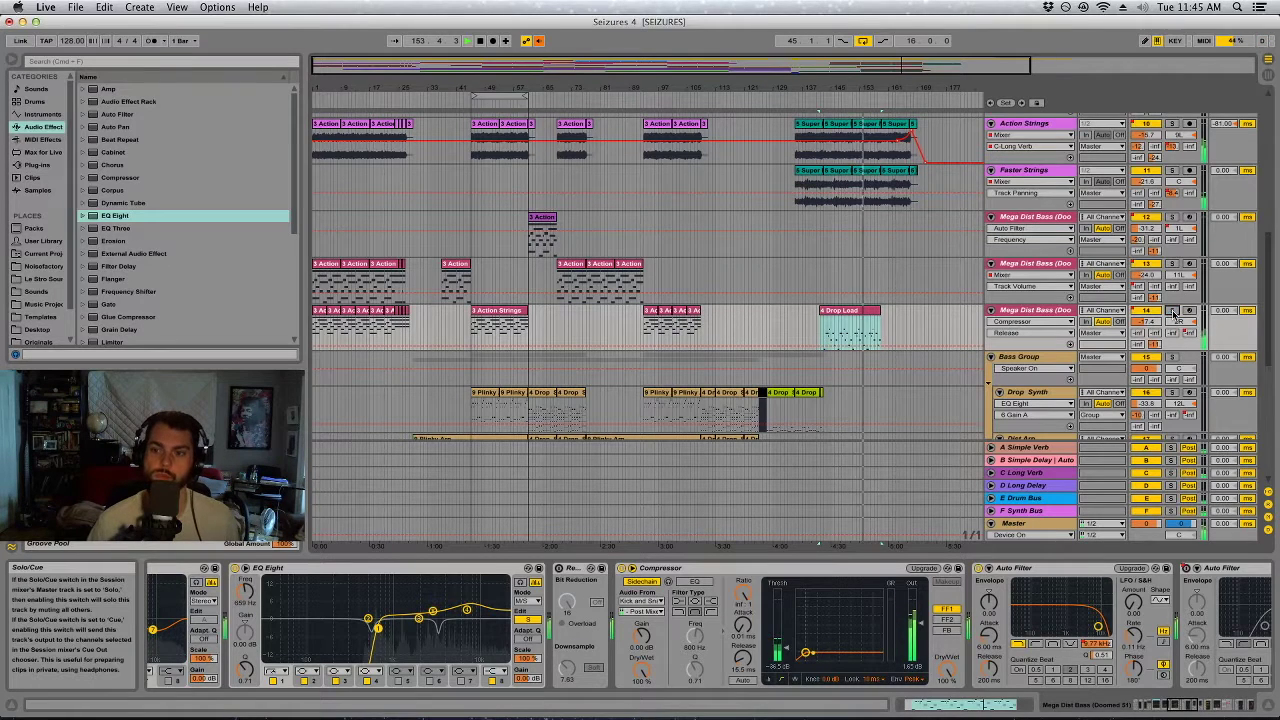
# Show the Utility Gain automation on the lowest Mega Dist Bass track and play from several points within the Drop Lead clip.
pyautogui.click(1030, 321)
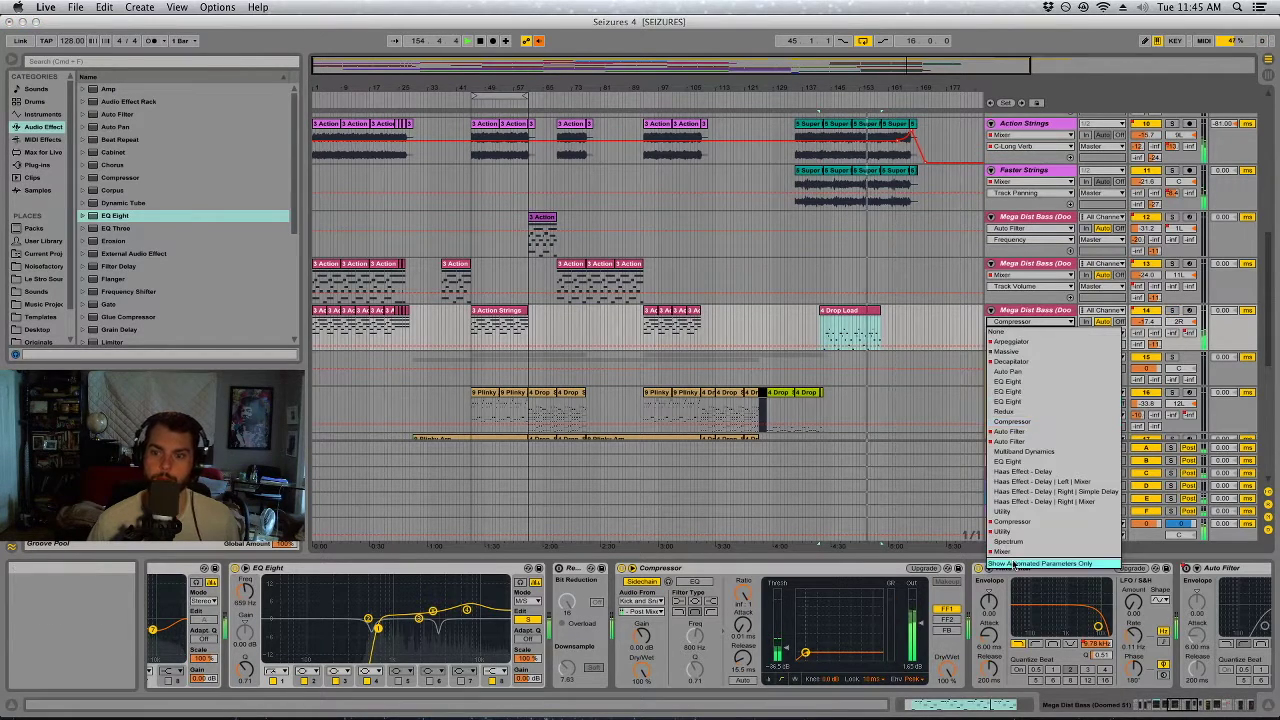
pyautogui.click(1006, 531)
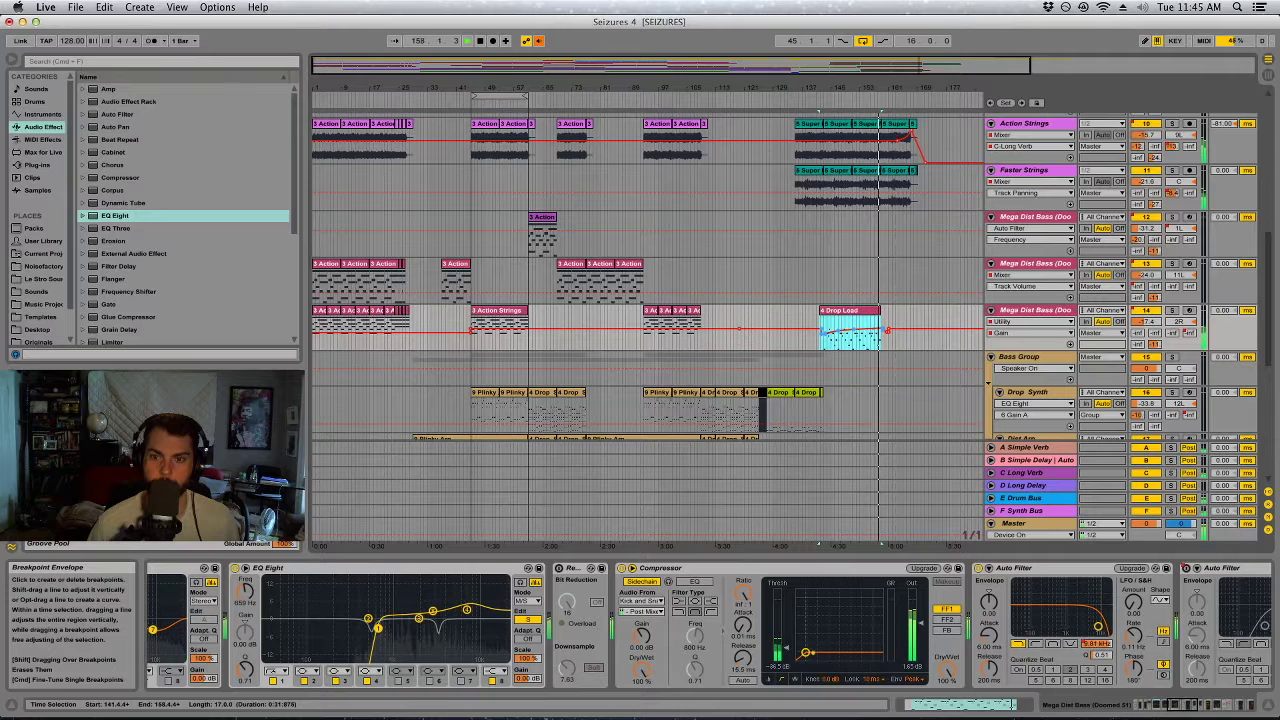
pyautogui.click(872, 311)
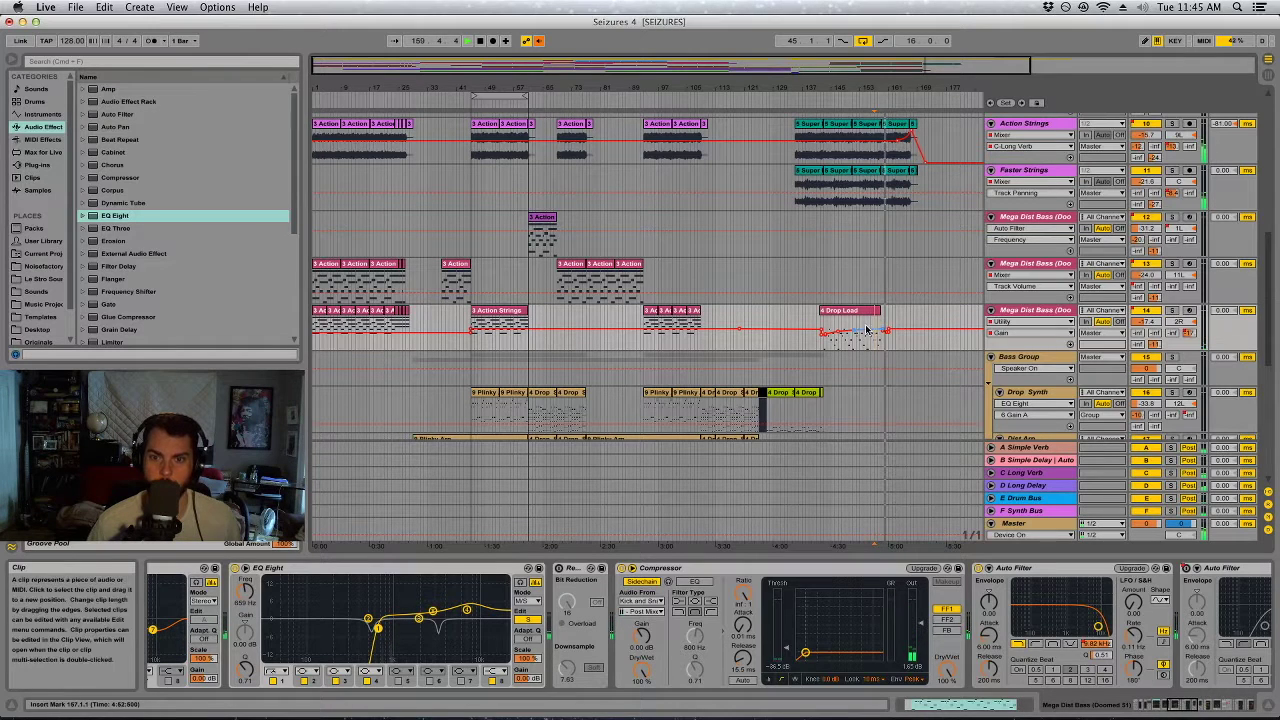
pyautogui.click(864, 311)
pyautogui.click(857, 325)
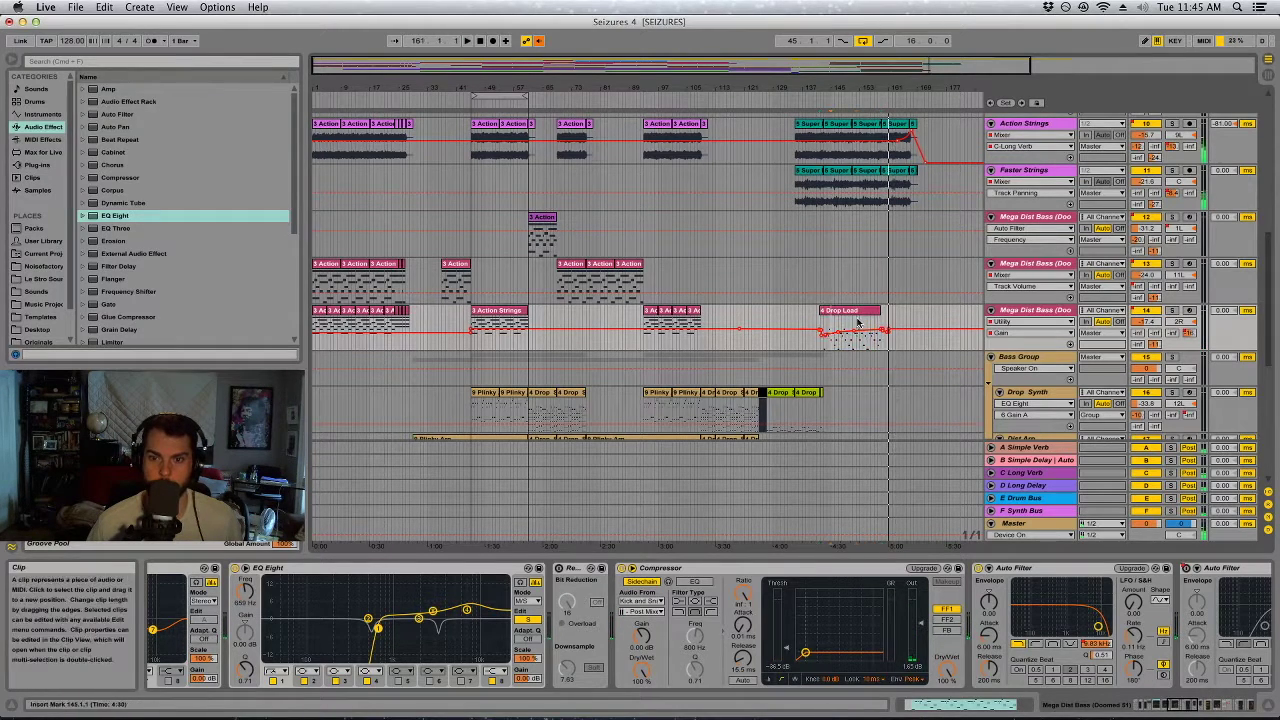
# Solo the Action Strings track, play it from the start of the song and bring up the Master track's device chain.
pyautogui.scroll(5, 939, 297)
pyautogui.scroll(-3, 800, 305)
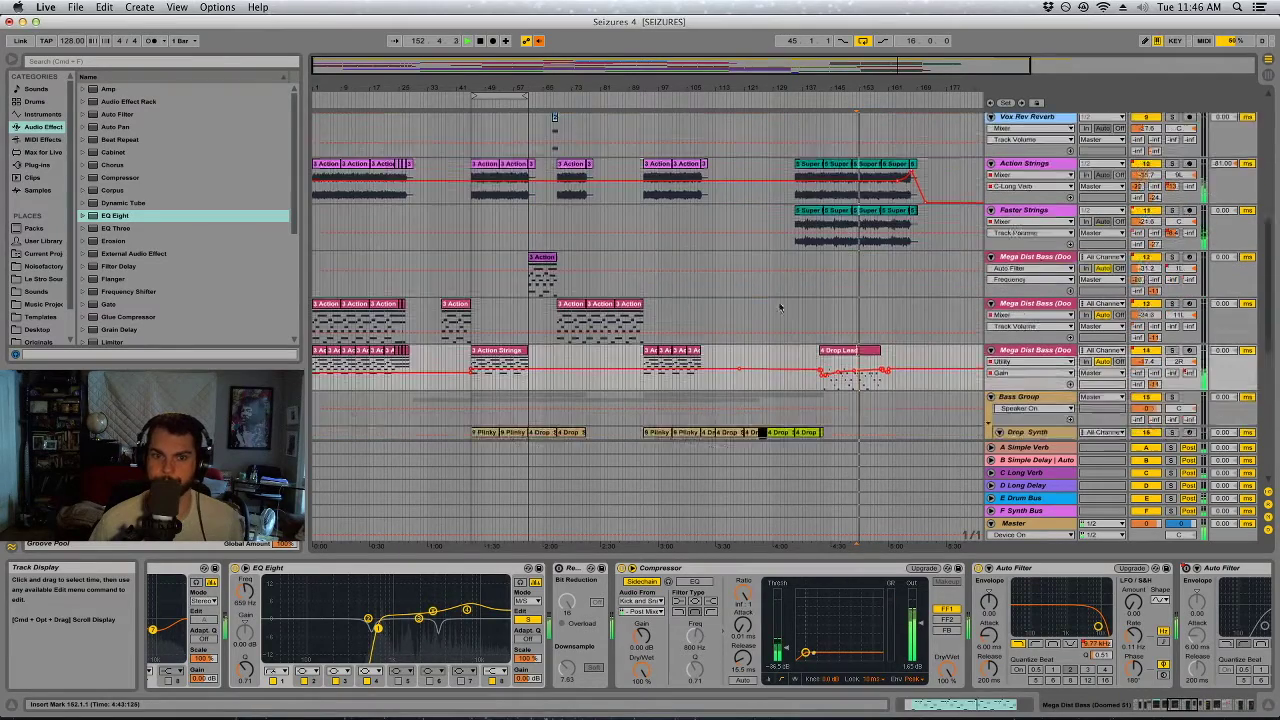
pyautogui.click(326, 150)
pyautogui.press('space')
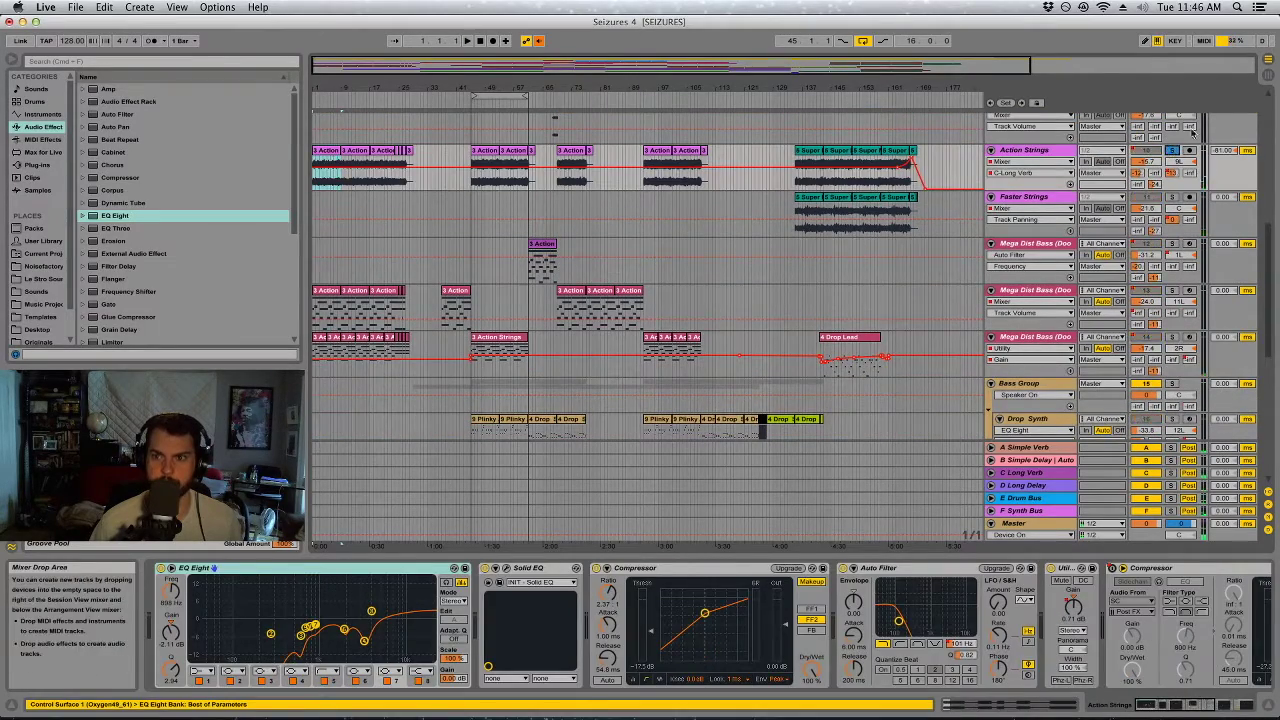
pyautogui.press('Tab')
pyautogui.click(1228, 75)
pyautogui.press('Tab')
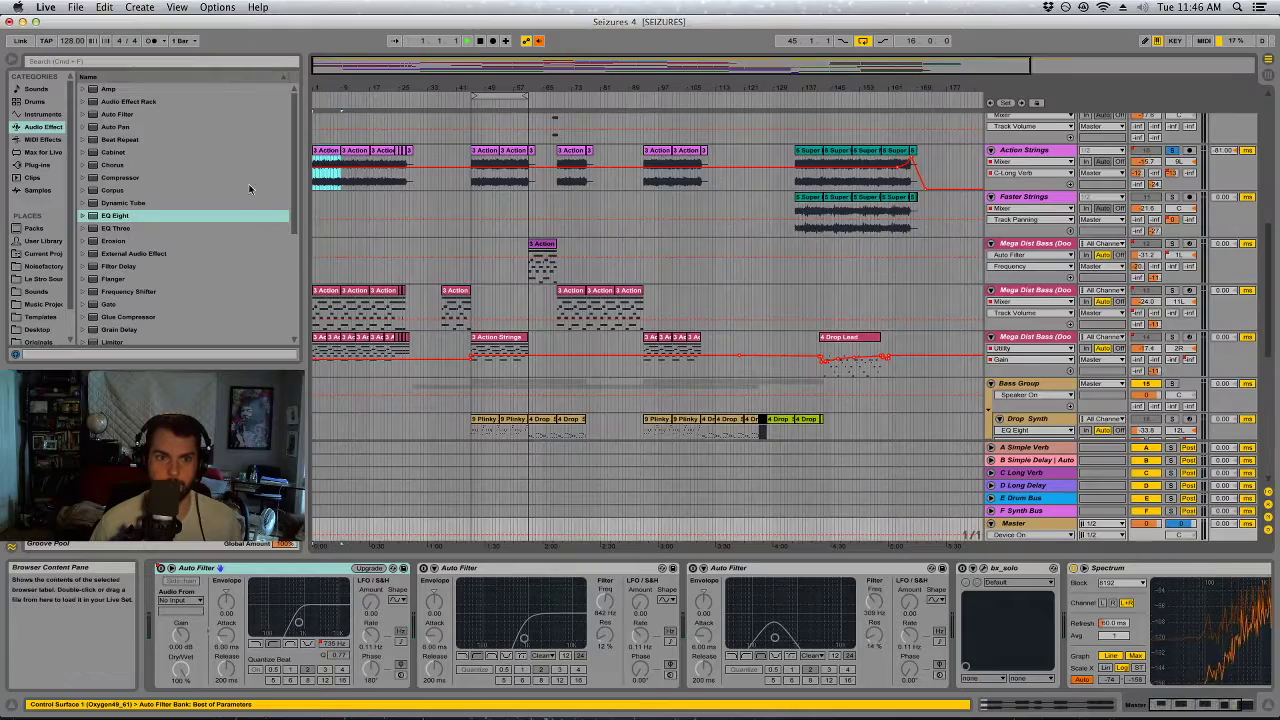
# Play the soloed Action Strings track from its clip starting at bar 17.
pyautogui.scroll(3, 648, 300)
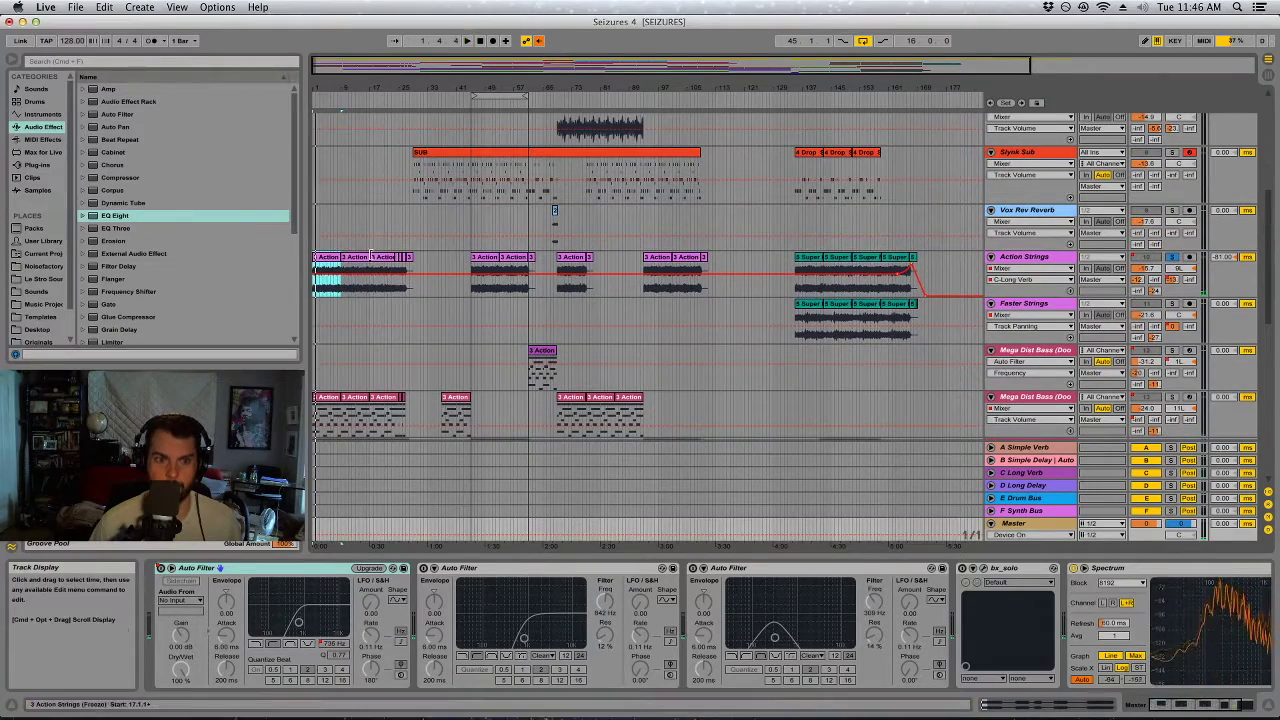
pyautogui.click(382, 257)
pyautogui.press('space')
pyautogui.press('space')
pyautogui.moveTo(331, 88); pyautogui.dragTo(331, 107)
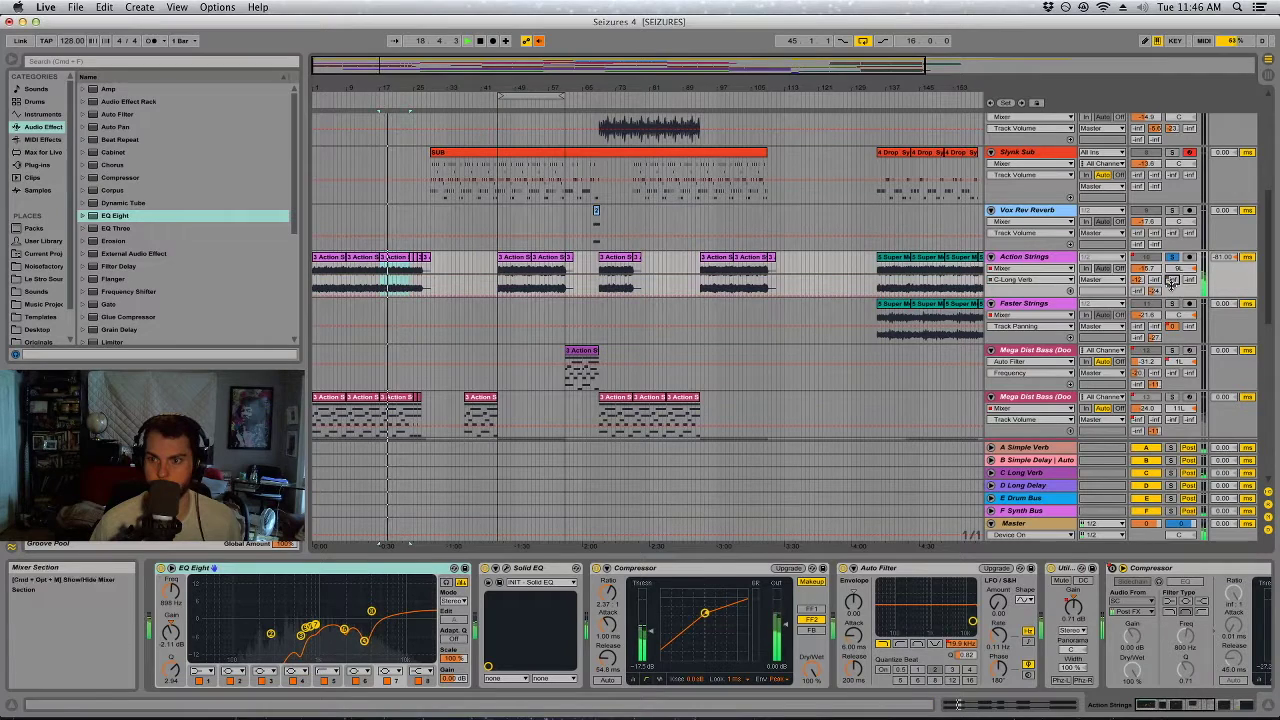
# Re-enable the overridden automation, slightly lower the Action Strings track's C-Long Verb send envelope and unsolo the track.
pyautogui.click(538, 41)
pyautogui.moveTo(531, 89); pyautogui.dragTo(531, 72)
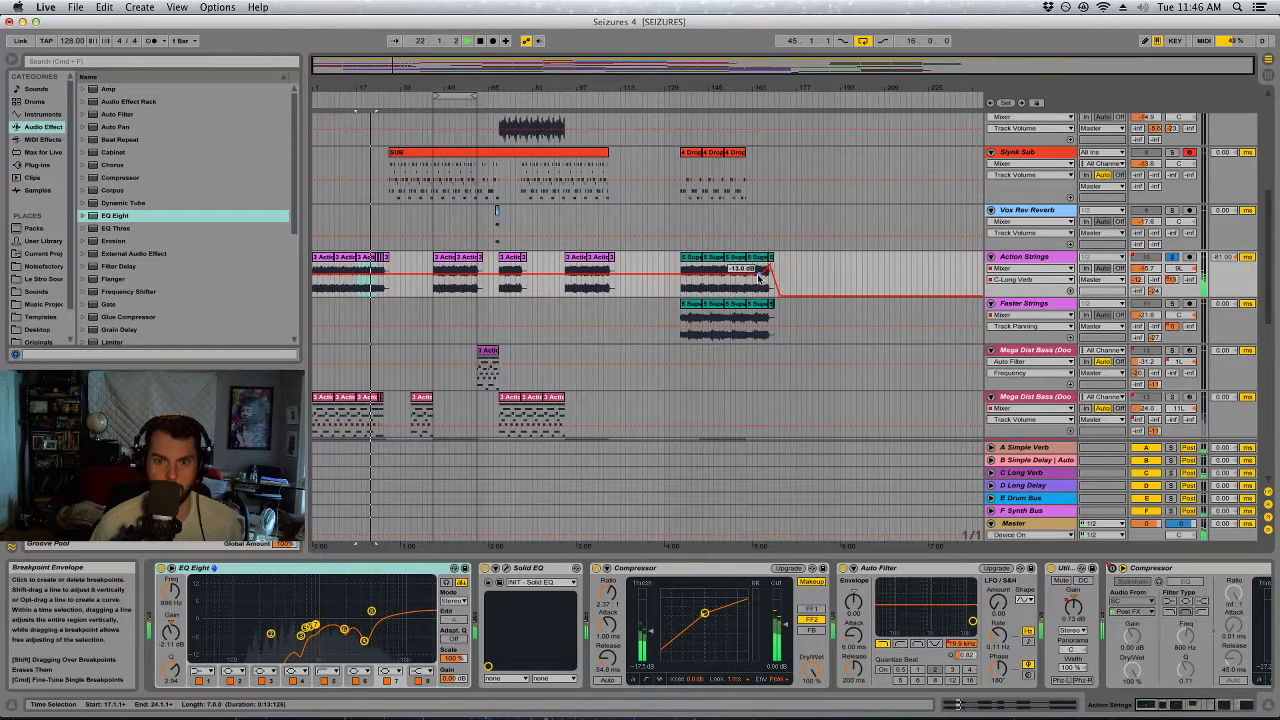
pyautogui.moveTo(759, 276); pyautogui.dragTo(759, 277)
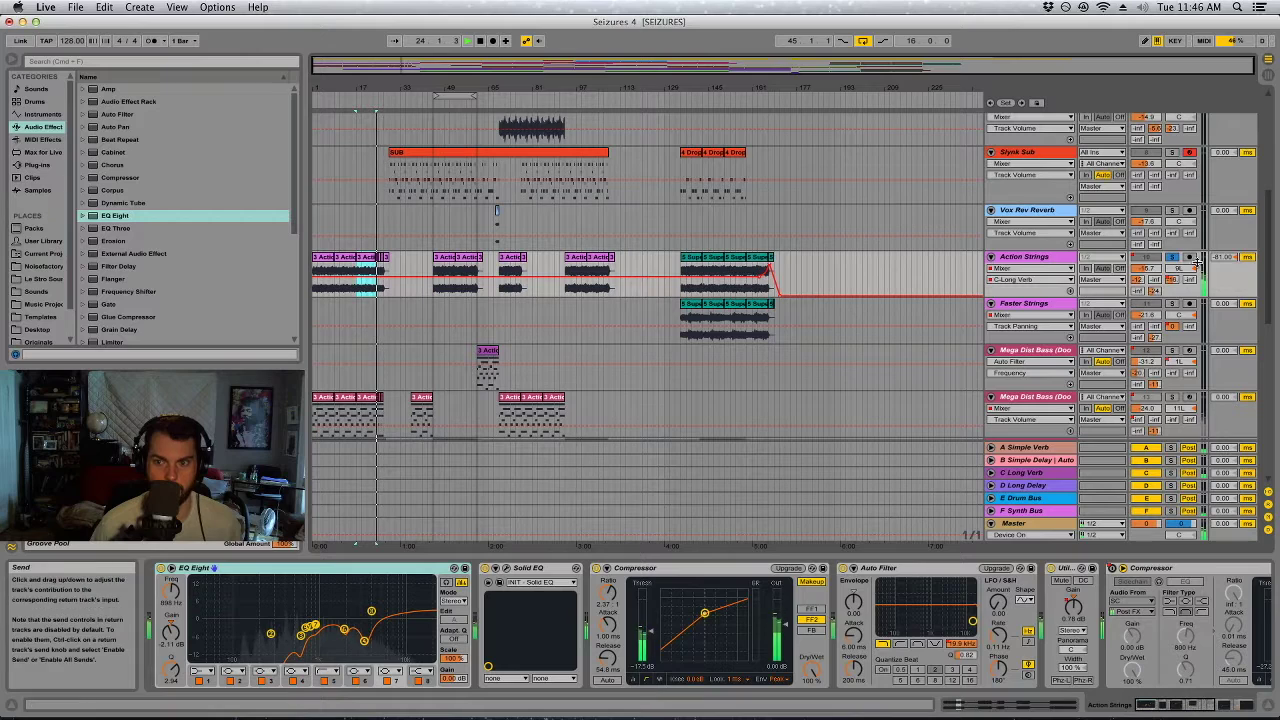
pyautogui.moveTo(888, 270); pyautogui.dragTo(808, 267)
pyautogui.click(808, 267)
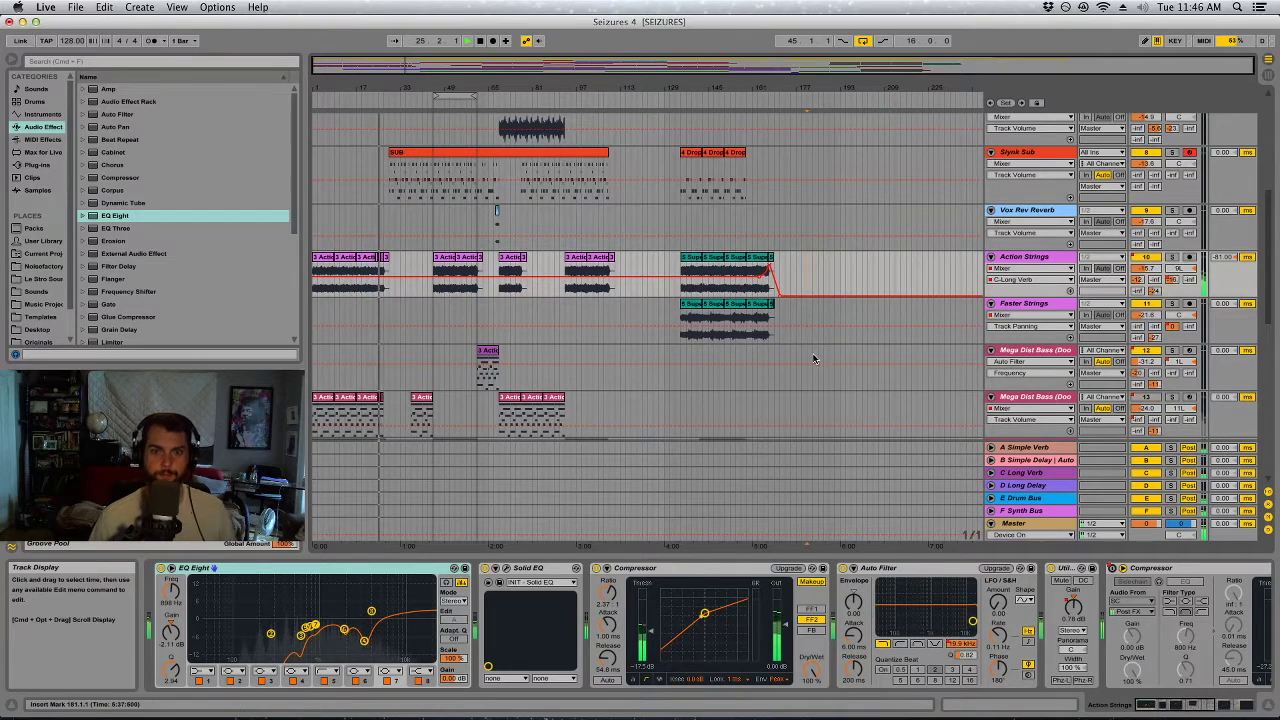
# Open the Damage Perc track's device chain and place the insert marker at bar 61, near the start of its clip.
pyautogui.scroll(3, 808, 360)
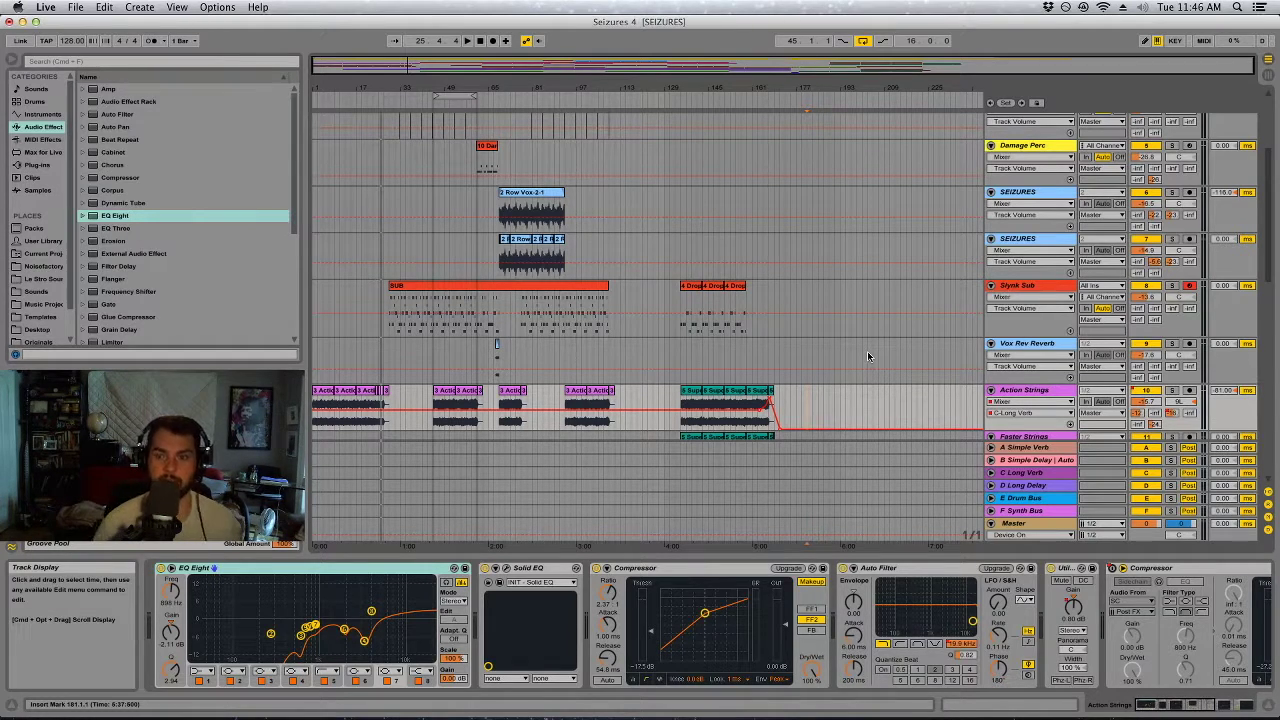
pyautogui.click(873, 305)
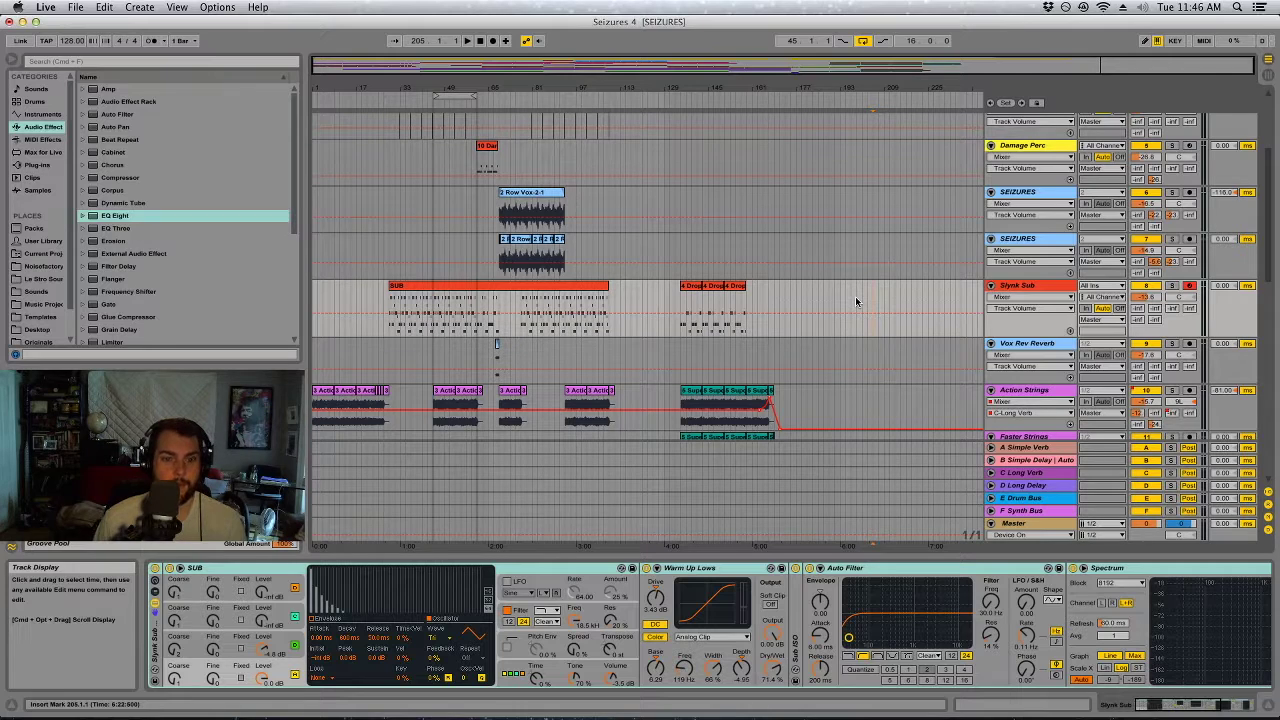
pyautogui.moveTo(488, 88); pyautogui.dragTo(482, 135)
pyautogui.click(501, 165)
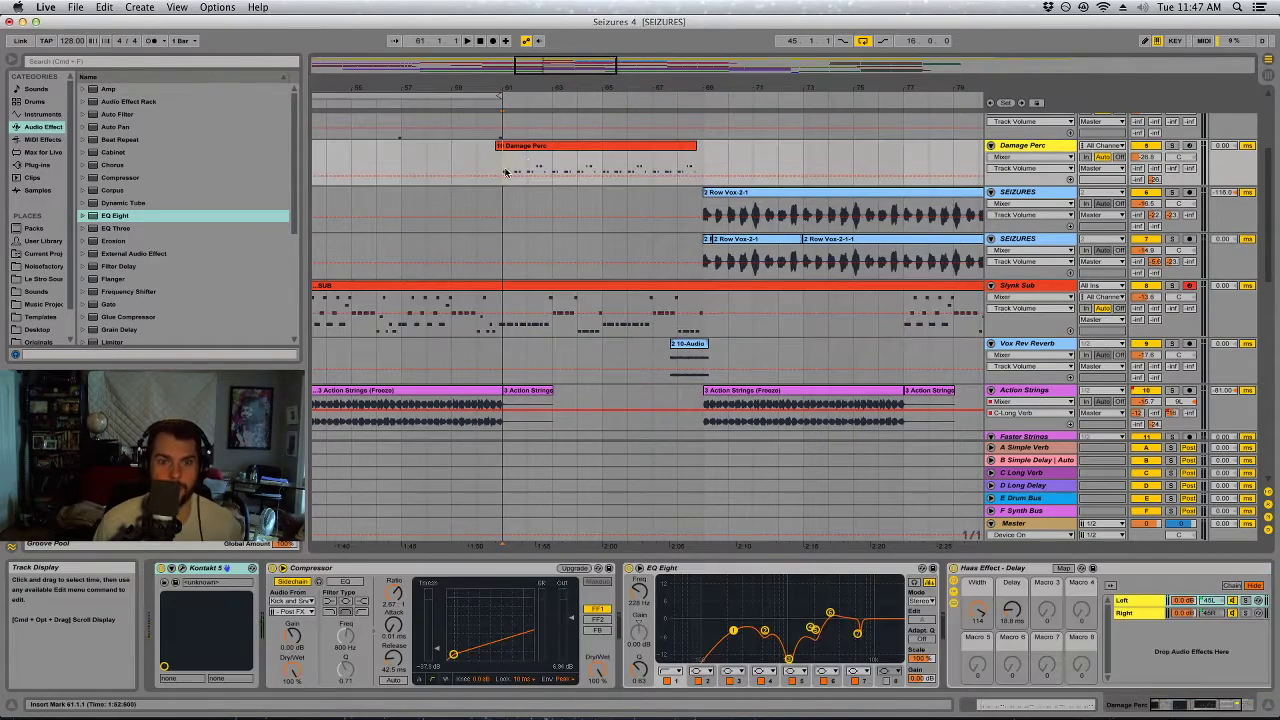
# Play from bar 61, audition the Damage Perc track in solo, and recolor its clip yellow.
pyautogui.press('space')
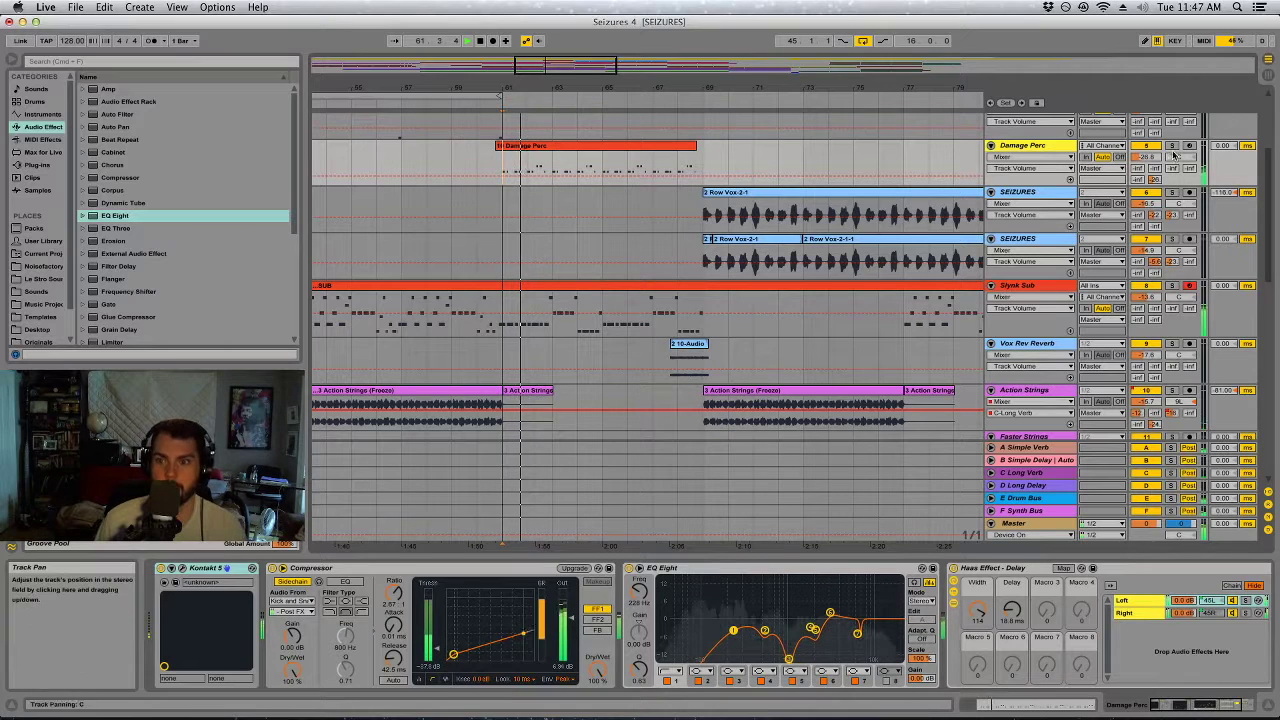
pyautogui.click(1173, 146)
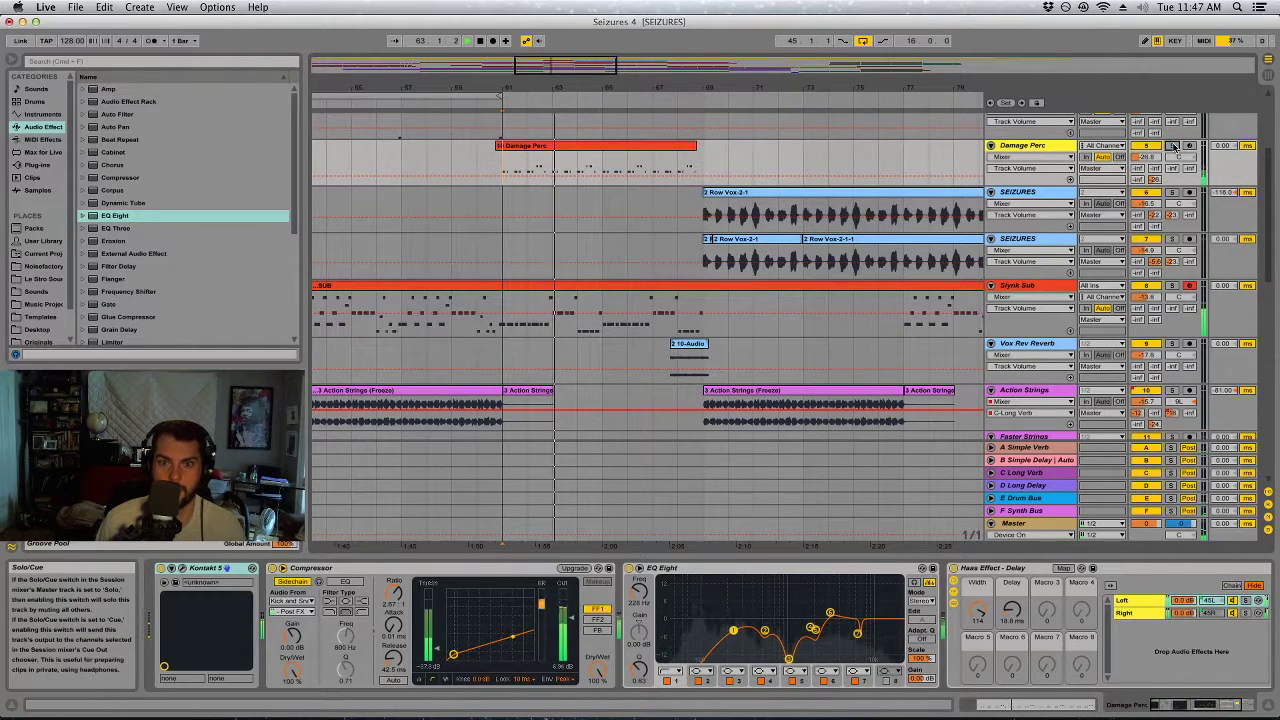
pyautogui.rightClick(682, 155)
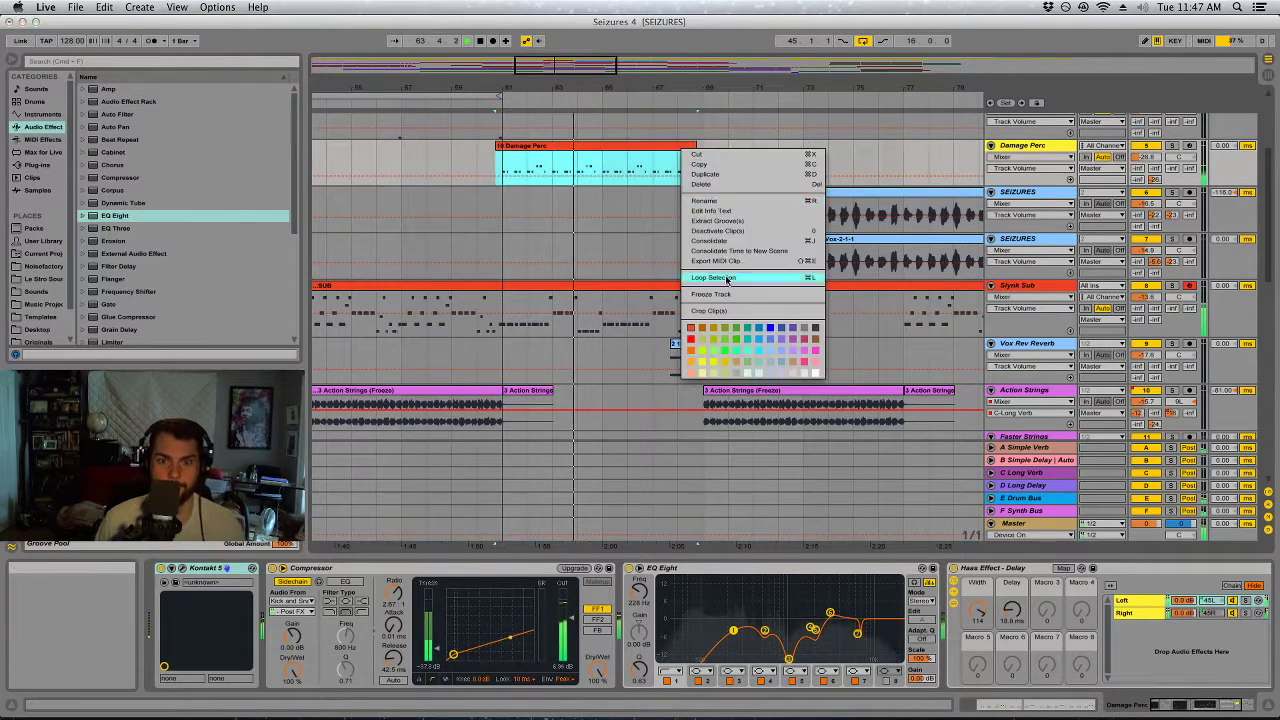
pyautogui.click(703, 361)
# Audition the two SEIZURES vocal tracks in solo one at a time, and bring up the upper one's device chain.
pyautogui.moveTo(718, 86); pyautogui.dragTo(718, 12)
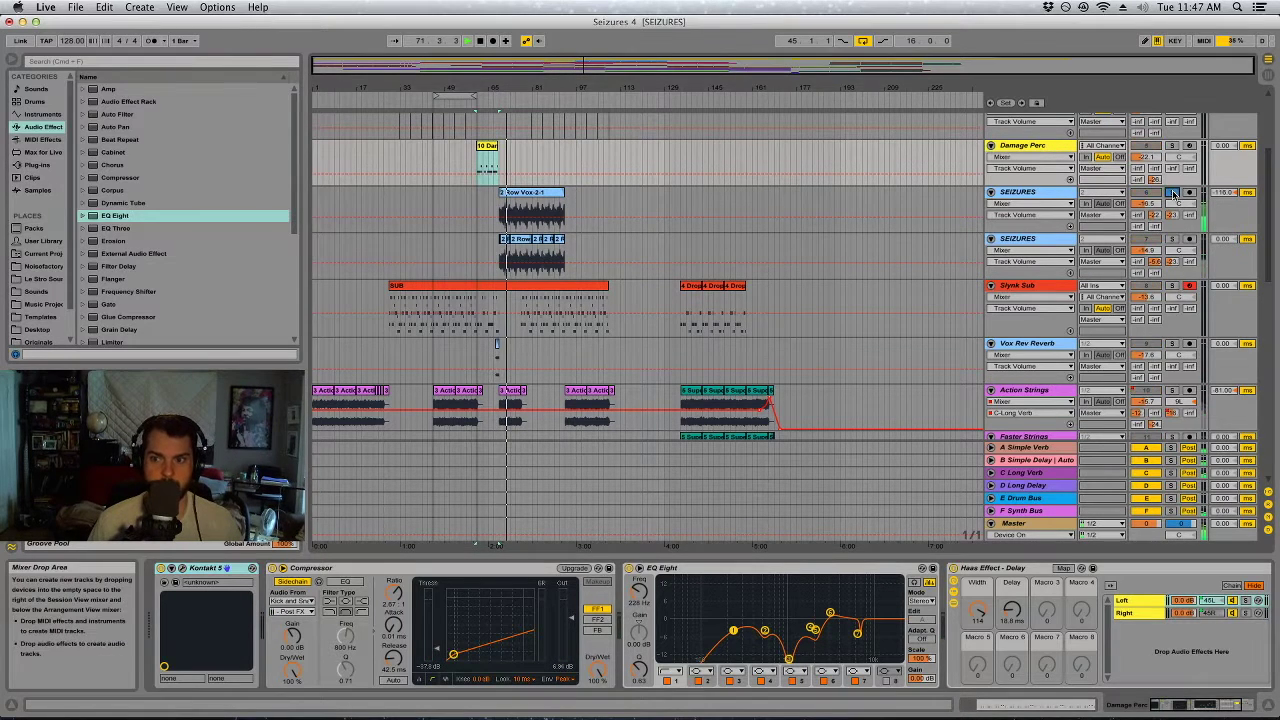
pyautogui.click(1173, 240)
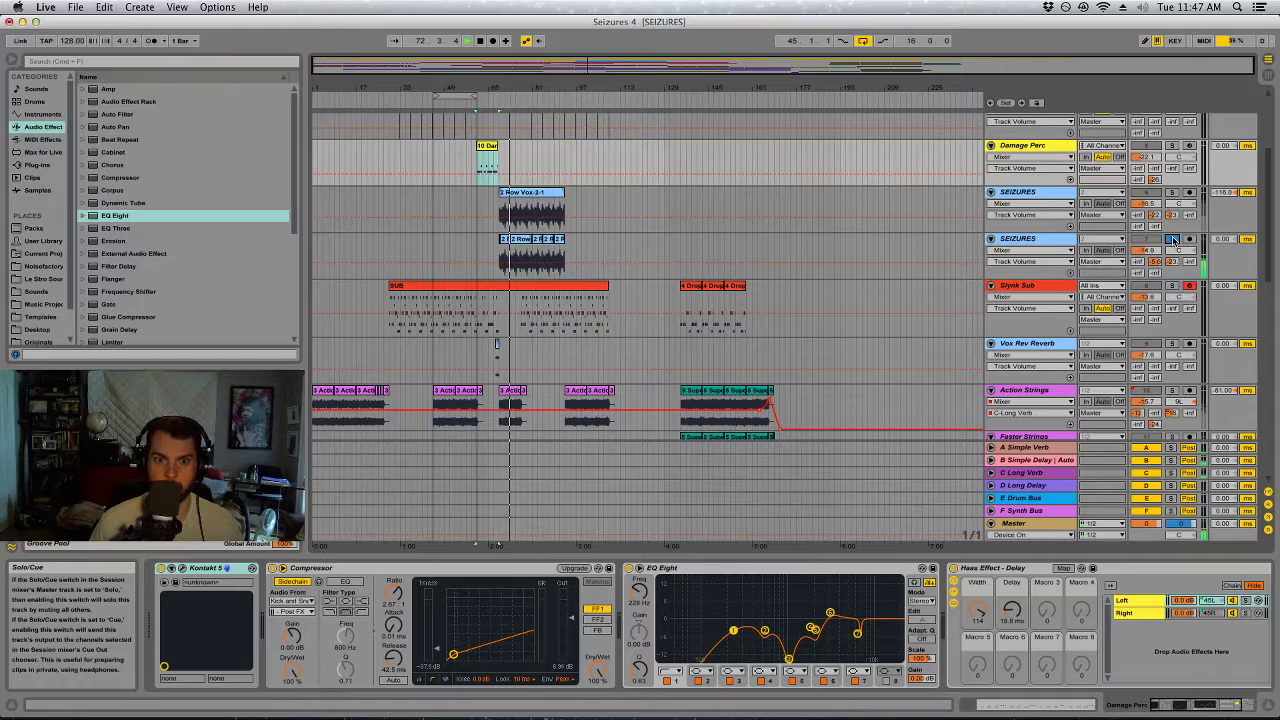
pyautogui.moveTo(504, 92); pyautogui.dragTo(672, 200)
pyautogui.click(1173, 192)
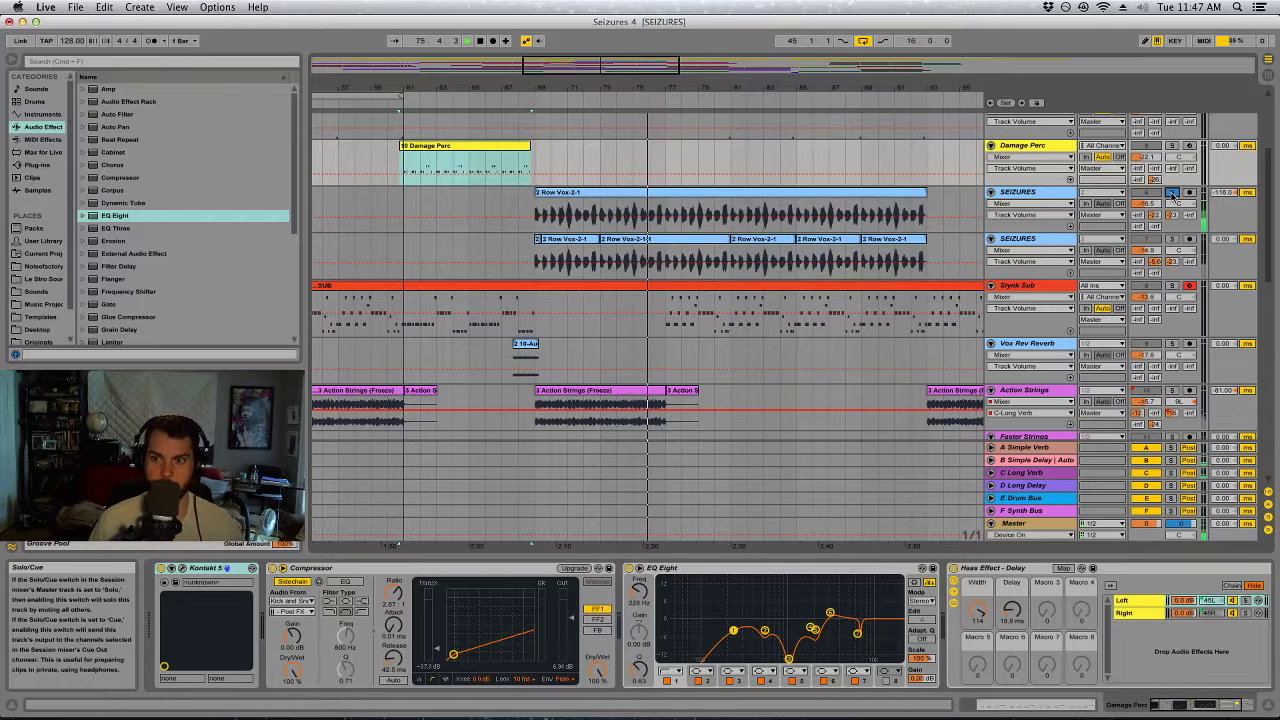
pyautogui.click(1046, 199)
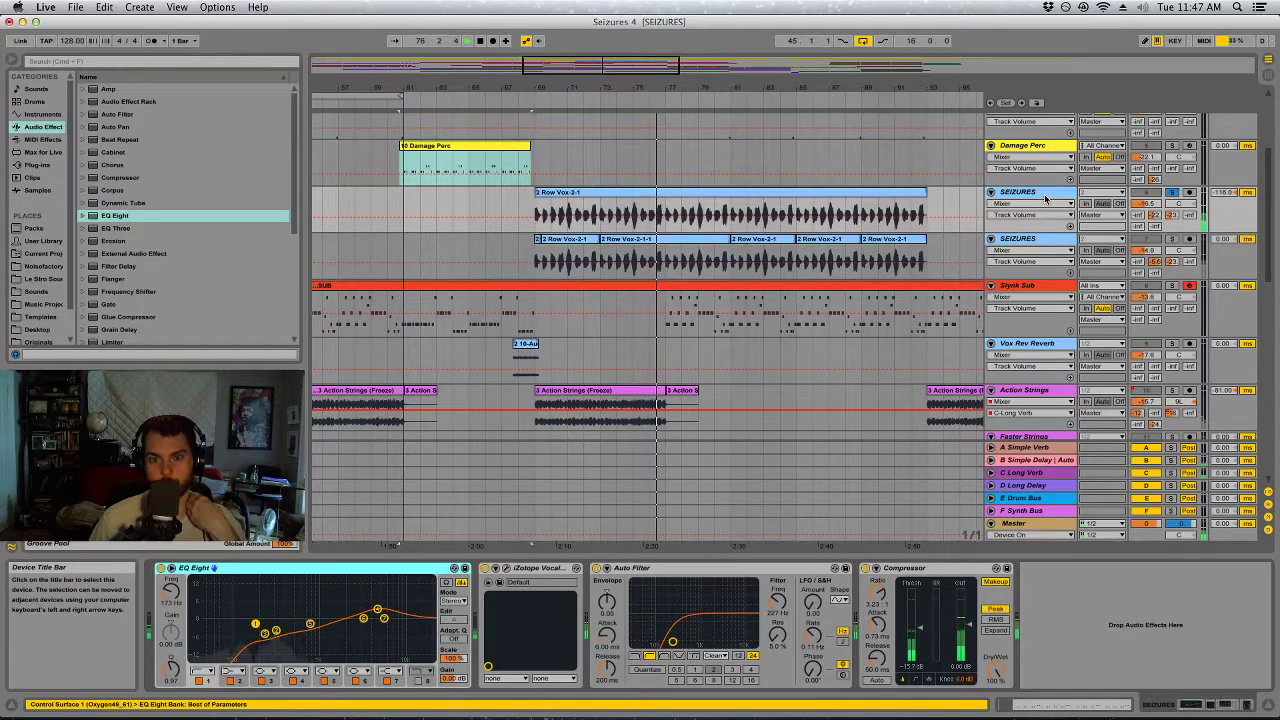
pyautogui.click(1172, 192)
# Set the upper SEIZURES track's volume to -16.9 dB, then fine-tune its EQ Eight low-mid bands and raise the low cut to 255 Hz.
pyautogui.click(1146, 192)
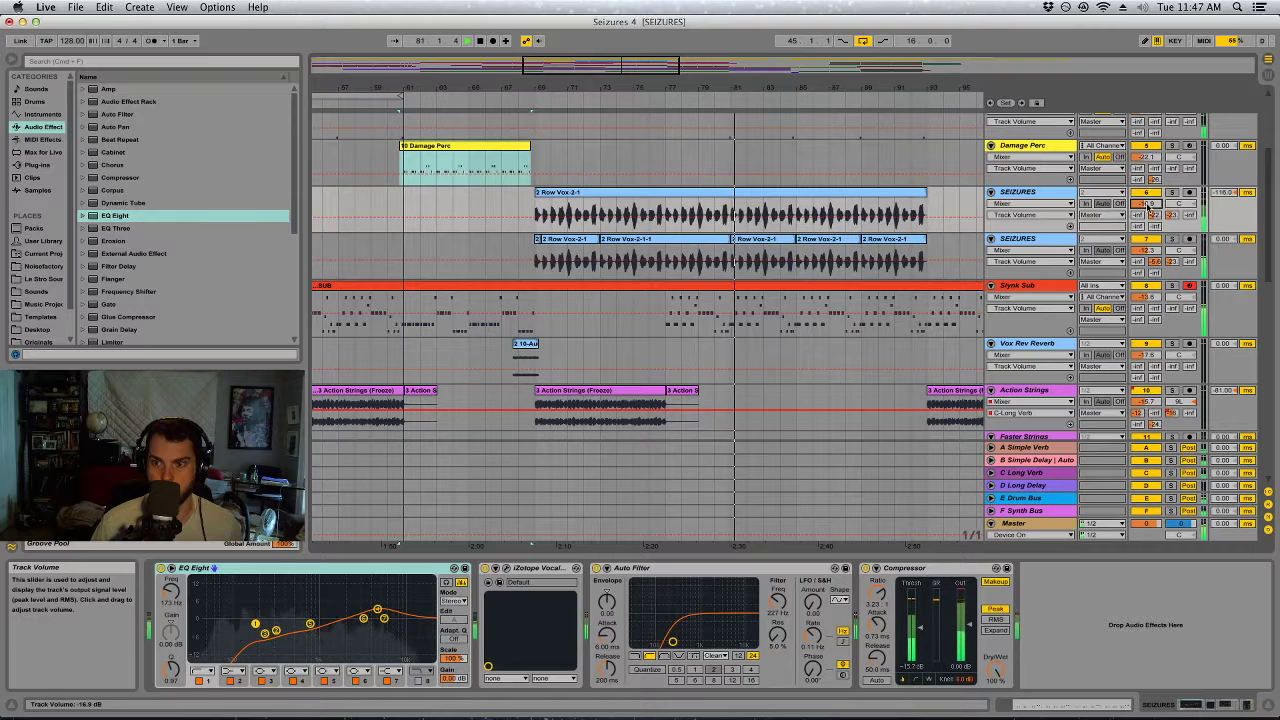
pyautogui.click(1040, 193)
pyautogui.click(277, 631)
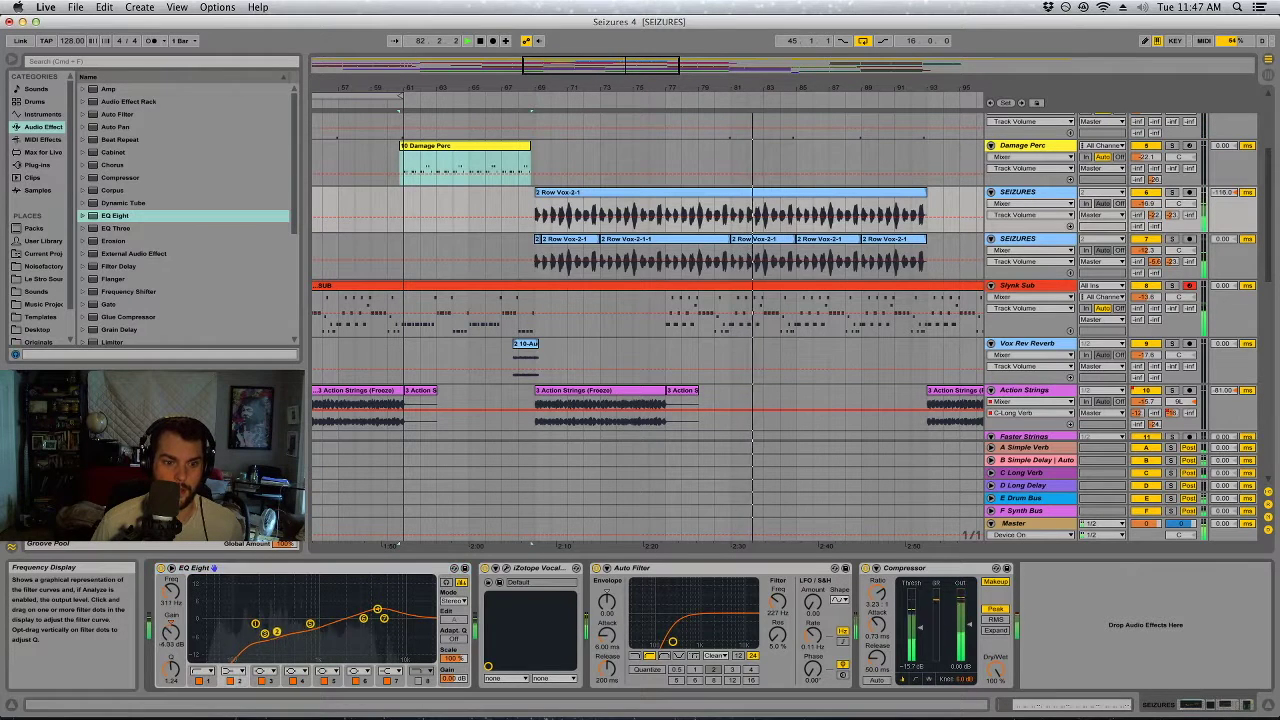
pyautogui.moveTo(310, 626); pyautogui.dragTo(308, 628)
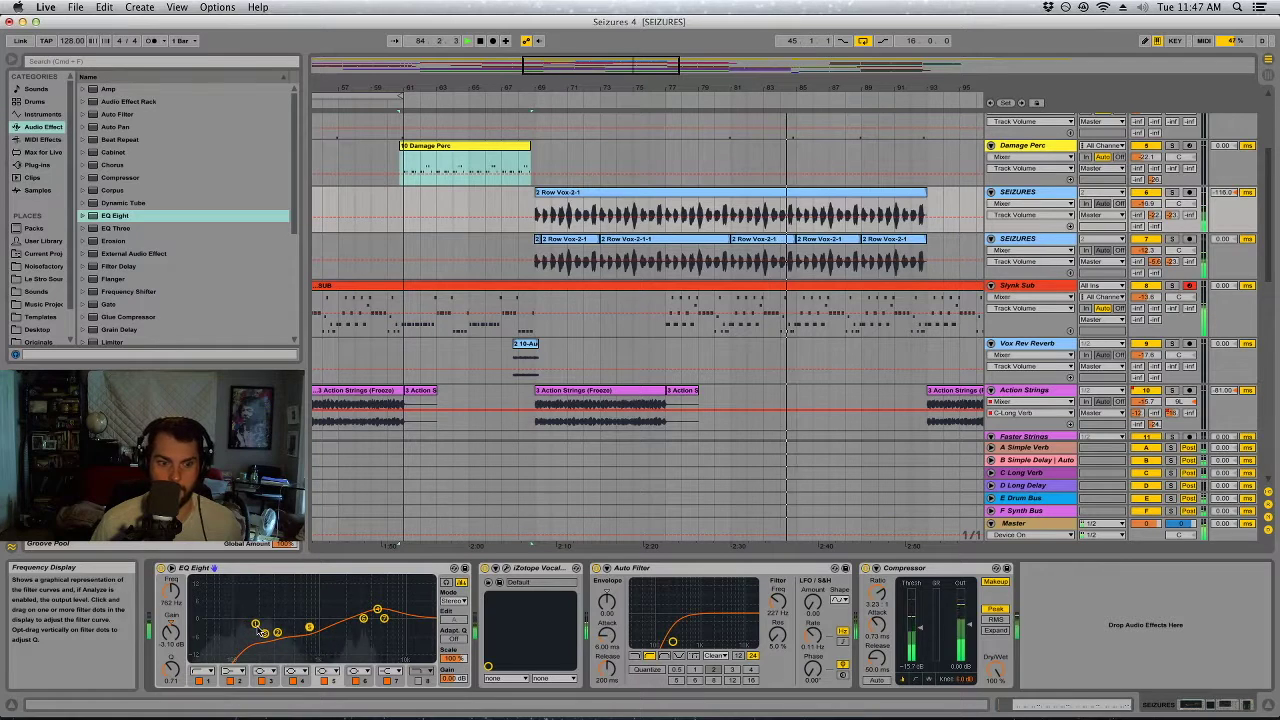
pyautogui.moveTo(259, 622); pyautogui.dragTo(265, 623)
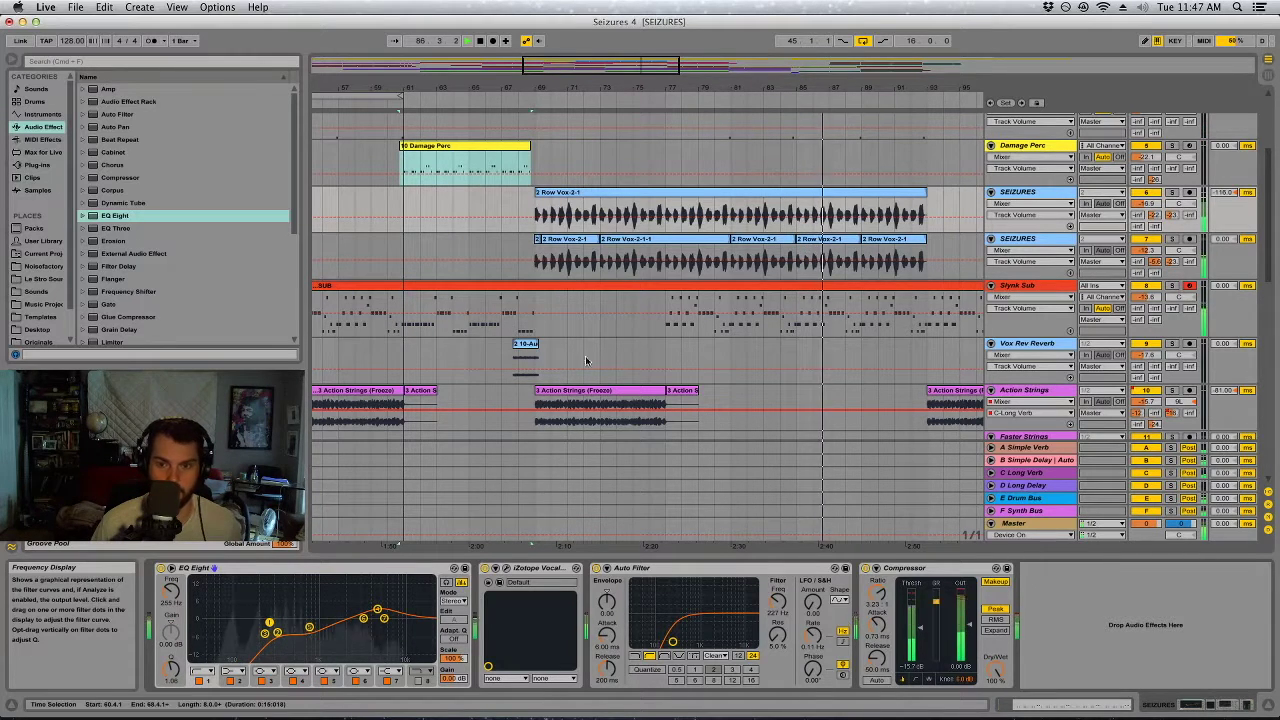
# Bring up the lower SEIZURES track's device chain, play from bar 89, and inspect its first Compressor's settings.
pyautogui.moveTo(804, 88); pyautogui.dragTo(668, 88)
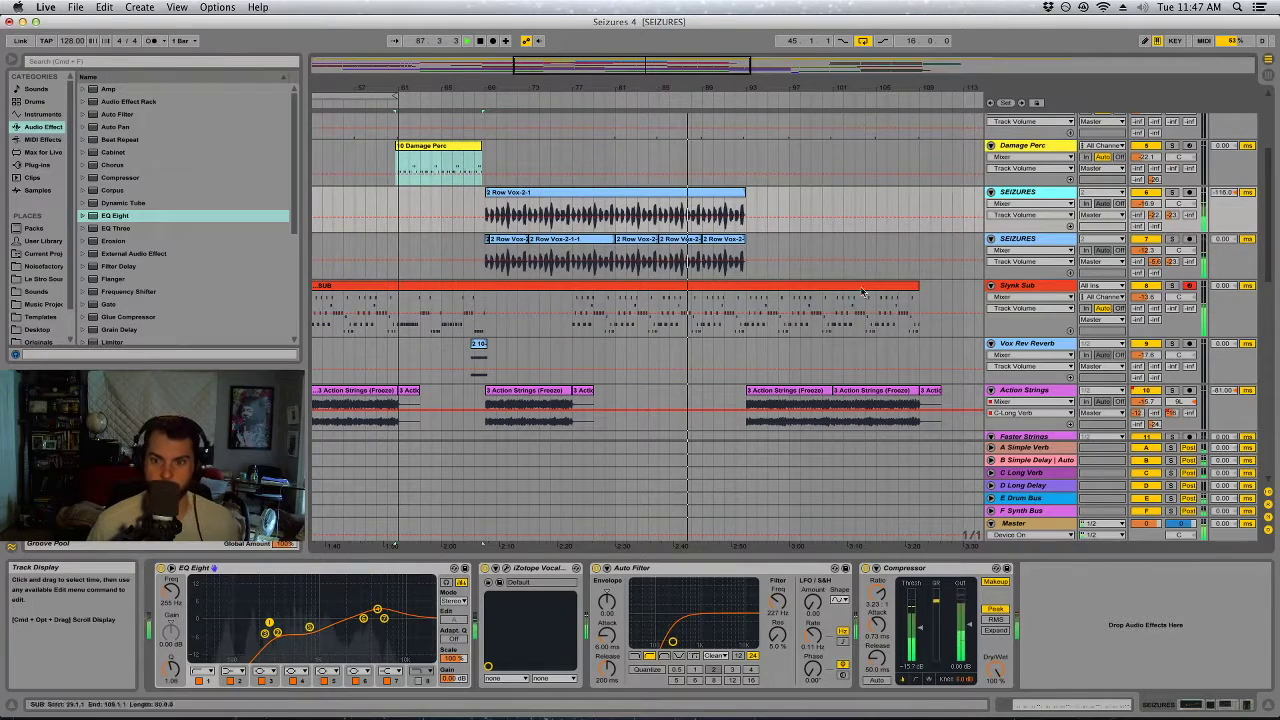
pyautogui.press('space')
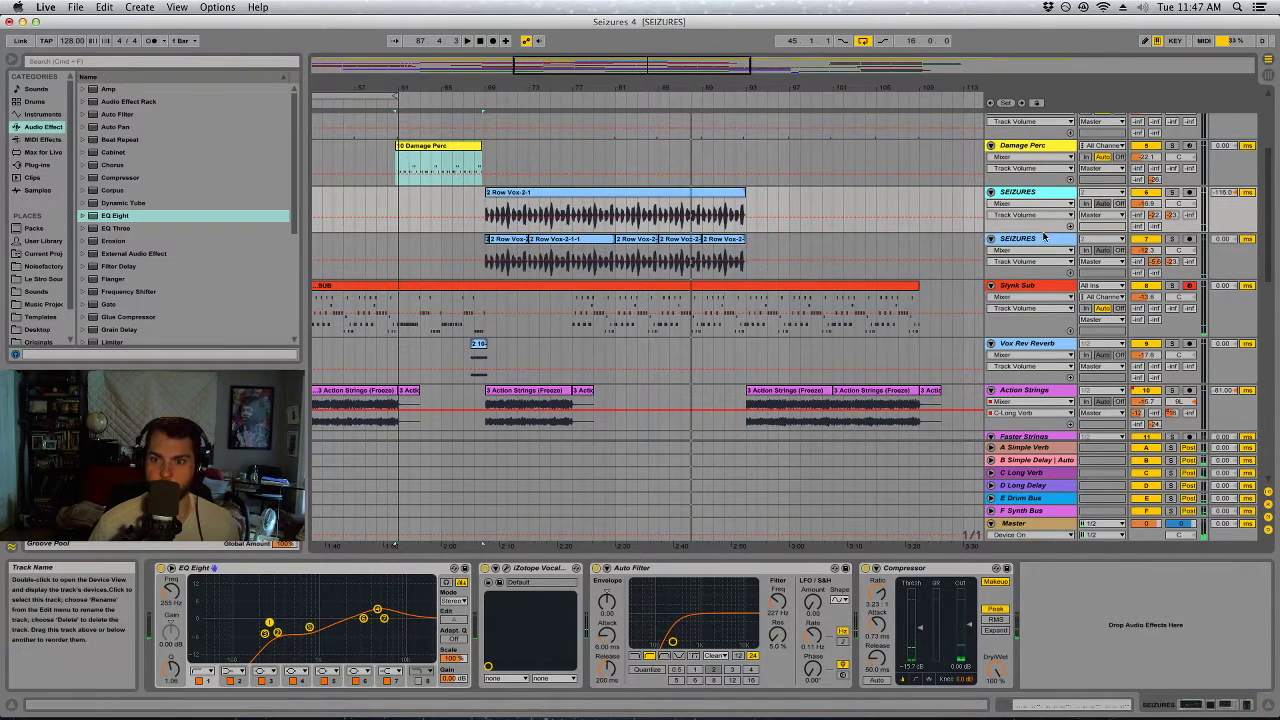
pyautogui.click(995, 253)
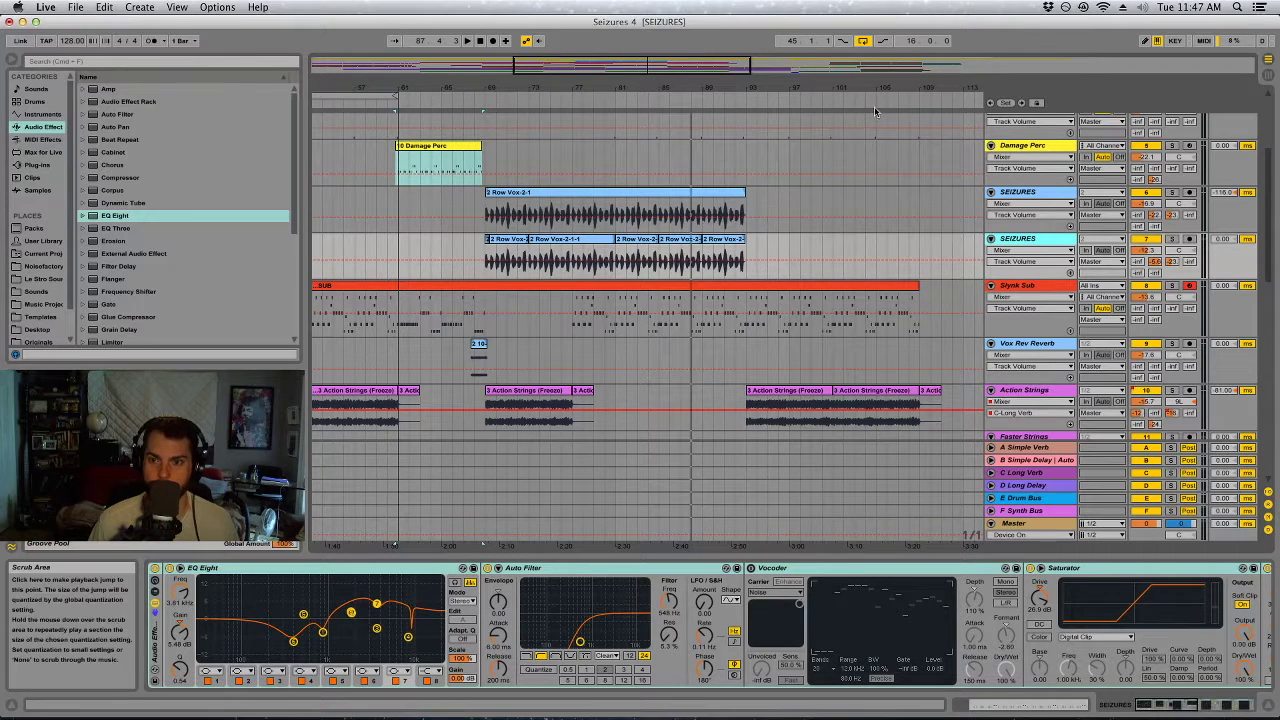
pyautogui.moveTo(724, 90); pyautogui.dragTo(724, 112)
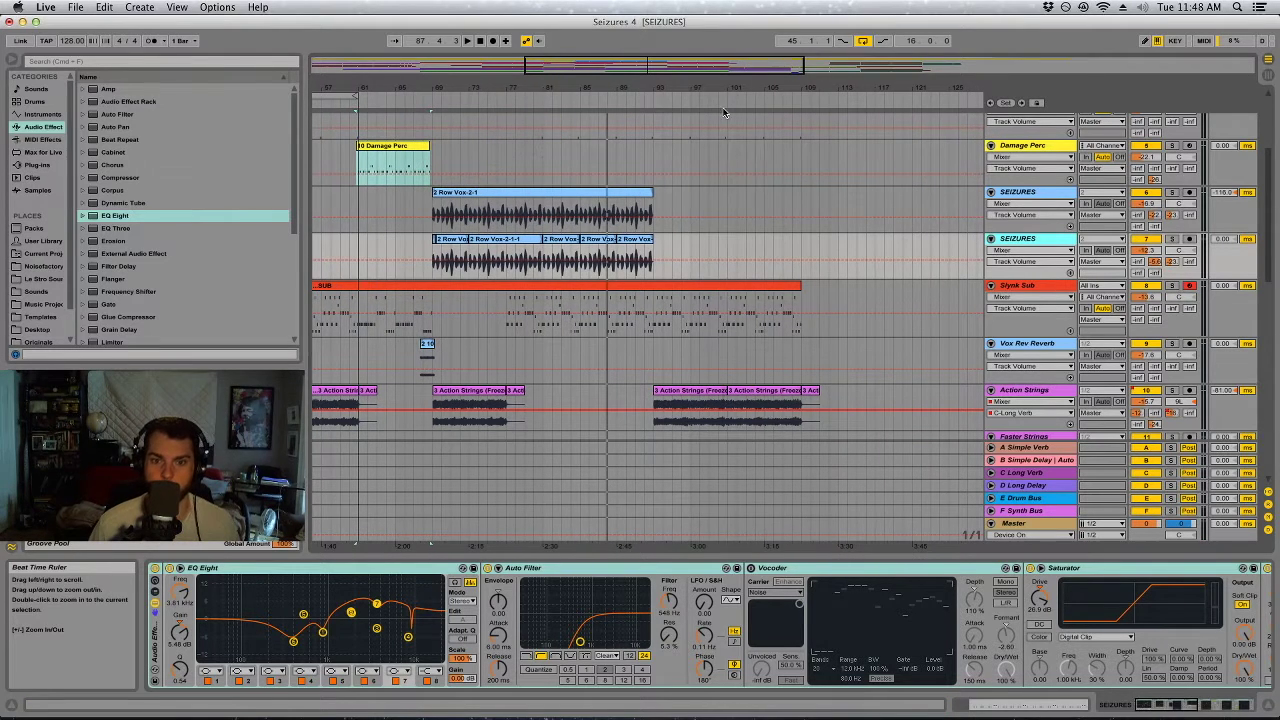
pyautogui.click(622, 255)
pyautogui.press('space')
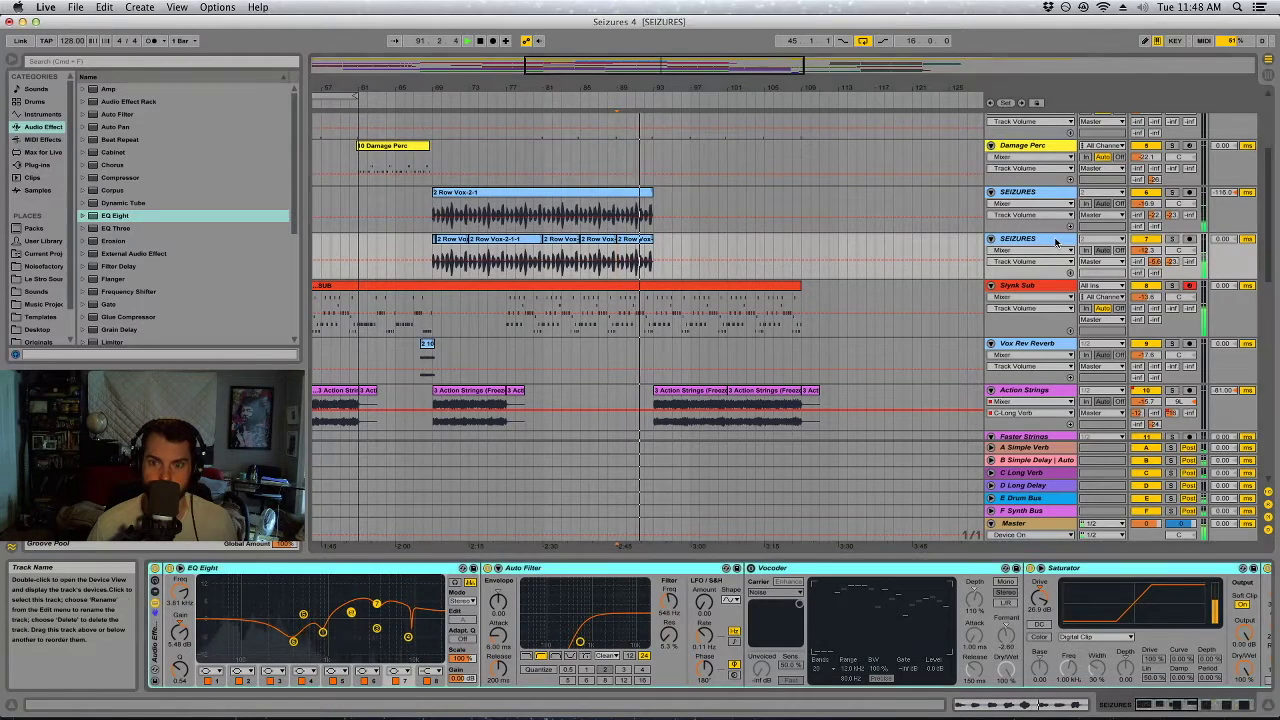
pyautogui.click(1175, 706)
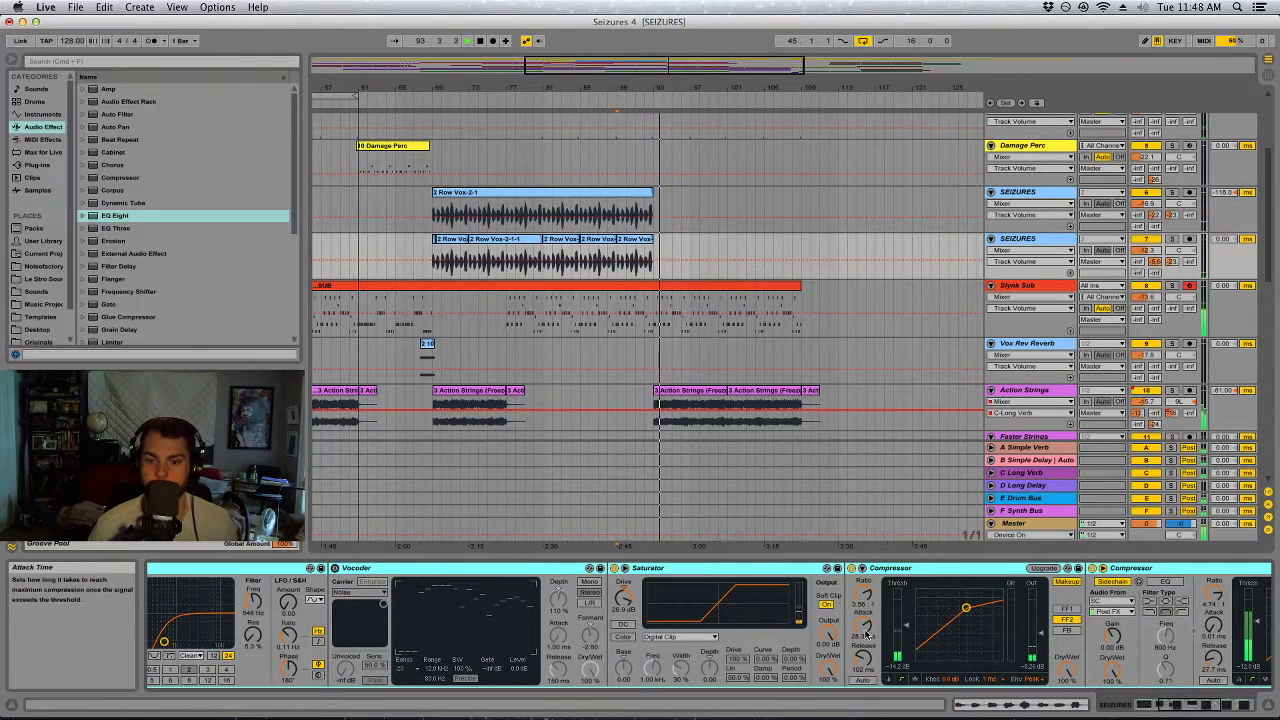
pyautogui.click(863, 592)
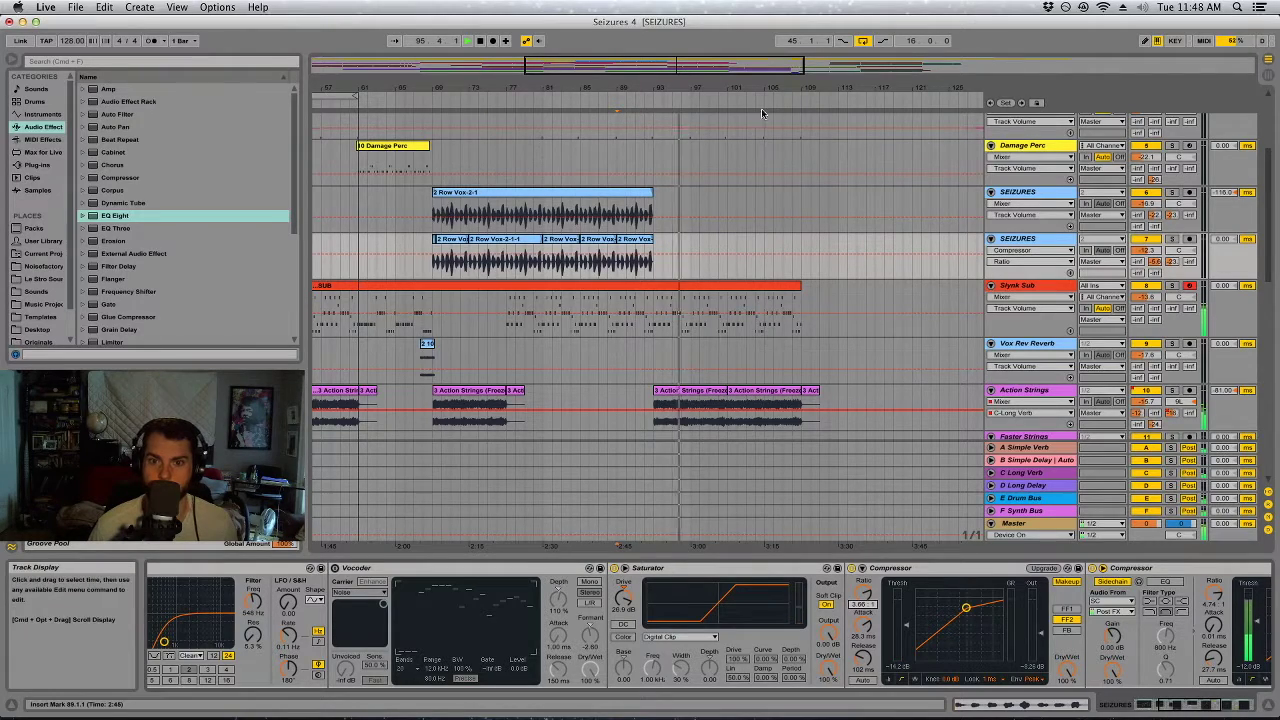
# Unfold the Kick and Snare rack's chains in the Session View mixer and set the NCT4 Hihat chain's volume to -24 dB.
pyautogui.moveTo(772, 89); pyautogui.dragTo(666, 91)
pyautogui.scroll(-3, 765, 297)
pyautogui.scroll(7, 766, 309)
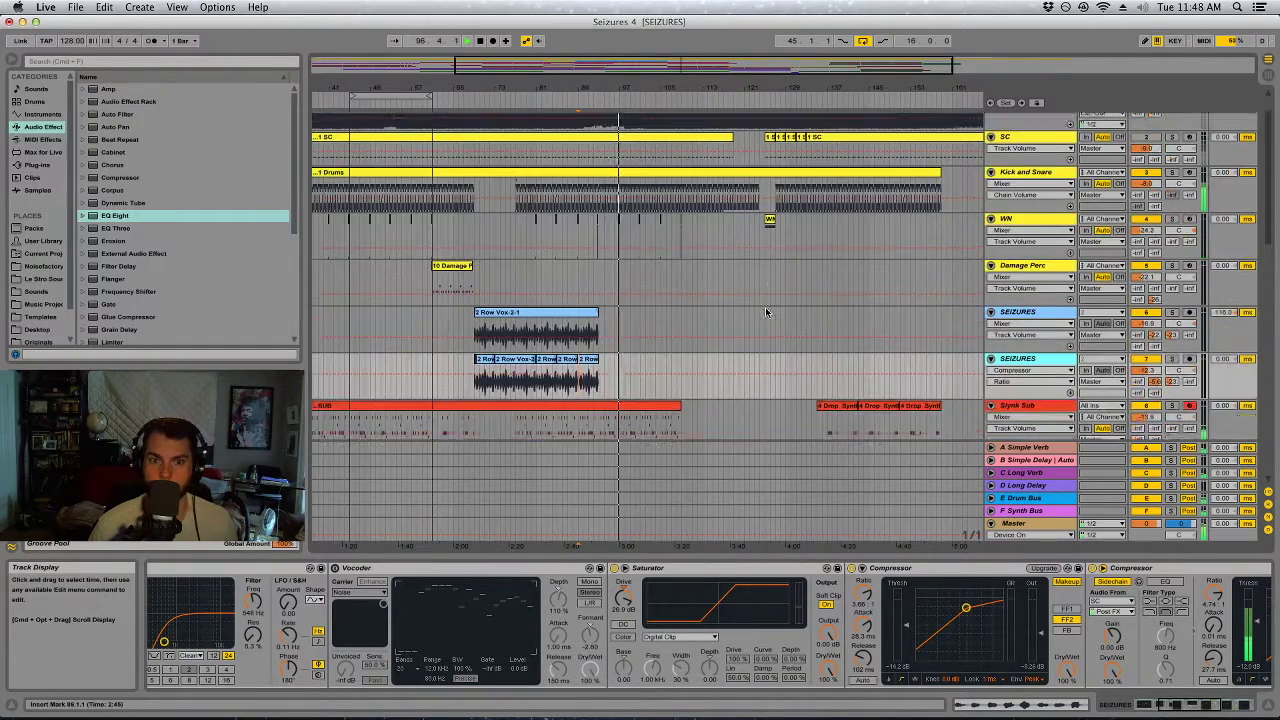
pyautogui.press('Tab')
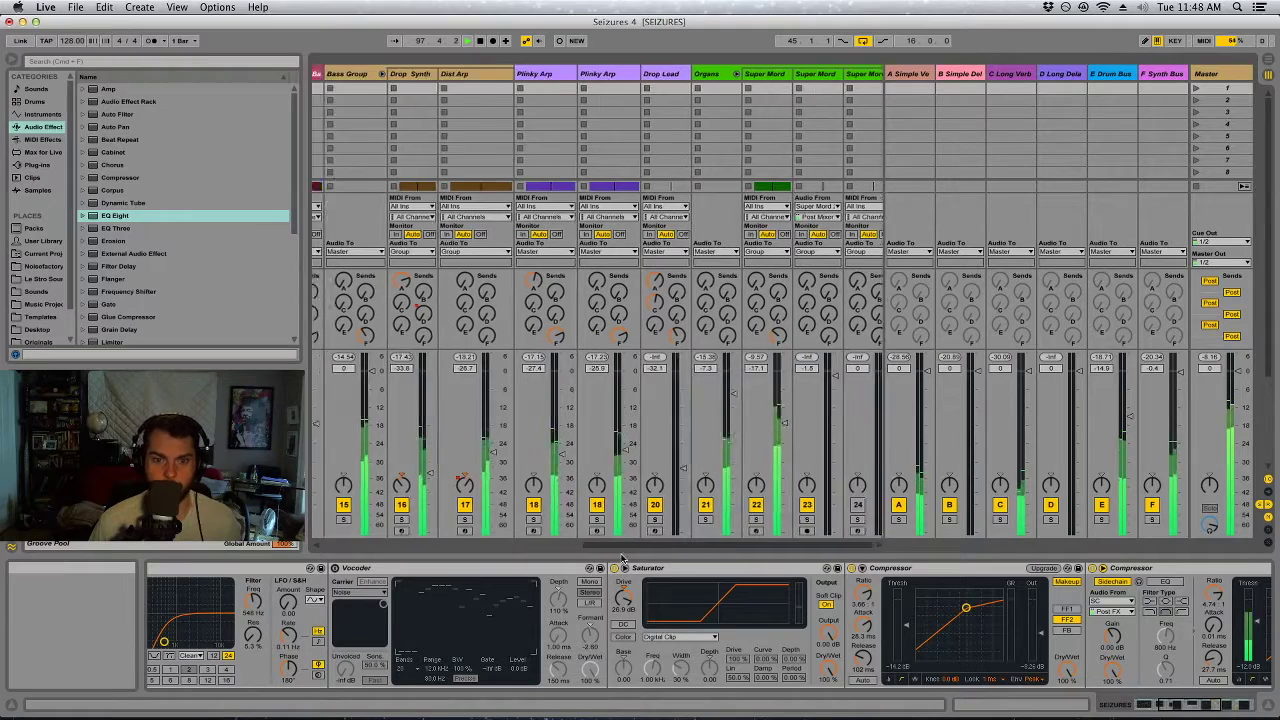
pyautogui.hscroll(-10, 621, 557)
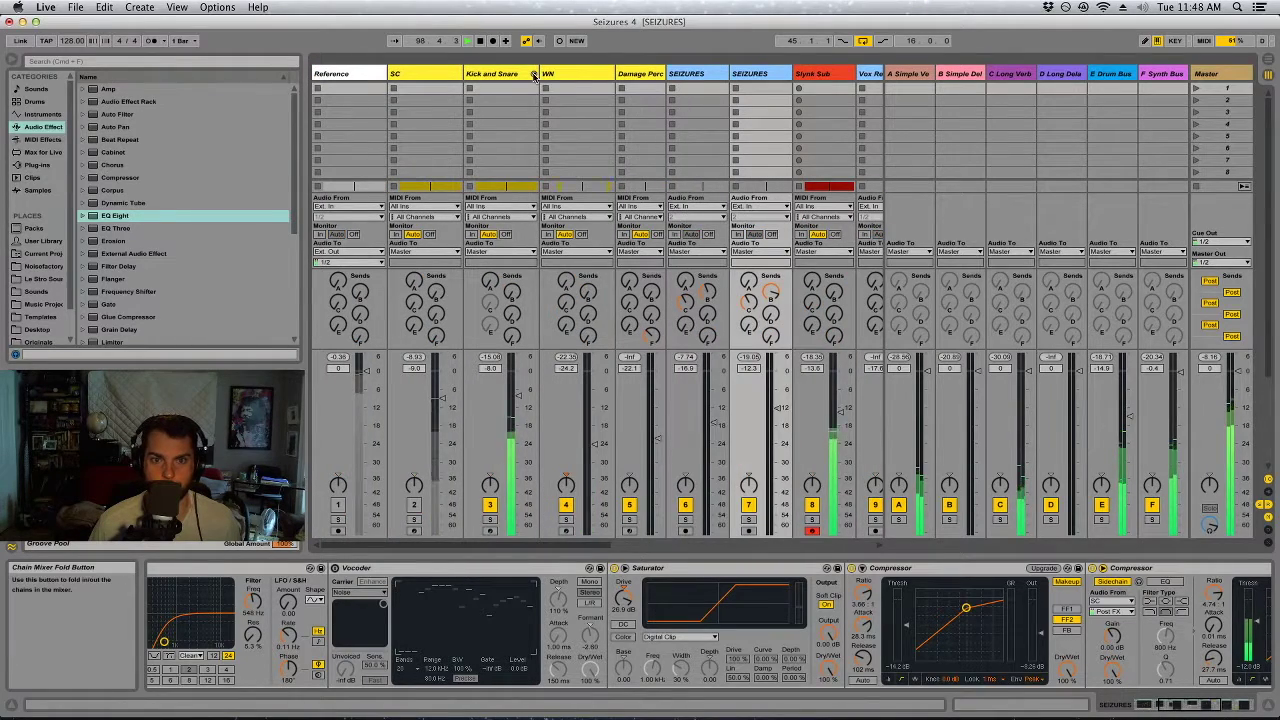
pyautogui.click(534, 76)
pyautogui.hscroll(5, 613, 545)
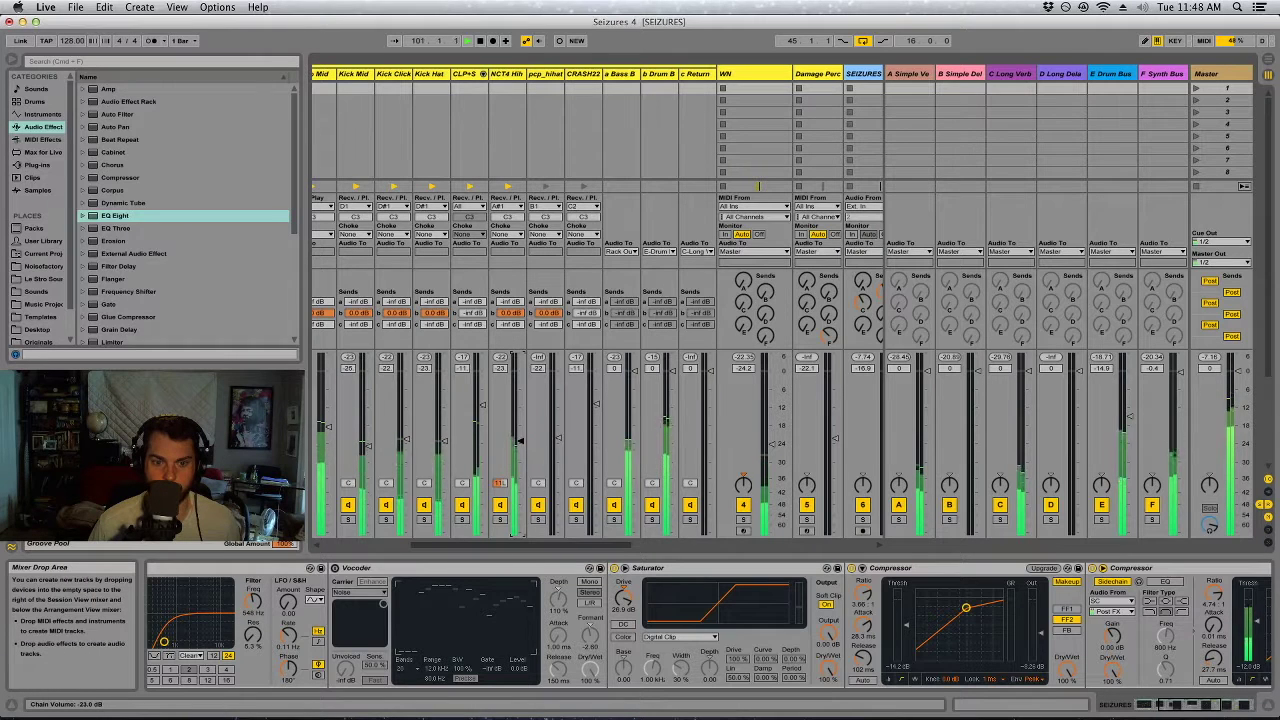
pyautogui.moveTo(519, 441); pyautogui.dragTo(519, 443)
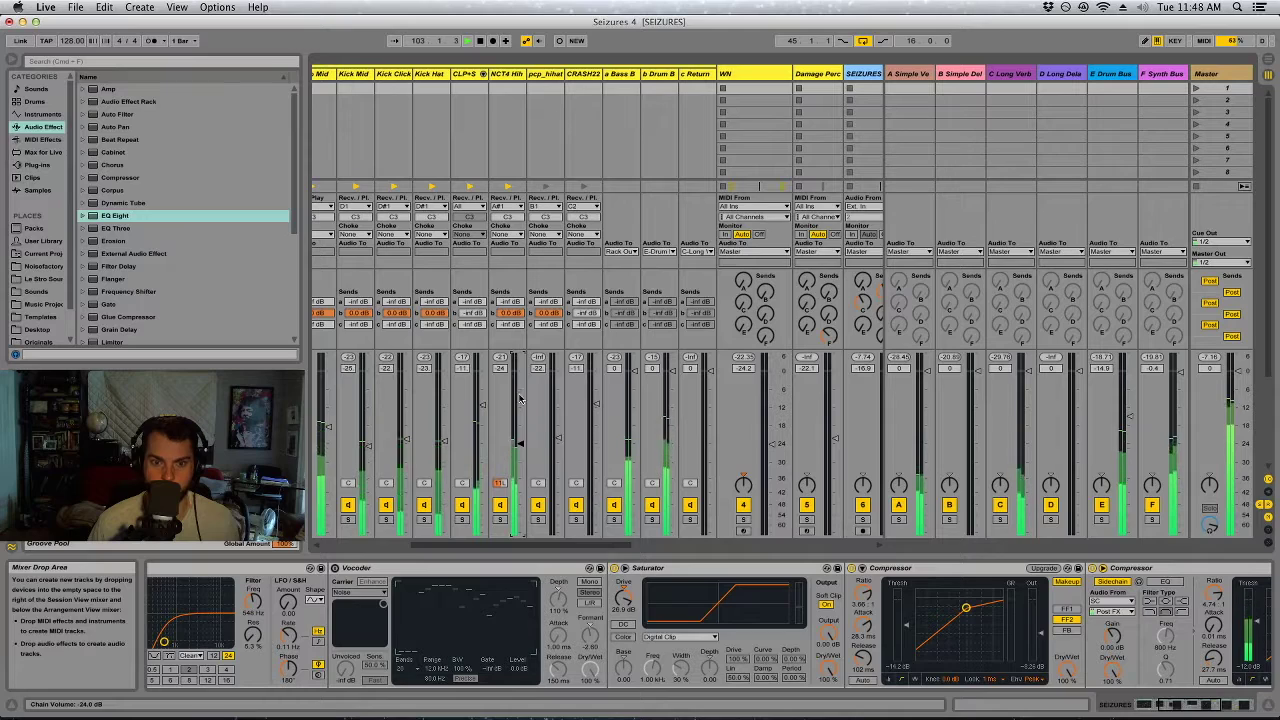
# Bring up the NCT4 Hihat chain's devices and shift band 7 of its EQ Eight lower in frequency.
pyautogui.click(519, 76)
pyautogui.click(530, 74)
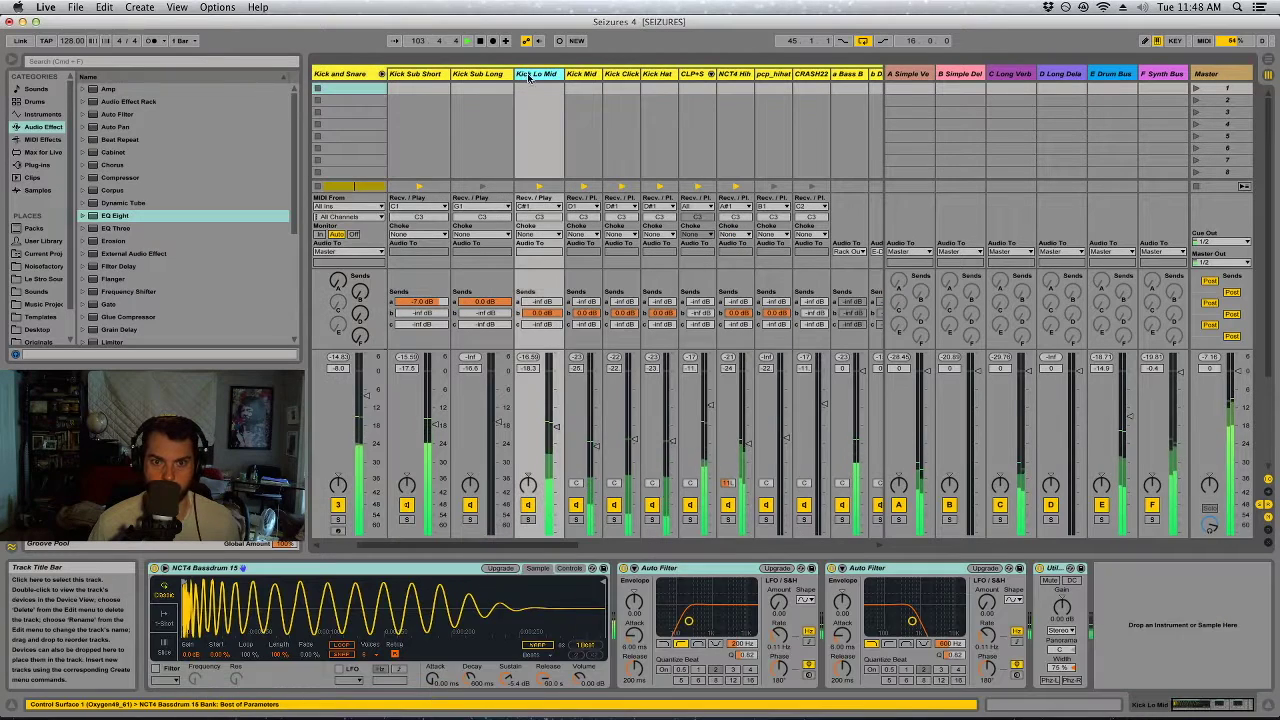
pyautogui.click(745, 82)
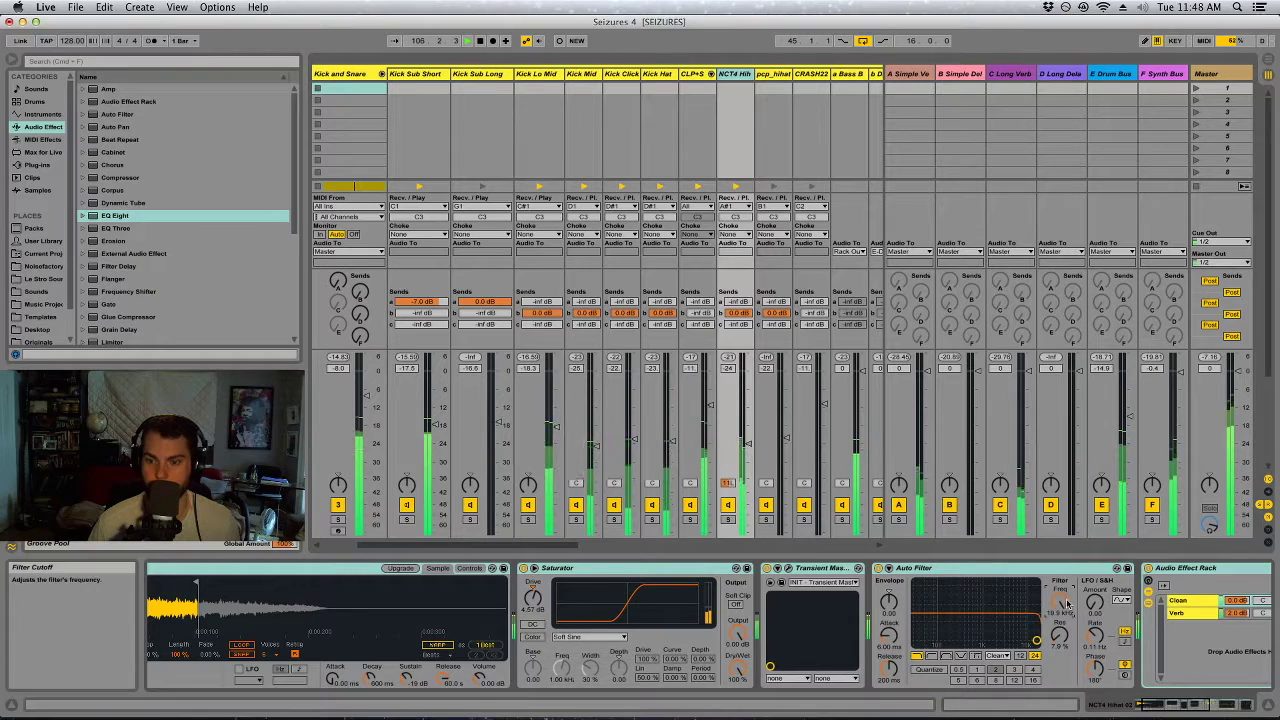
pyautogui.click(1187, 712)
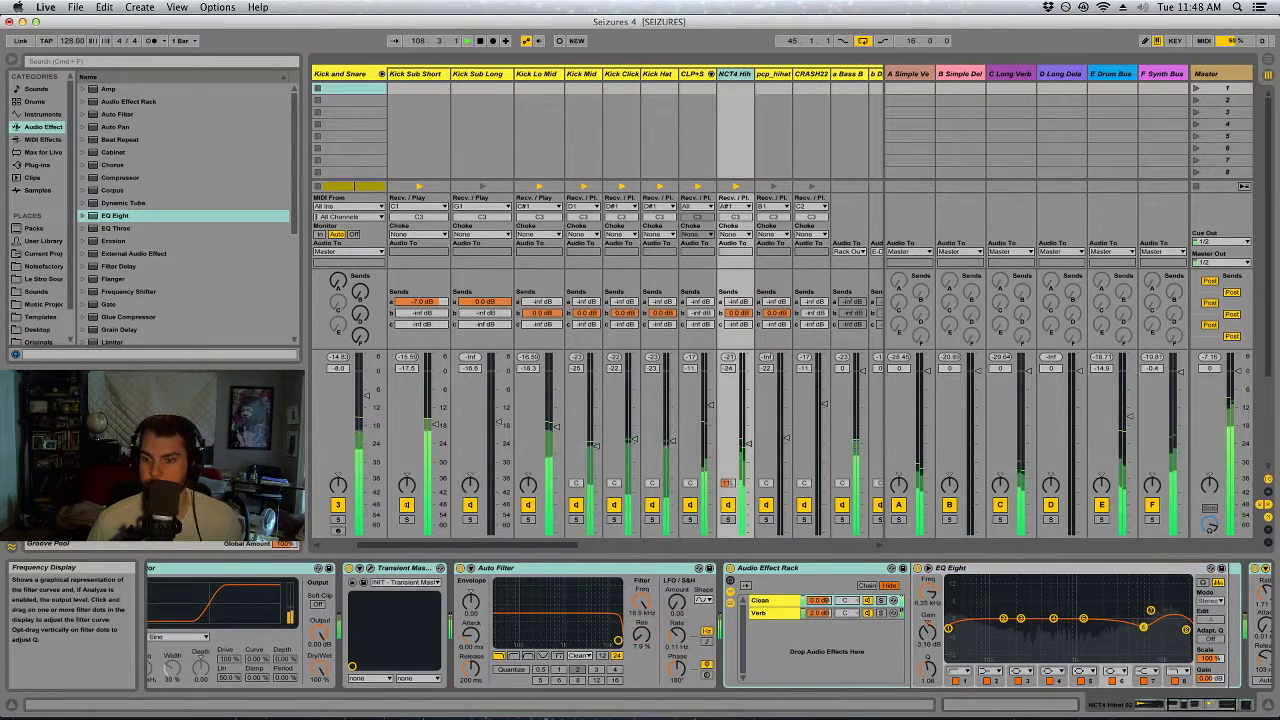
pyautogui.moveTo(1143, 626); pyautogui.dragTo(1132, 607)
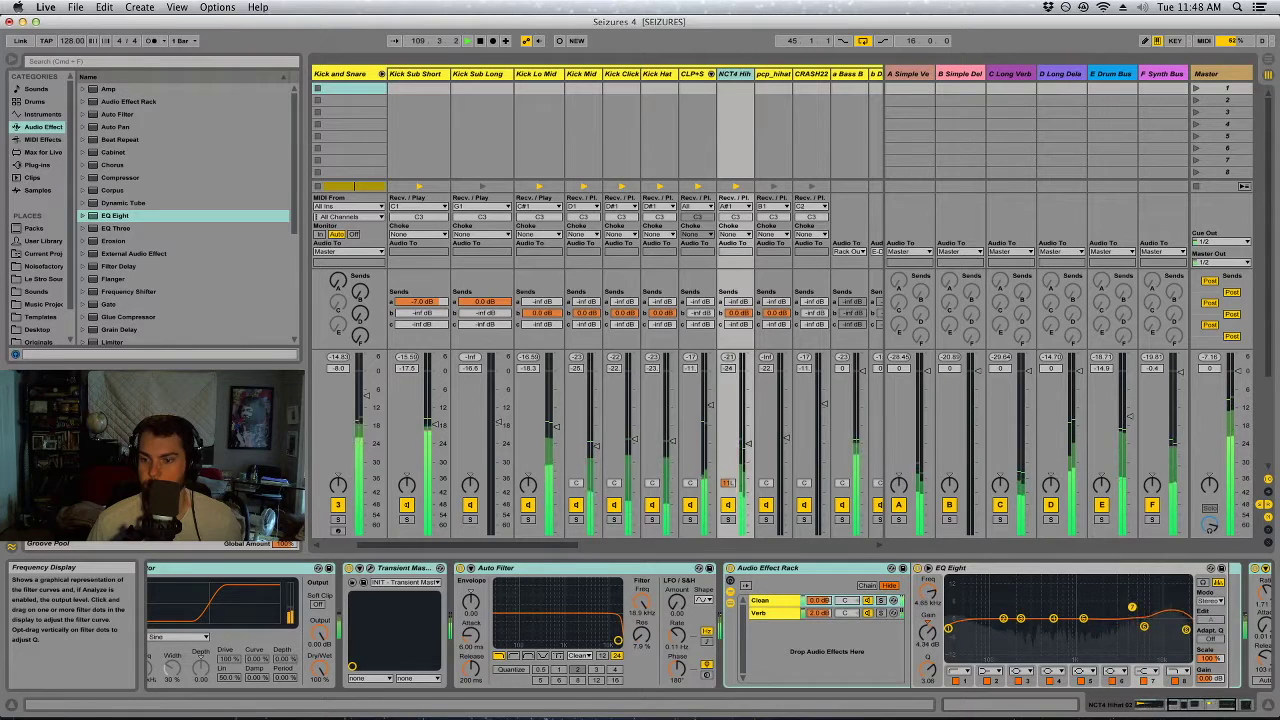
# Restart playback from bar 89 and fold the Kick and Snare rack's chains in the Session View mixer.
pyautogui.press('Tab')
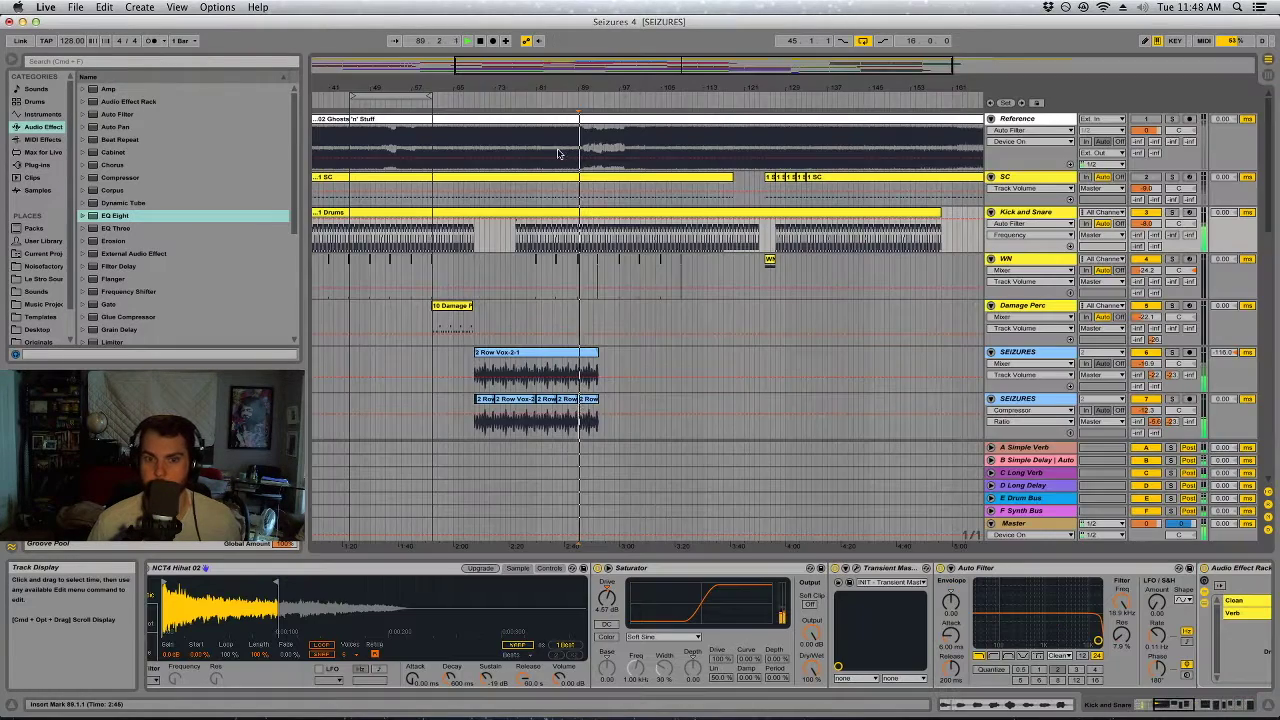
pyautogui.press('Tab')
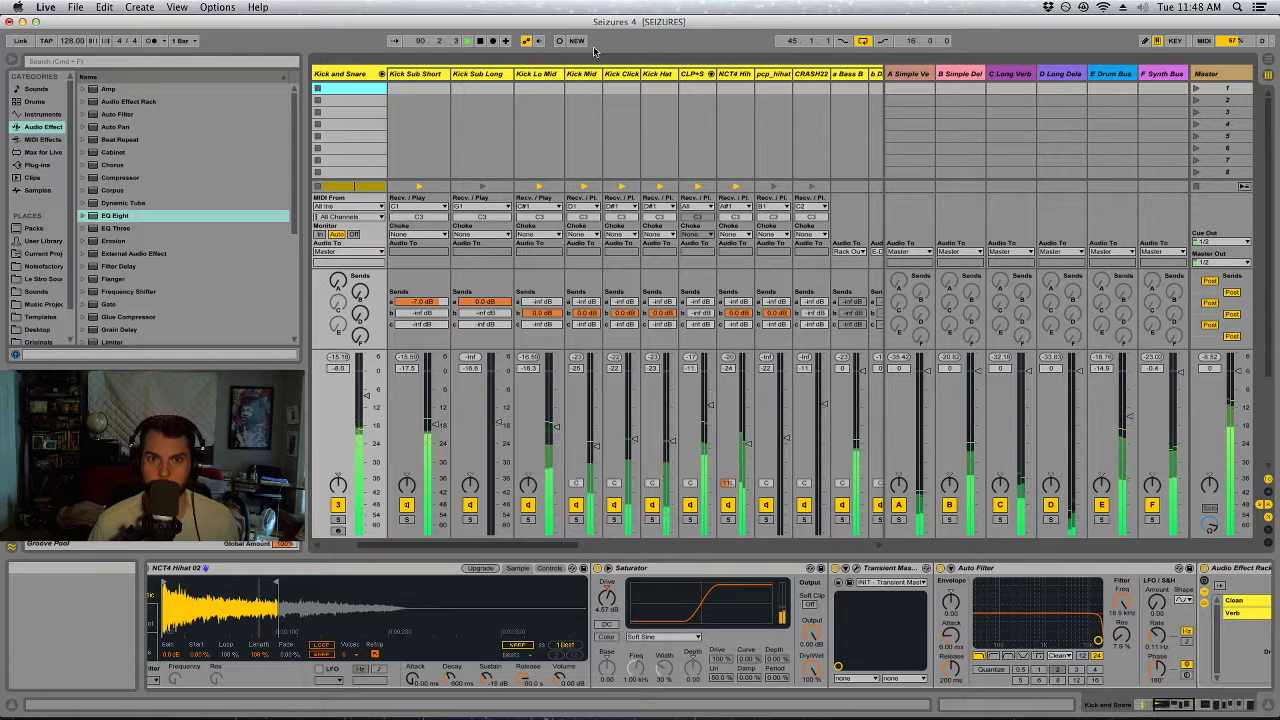
pyautogui.click(381, 74)
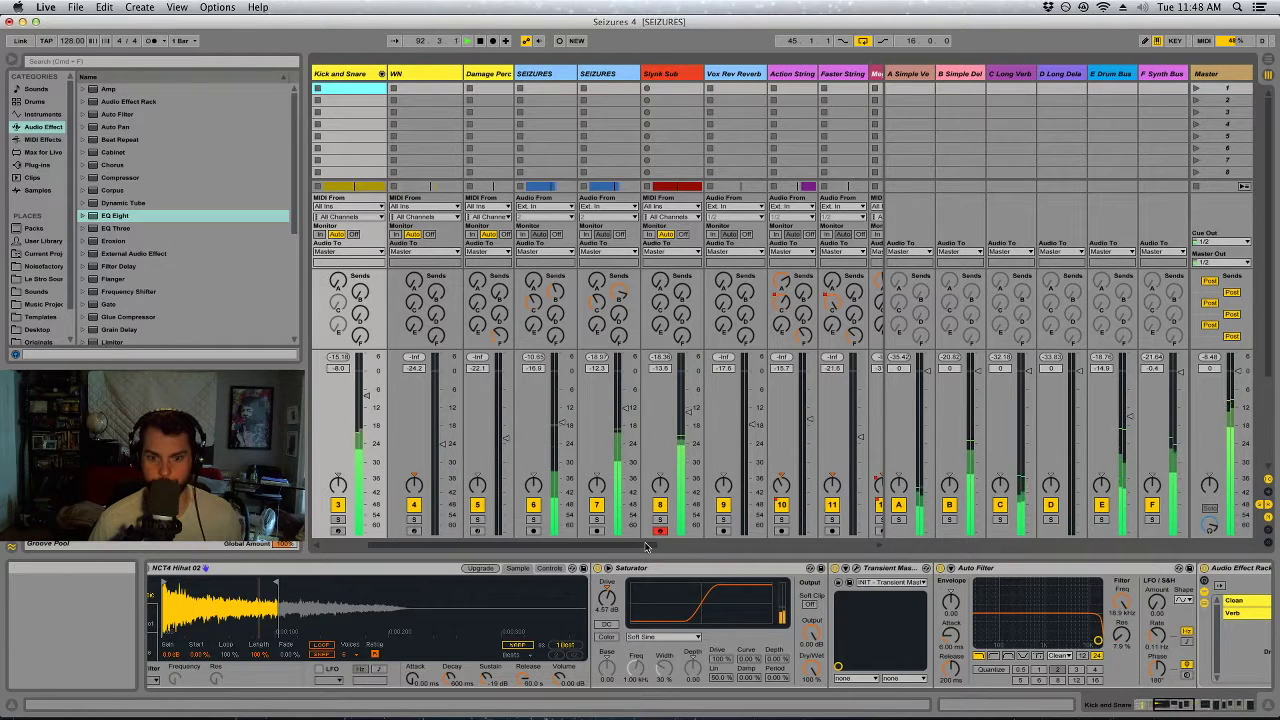
# Enable the Master's second Auto Filter as a lowpass, sweeping its cutoff down to 120 Hz and back up to 403 Hz.
pyautogui.click(1207, 74)
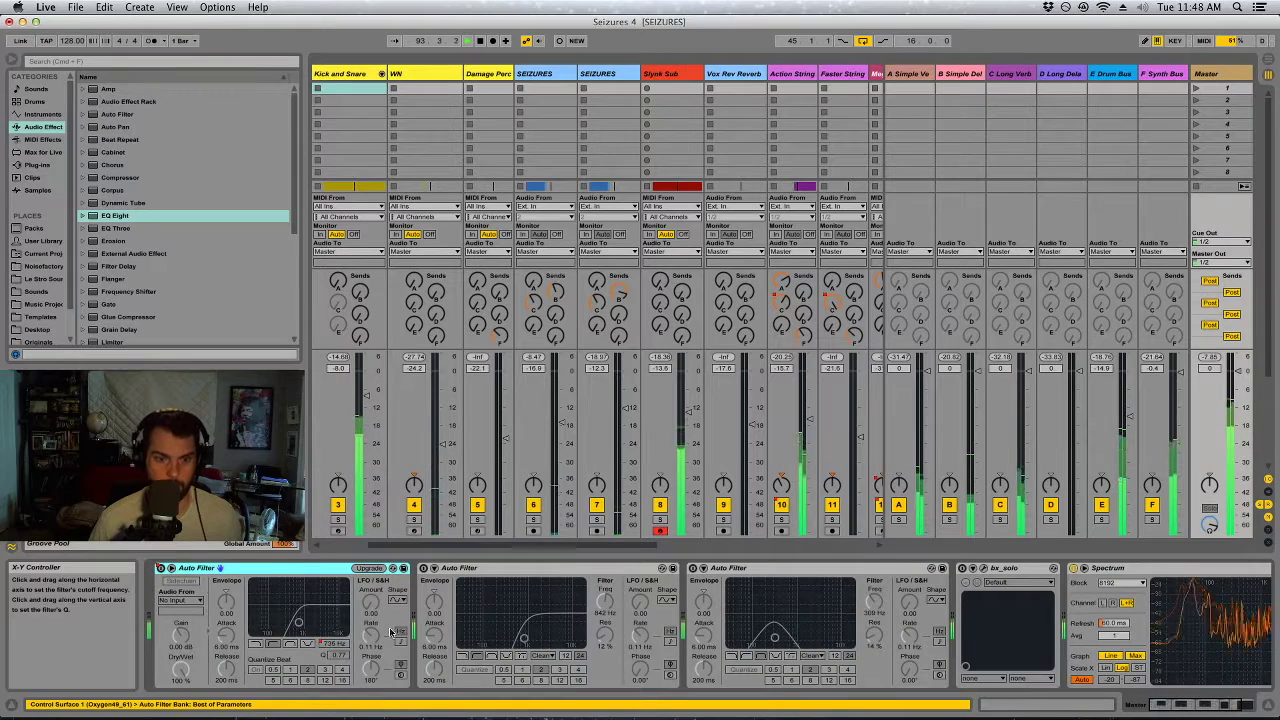
pyautogui.click(424, 568)
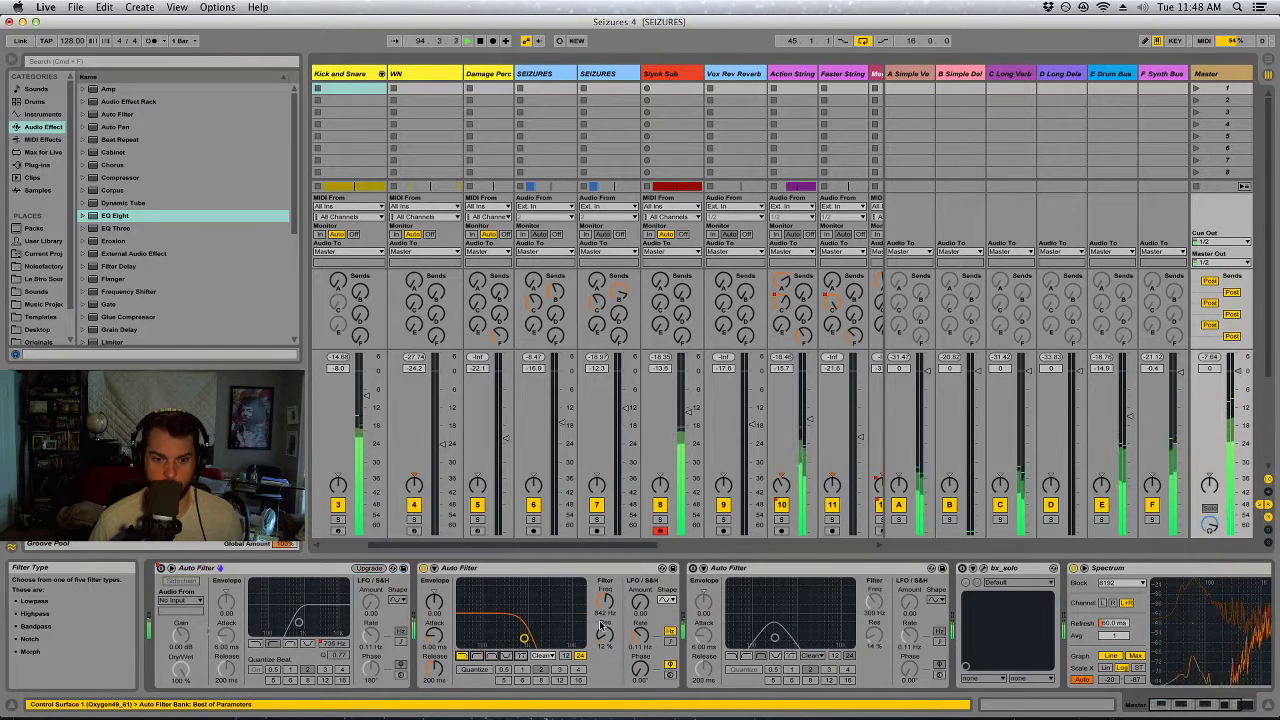
pyautogui.moveTo(608, 603); pyautogui.dragTo(606, 600)
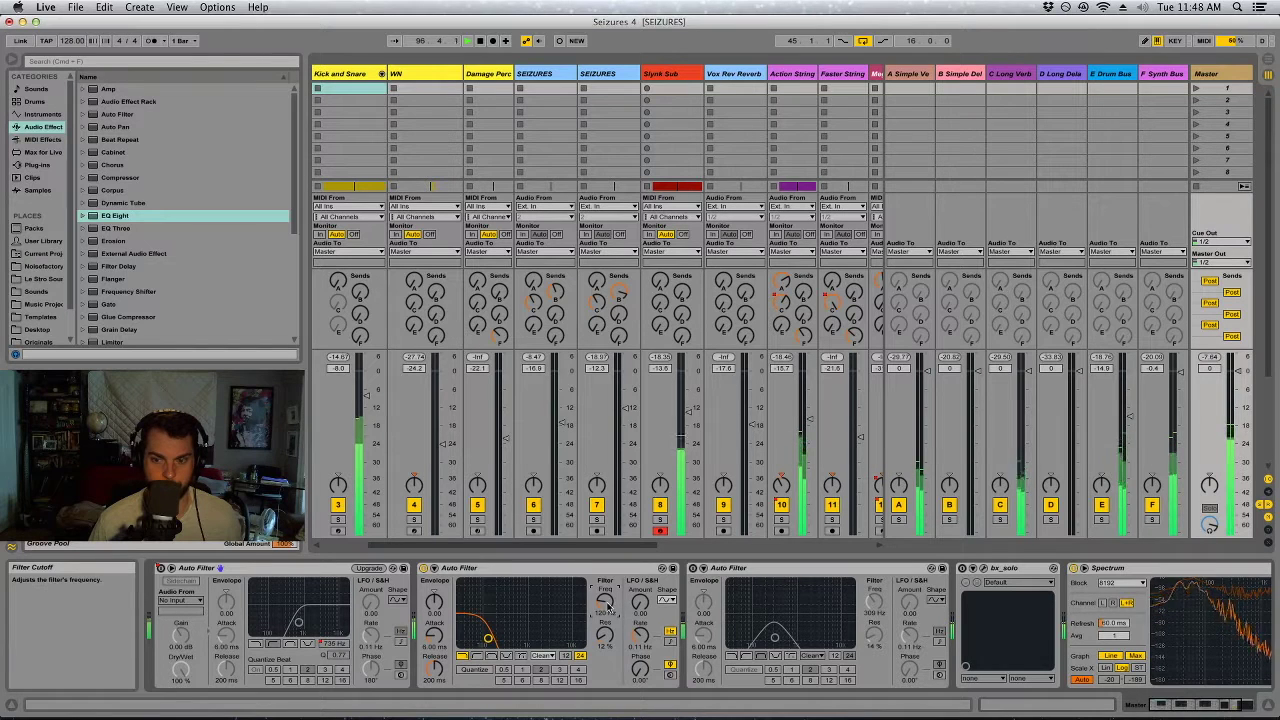
pyautogui.moveTo(605, 601); pyautogui.dragTo(605, 586)
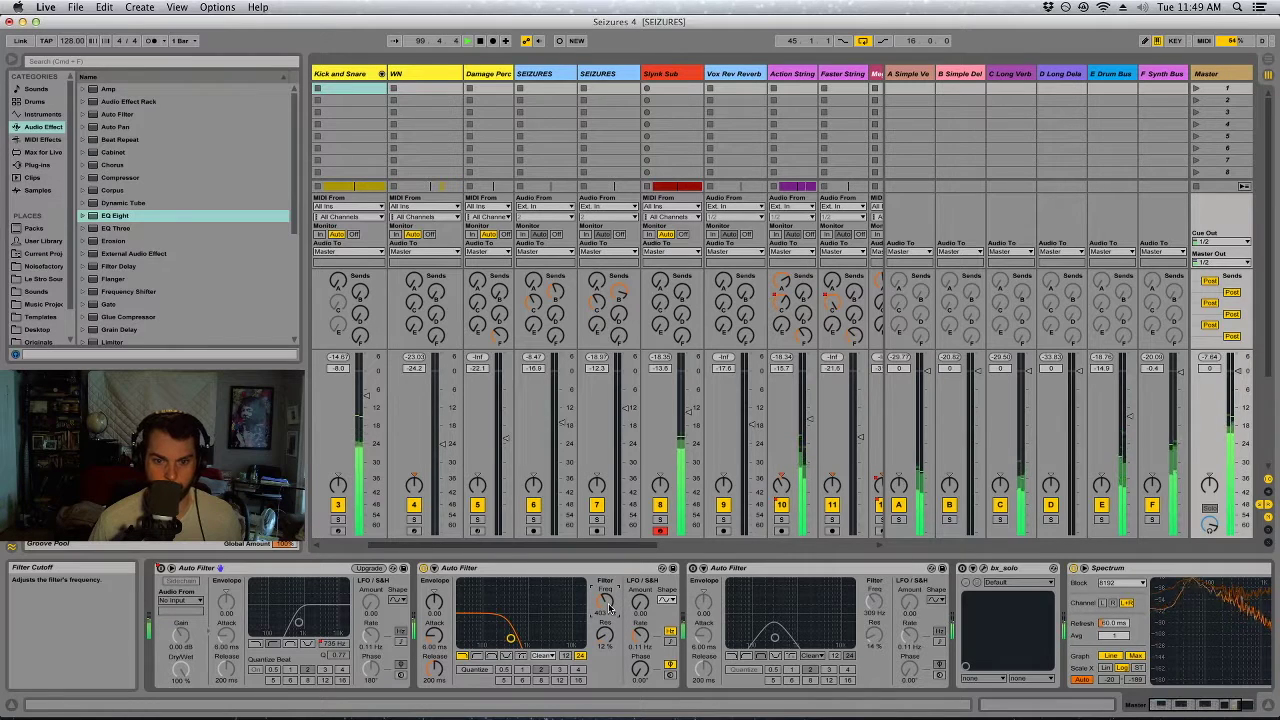
pyautogui.moveTo(646, 547); pyautogui.dragTo(887, 520)
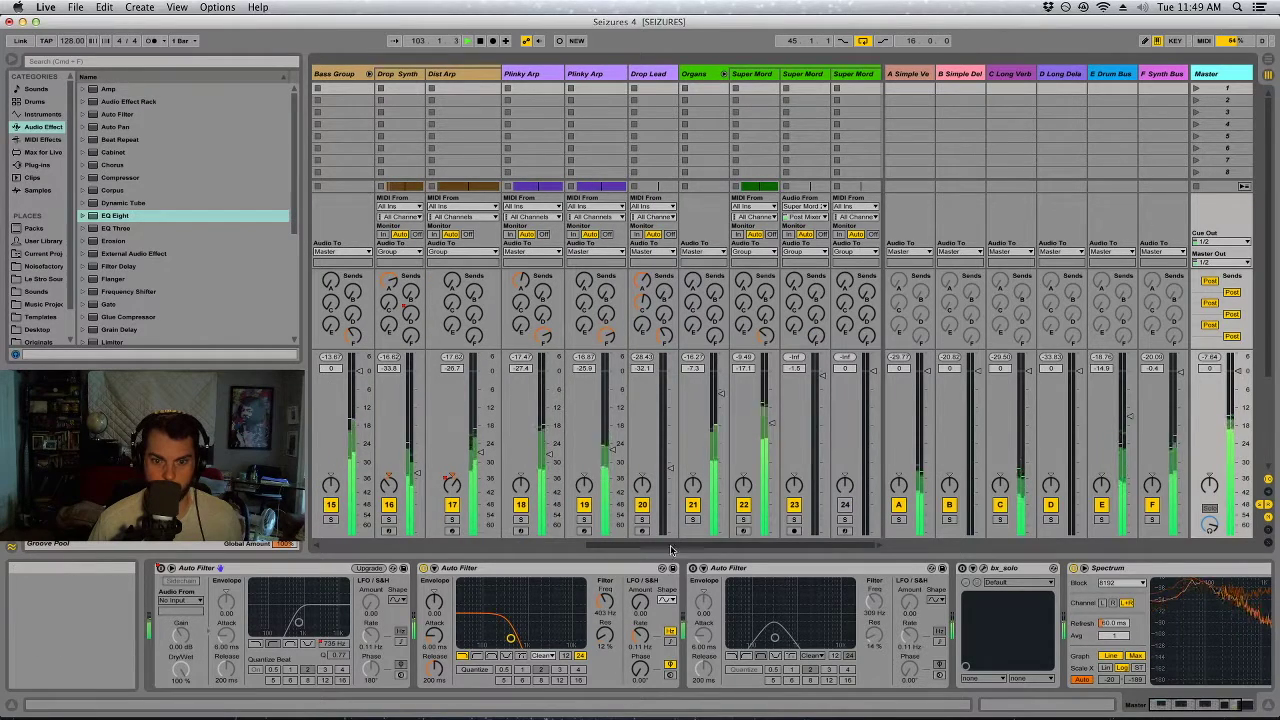
# Bring up the third Mega Dist Bass track's devices and shift a low band of its second EQ Eight higher in frequency.
pyautogui.moveTo(677, 548); pyautogui.dragTo(612, 562)
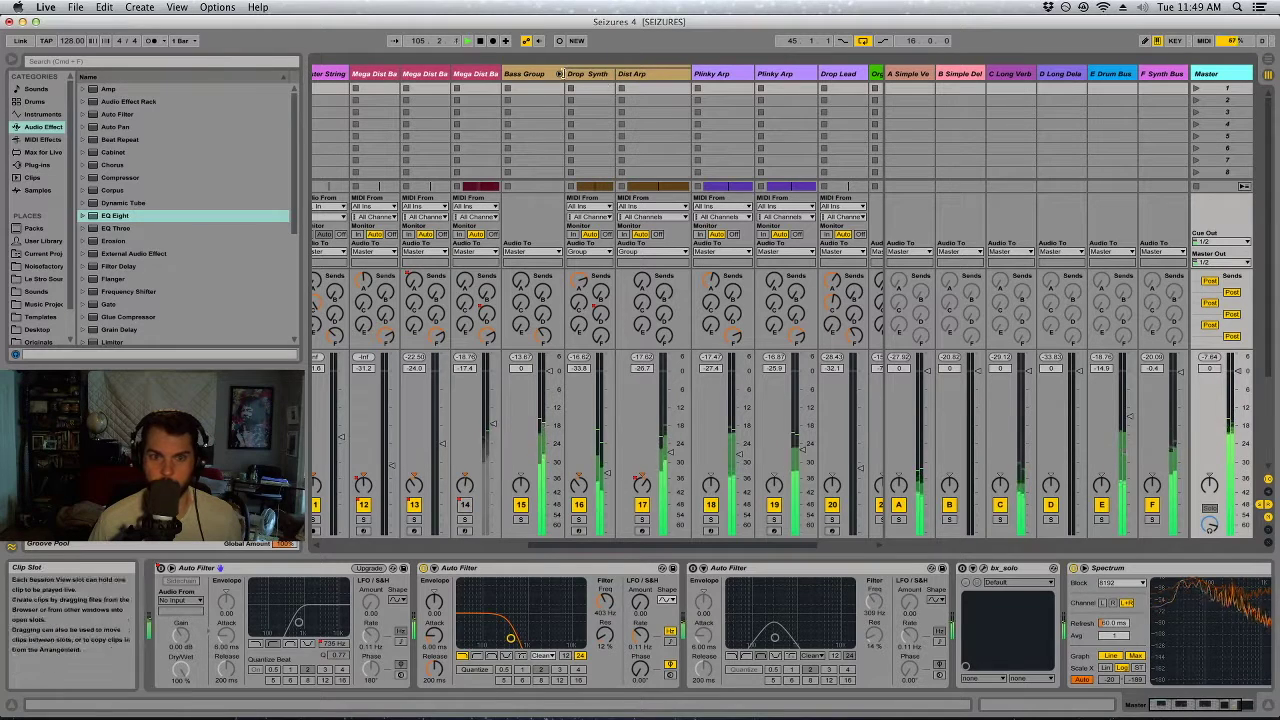
pyautogui.click(476, 89)
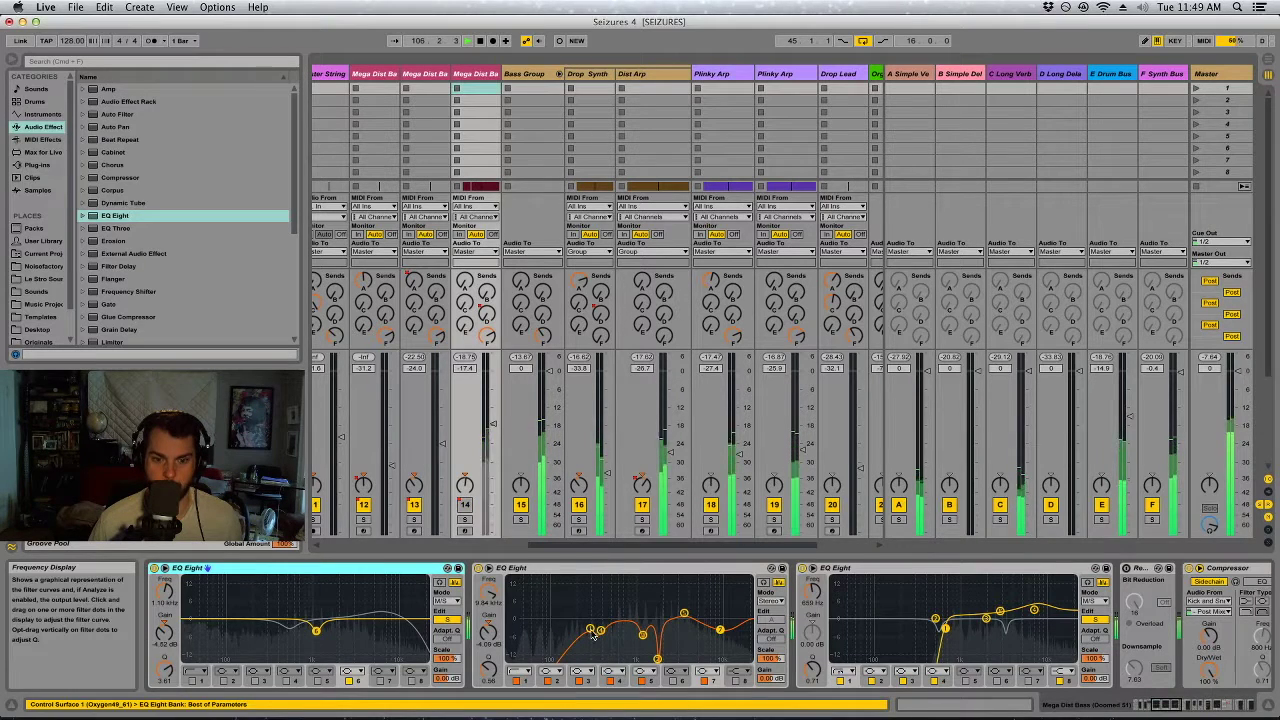
pyautogui.moveTo(592, 632); pyautogui.dragTo(616, 625)
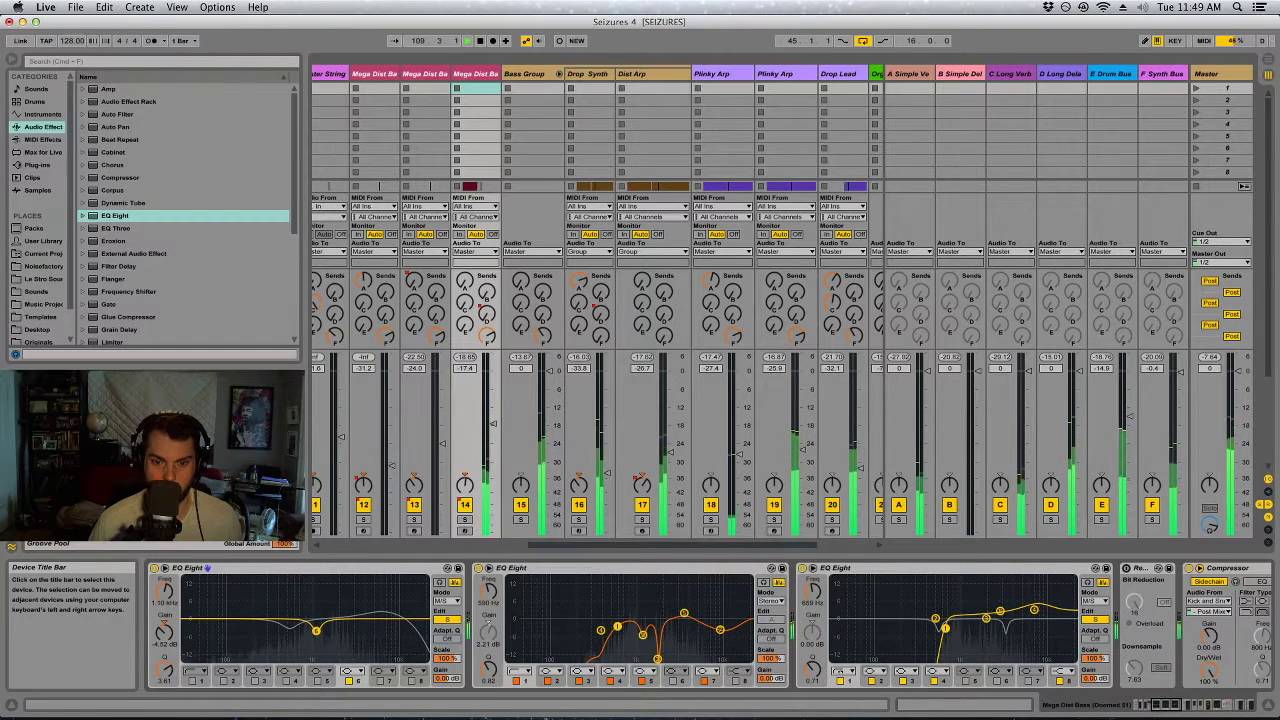
# Restart playback in Arrangement View and sweep the cutoff of the Master's second Auto Filter up to 19.9 kHz.
pyautogui.doubleClick(1228, 74)
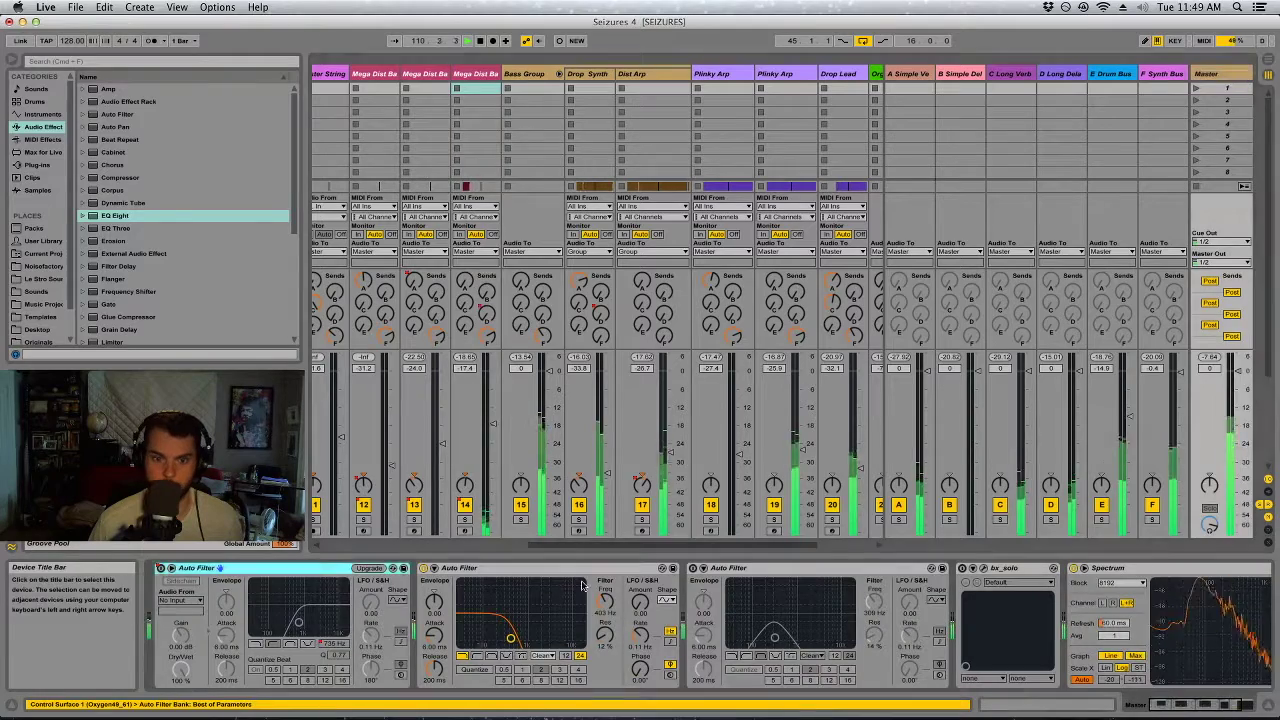
pyautogui.press('Tab')
pyautogui.press('space')
pyautogui.press('space')
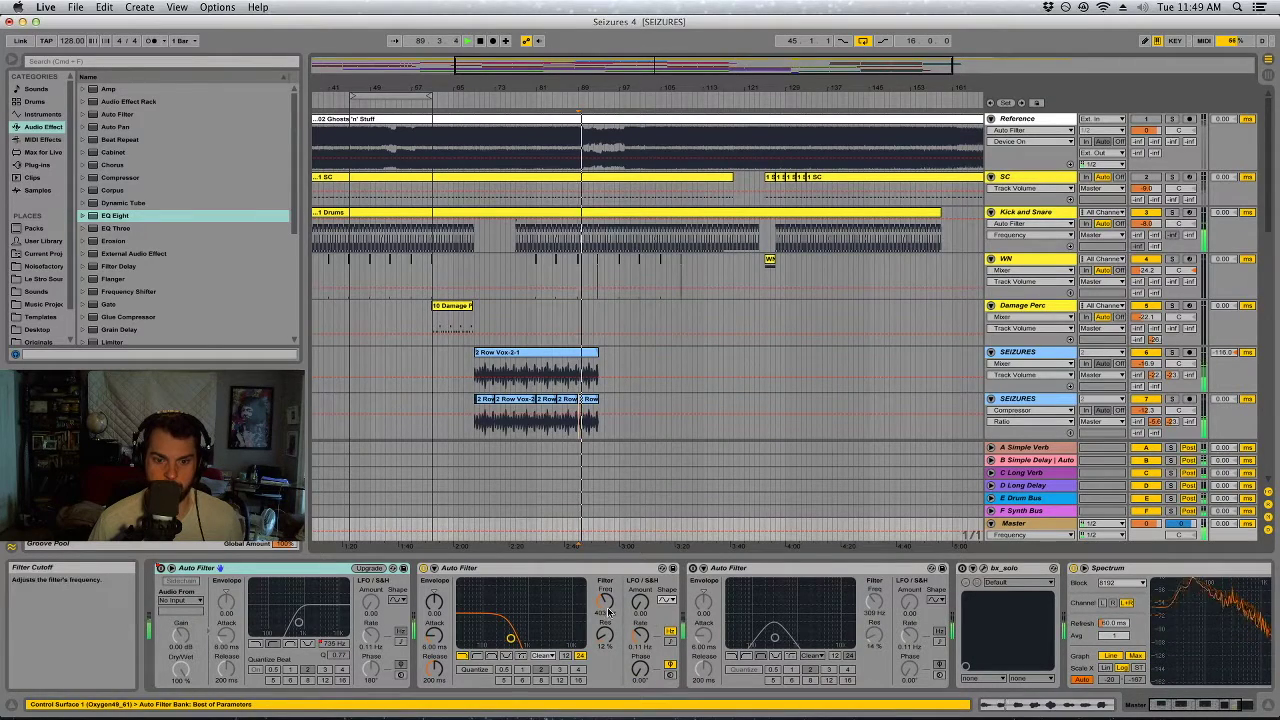
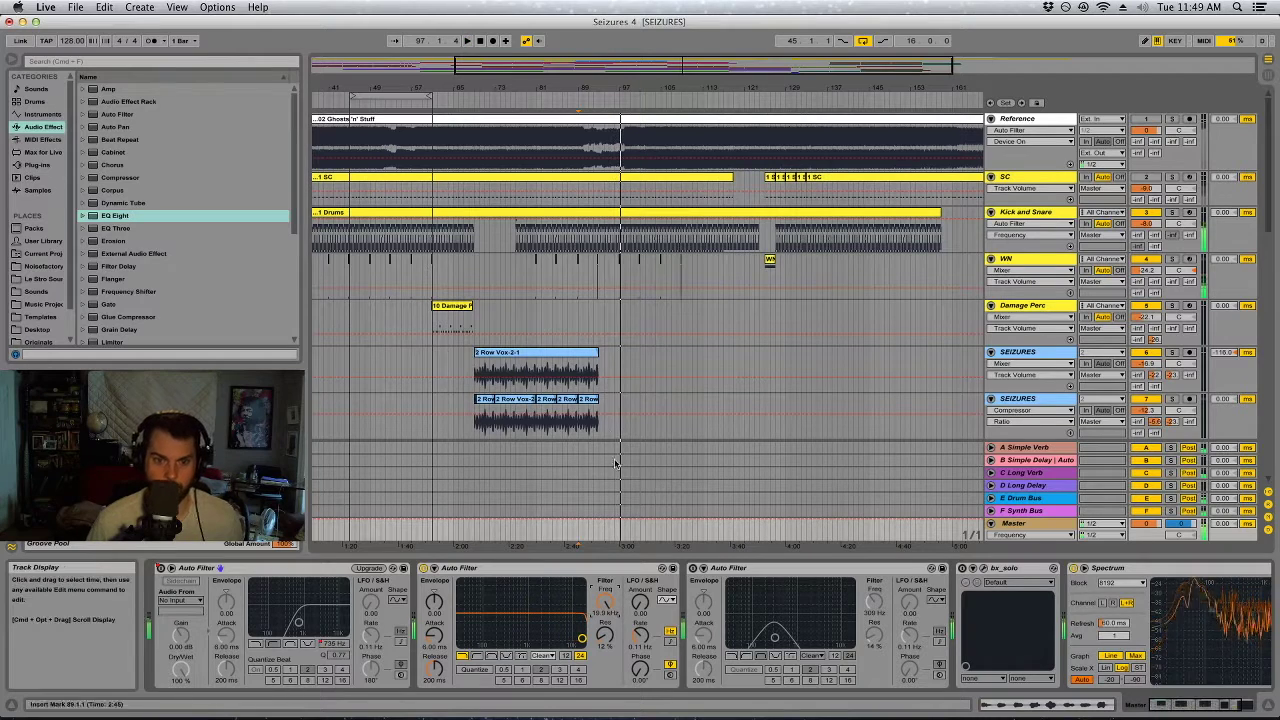
pyautogui.moveTo(549, 600); pyautogui.dragTo(581, 627)
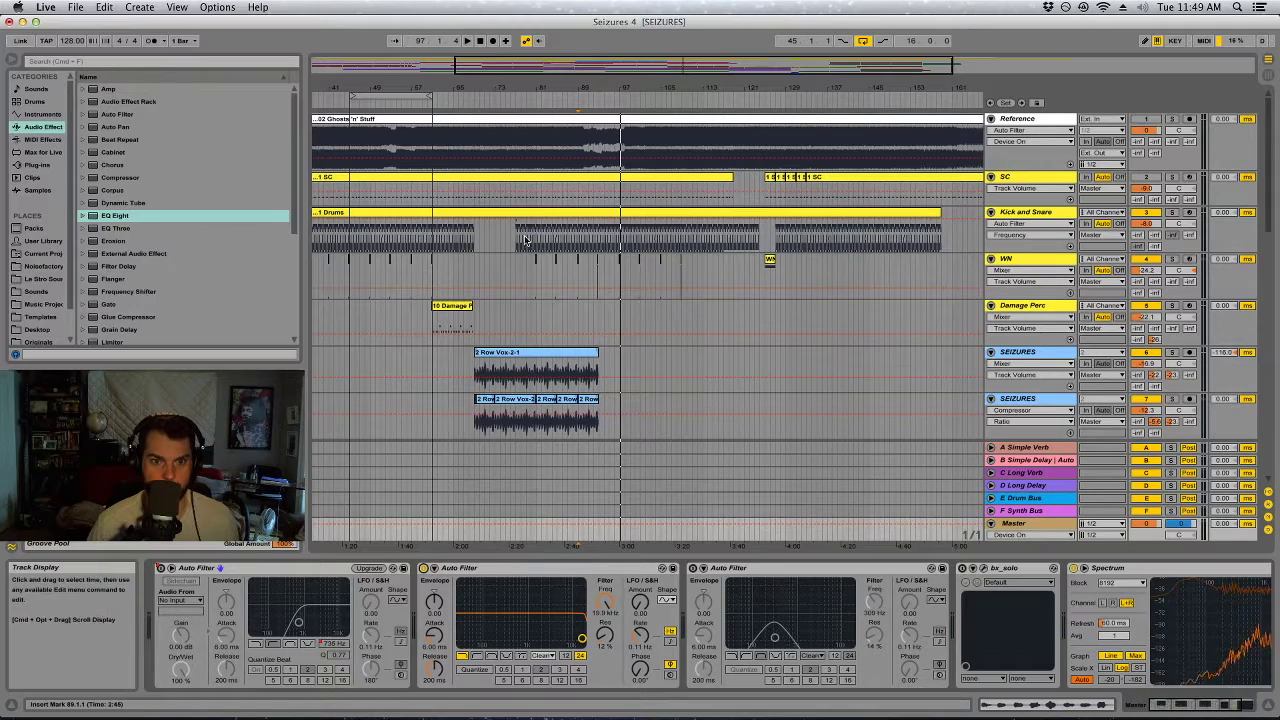
# Unfold the Kick and Snare rack's chains in the Session View mixer and select the Kick Sub Short chain.
pyautogui.press('Tab')
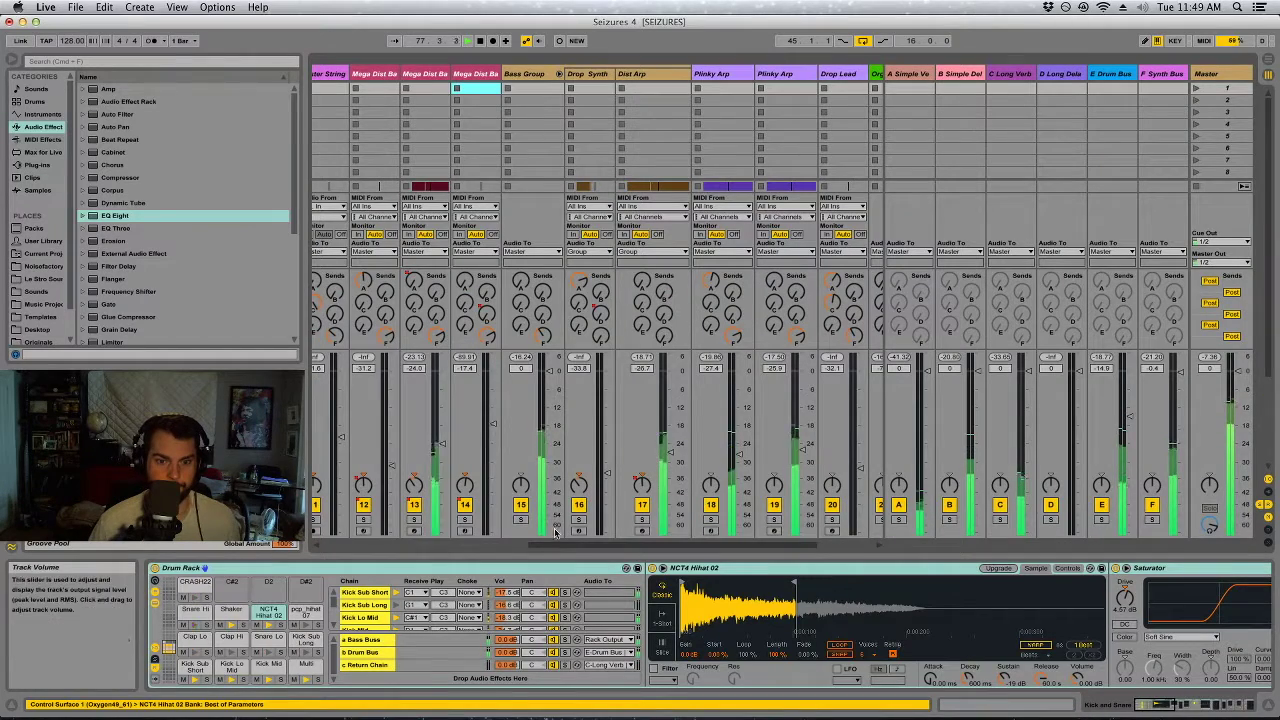
pyautogui.hscroll(-10, 555, 532)
pyautogui.click(533, 77)
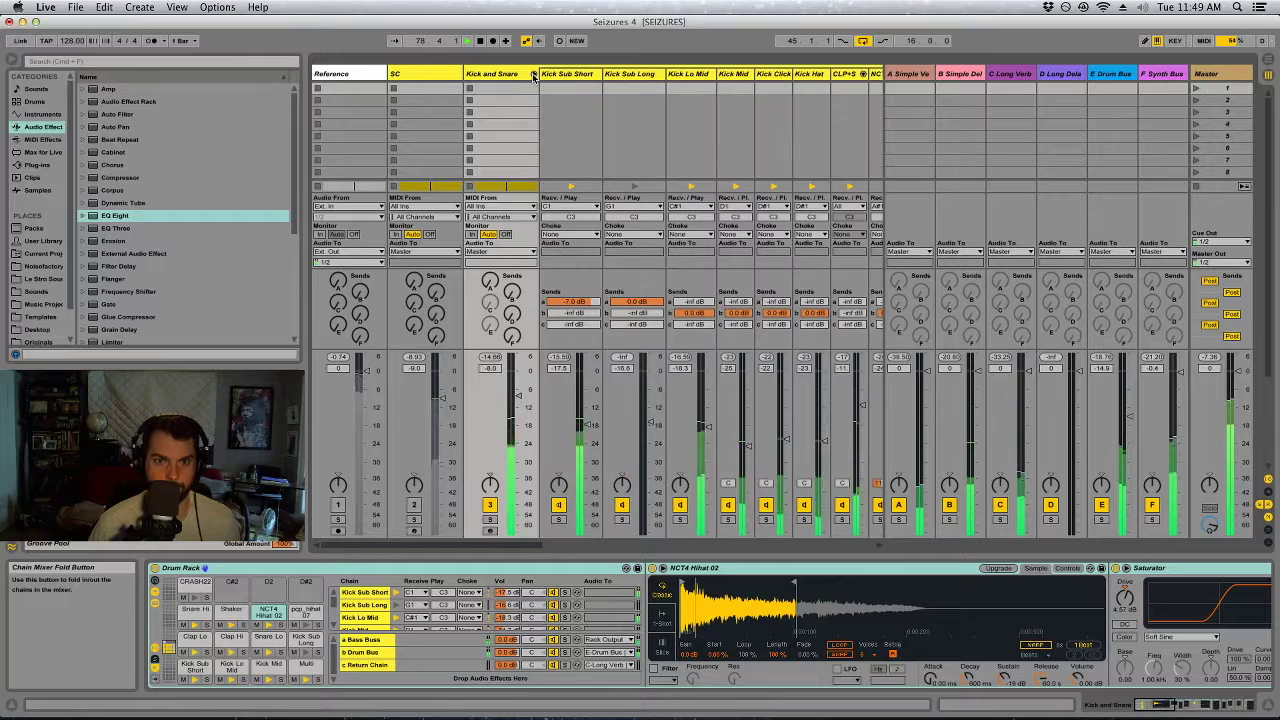
pyautogui.hscroll(3, 547, 544)
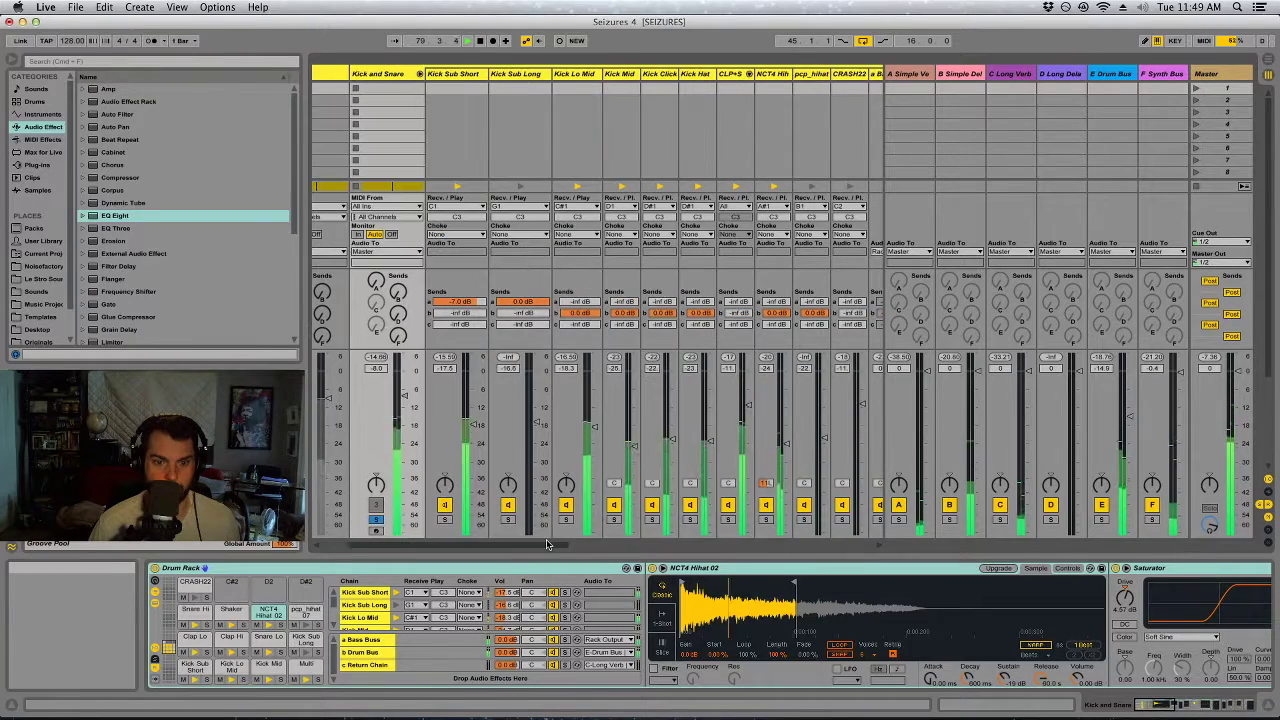
pyautogui.moveTo(547, 544); pyautogui.dragTo(598, 544)
pyautogui.rightClick(559, 540)
pyautogui.click(557, 342)
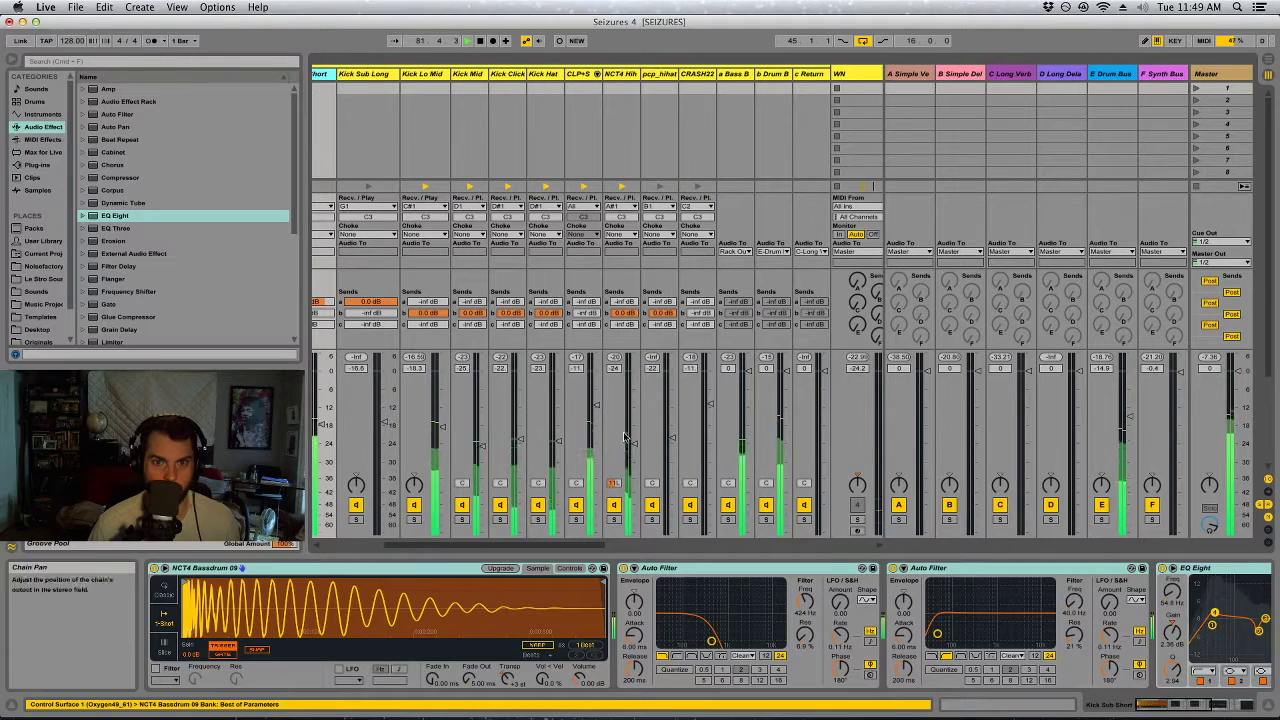
# Raise the CLP+S chain's volume to -8.6 dB and fold the Kick and Snare rack's chains.
pyautogui.moveTo(596, 405); pyautogui.dragTo(596, 391)
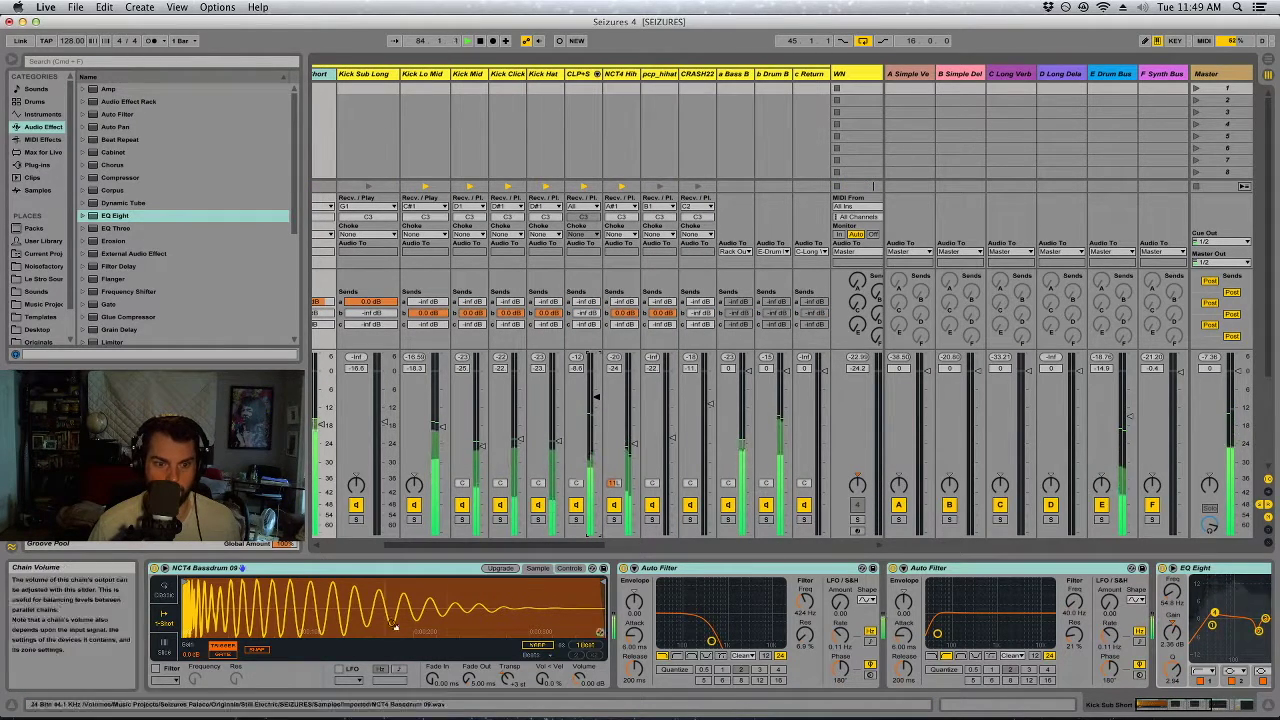
pyautogui.hscroll(-2, 432, 540)
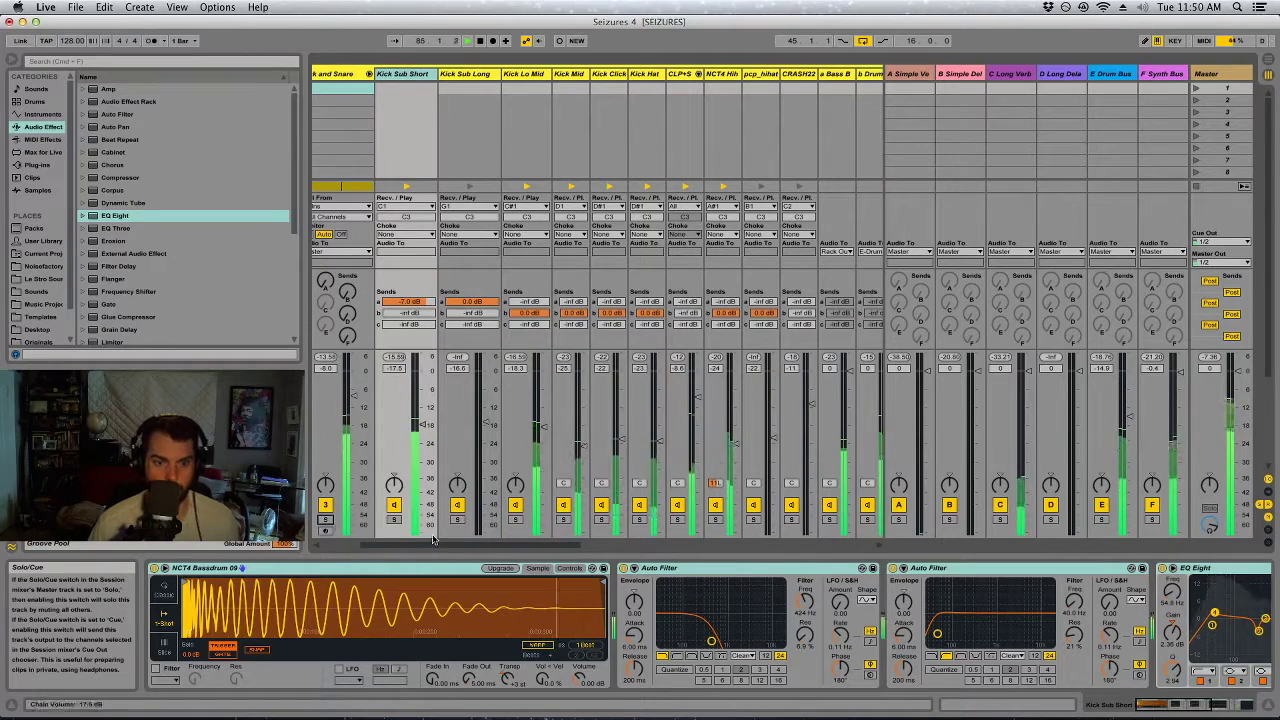
pyautogui.click(368, 76)
# Stop playback and set the Arrangement loop to the eight bars from bar 77 to bar 85.
pyautogui.press('Tab')
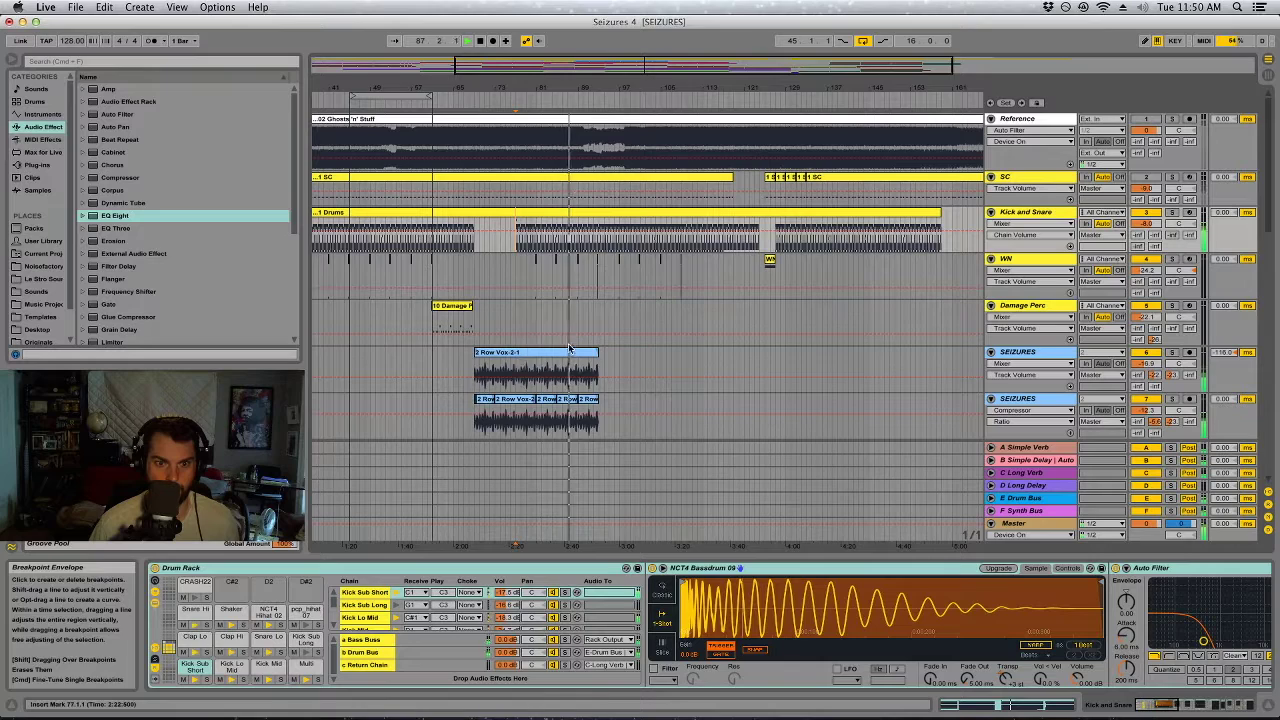
pyautogui.moveTo(543, 86); pyautogui.dragTo(543, 170)
pyautogui.press('space')
pyautogui.moveTo(449, 237); pyautogui.dragTo(570, 250)
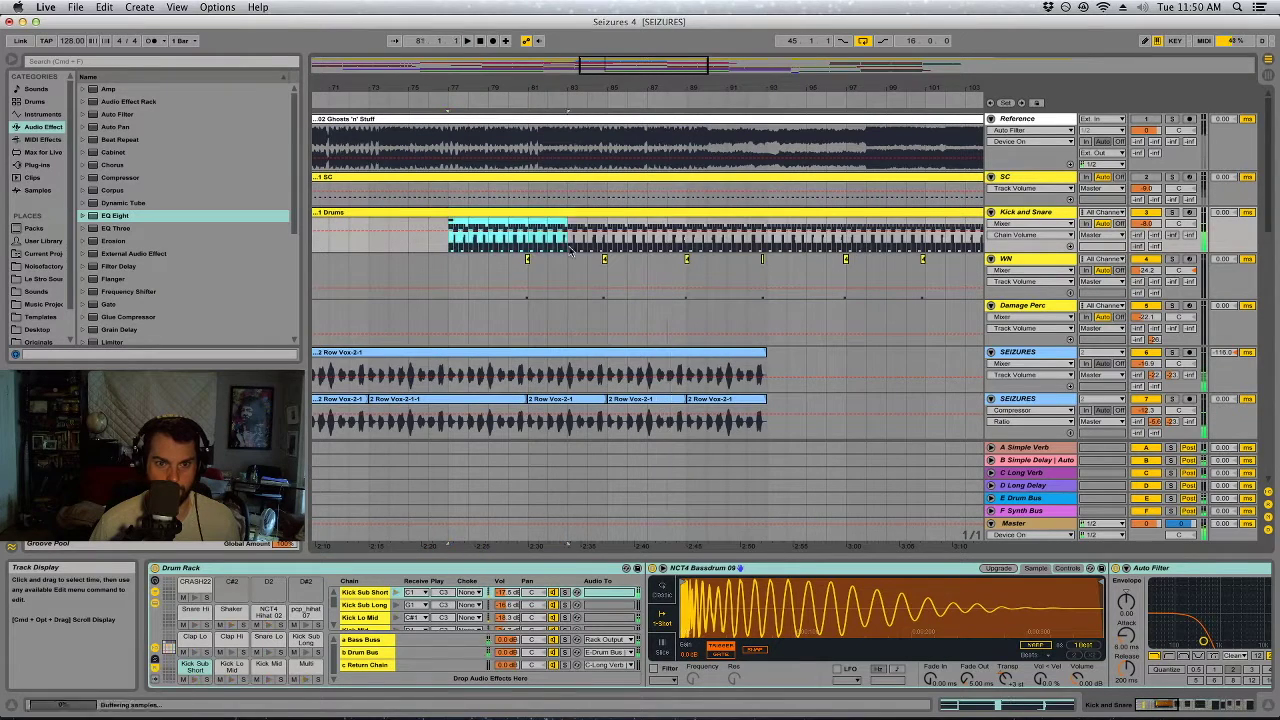
pyautogui.keyDown('shift'); pyautogui.click(606, 248); pyautogui.keyUp('shift')
pyautogui.press('super+o')
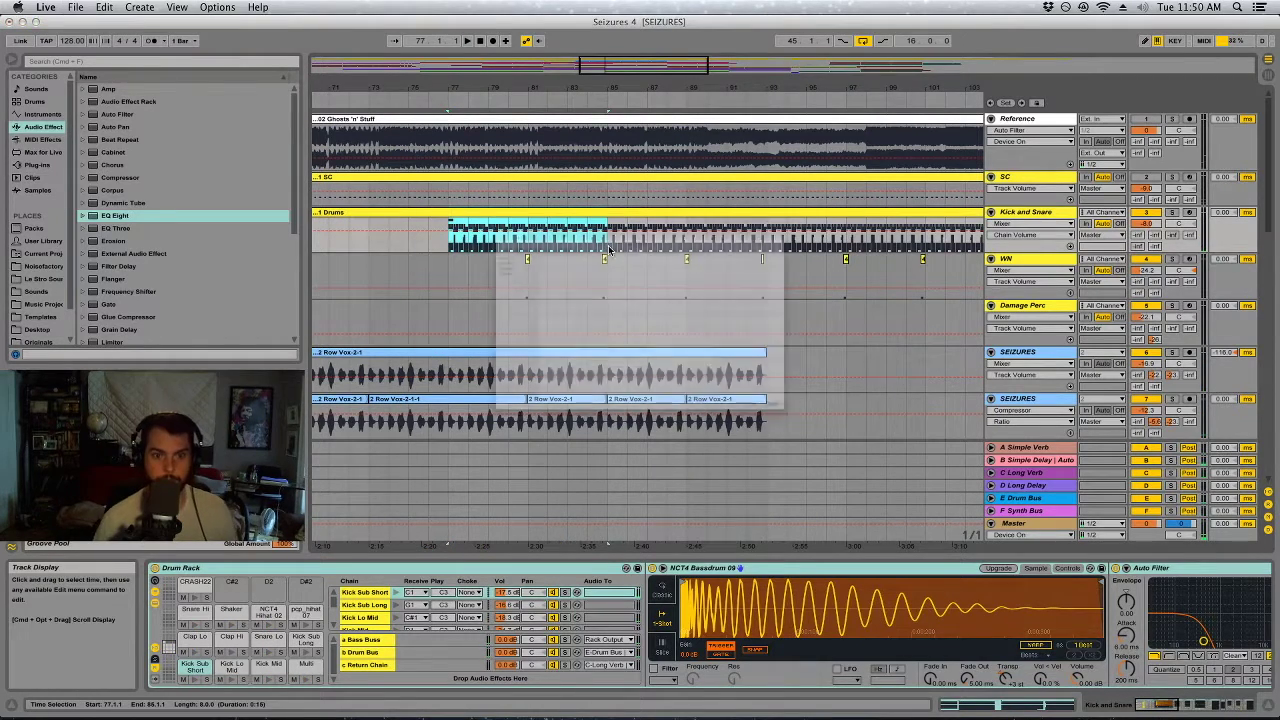
pyautogui.press('Escape')
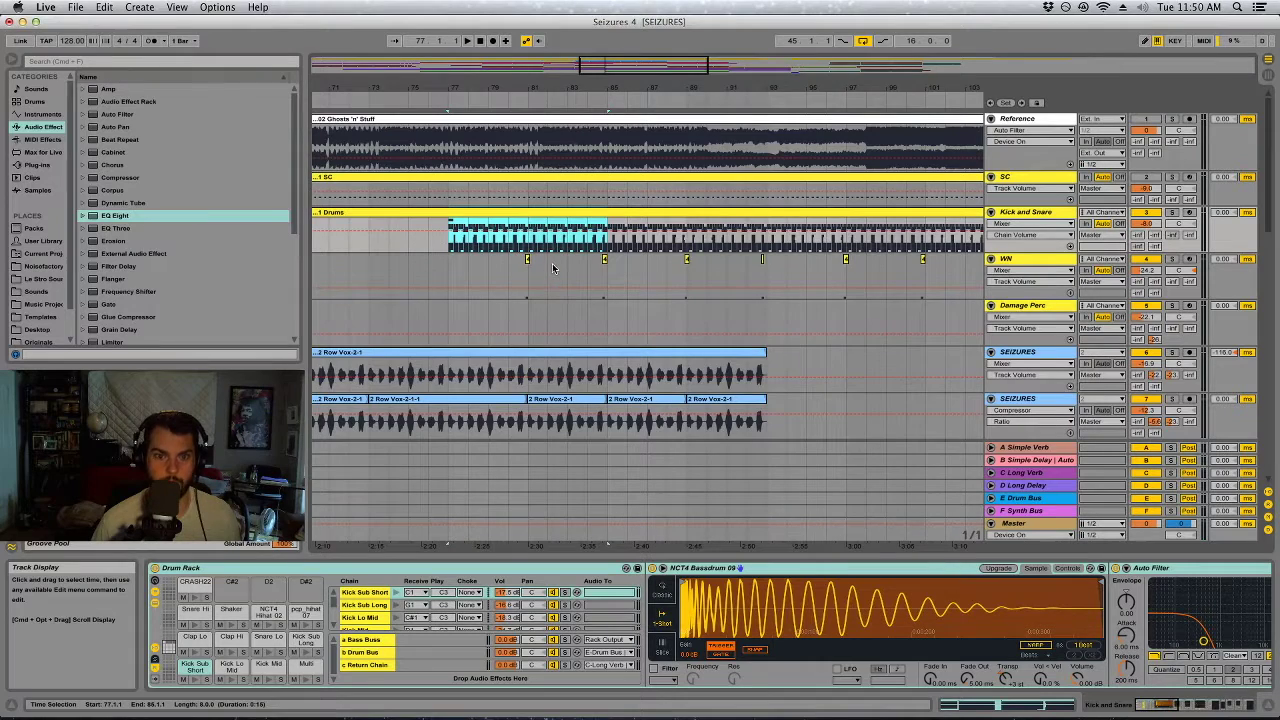
pyautogui.press('super+l')
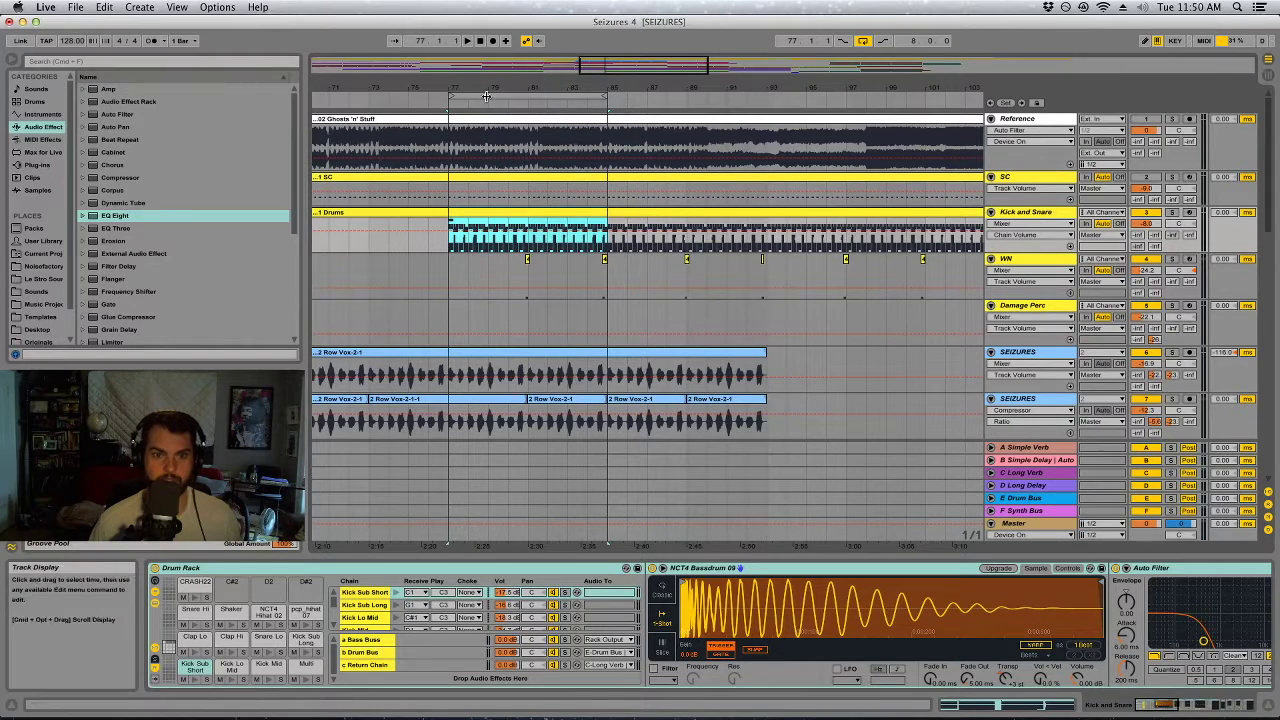
pyautogui.click(520, 97)
# Play the loop with Kick and Snare, WN, Damage Perc and both SEIZURES tracks soloed in the Session View mixer.
pyautogui.press('Tab')
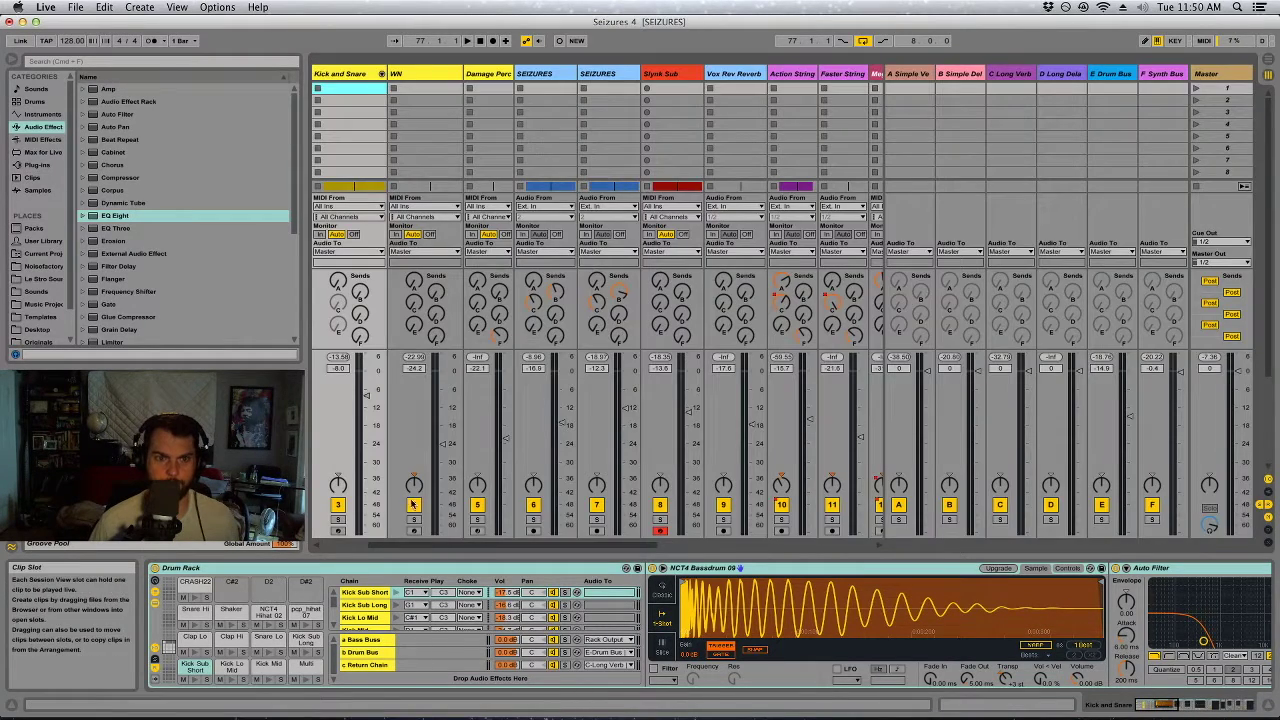
pyautogui.click(338, 519)
pyautogui.press('space')
pyautogui.keyDown('super'); pyautogui.click(413, 519); pyautogui.keyUp('super')
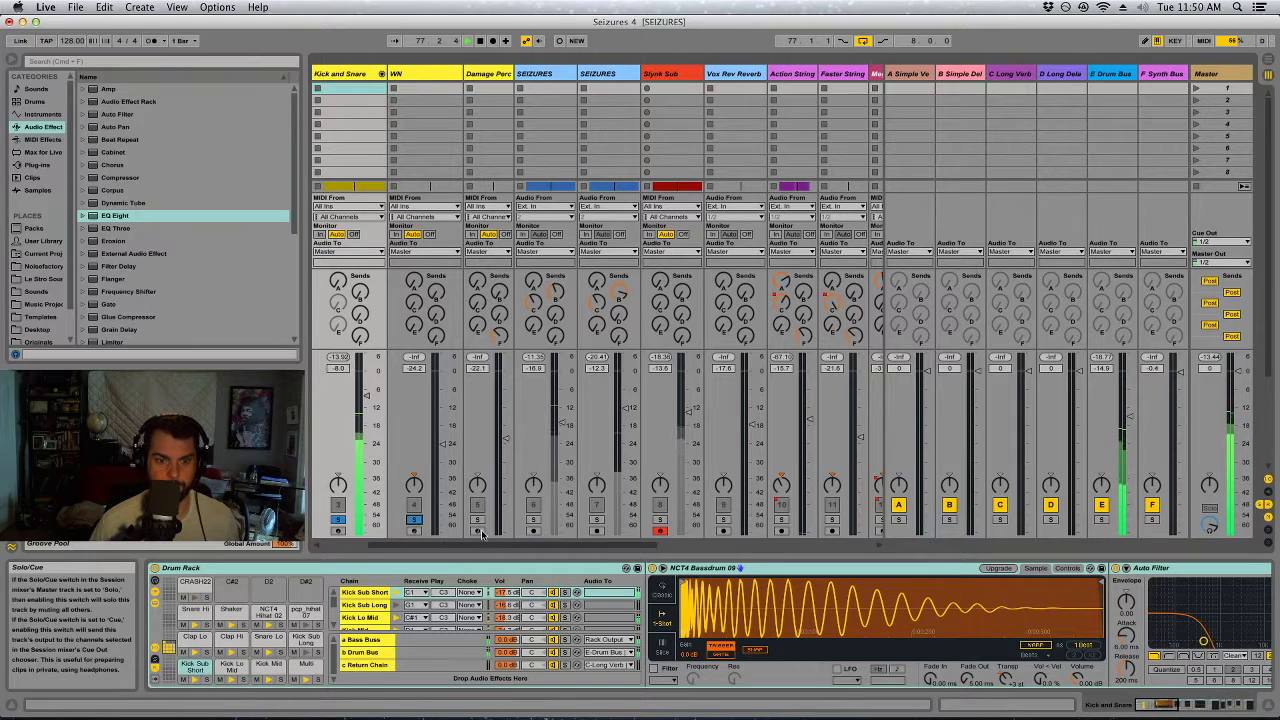
pyautogui.keyDown('super'); pyautogui.click(477, 519); pyautogui.keyUp('super')
pyautogui.keyDown('super'); pyautogui.click(533, 519); pyautogui.keyUp('super')
pyautogui.keyDown('super'); pyautogui.click(596, 520); pyautogui.keyUp('super')
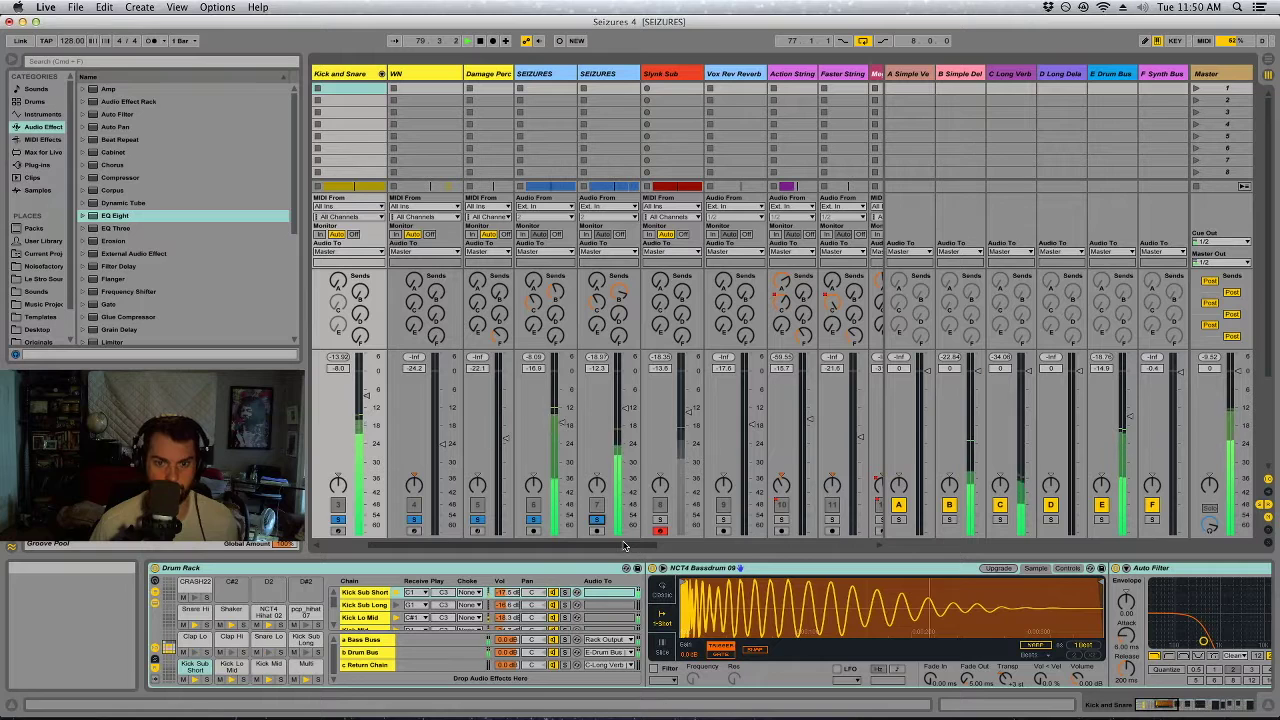
# Take the first SEIZURES track out of the solo group and examine the second SEIZURES track's device chain.
pyautogui.moveTo(622, 545); pyautogui.dragTo(636, 545)
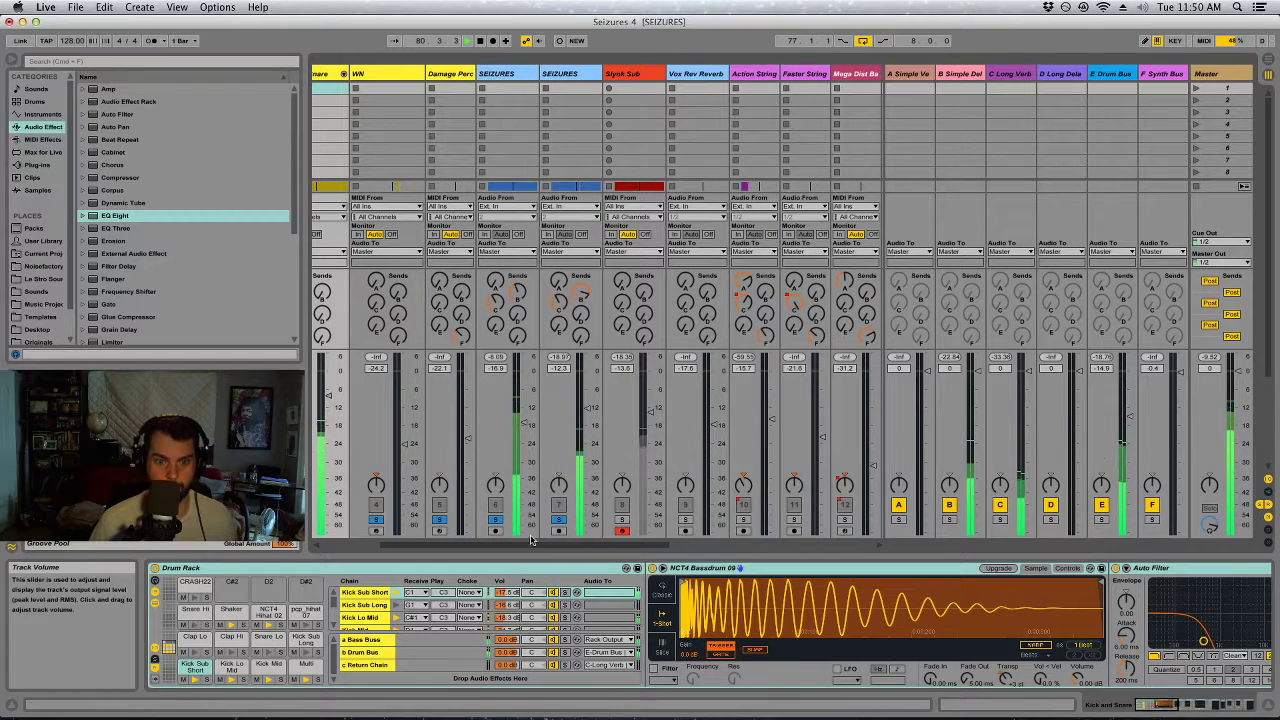
pyautogui.click(495, 520)
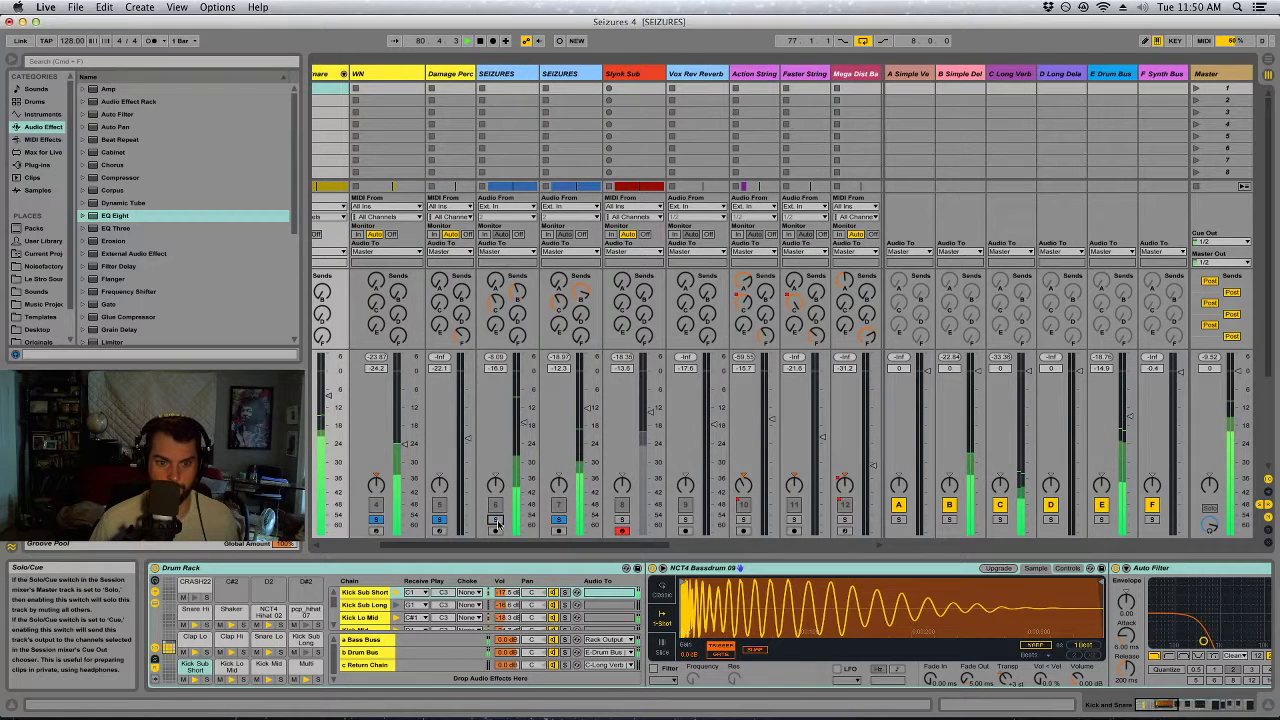
pyautogui.click(560, 308)
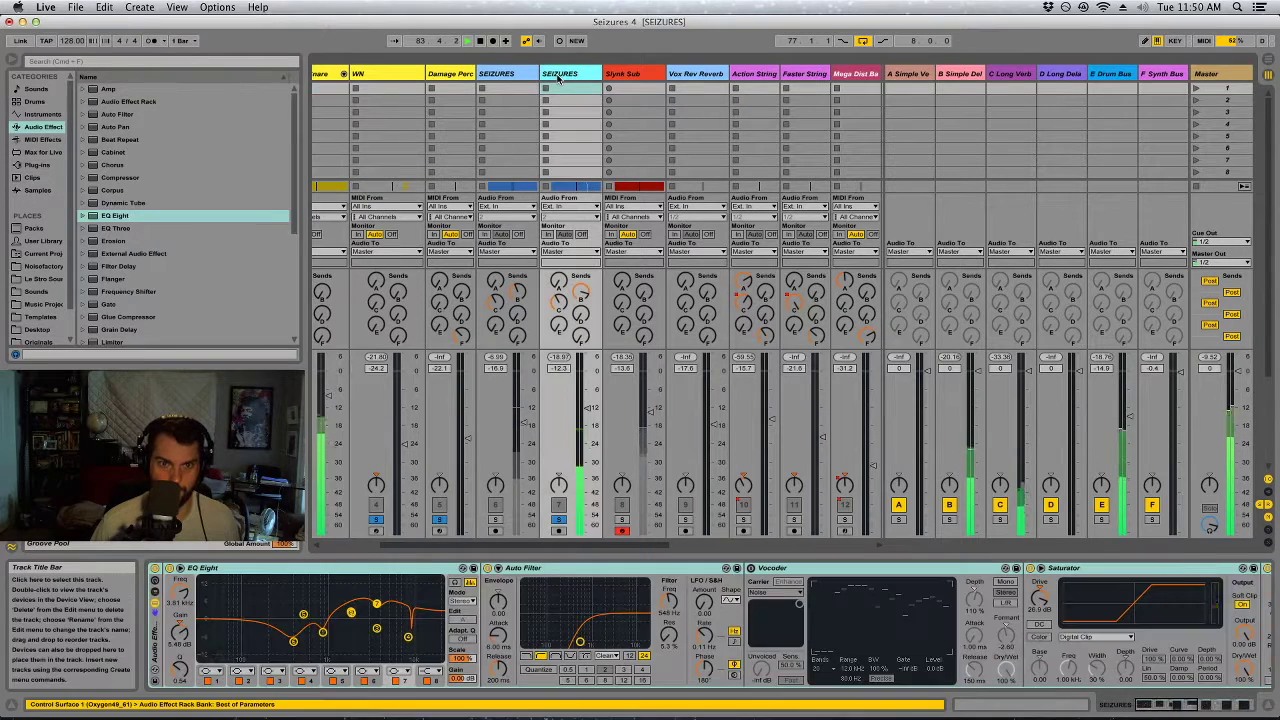
pyautogui.moveTo(1160, 704); pyautogui.dragTo(991, 717)
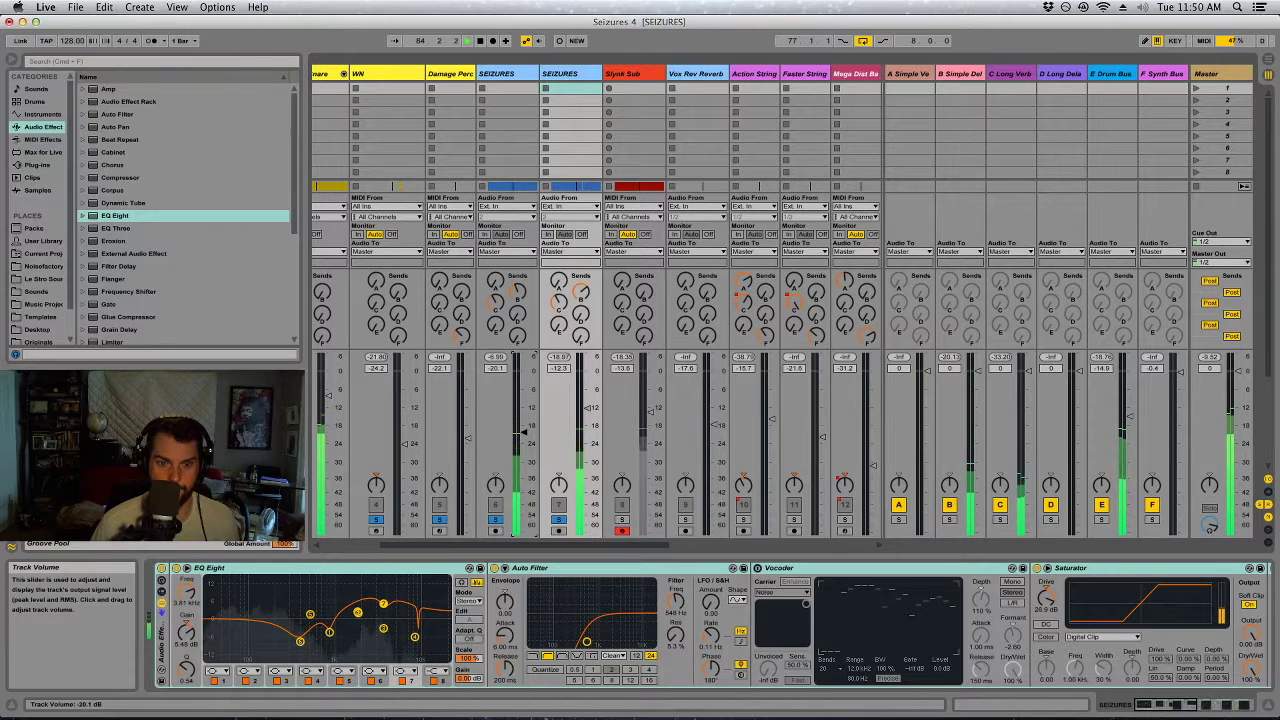
# Lower the first SEIZURES track's Compressor threshold to -21.9 dB and its track volume to -21.7 dB.
pyautogui.click(518, 72)
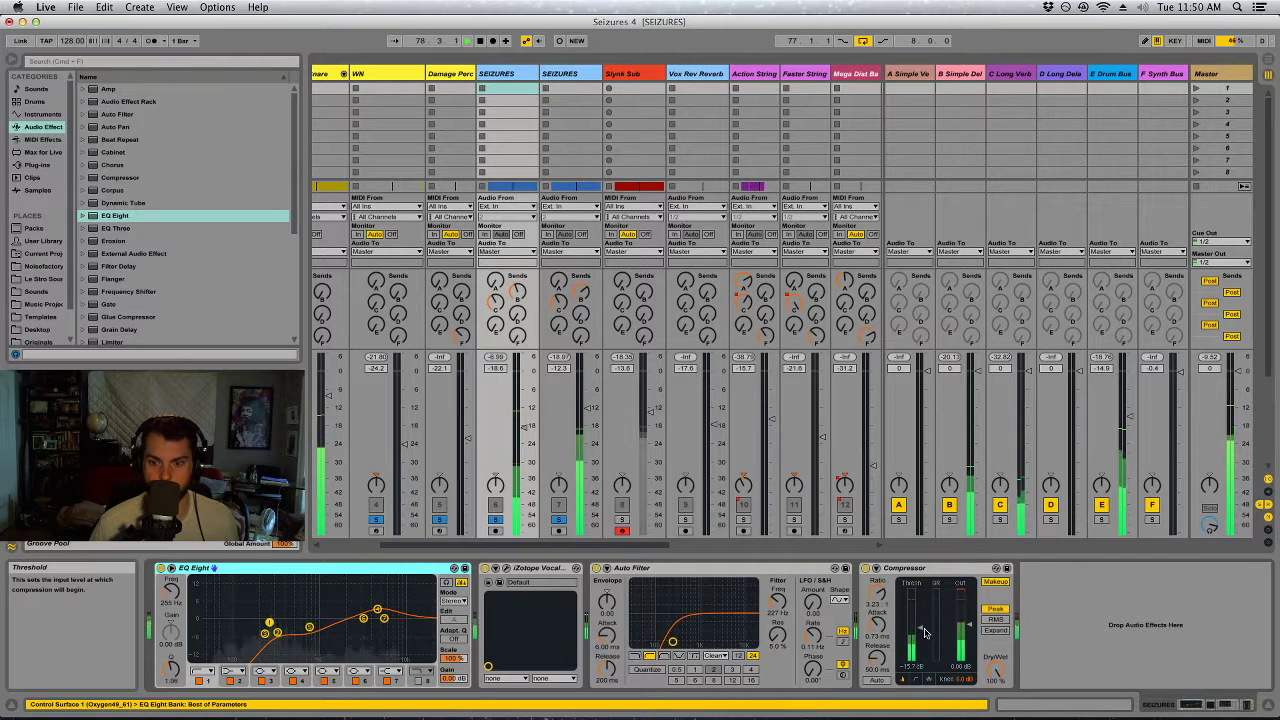
pyautogui.moveTo(919, 628); pyautogui.dragTo(919, 632)
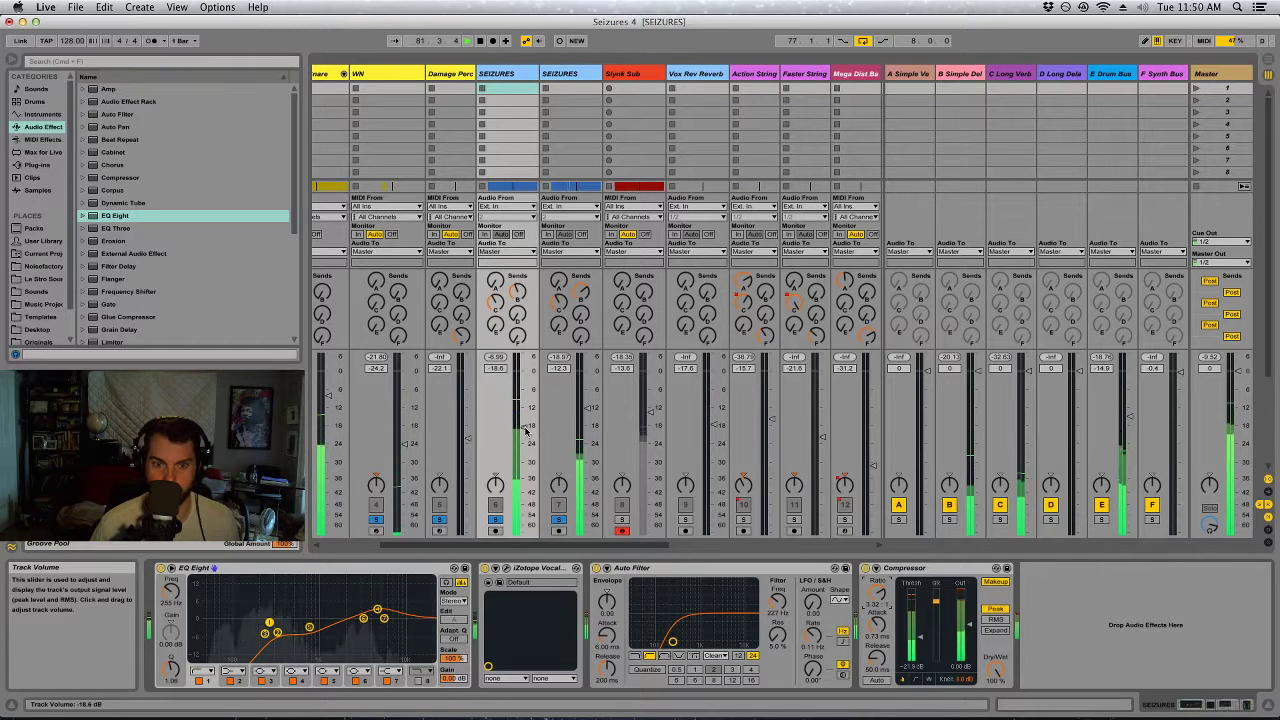
pyautogui.moveTo(524, 428); pyautogui.dragTo(524, 439)
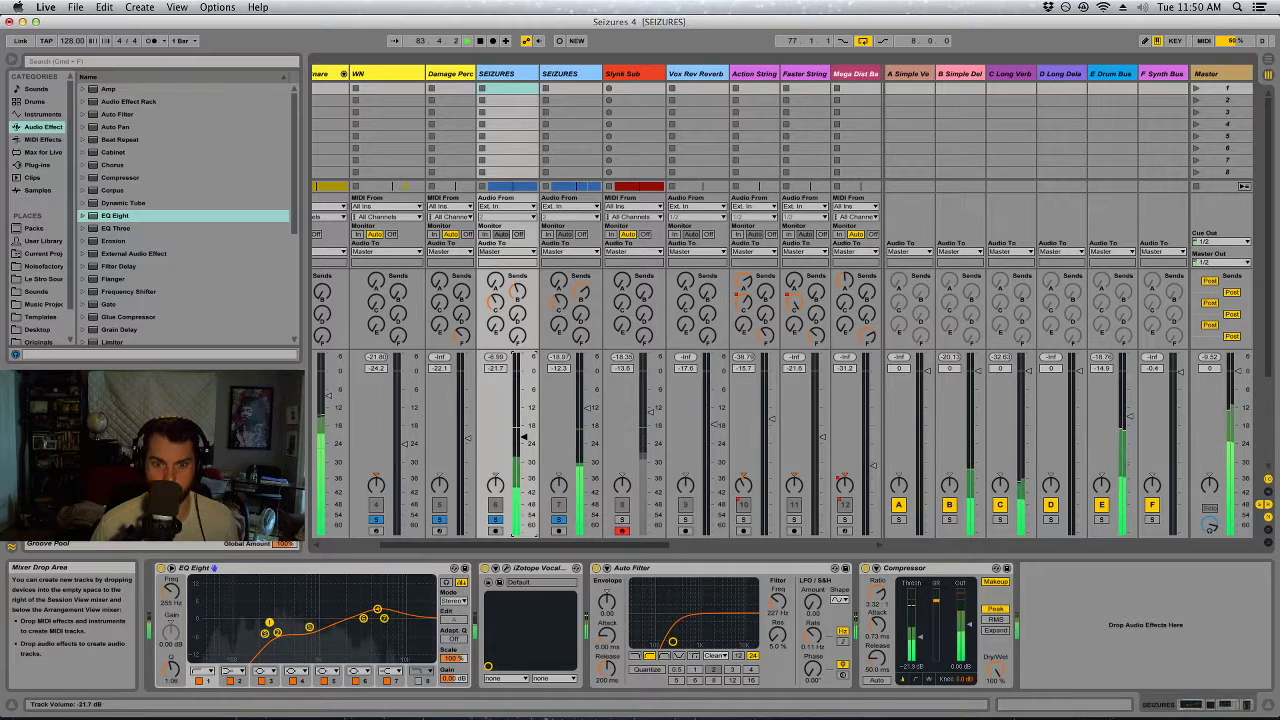
# Move both SEIZURES tracks together so they sit between Slynk Sub and Vox Rev Reverb.
pyautogui.hscroll(2, 512, 84)
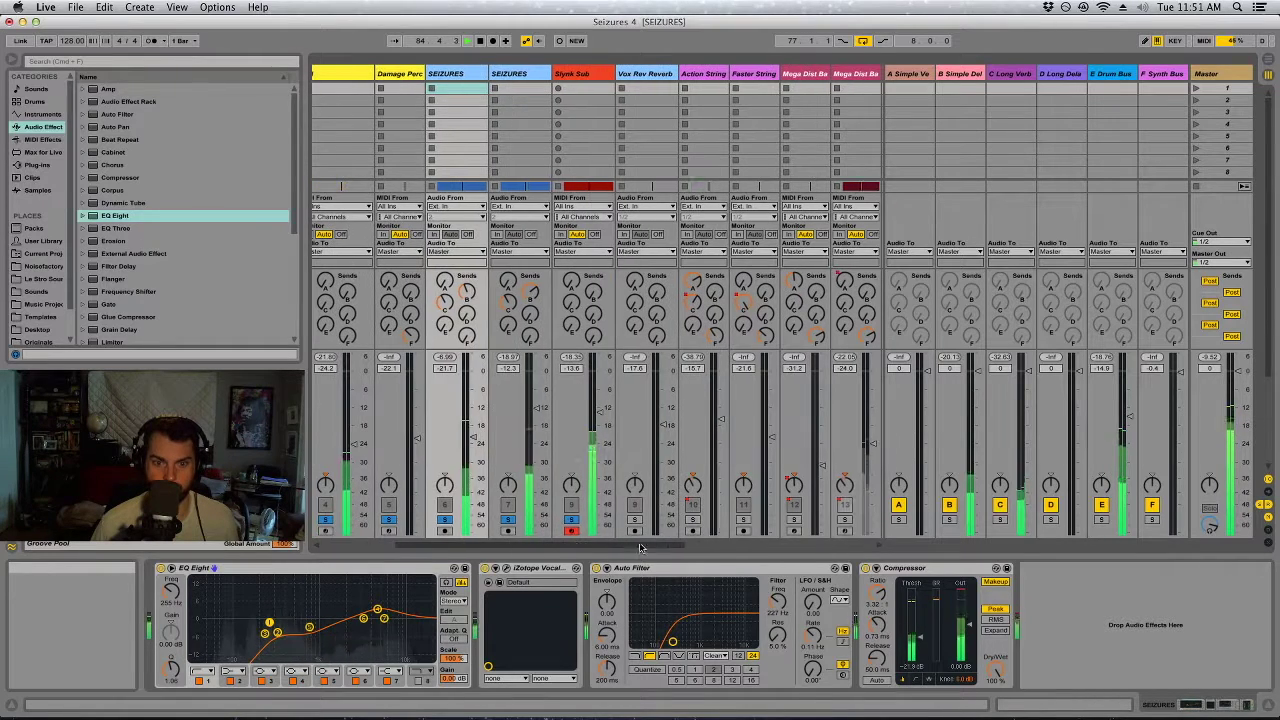
pyautogui.click(508, 76)
pyautogui.keyDown('shift'); pyautogui.click(448, 76); pyautogui.keyUp('shift')
pyautogui.moveTo(446, 78)
pyautogui.mouseDown()
pyautogui.moveTo(595, 78)
pyautogui.moveTo(460, 87)
pyautogui.mouseUp()
pyautogui.hscroll(1, 634, 549)
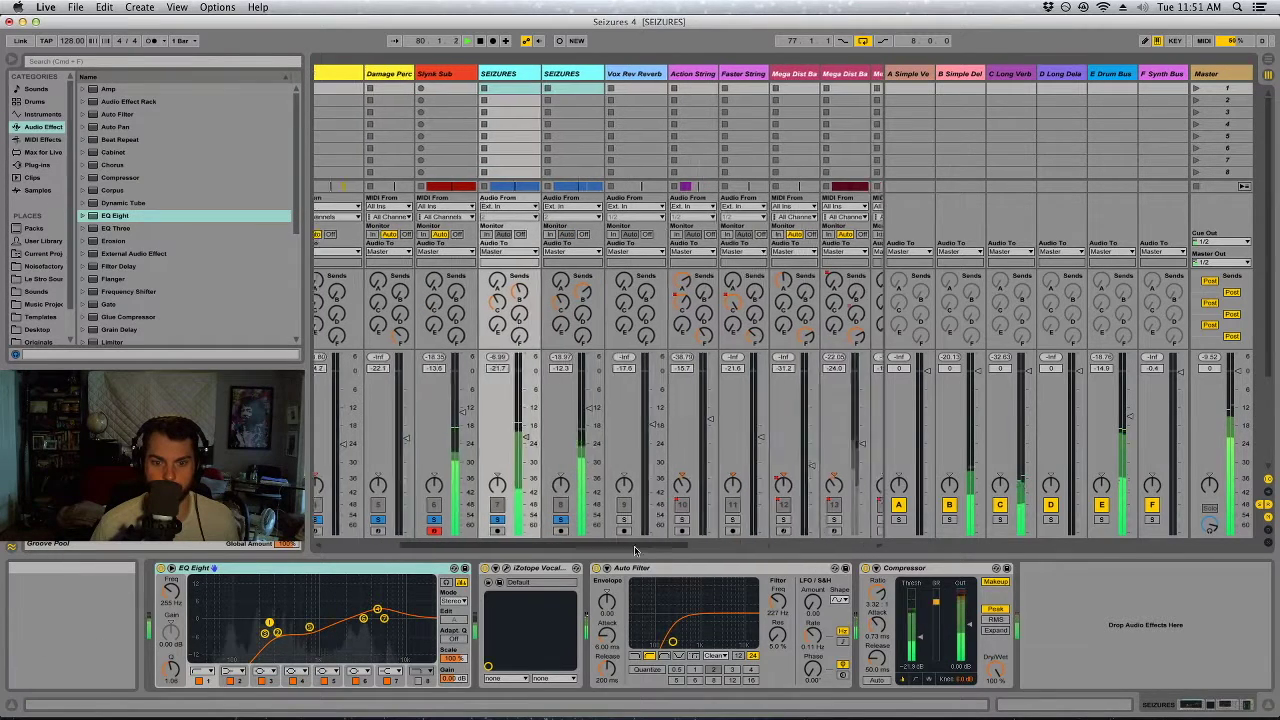
# Add the second and third Mega Dist Bass tracks, Bass Group and first Plinky Arp to the solos, setting that Plinky Arp's volume to -28.5 dB.
pyautogui.moveTo(634, 549); pyautogui.dragTo(708, 546)
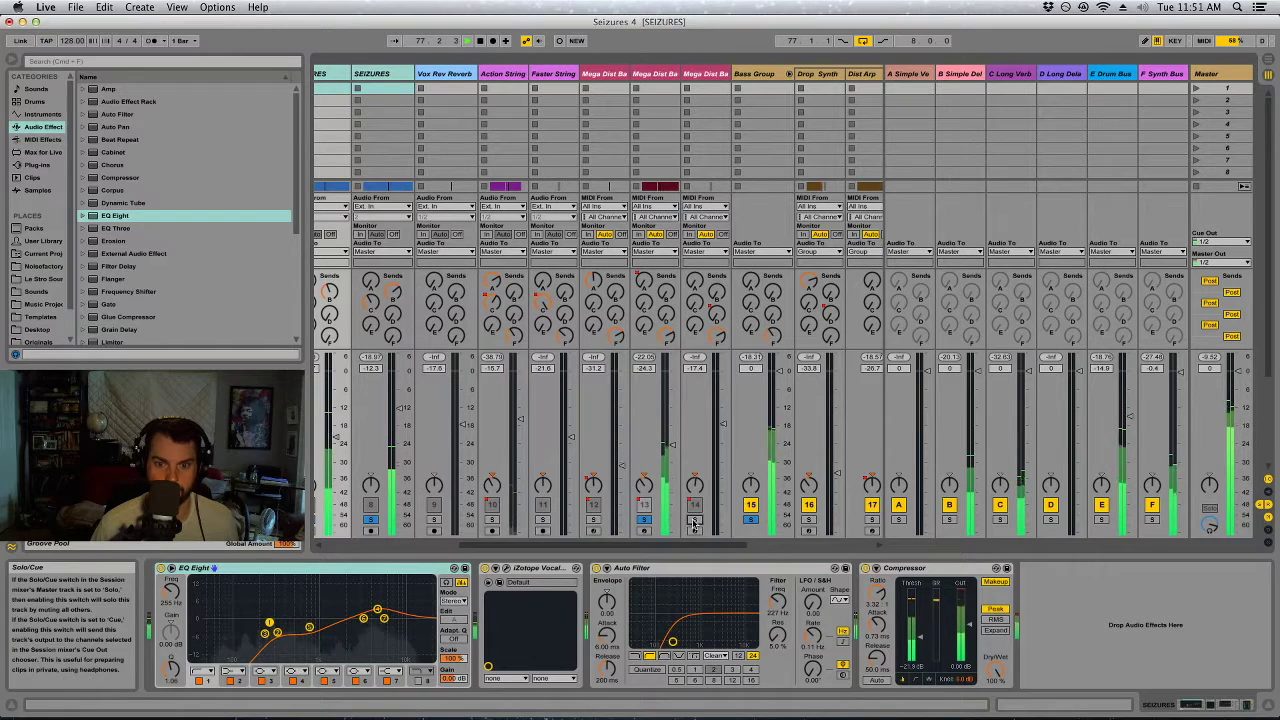
pyautogui.moveTo(712, 546); pyautogui.dragTo(757, 545)
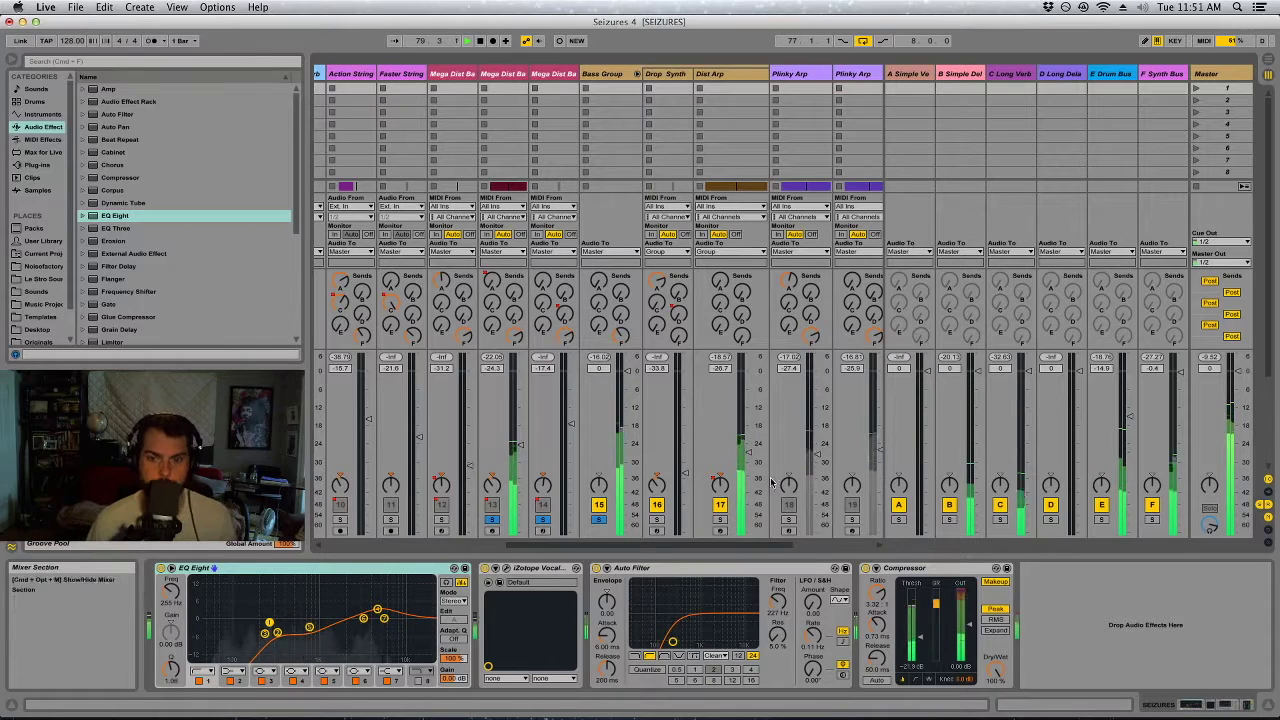
pyautogui.moveTo(790, 547); pyautogui.dragTo(797, 548)
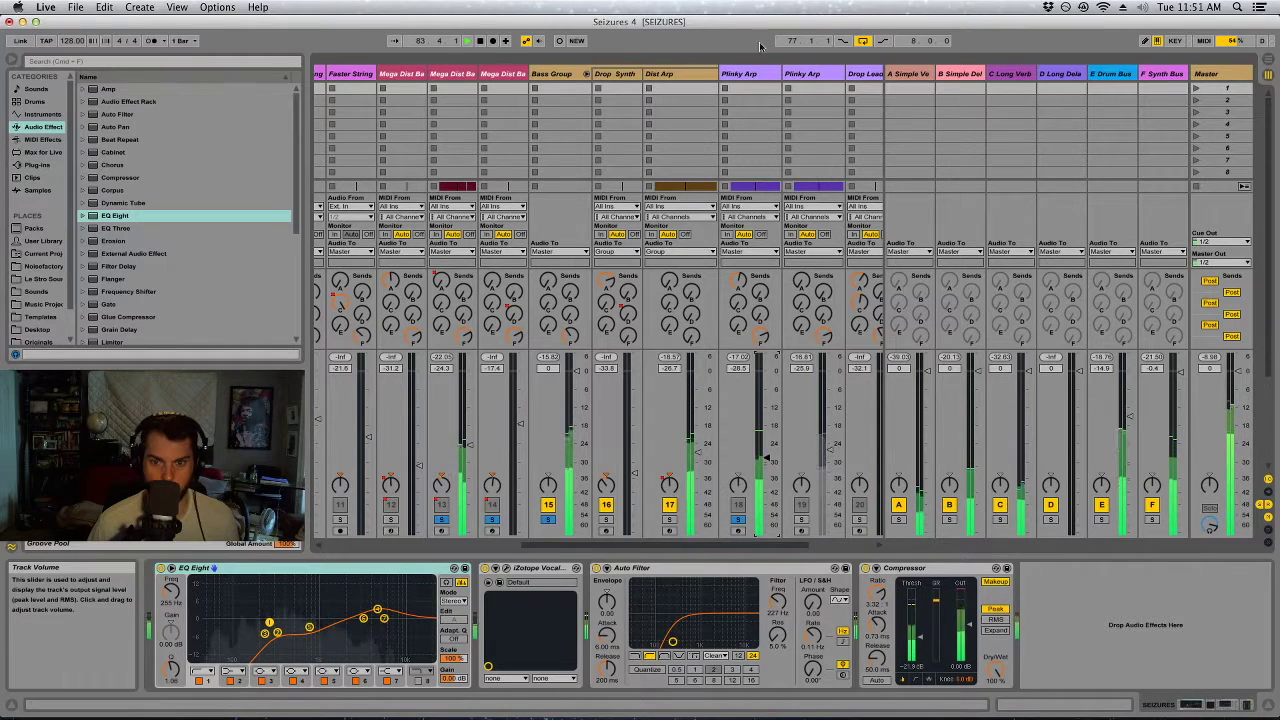
# Bring up the first Plinky Arp's devices and add the second Plinky Arp, Drop Lead and Organs to the solos.
pyautogui.click(751, 88)
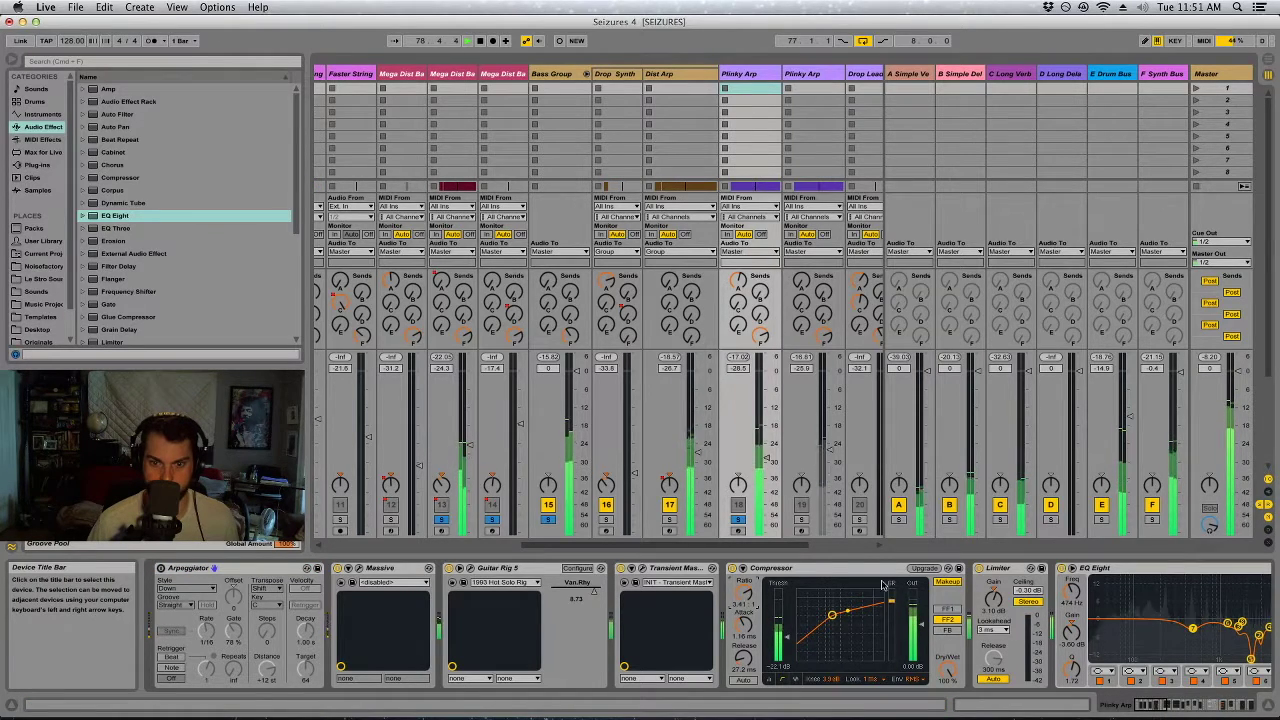
pyautogui.hscroll(3, 733, 467)
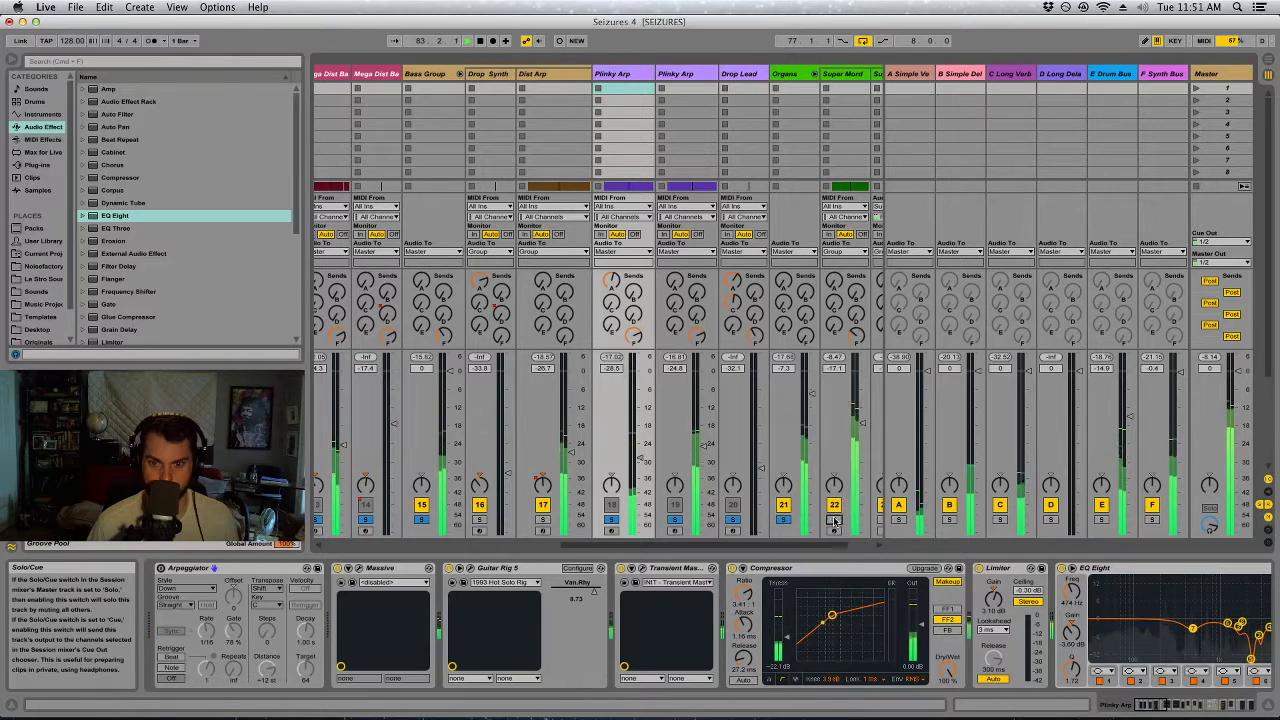
# Set the first Super Mord track's volume to -20.0 dB and, within Kick and Snare, the CLP+S chain's volume to -7.7 dB.
pyautogui.hscroll(2, 824, 547)
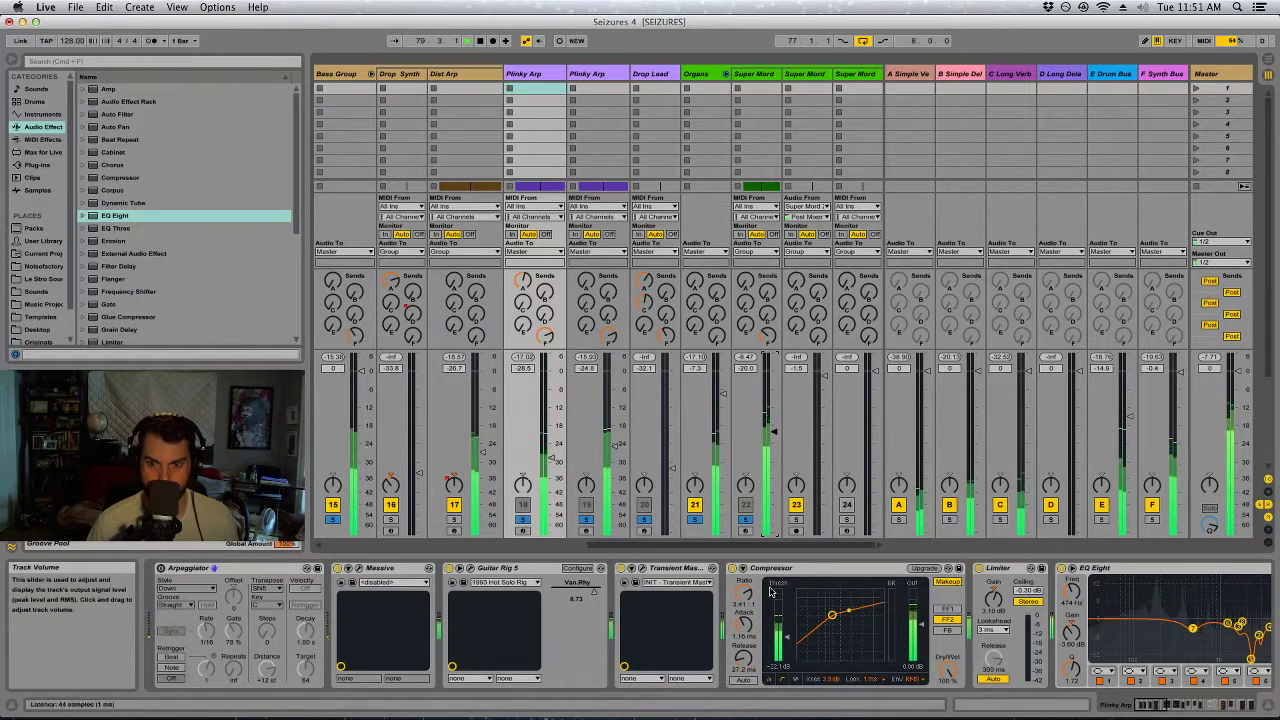
pyautogui.moveTo(765, 544); pyautogui.dragTo(571, 544)
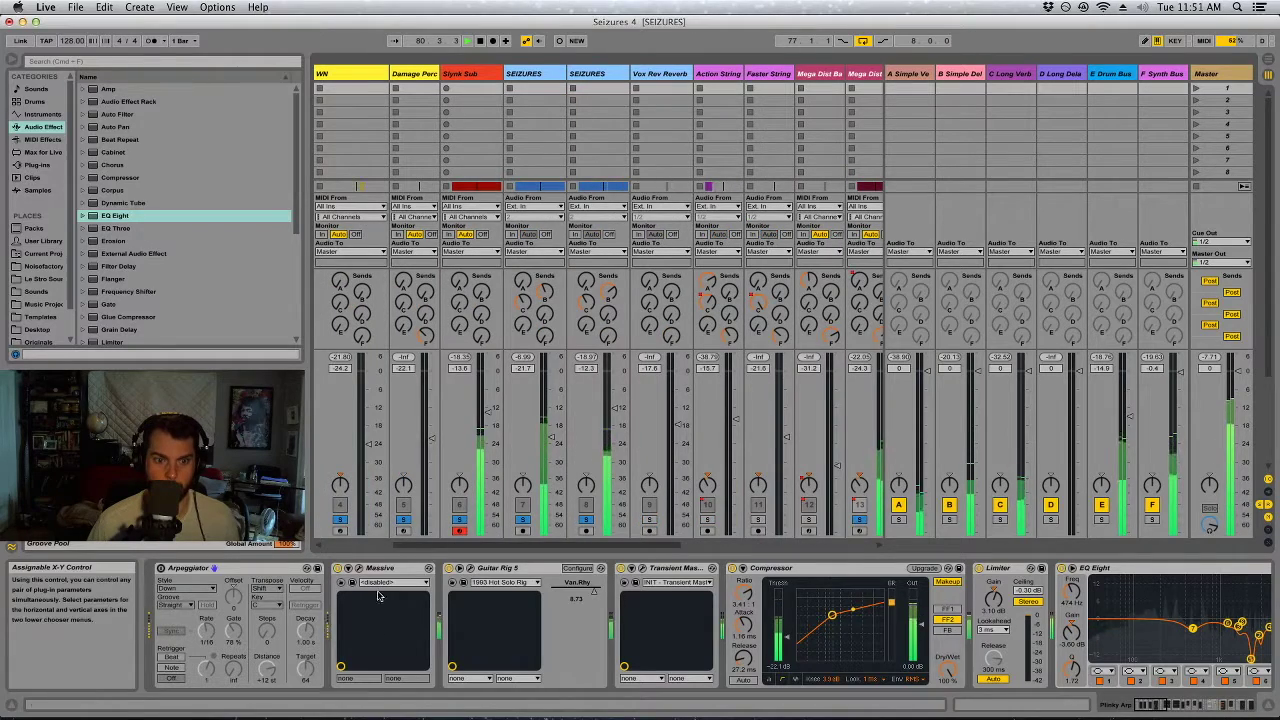
pyautogui.hscroll(-3, 450, 300)
pyautogui.click(535, 76)
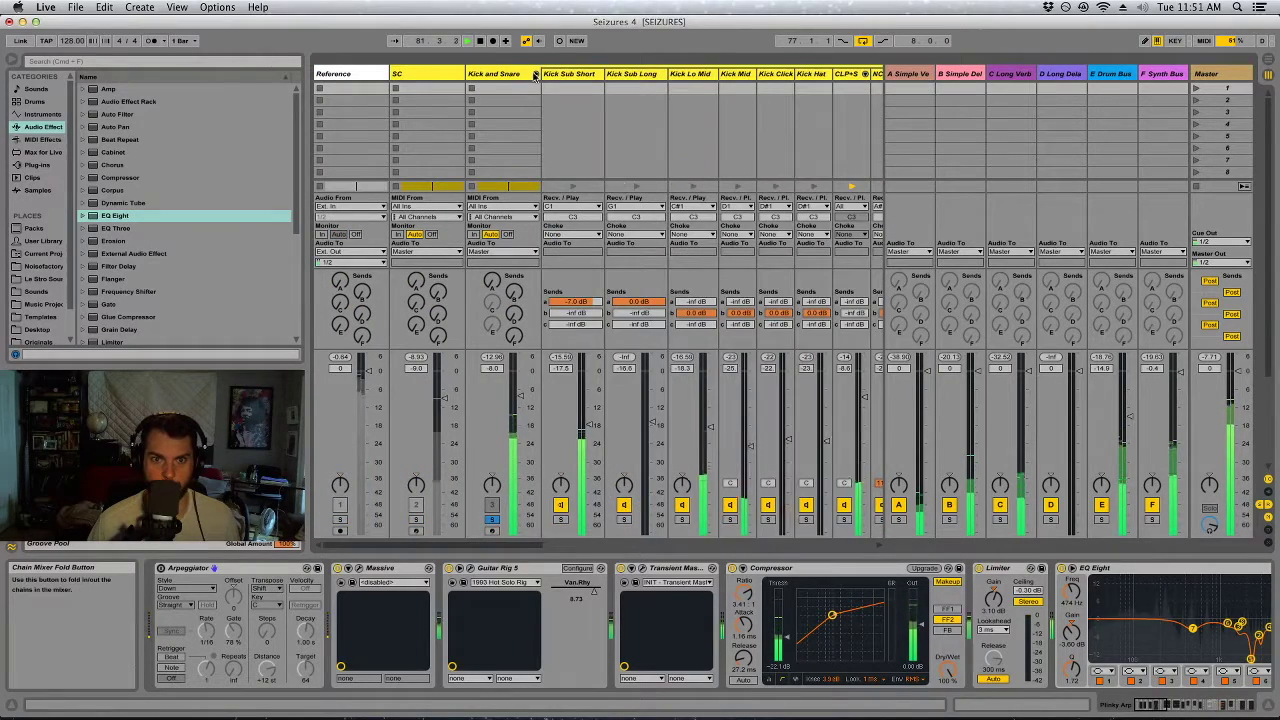
pyautogui.hscroll(5, 577, 545)
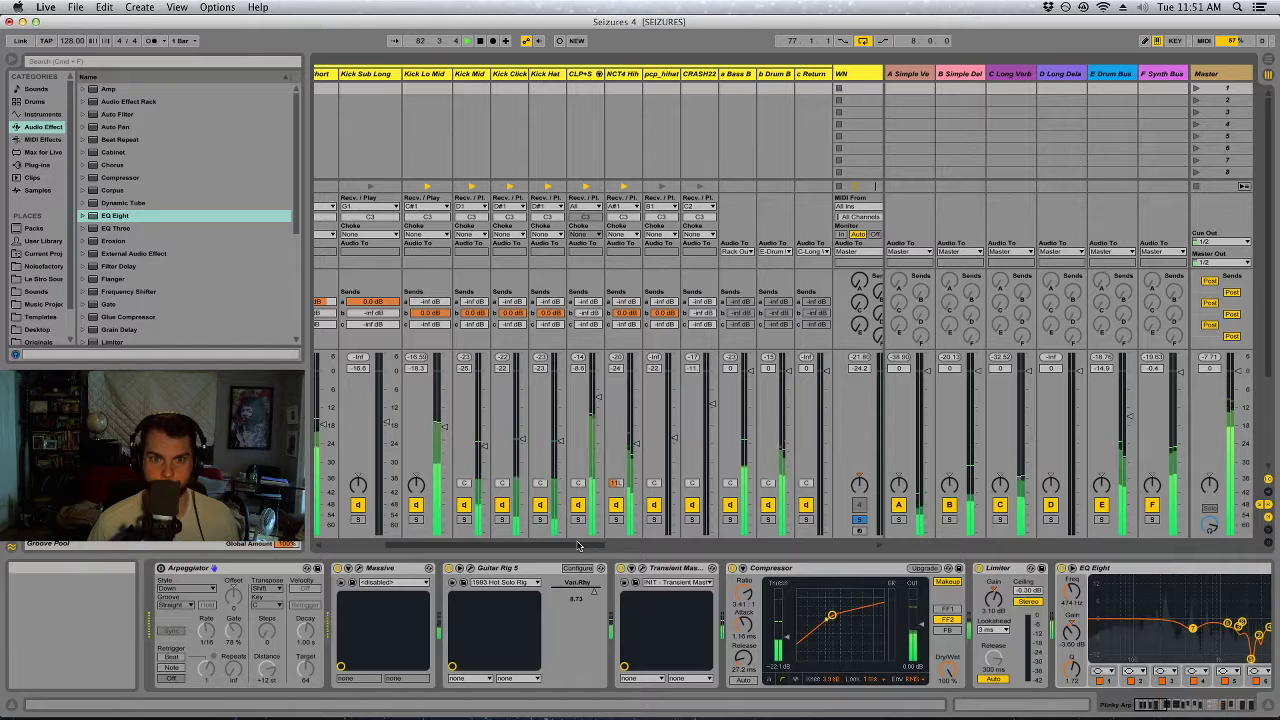
pyautogui.moveTo(599, 398); pyautogui.dragTo(599, 395)
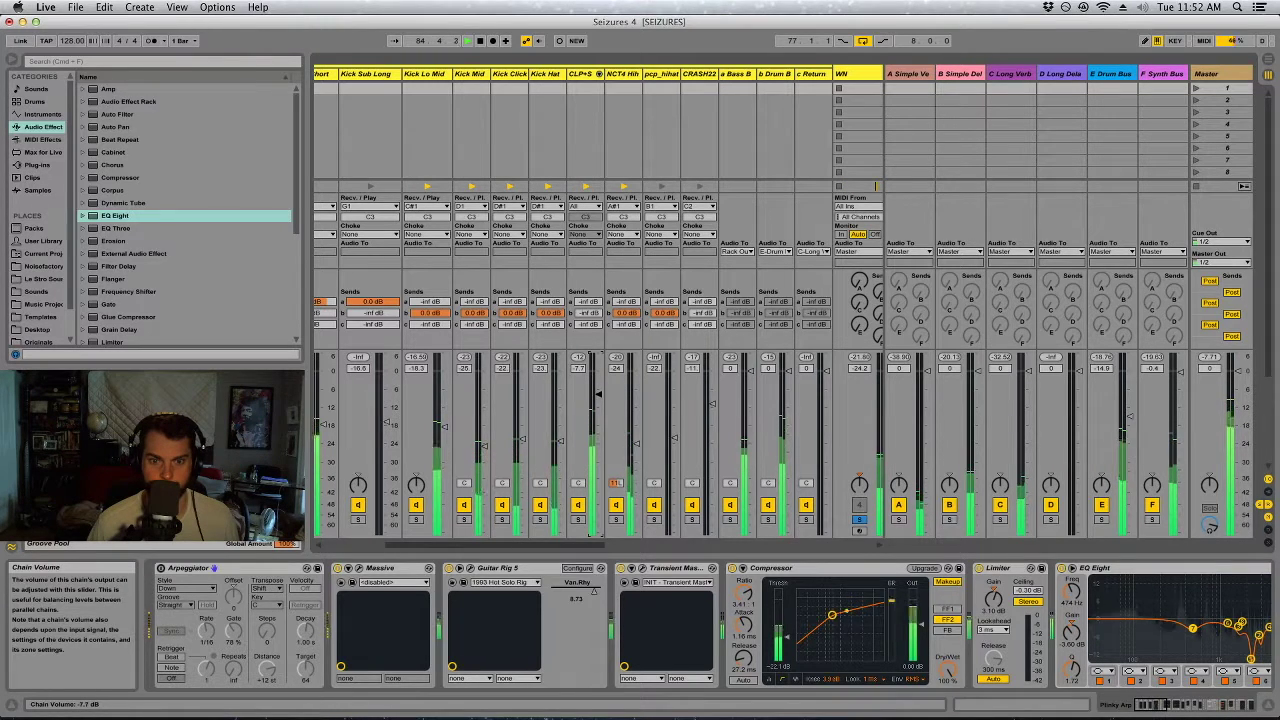
# Expand the CLP+S chains, set Clap Hi to -14.6 dB, and audition Clap Lo in solo, setting it to -9.7 dB.
pyautogui.click(599, 74)
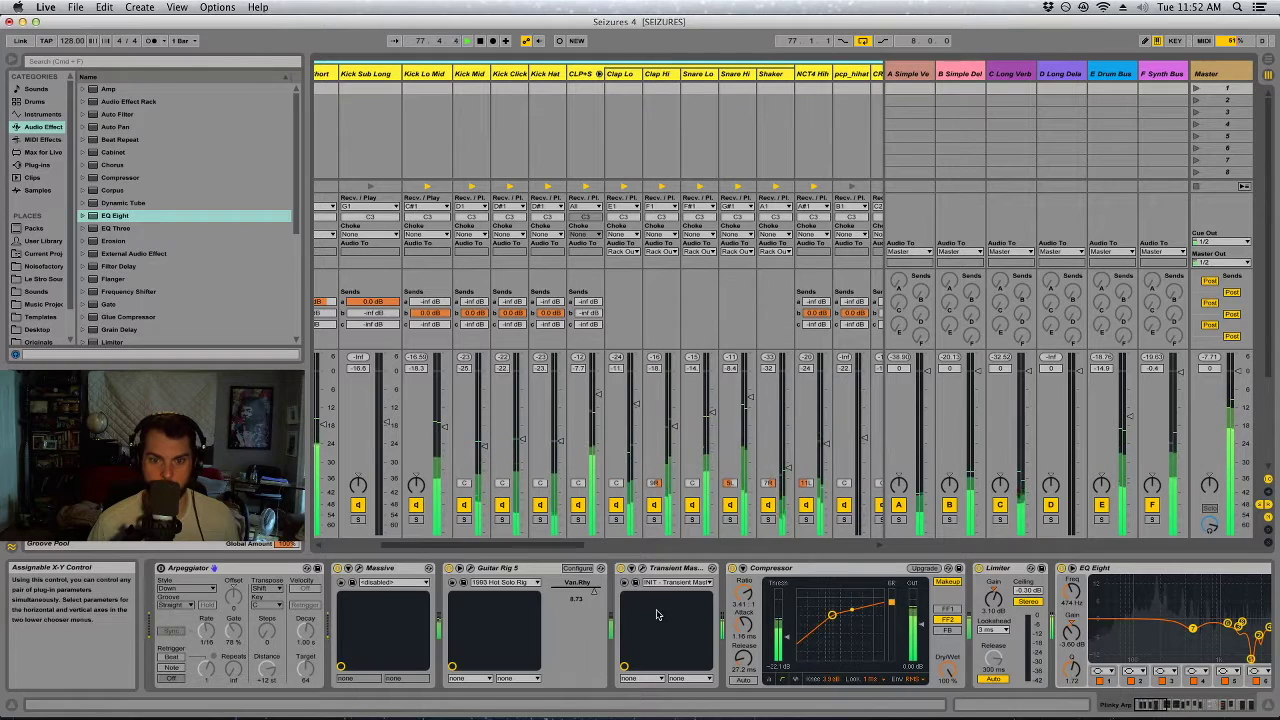
pyautogui.click(730, 506)
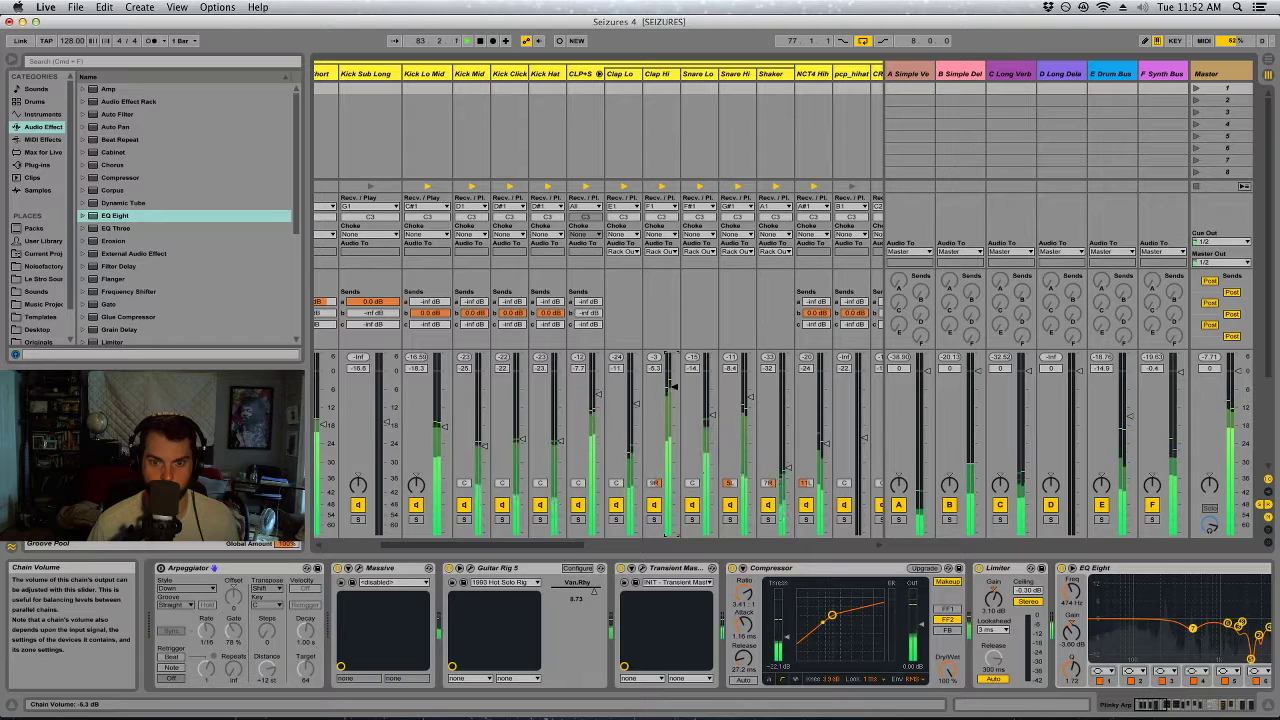
pyautogui.moveTo(675, 409); pyautogui.dragTo(674, 414)
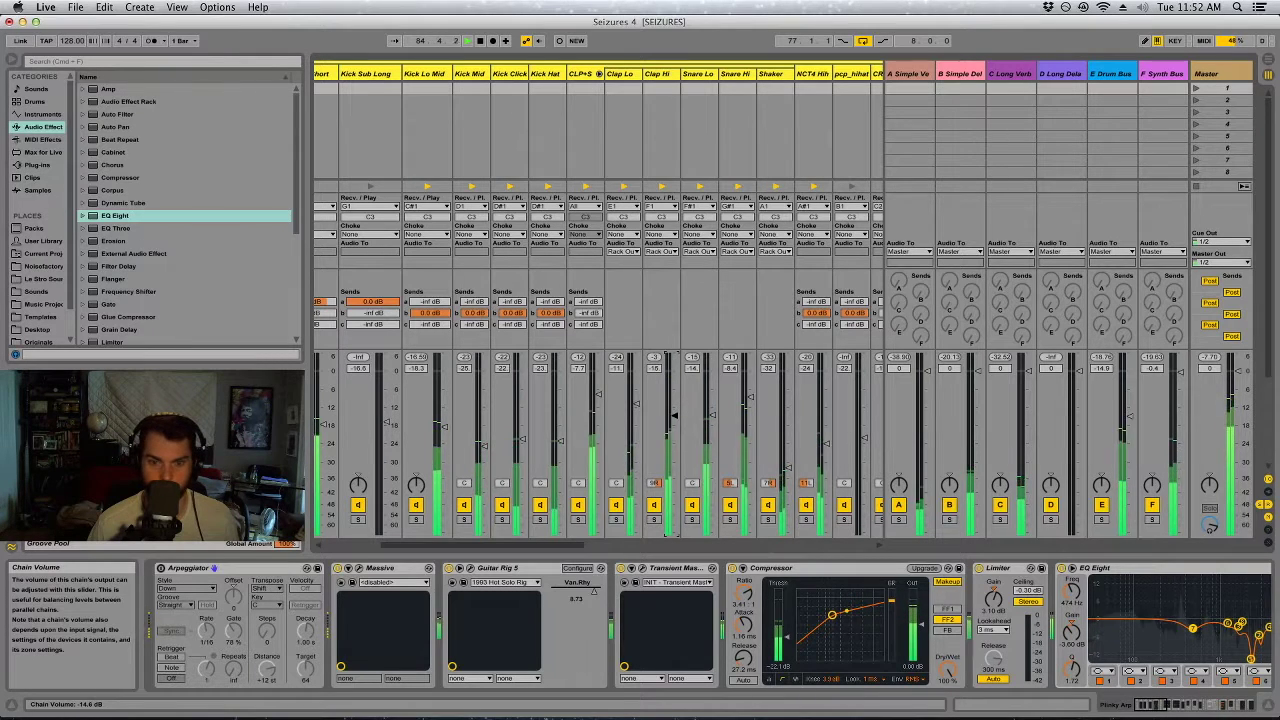
pyautogui.click(616, 521)
pyautogui.click(616, 521)
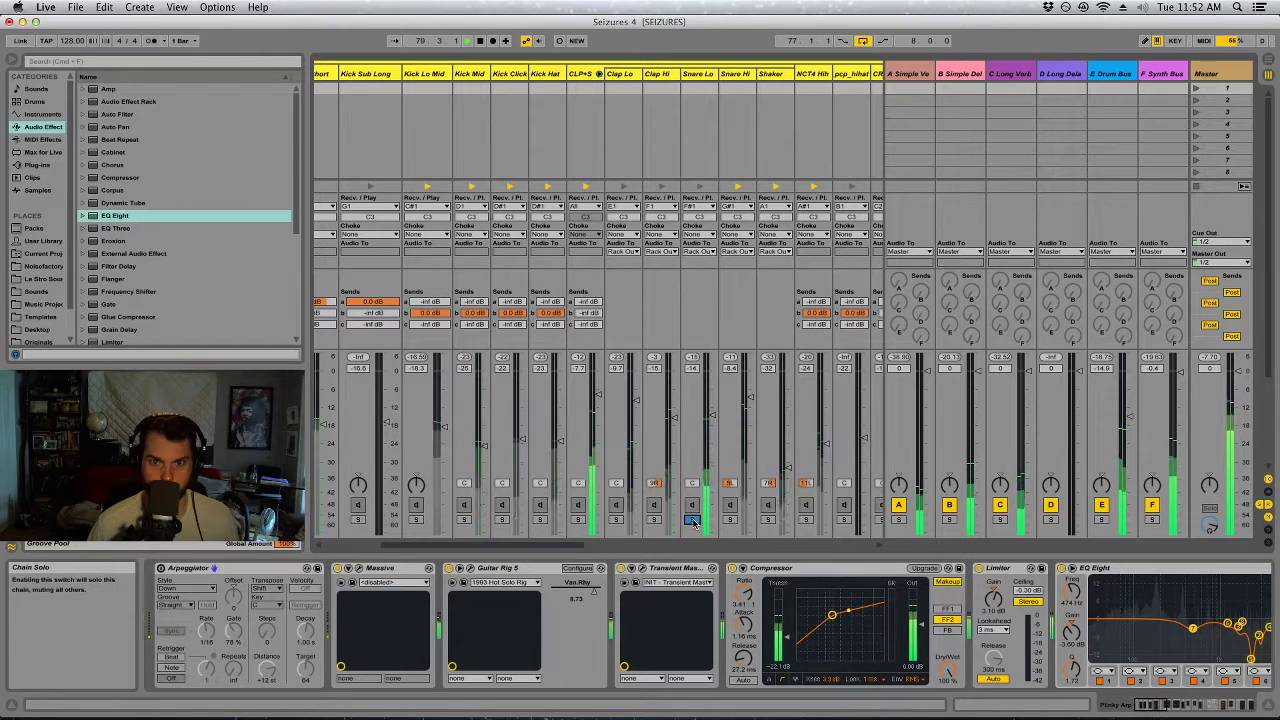
# Audition Snare Hi in solo, bring up the Snare Lo and Snare Hi devices, and set Snare Hi's volume to -5.0 dB.
pyautogui.click(731, 520)
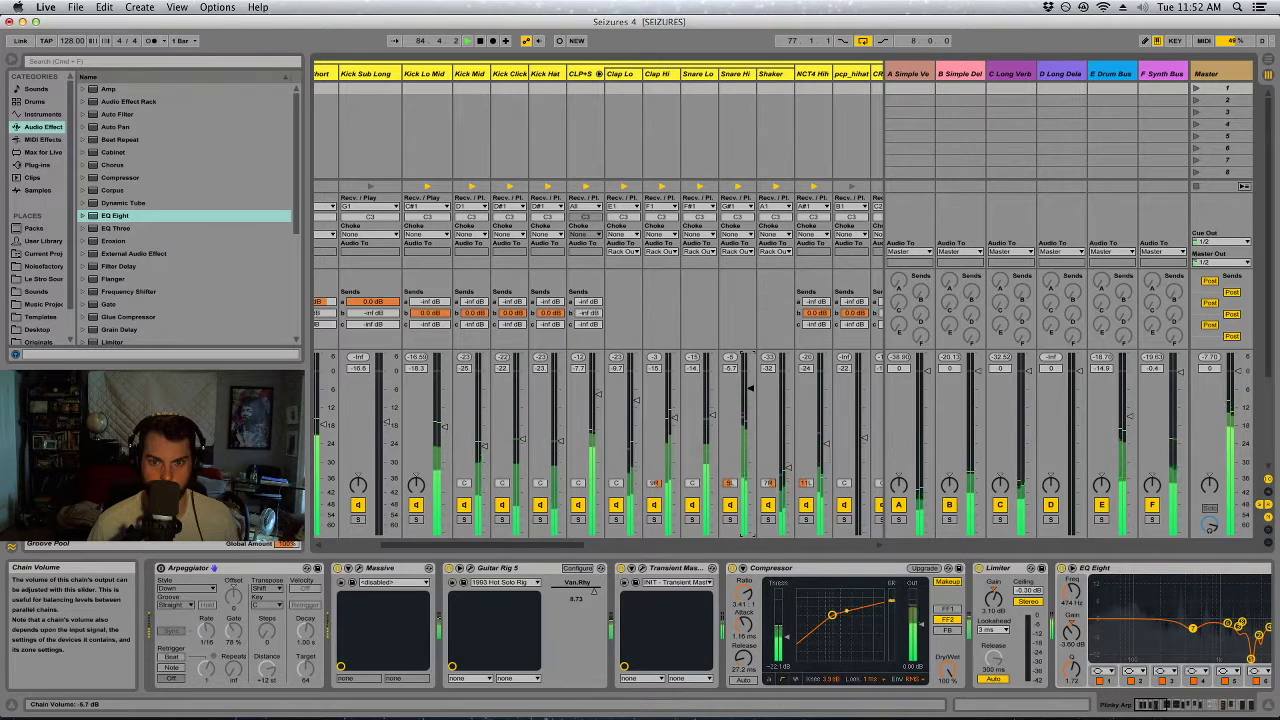
pyautogui.click(599, 74)
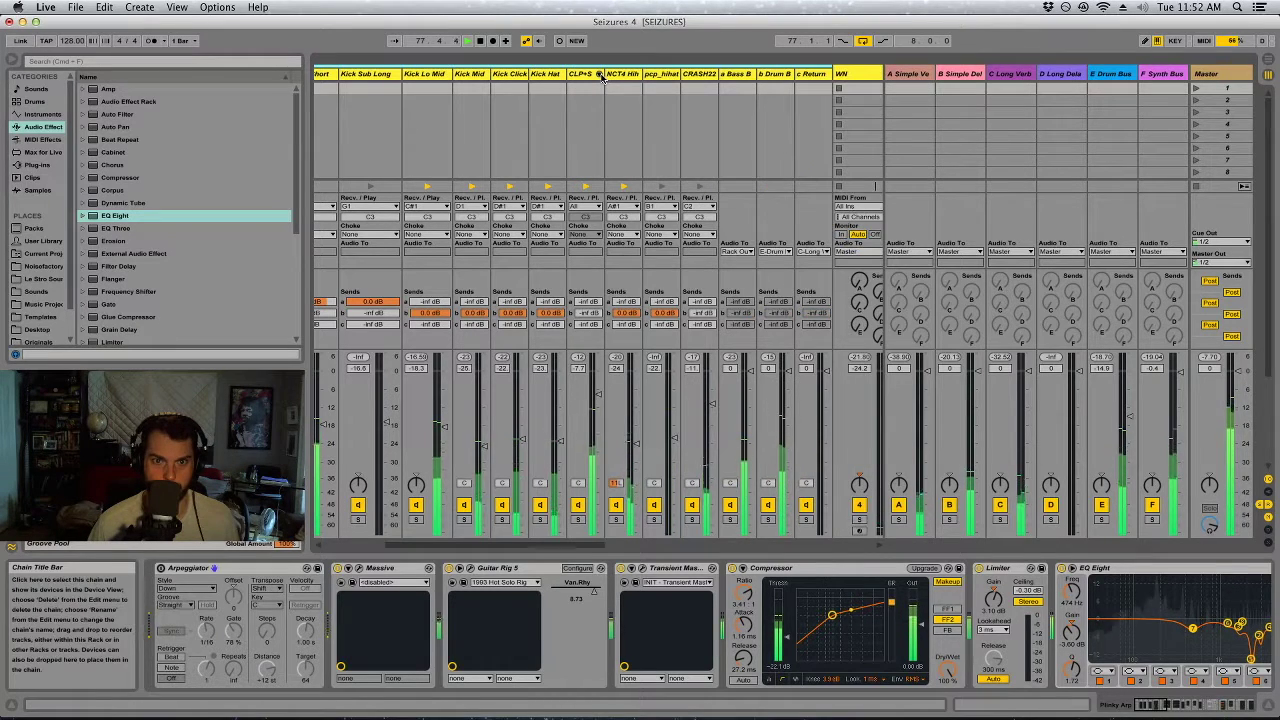
pyautogui.click(599, 74)
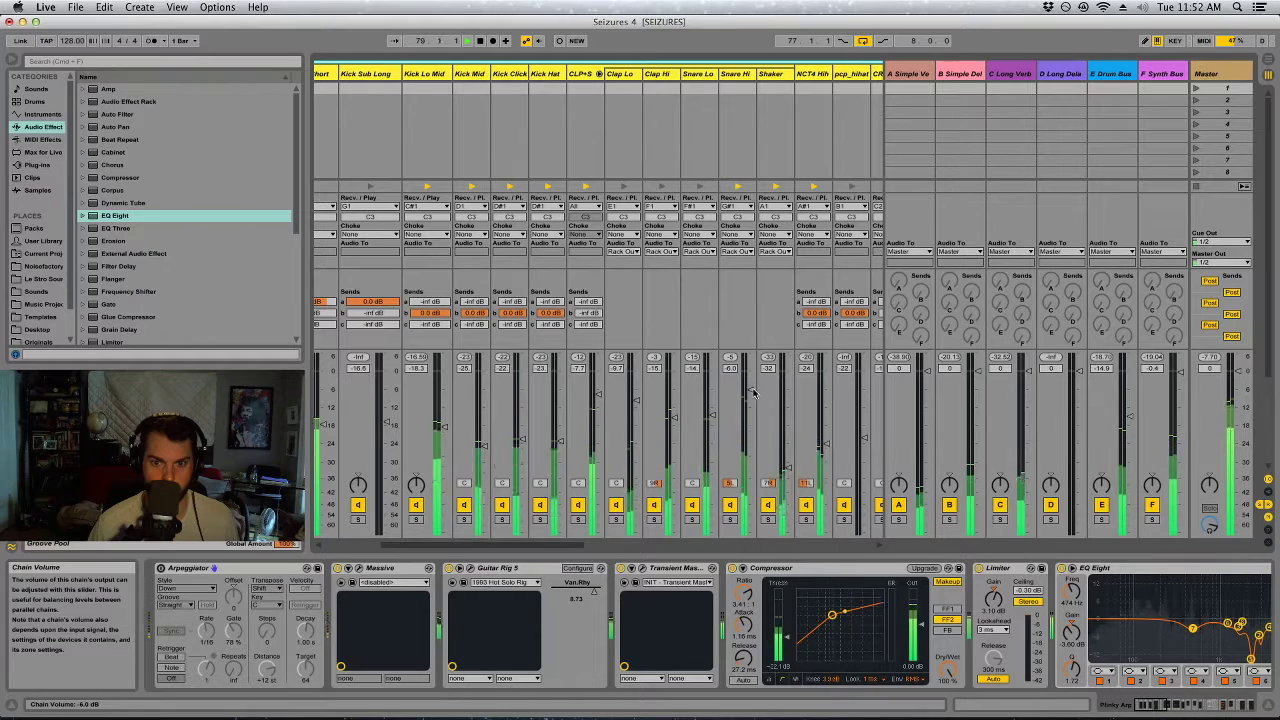
pyautogui.click(731, 74)
pyautogui.keyDown('shift'); pyautogui.click(703, 74); pyautogui.keyUp('shift')
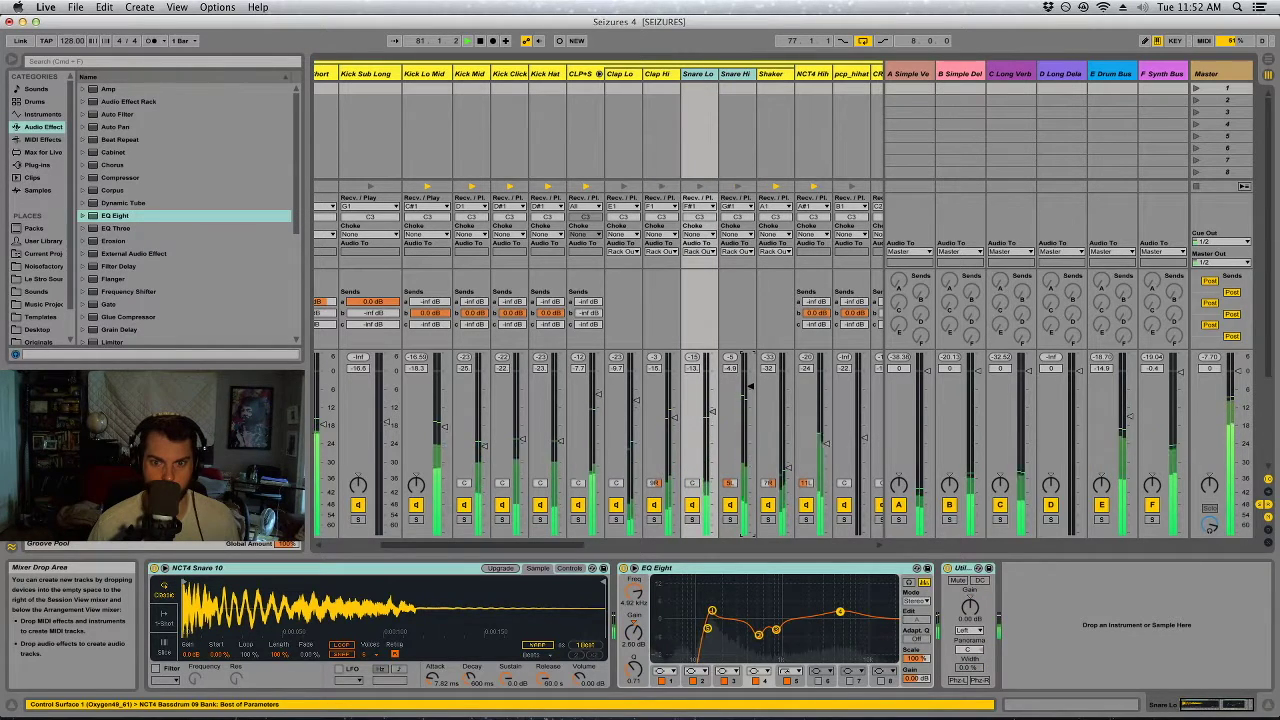
pyautogui.moveTo(752, 393); pyautogui.dragTo(748, 386)
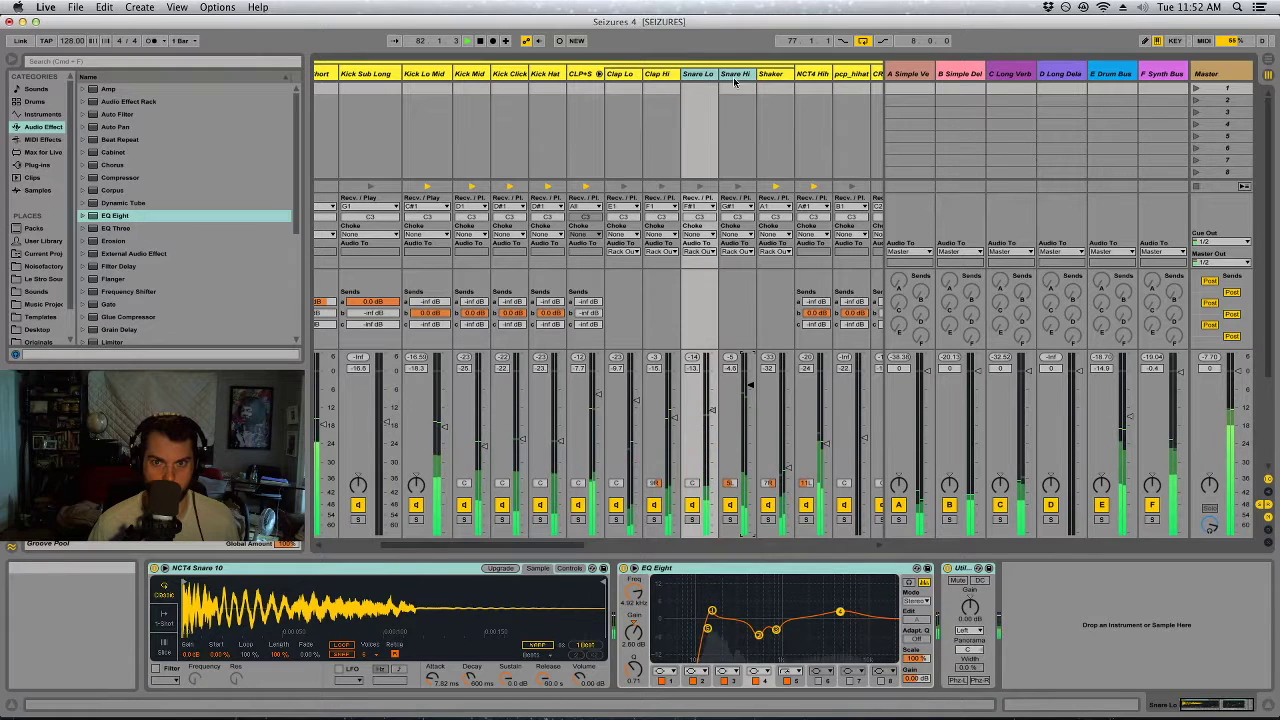
pyautogui.click(745, 342)
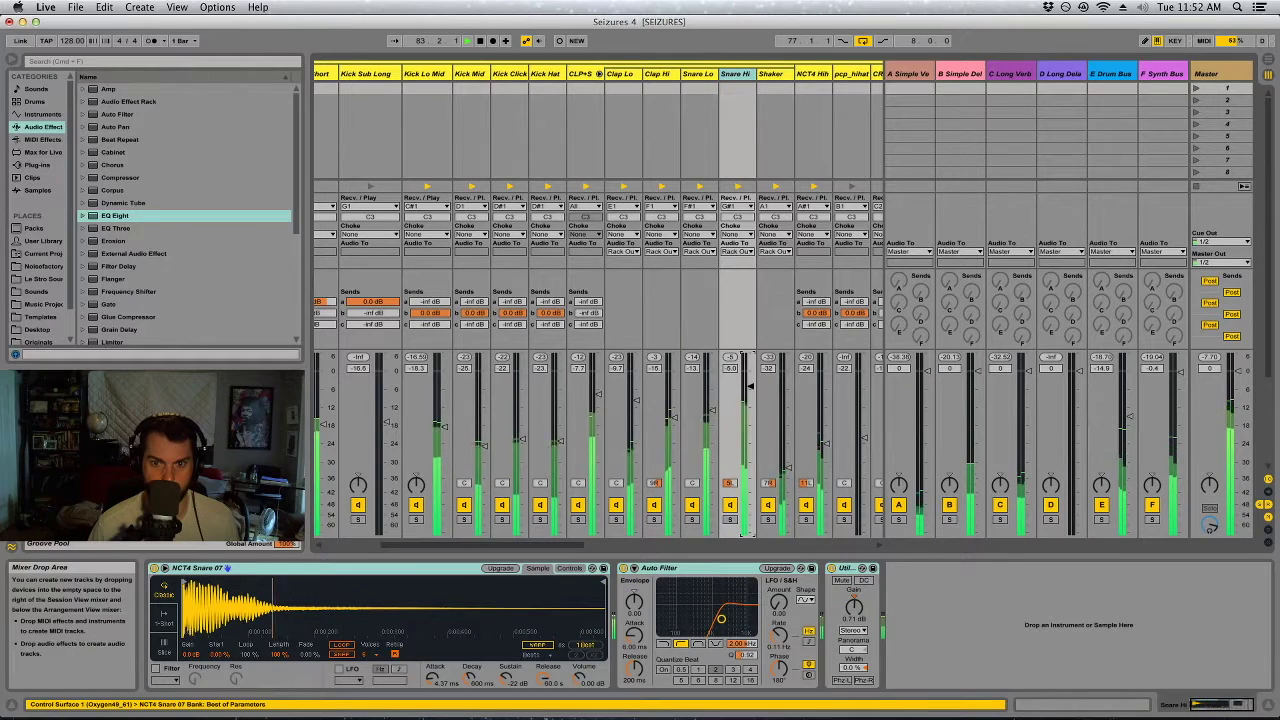
# Fold the Kick and Snare chains, switch to the arrangement, and jump playback ahead to around bar 93.
pyautogui.hscroll(-3, 429, 114)
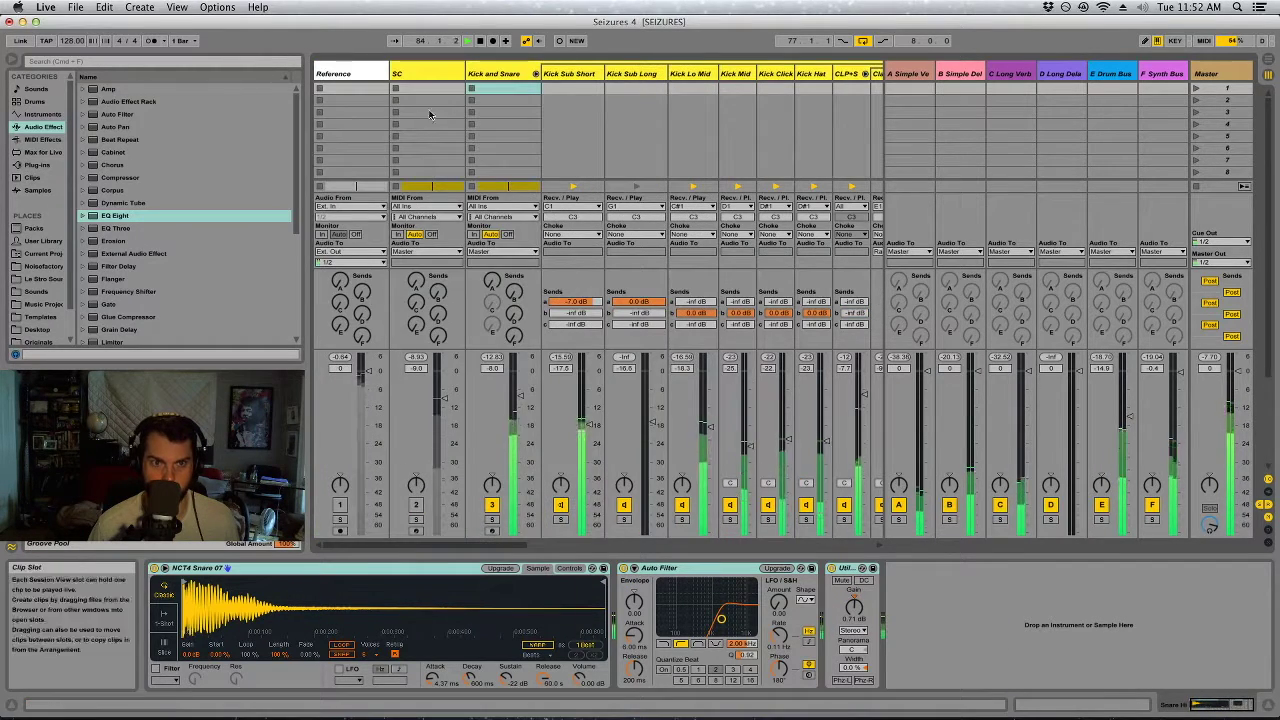
pyautogui.click(536, 74)
pyautogui.press('Tab')
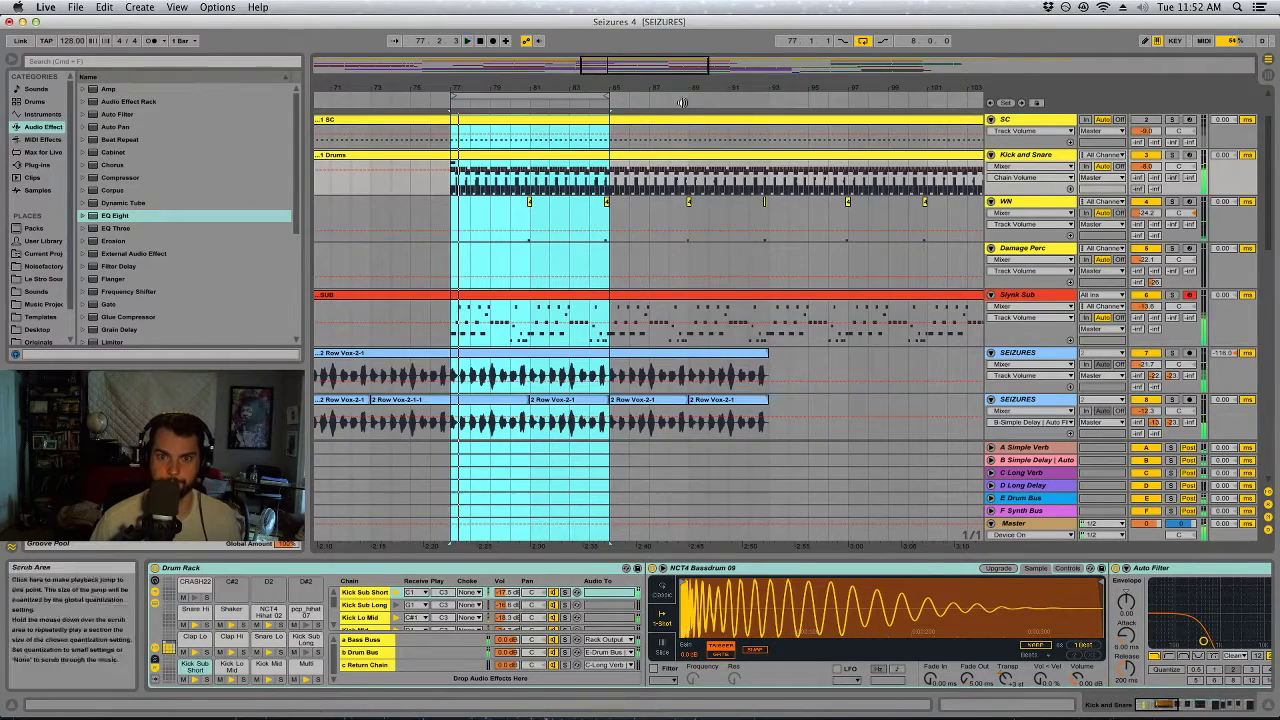
pyautogui.moveTo(539, 87); pyautogui.dragTo(539, 40)
pyautogui.click(643, 94)
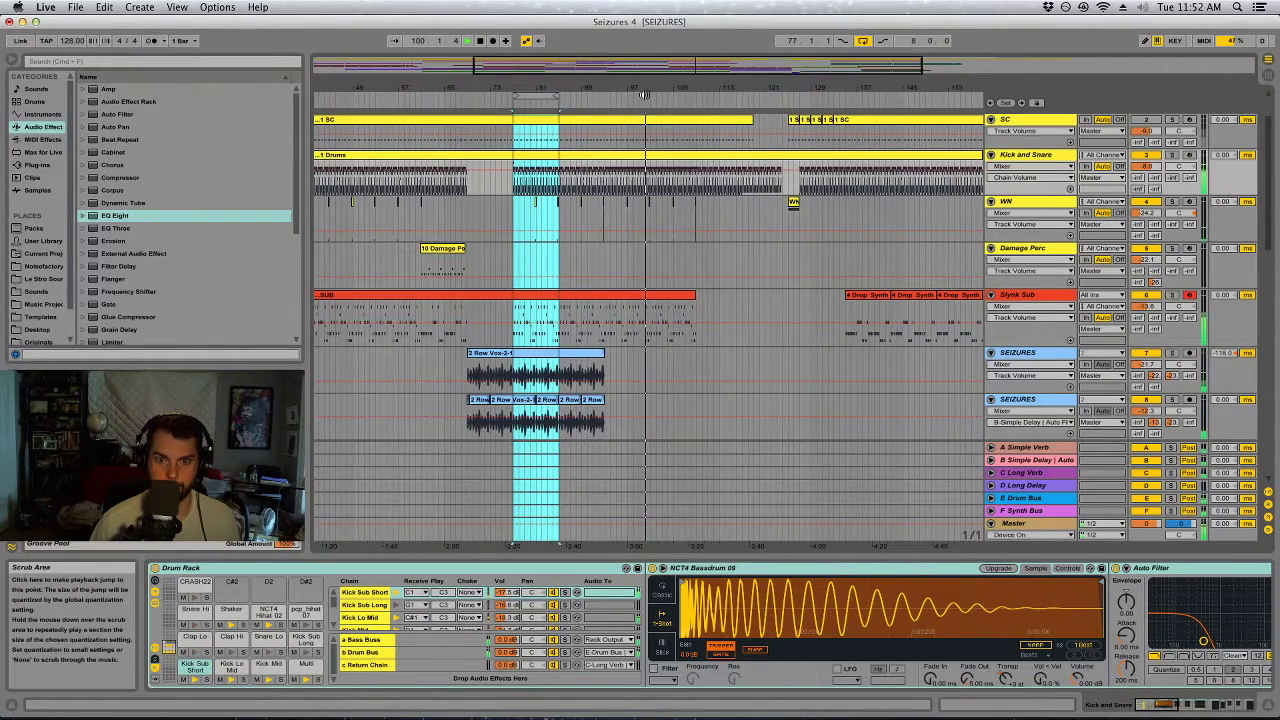
pyautogui.moveTo(646, 95); pyautogui.dragTo(600, 50)
pyautogui.click(652, 106)
# Bring up the third Mega Dist Bass track's devices by selecting its clip at bar 45, and undo the last edit.
pyautogui.scroll(-5, 680, 346)
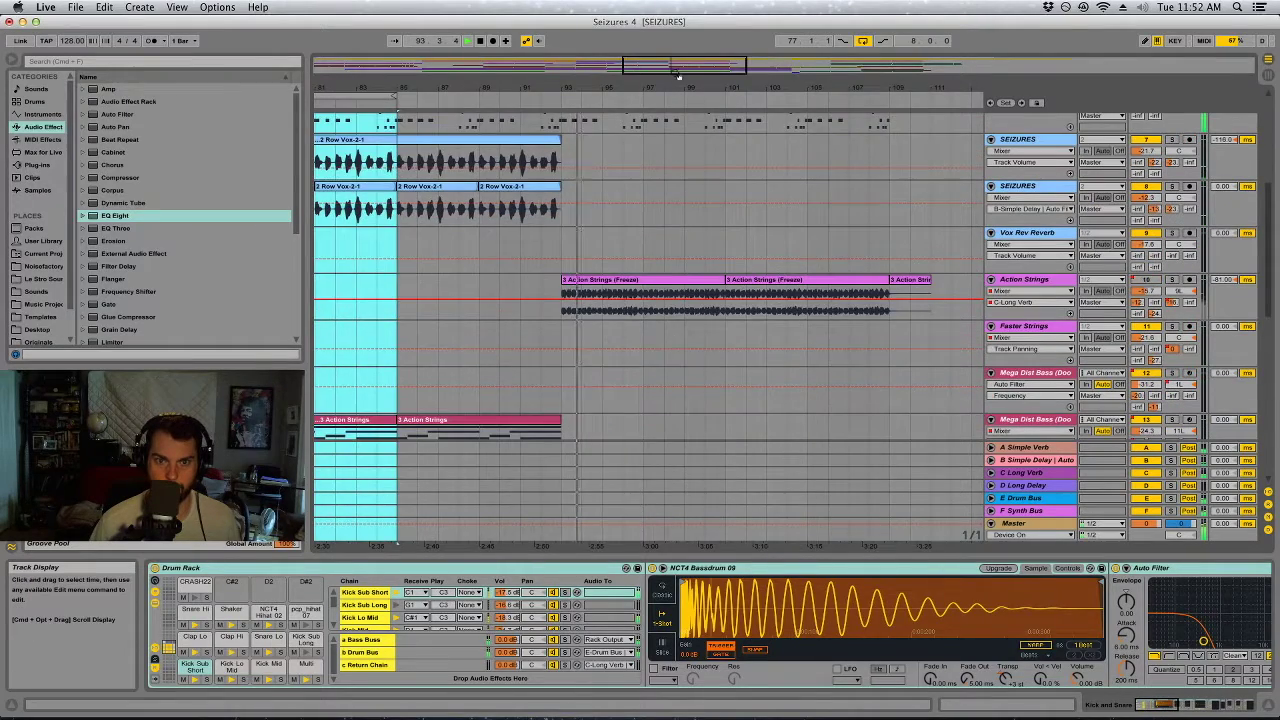
pyautogui.moveTo(678, 87); pyautogui.dragTo(536, 40)
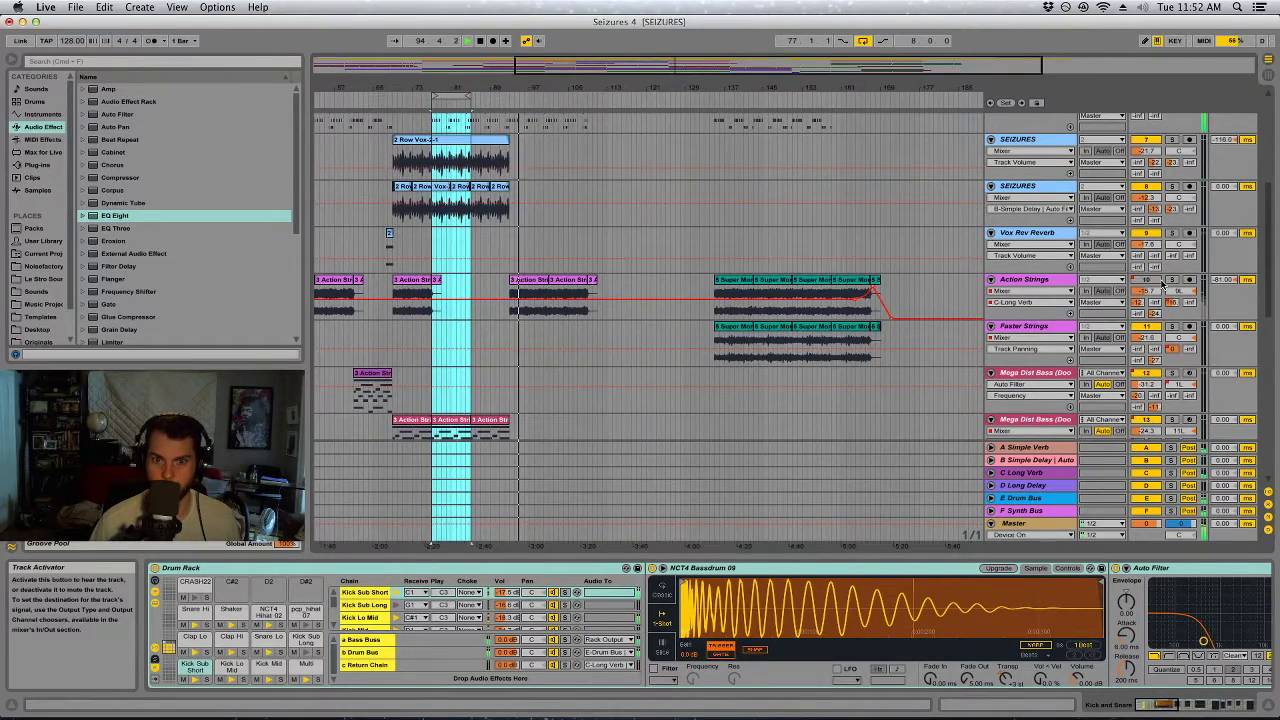
pyautogui.scroll(-3, 900, 356)
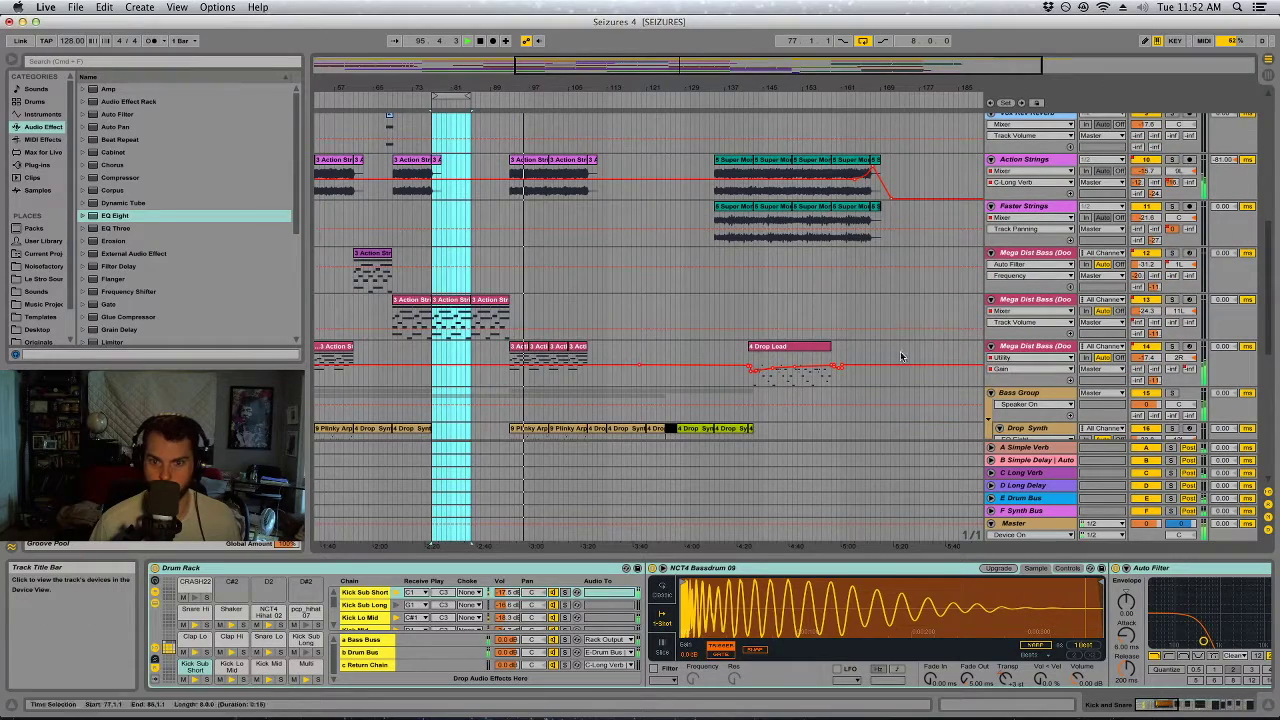
pyautogui.moveTo(691, 88); pyautogui.dragTo(671, 40)
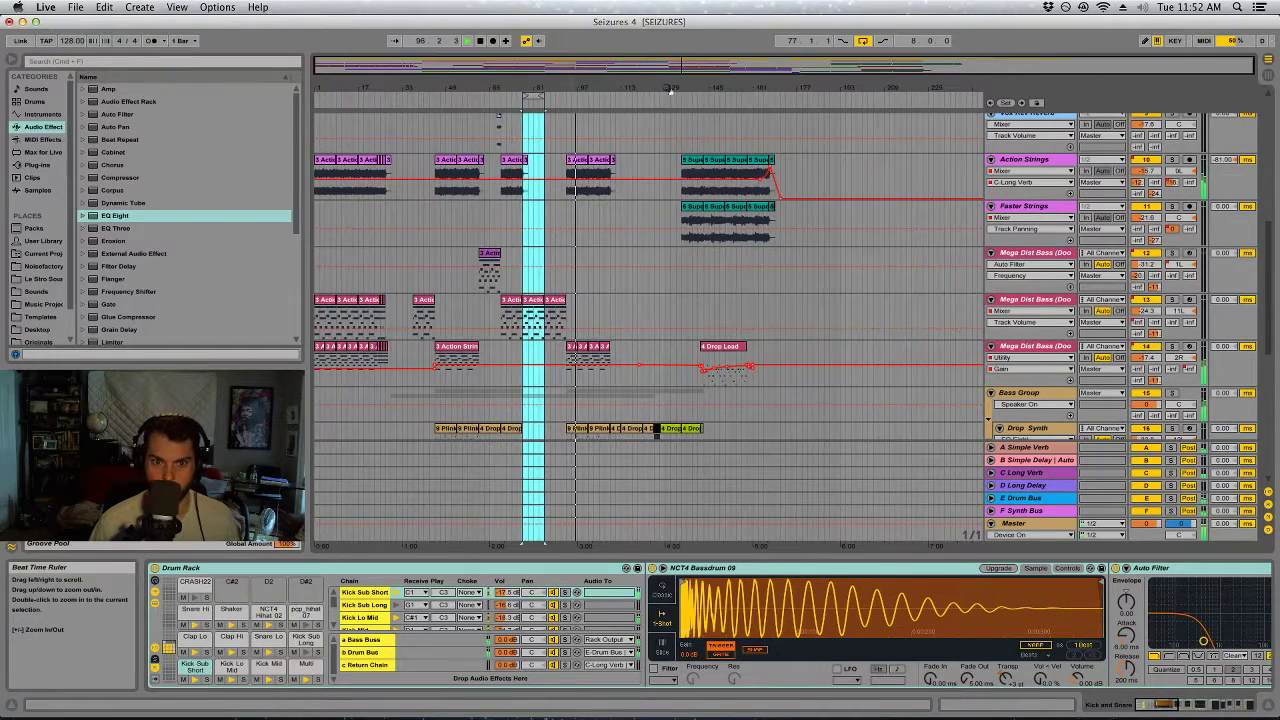
pyautogui.click(459, 355)
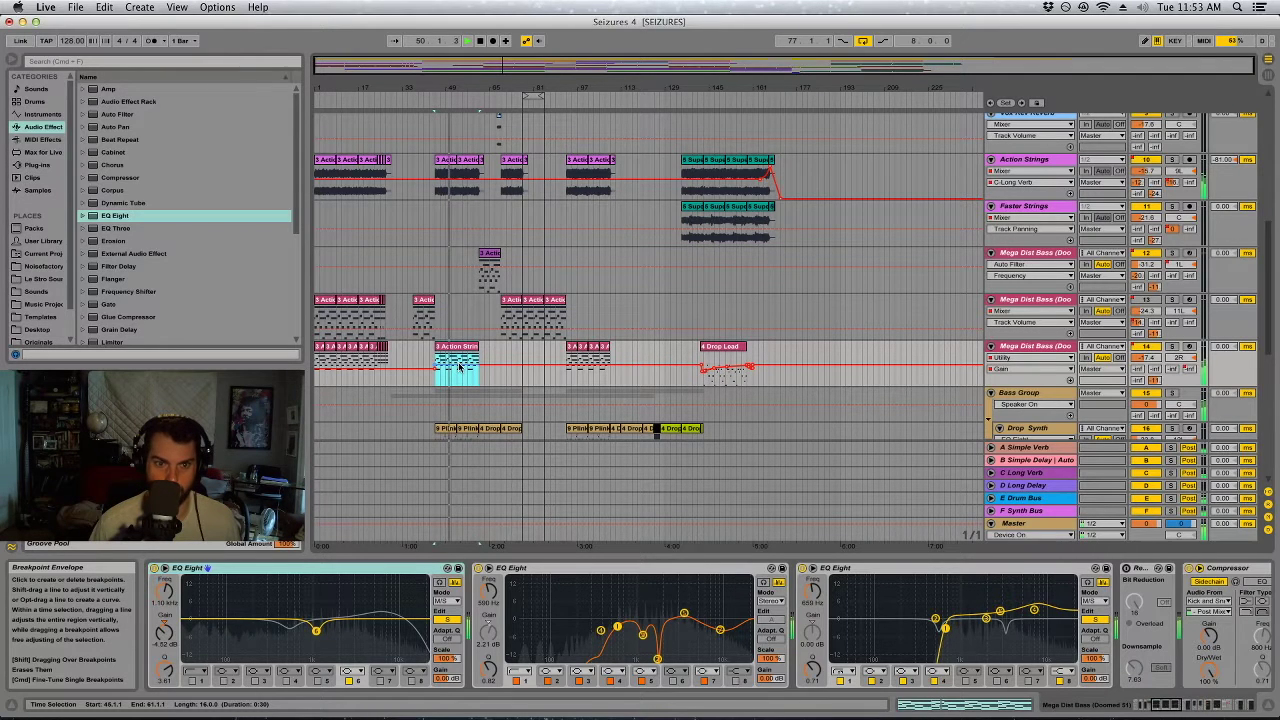
pyautogui.press('super+z')
pyautogui.click(521, 355)
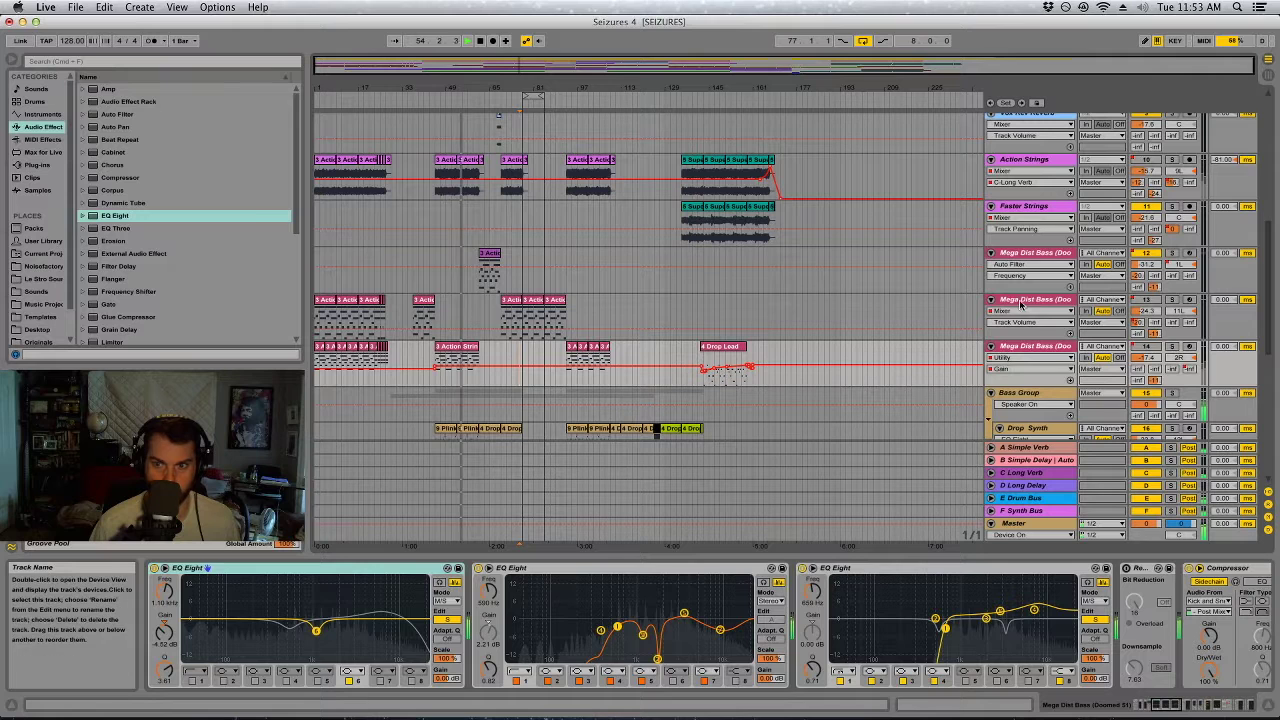
# In the third Mega Dist Bass's second EQ Eight, raise the high band slightly and boost the upper-mid band about 2 dB near 4.6 kHz.
pyautogui.moveTo(720, 630); pyautogui.dragTo(720, 620)
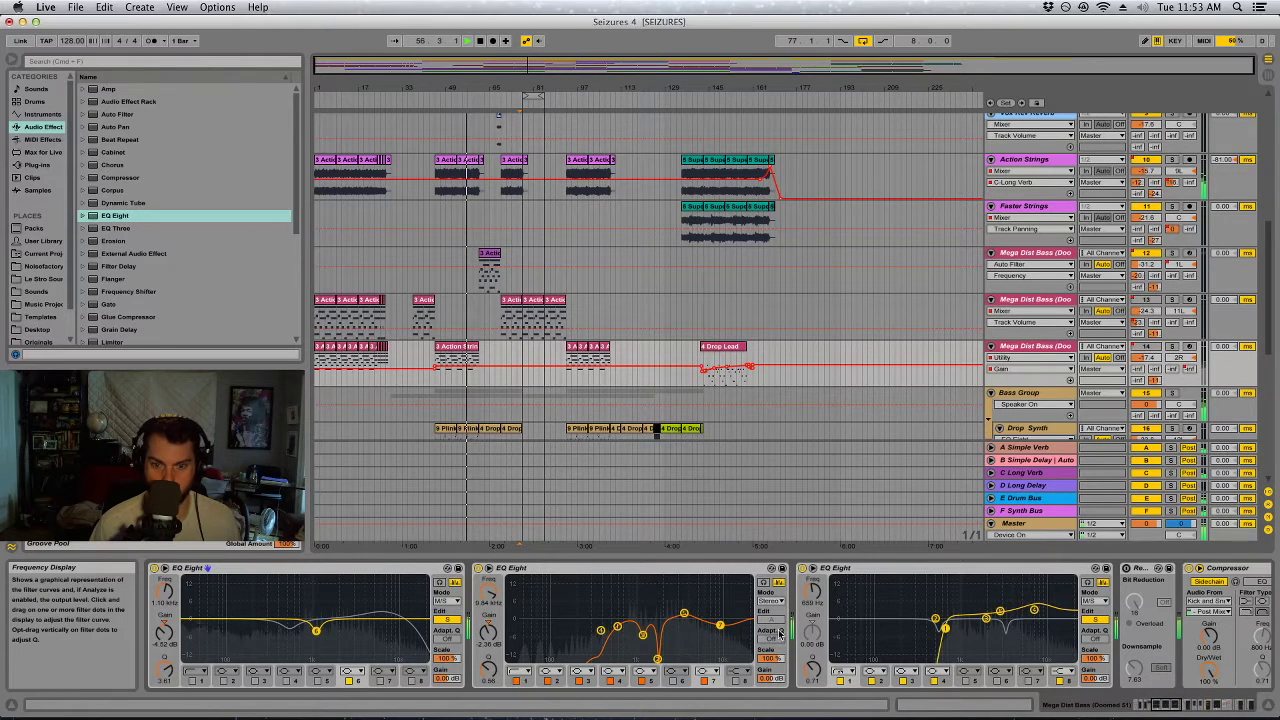
pyautogui.moveTo(680, 615)
pyautogui.mouseDown()
pyautogui.moveTo(620, 600)
pyautogui.moveTo(649, 586)
pyautogui.moveTo(693, 609)
pyautogui.mouseUp()
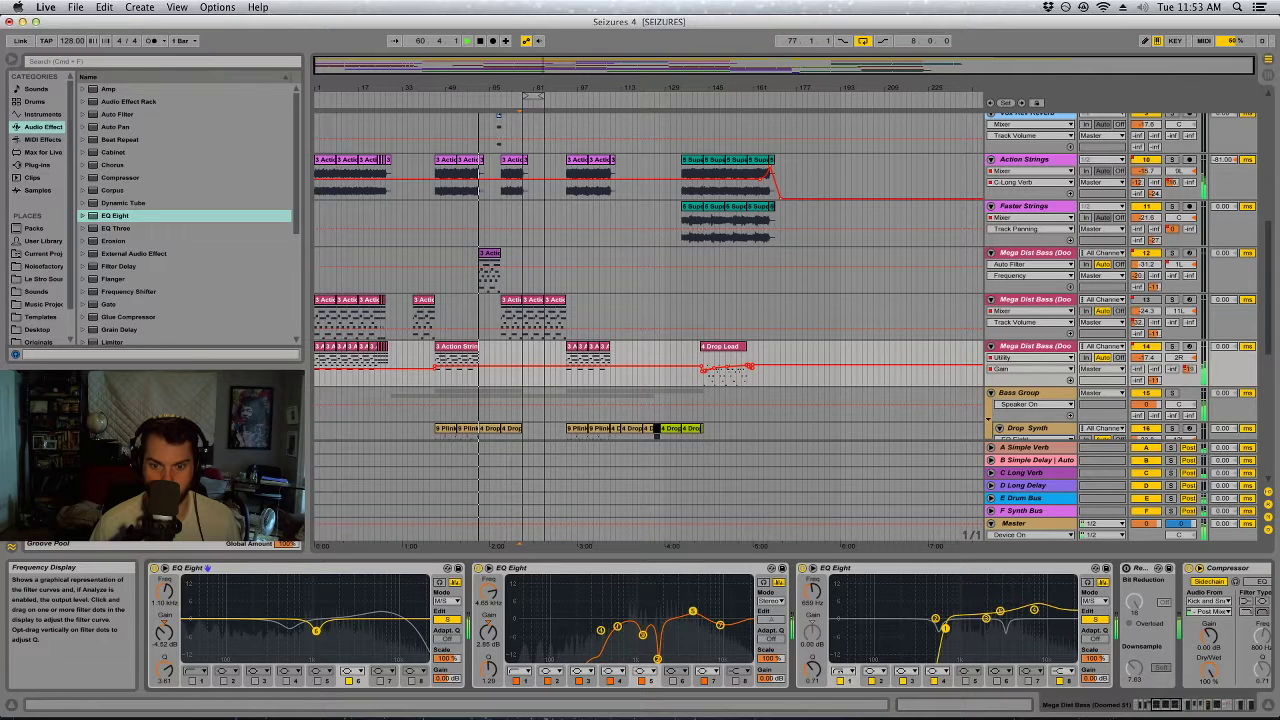
pyautogui.moveTo(693, 613); pyautogui.dragTo(692, 611)
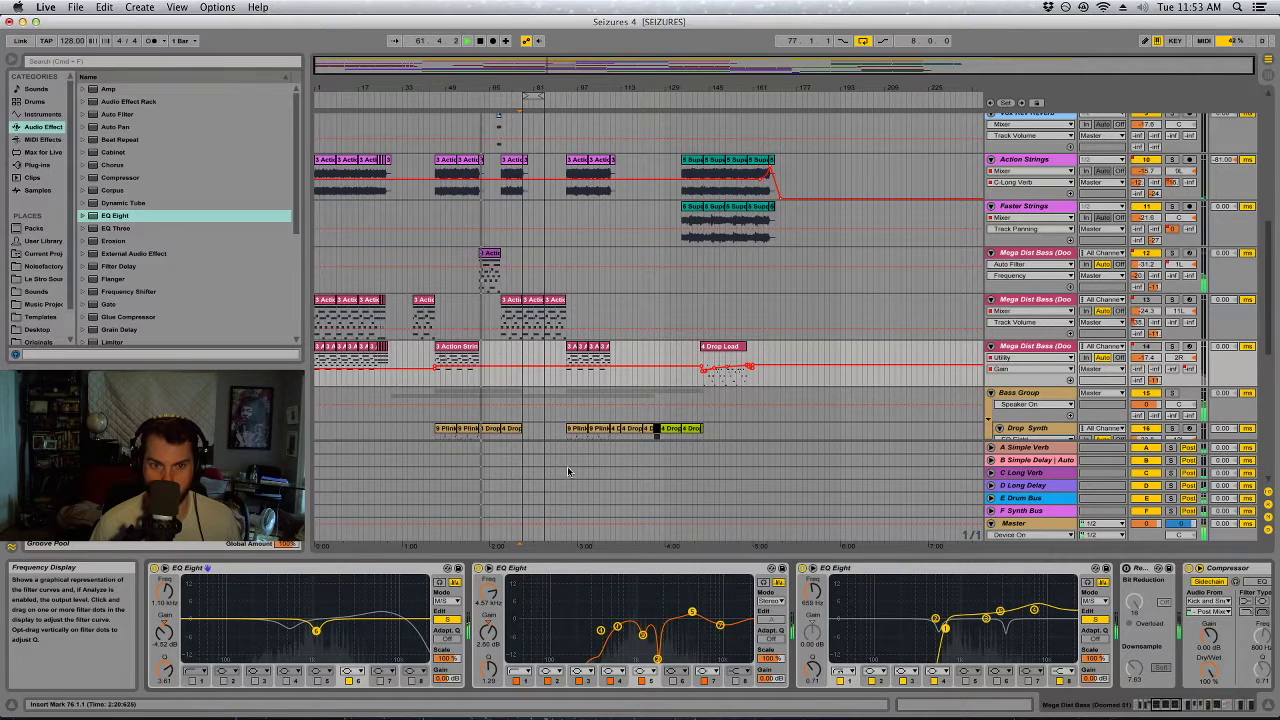
# Consolidate the third Mega Dist Bass track's clips from bar 93 to 109 into one clip and play from there.
pyautogui.click(600, 352)
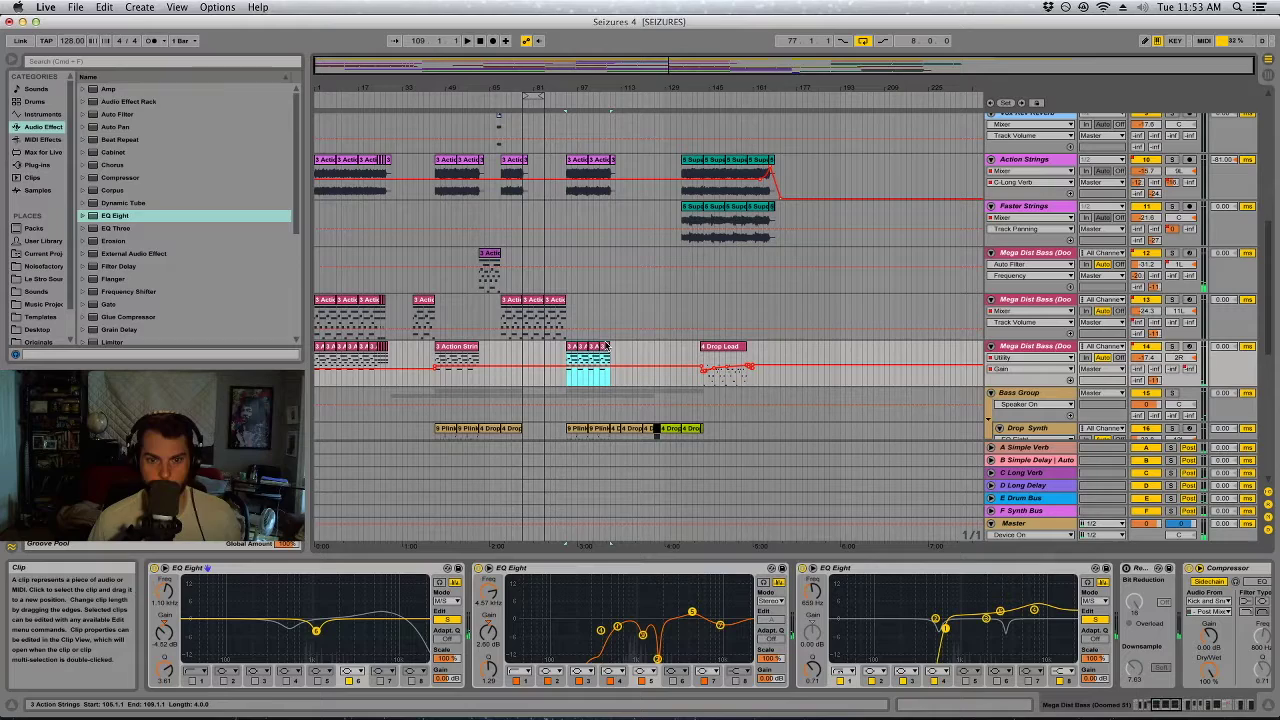
pyautogui.press('super+j')
pyautogui.press('space')
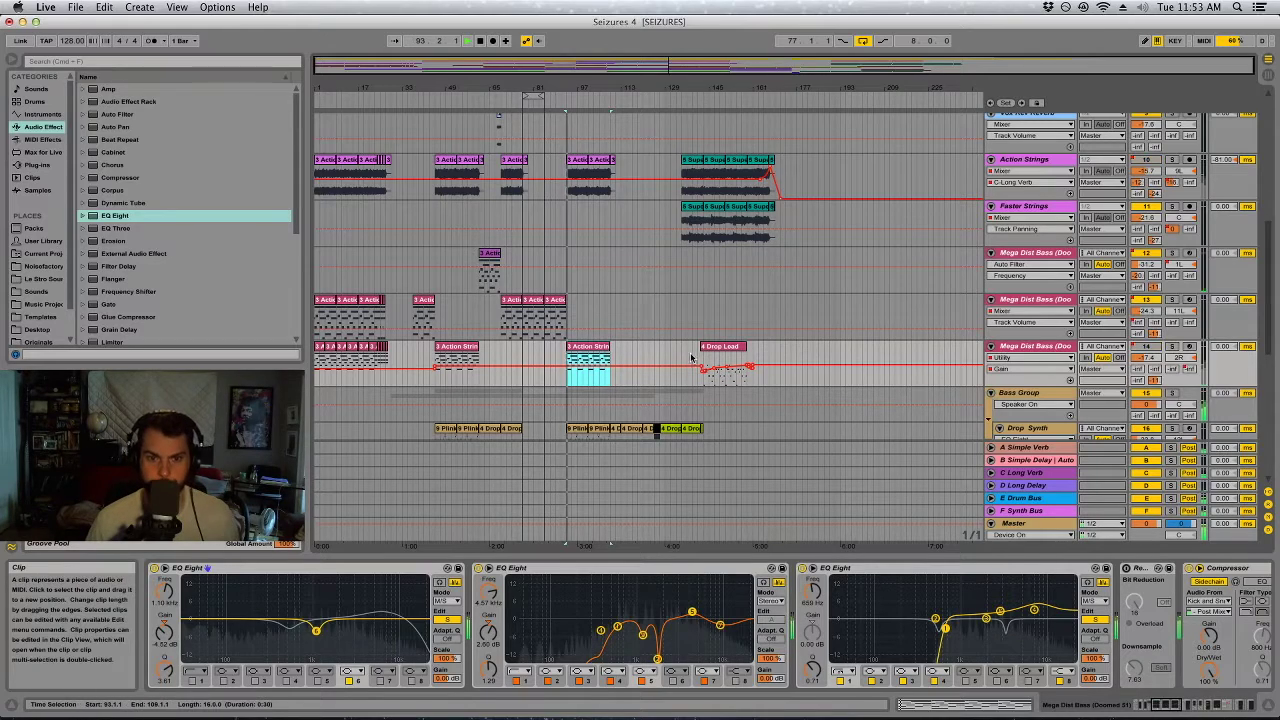
# Return to the mixer to fold the CLP+S chains and show that chain's devices, and switch back to the arrangement.
pyautogui.scroll(-6, 660, 380)
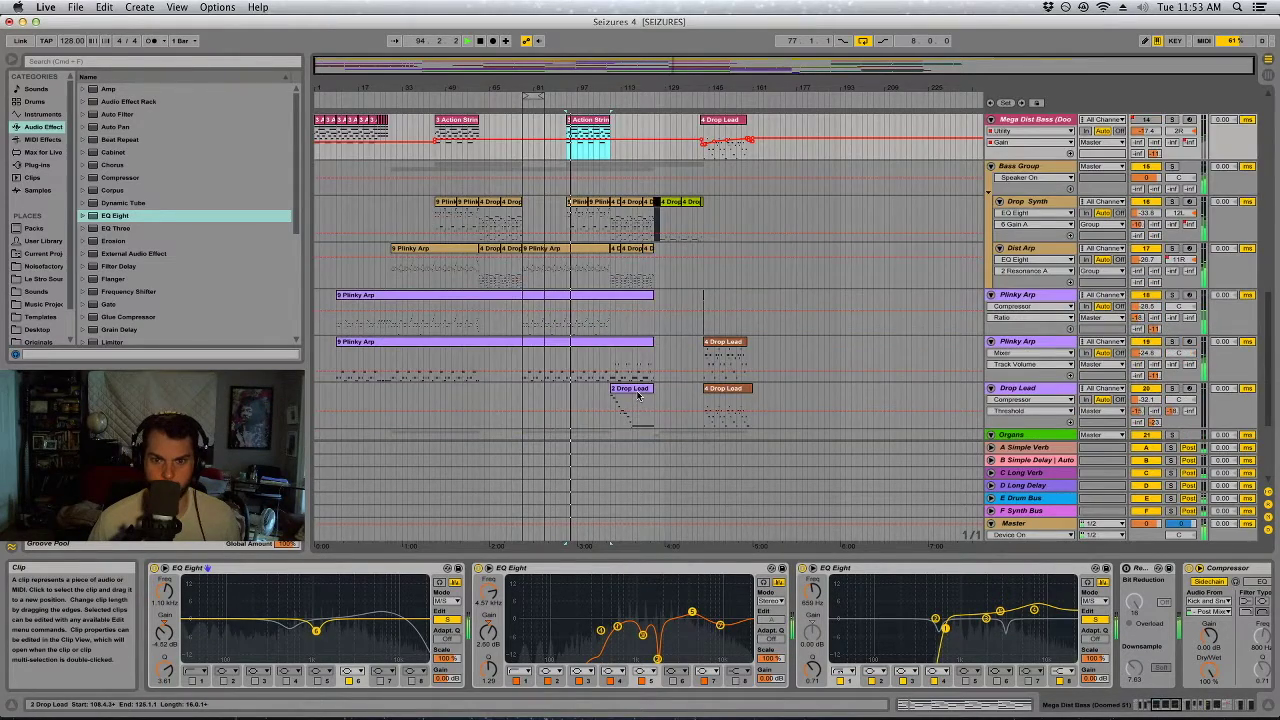
pyautogui.press('Tab')
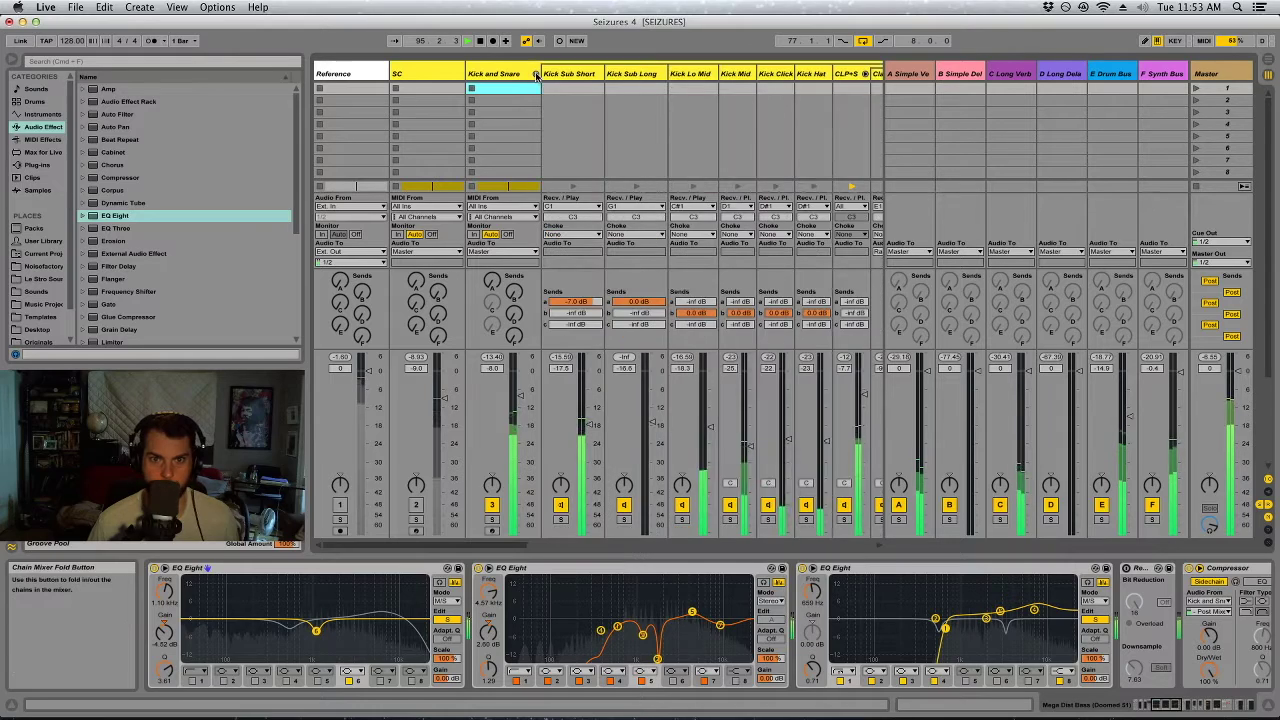
pyautogui.moveTo(498, 547); pyautogui.dragTo(579, 547)
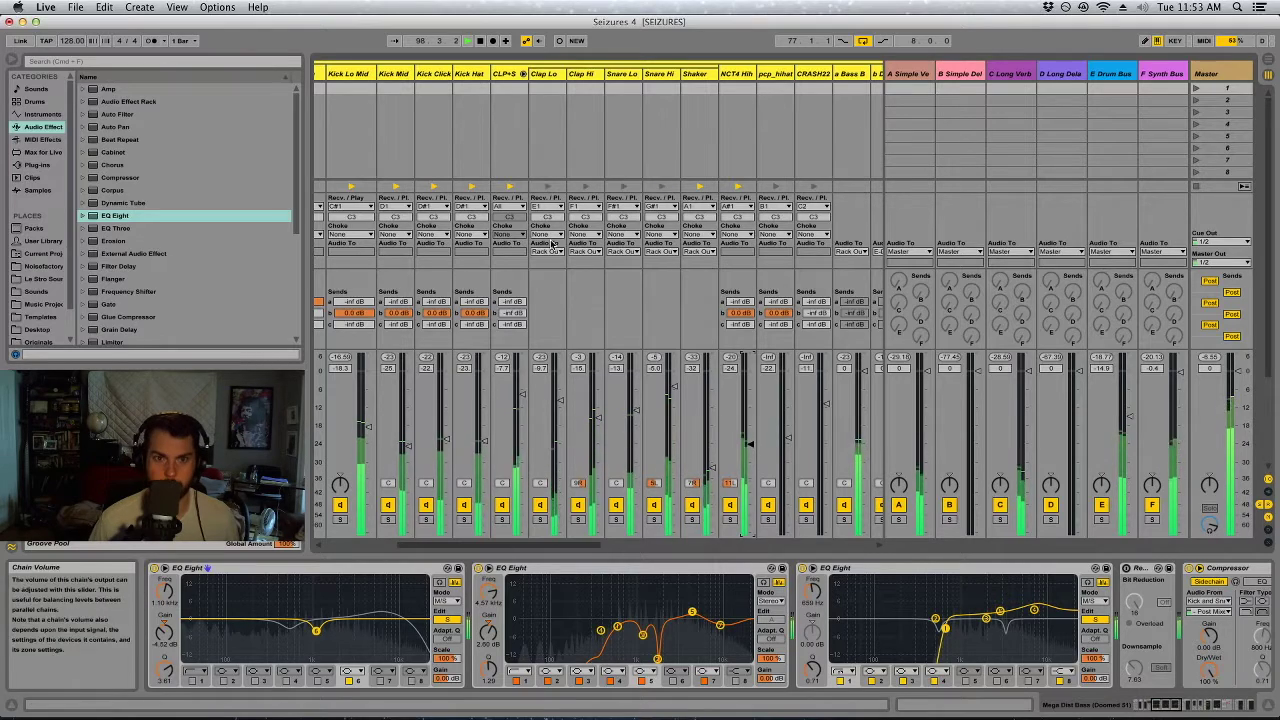
pyautogui.click(523, 74)
pyautogui.click(505, 74)
pyautogui.press('Tab')
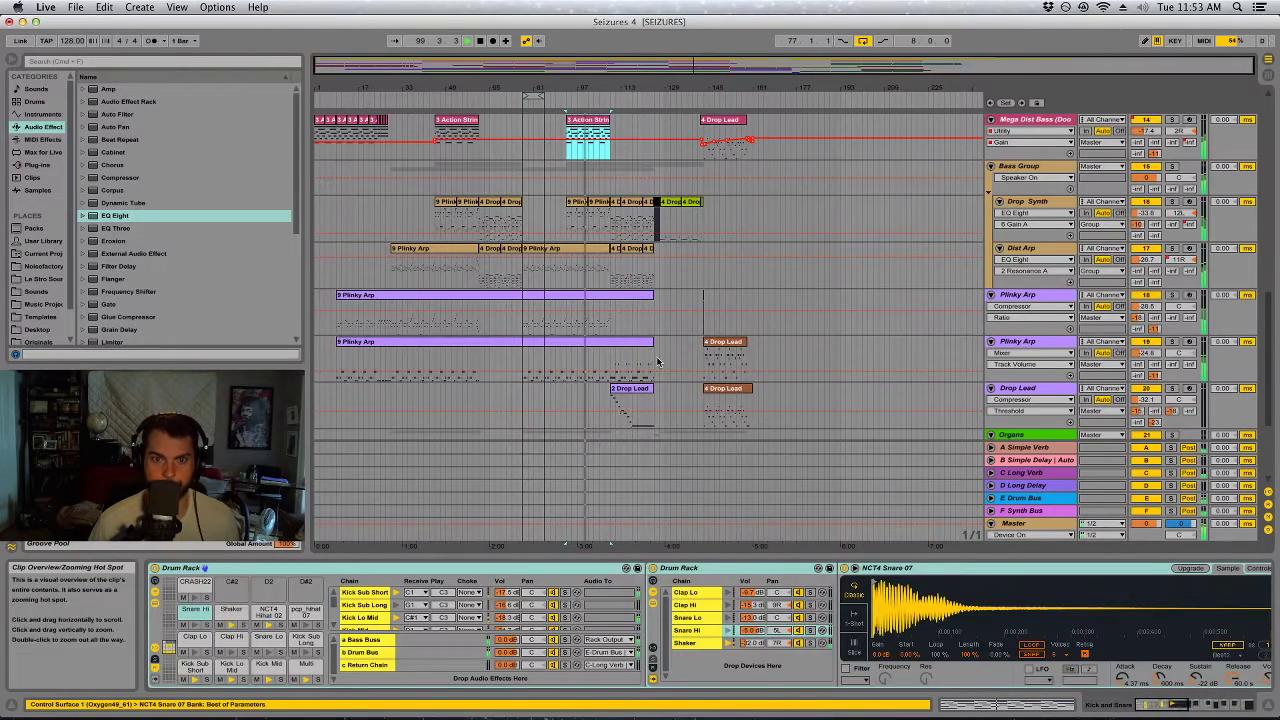
# Select the Drop Synth clip starting at bar 113 and jump playback to just before bar 109.
pyautogui.click(633, 216)
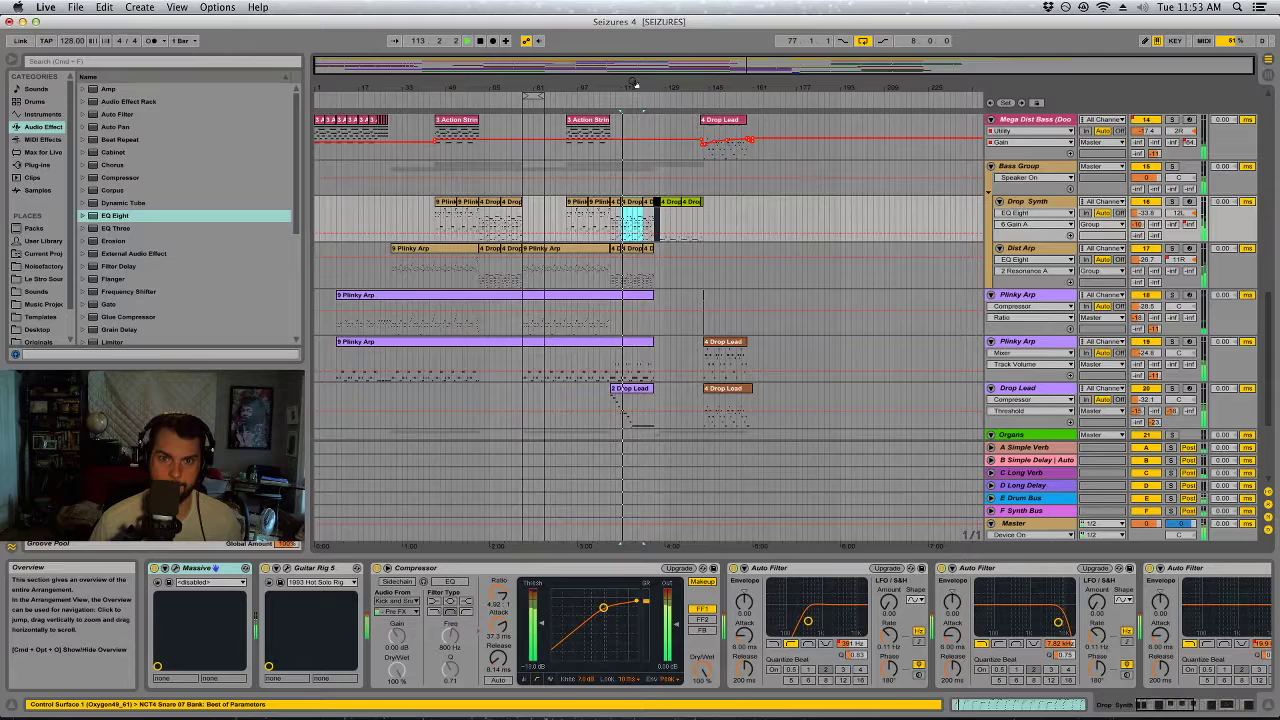
pyautogui.moveTo(633, 83); pyautogui.dragTo(625, 133)
pyautogui.click(533, 98)
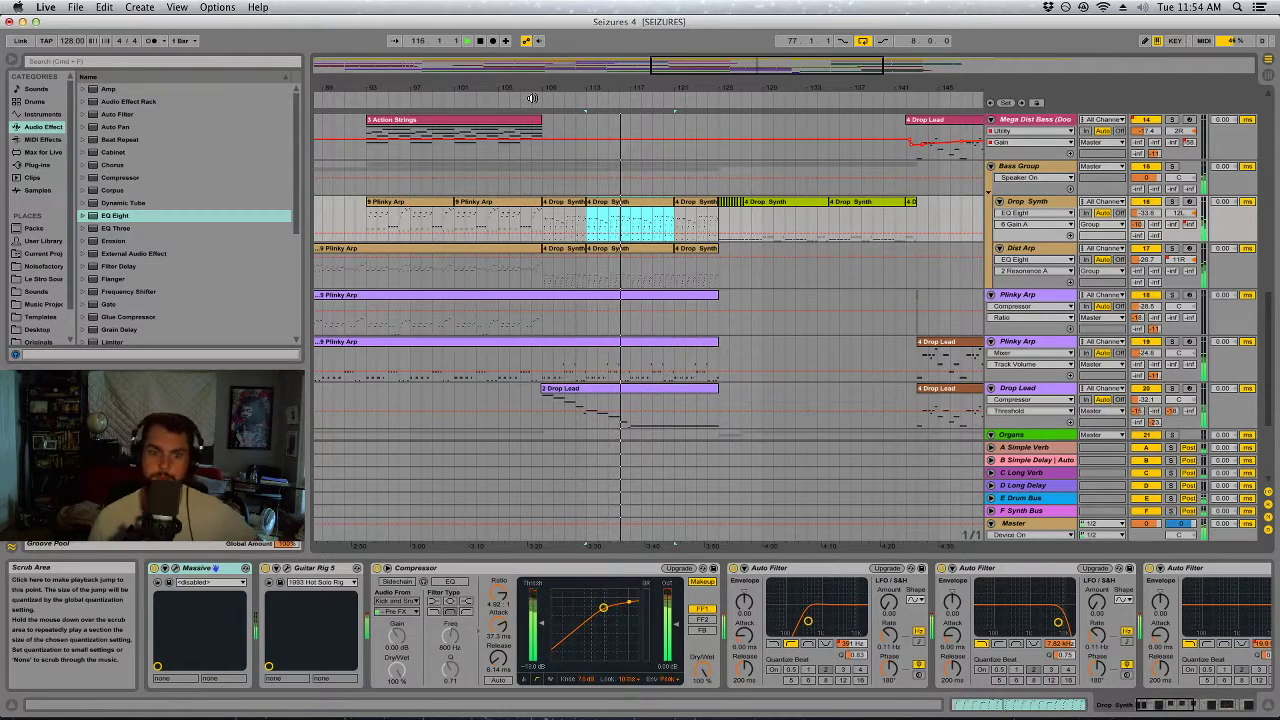
# Show the Dist Arp track's devices, bring the Organs group into view and play from just before bar 125.
pyautogui.moveTo(764, 268); pyautogui.dragTo(829, 277)
pyautogui.click(829, 277)
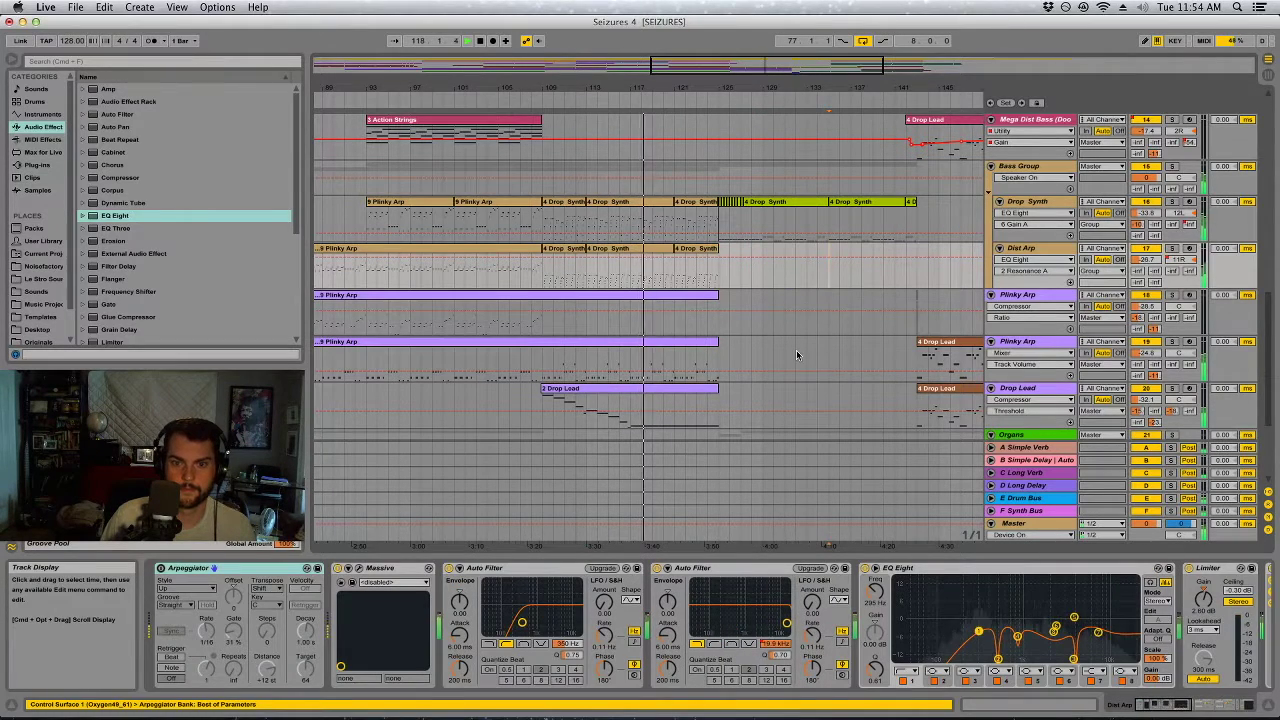
pyautogui.scroll(-3, 780, 352)
pyautogui.scroll(-2, 759, 356)
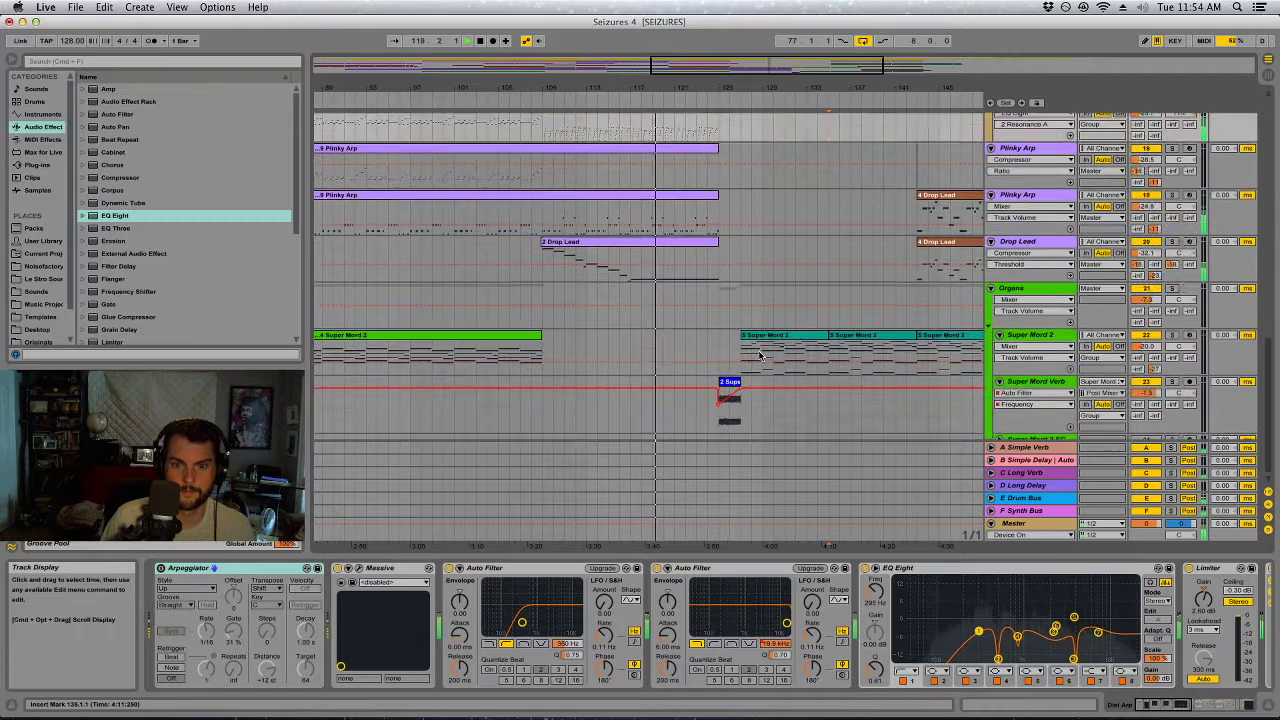
pyautogui.click(713, 92)
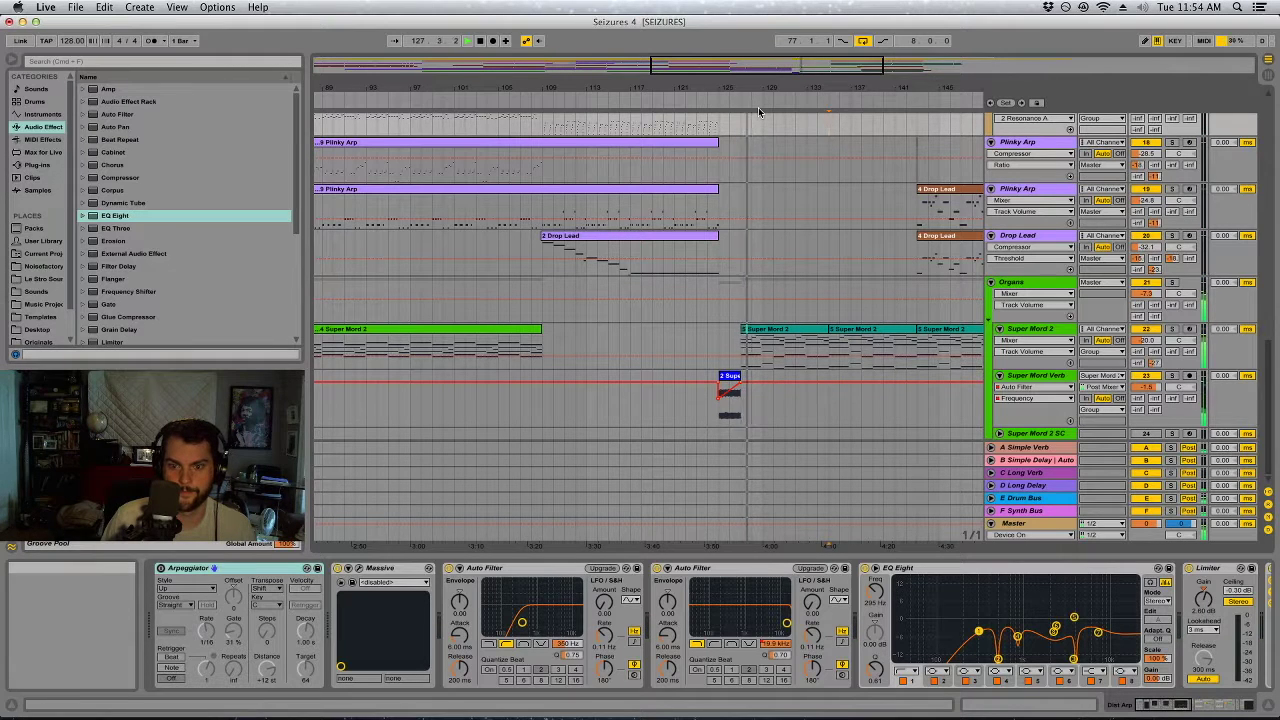
# Show the Super Mord 2 track's Utility Gain automation and adjust its breakpoints just before the clip at bar 127.
pyautogui.click(731, 416)
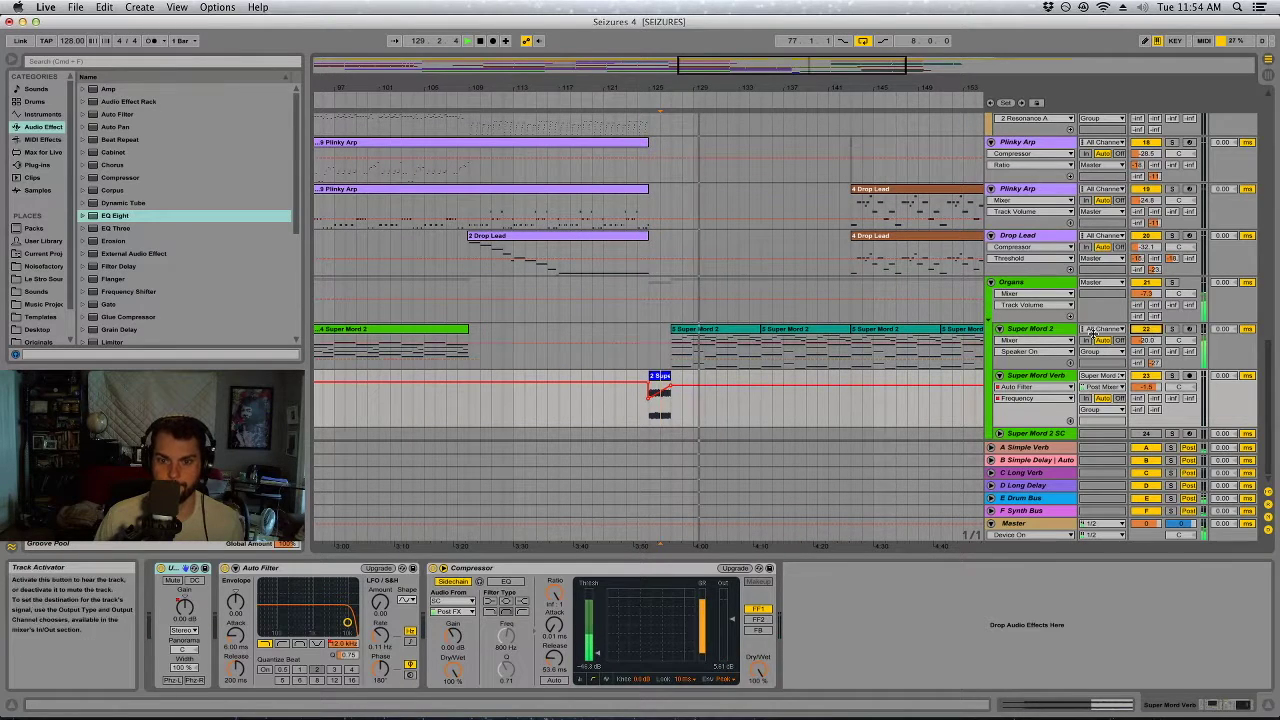
pyautogui.click(1073, 514)
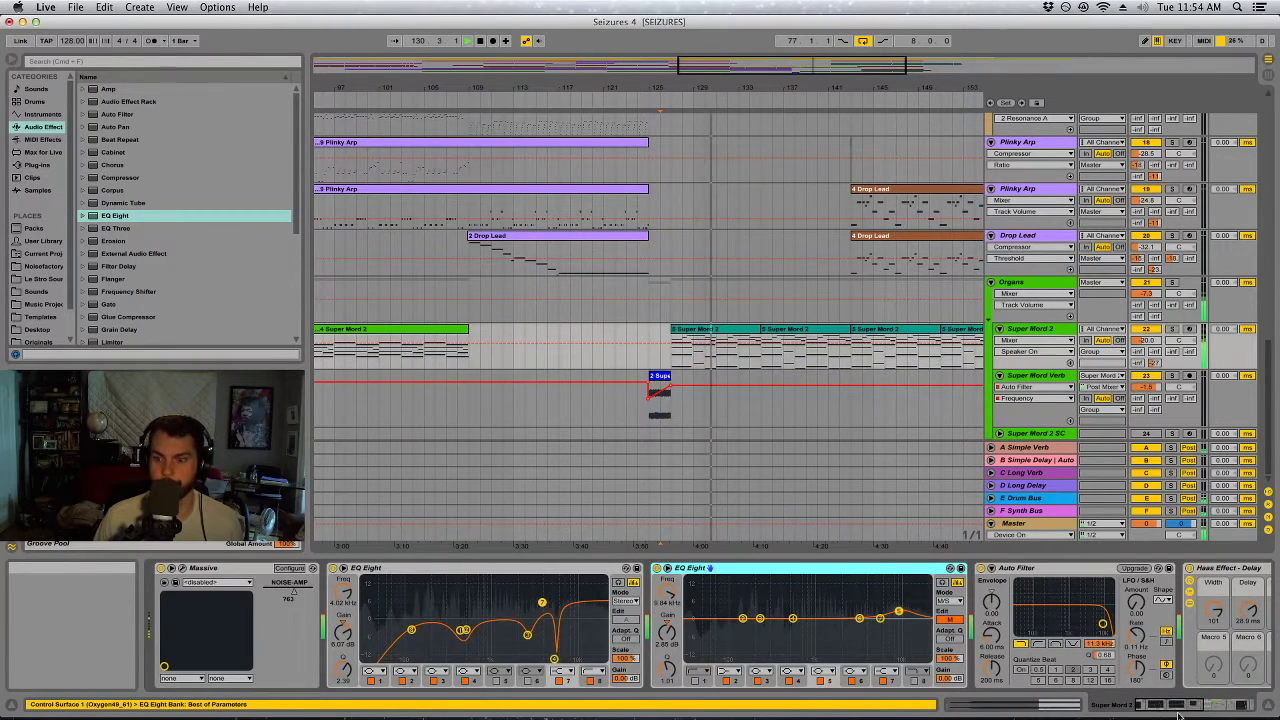
pyautogui.click(1236, 704)
pyautogui.click(1174, 610)
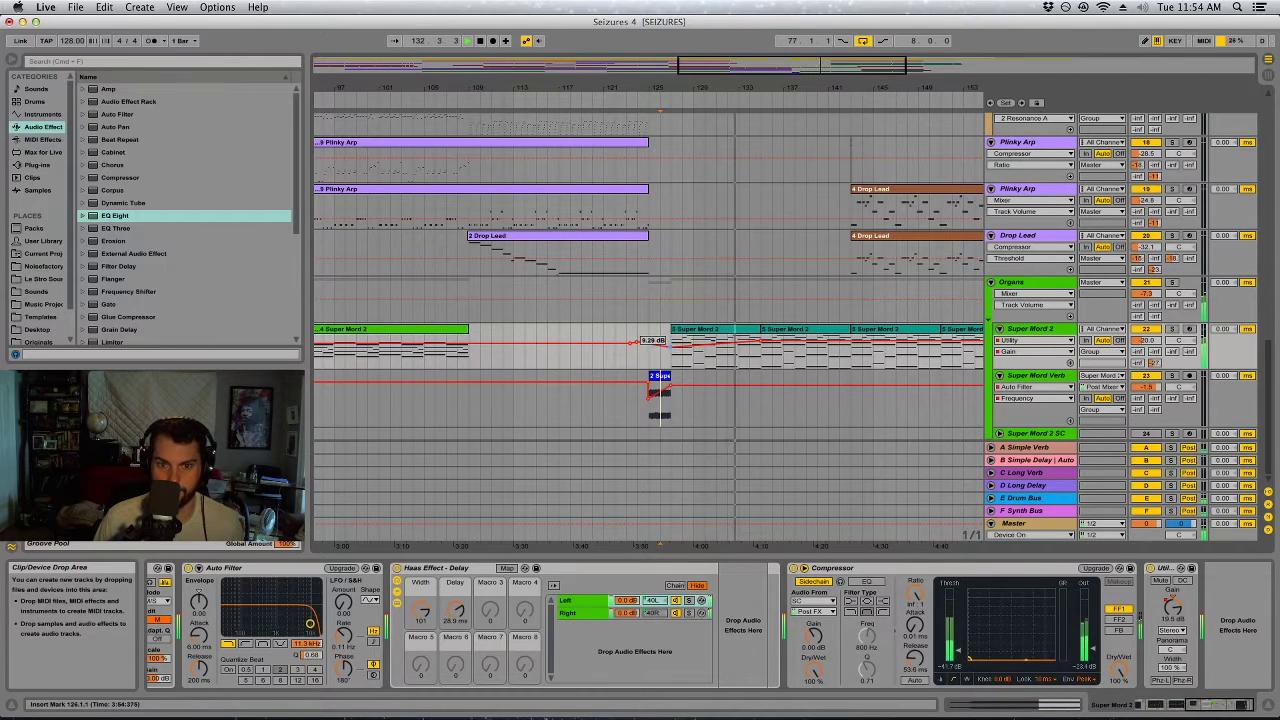
pyautogui.click(669, 344)
pyautogui.click(665, 343)
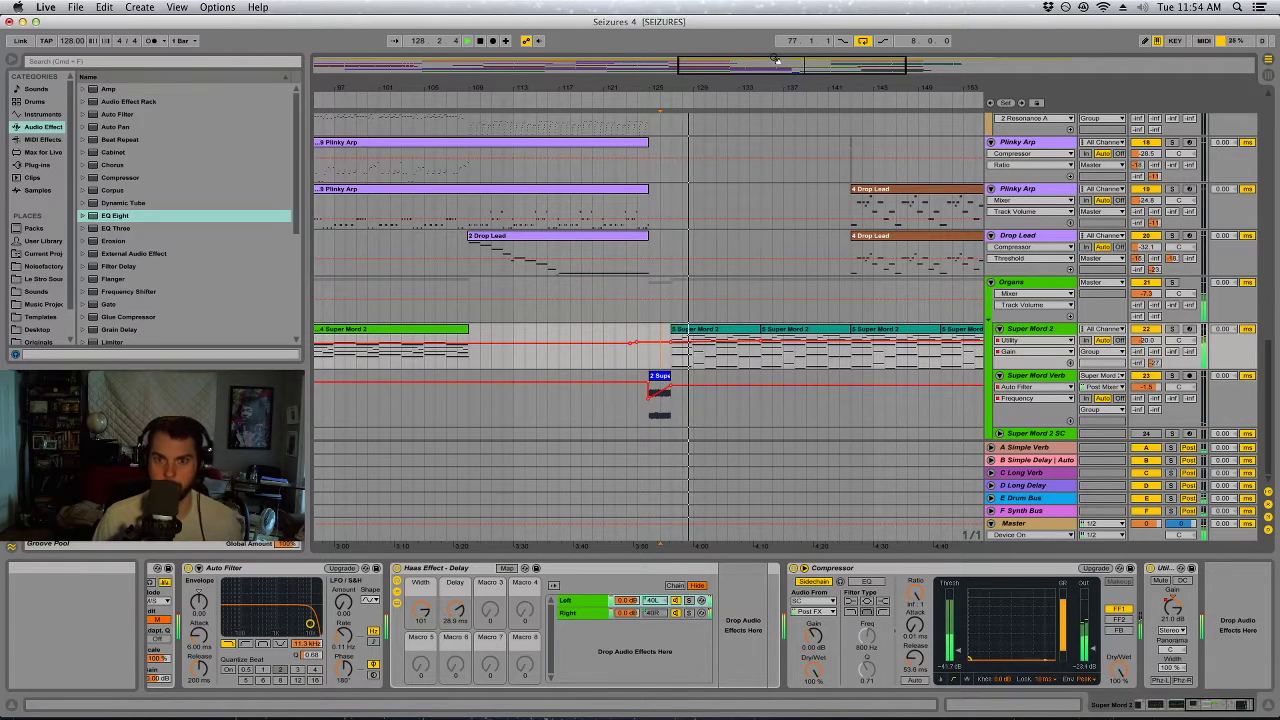
# Select the Super Mord 2 clip starting at bar 135 and bring the Bass Group tracks back into view.
pyautogui.moveTo(776, 60); pyautogui.dragTo(818, 60)
pyautogui.click(672, 334)
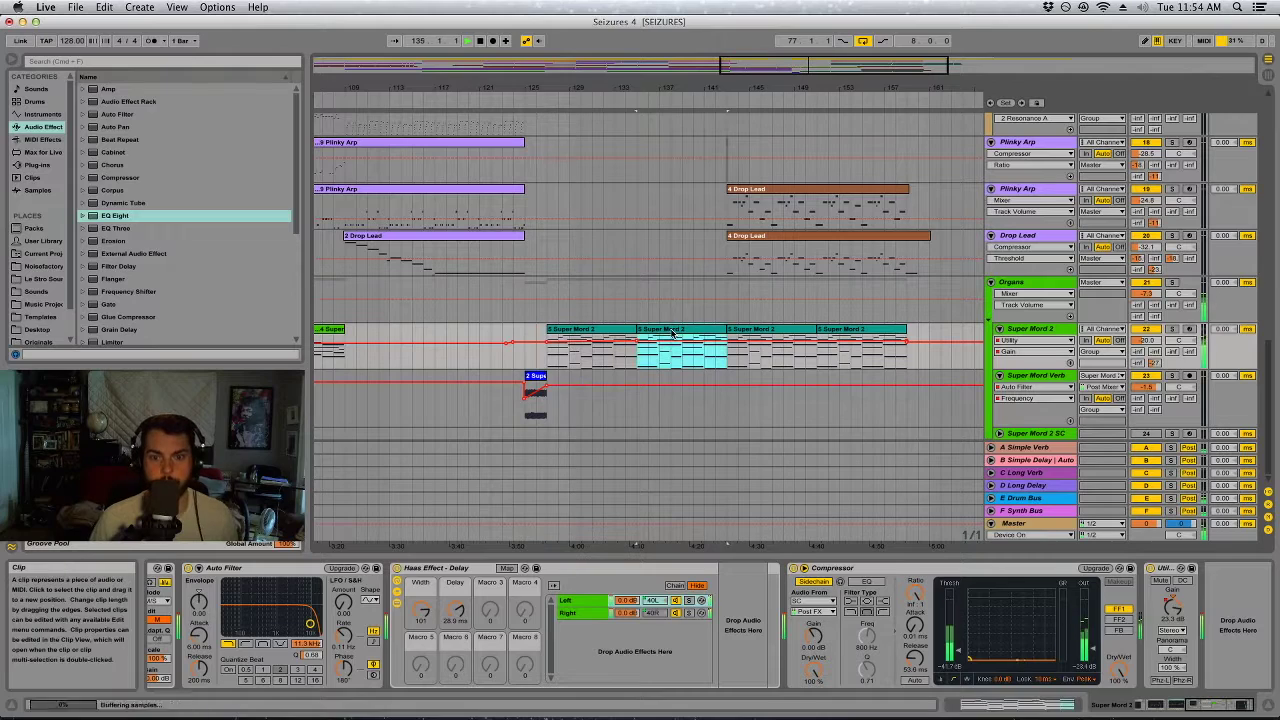
pyautogui.scroll(6, 677, 420)
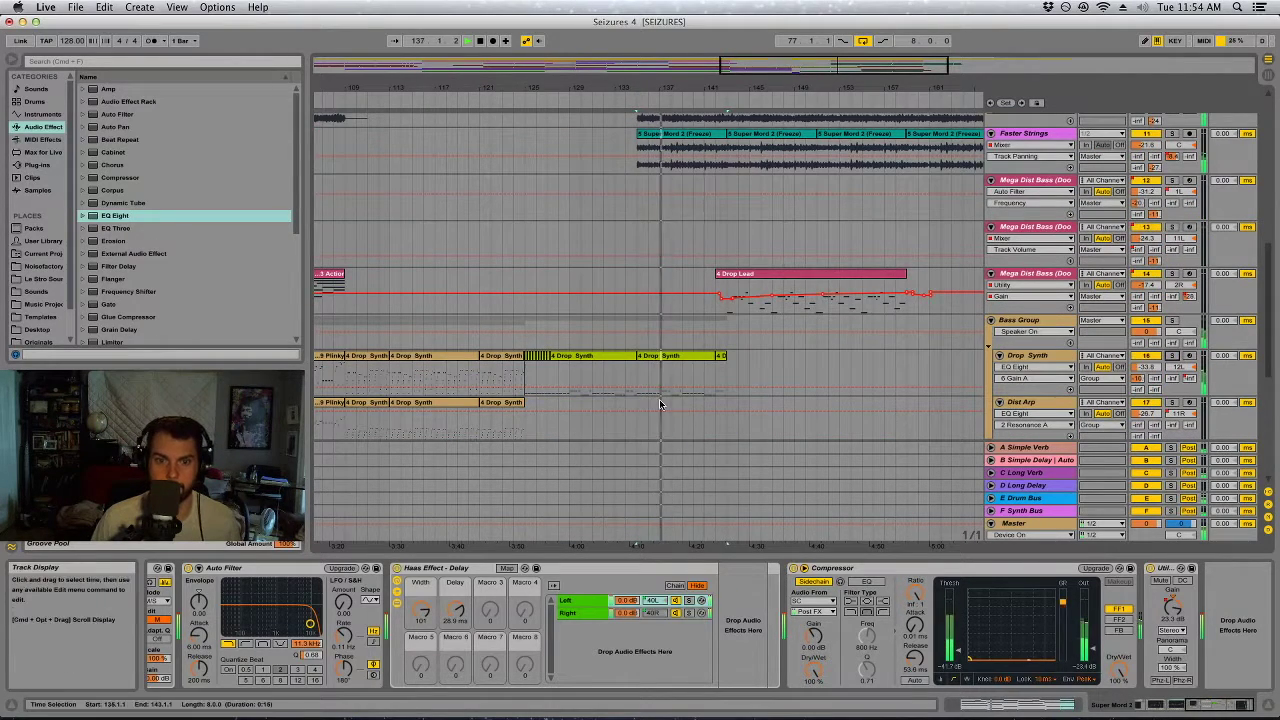
# Show Drop Synth's Utility Gain automation, restart playback at bar 125 and raise the green clips' gain from bar 127 to 6.43 dB.
pyautogui.click(880, 369)
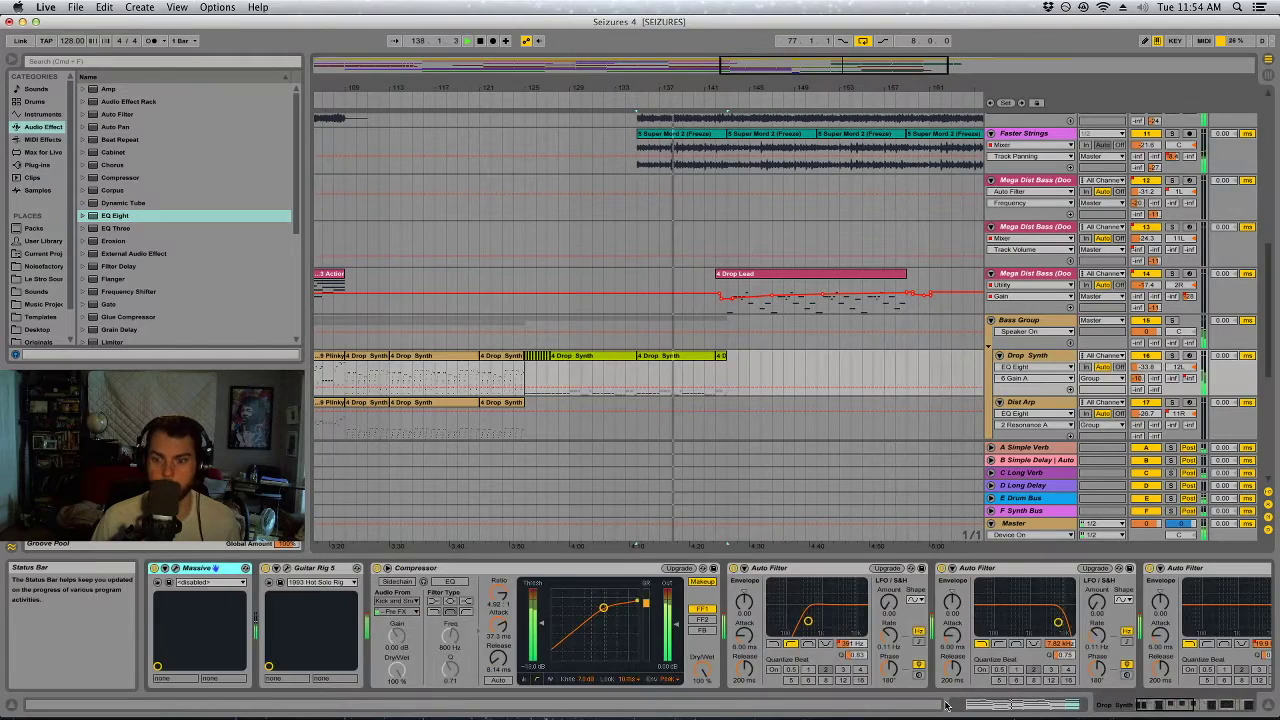
pyautogui.click(1172, 711)
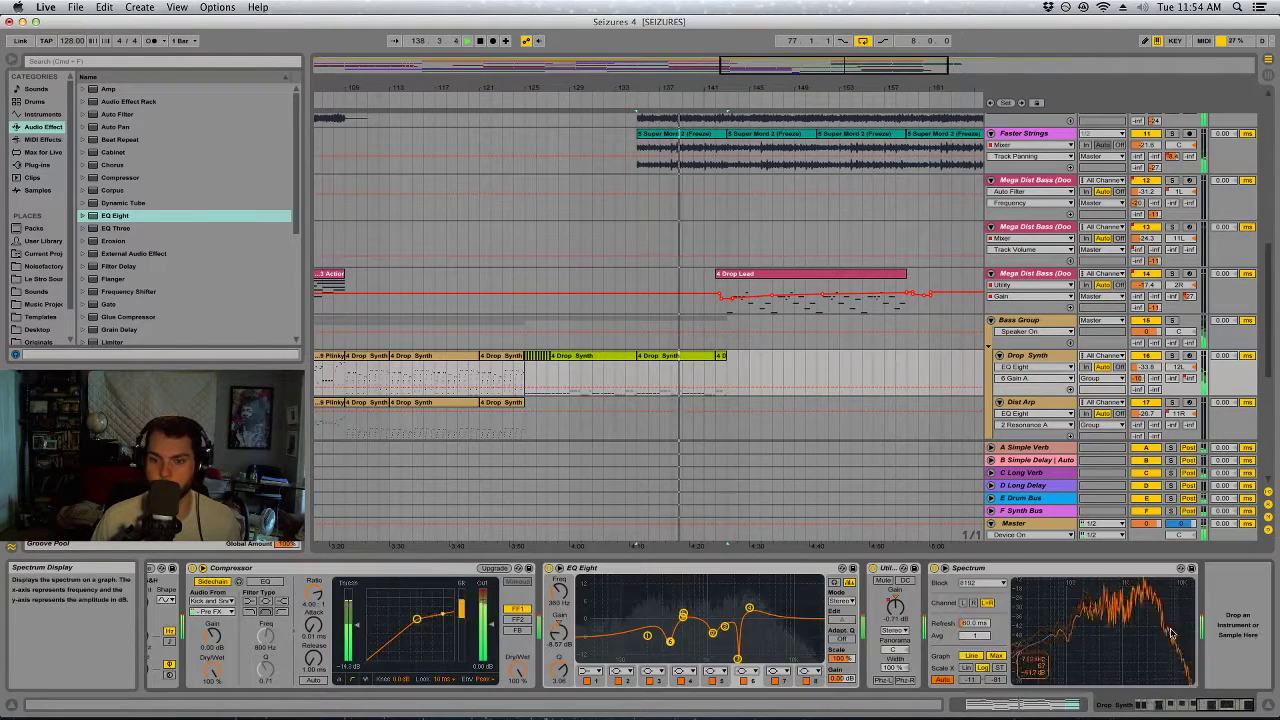
pyautogui.click(523, 371)
pyautogui.press('space')
pyautogui.press('space')
pyautogui.click(574, 357)
pyautogui.keyDown('shift'); pyautogui.click(722, 359); pyautogui.keyUp('shift')
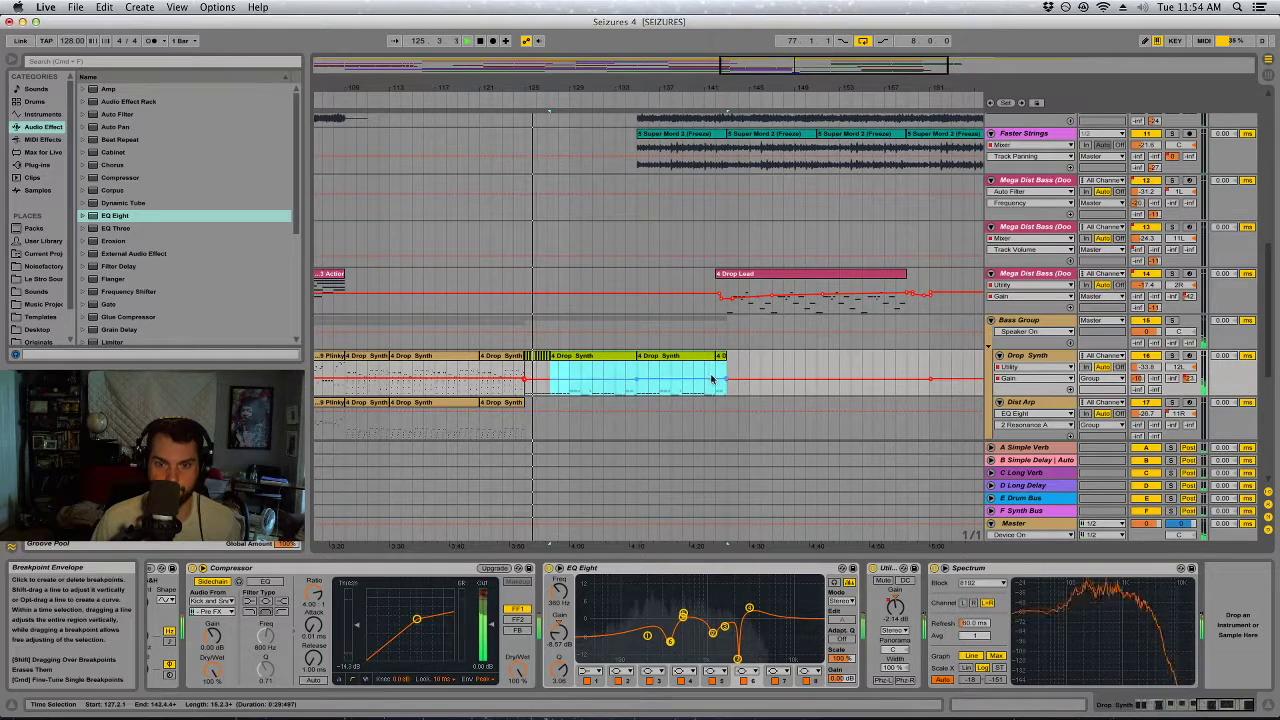
pyautogui.click(873, 365)
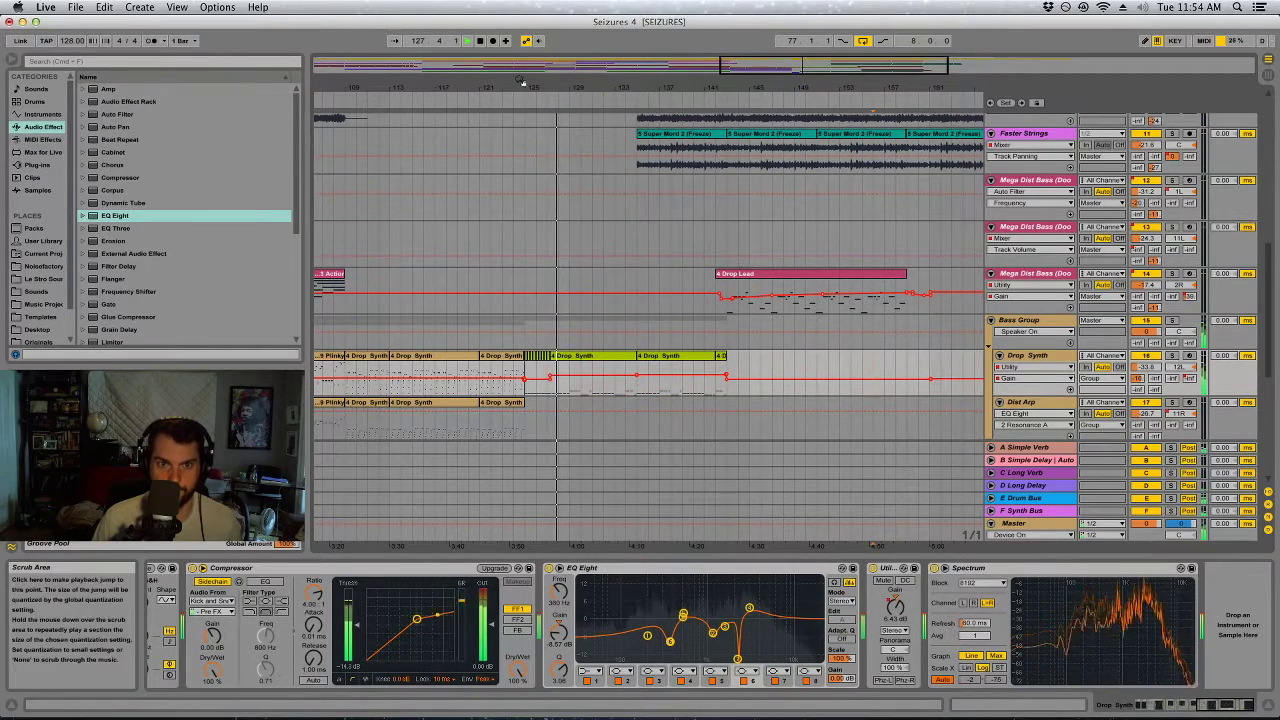
# Lower Drop Synth's raised Utility gain to about 5 dB and delete the automation breakpoint at bar 143.
pyautogui.moveTo(523, 84); pyautogui.dragTo(651, 420)
pyautogui.click(745, 356)
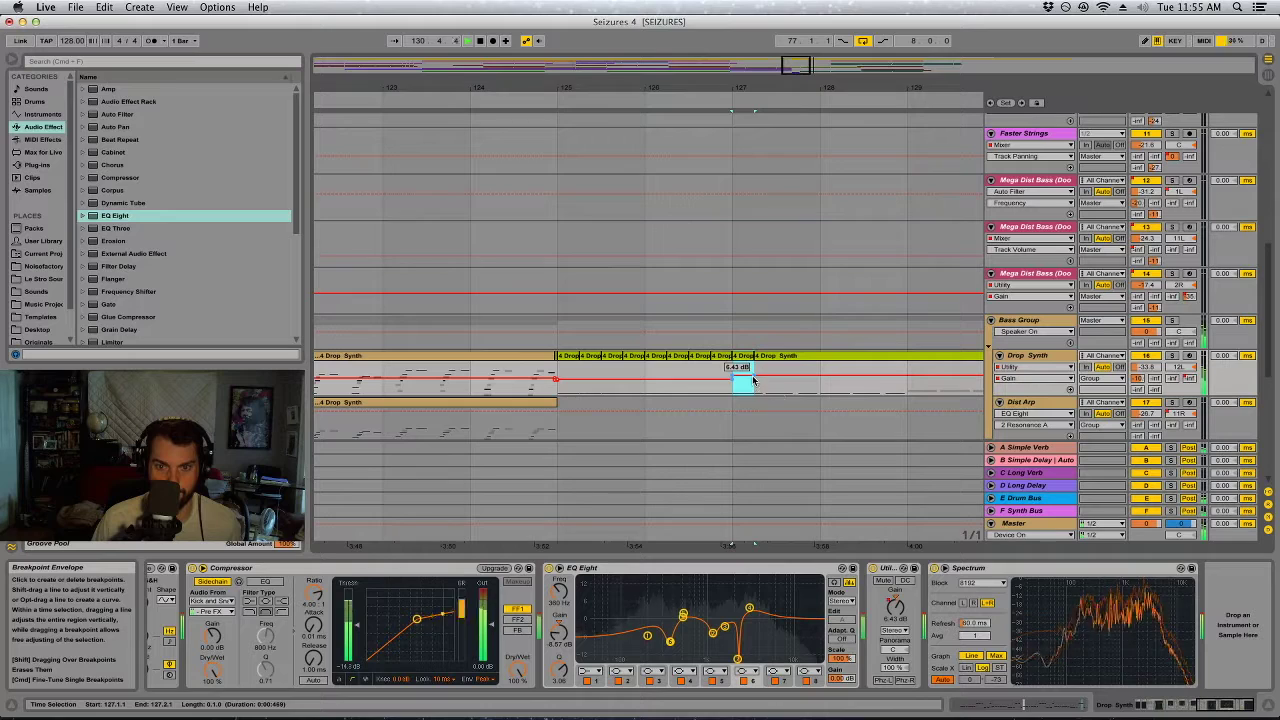
pyautogui.moveTo(785, 90); pyautogui.dragTo(770, 60)
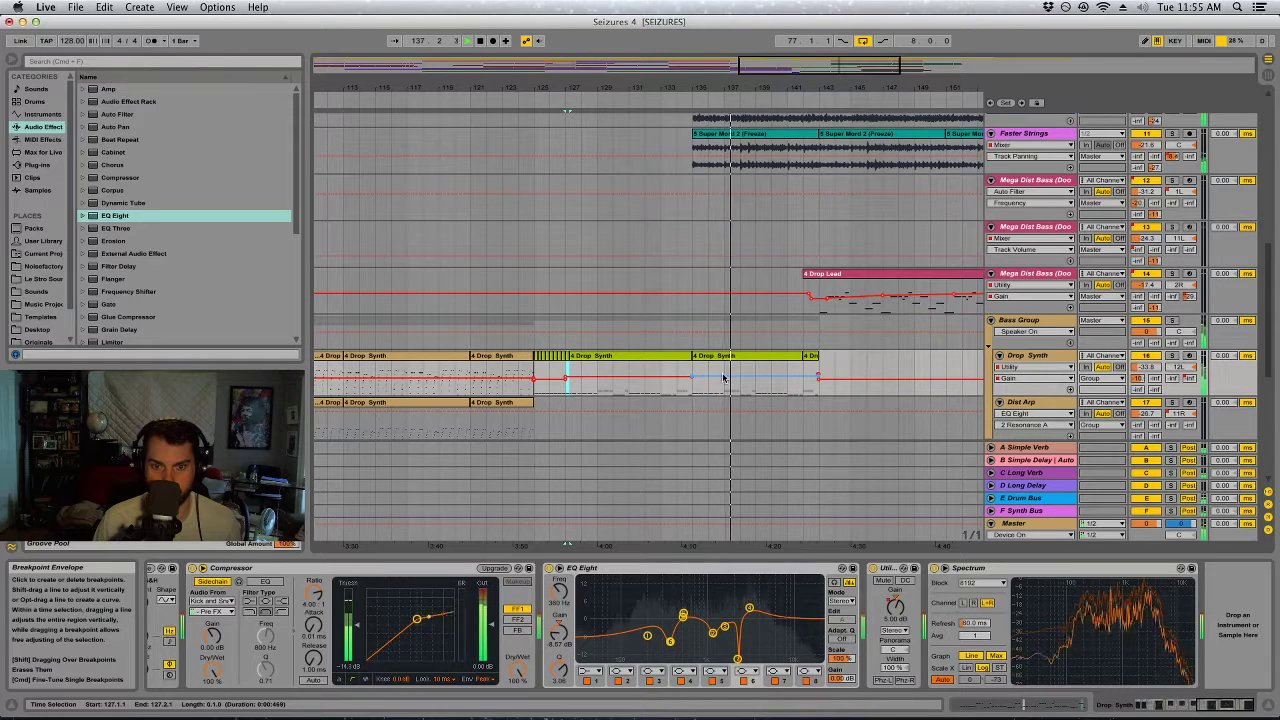
pyautogui.moveTo(818, 376); pyautogui.dragTo(820, 381)
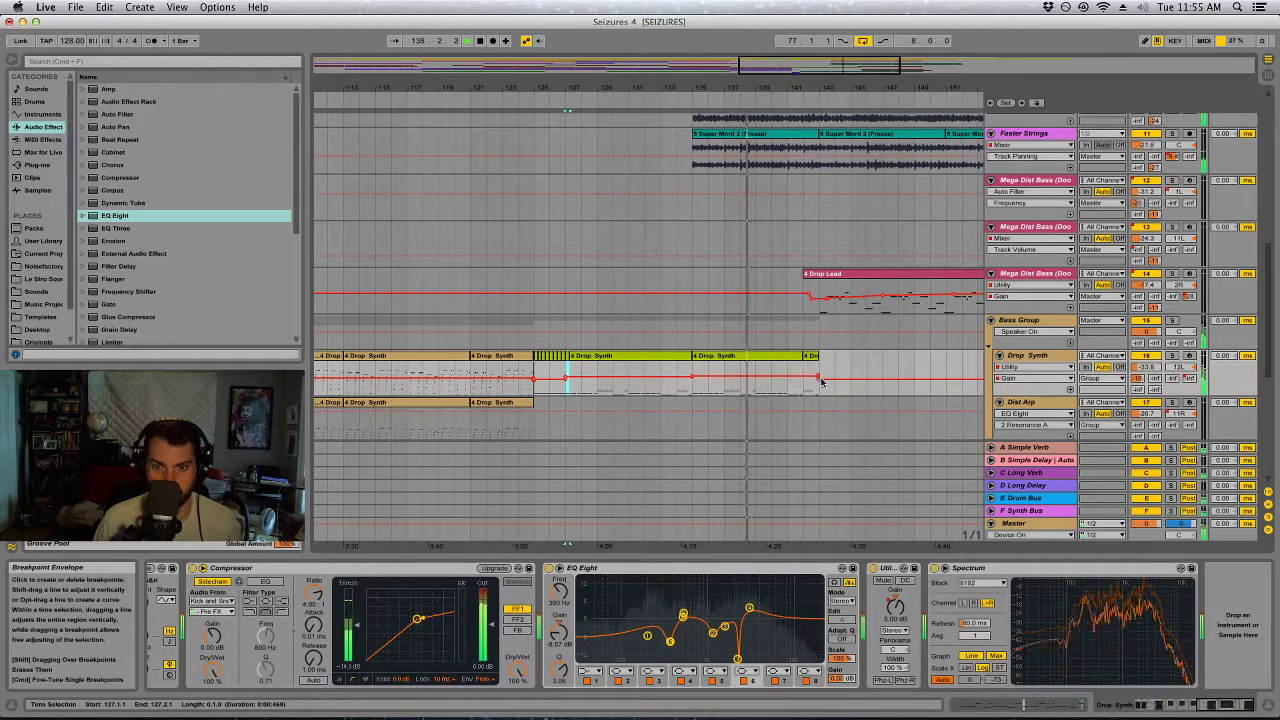
pyautogui.click(819, 380)
pyautogui.click(818, 377)
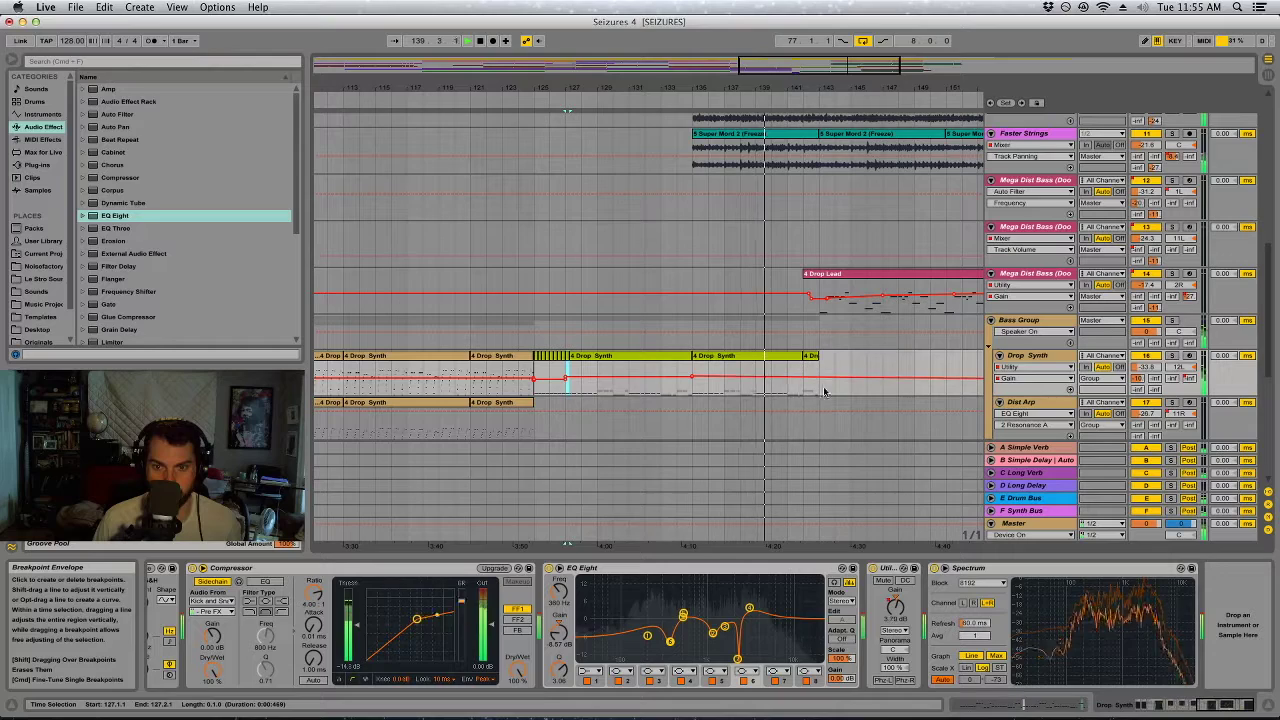
# Replay the passage from around bar 125 to check the Drop Synth gain change.
pyautogui.moveTo(787, 392); pyautogui.dragTo(772, 392)
pyautogui.click(740, 394)
pyautogui.moveTo(814, 86); pyautogui.dragTo(808, 38)
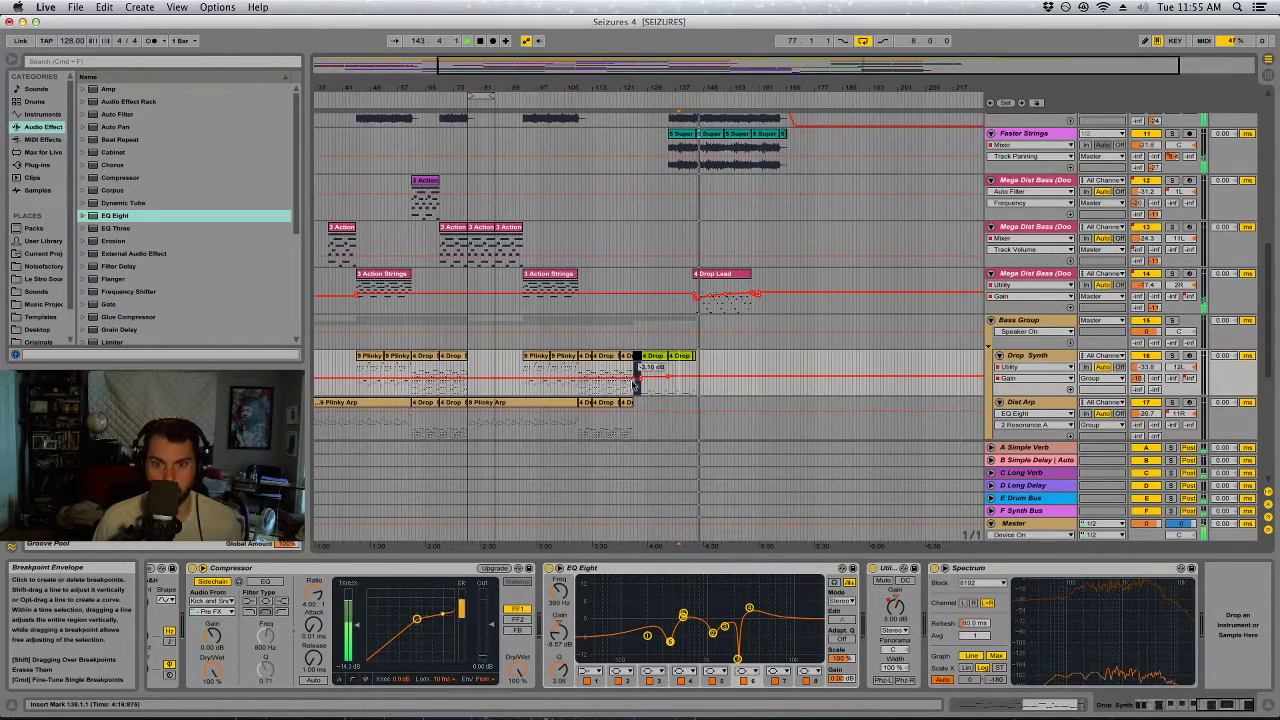
pyautogui.press('space')
pyautogui.moveTo(708, 87); pyautogui.dragTo(552, 291)
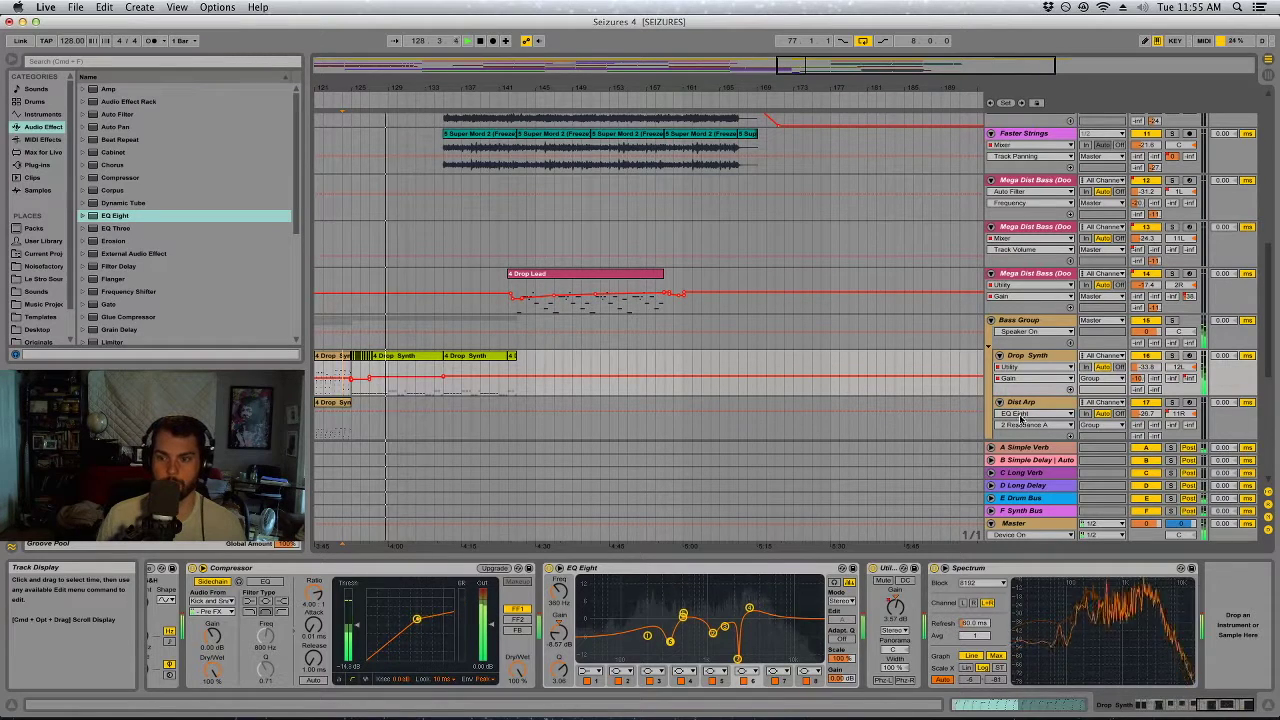
# On the Master, switch off the second Auto Filter and raise the first Auto Filter's resonance to 0.81.
pyautogui.click(1020, 523)
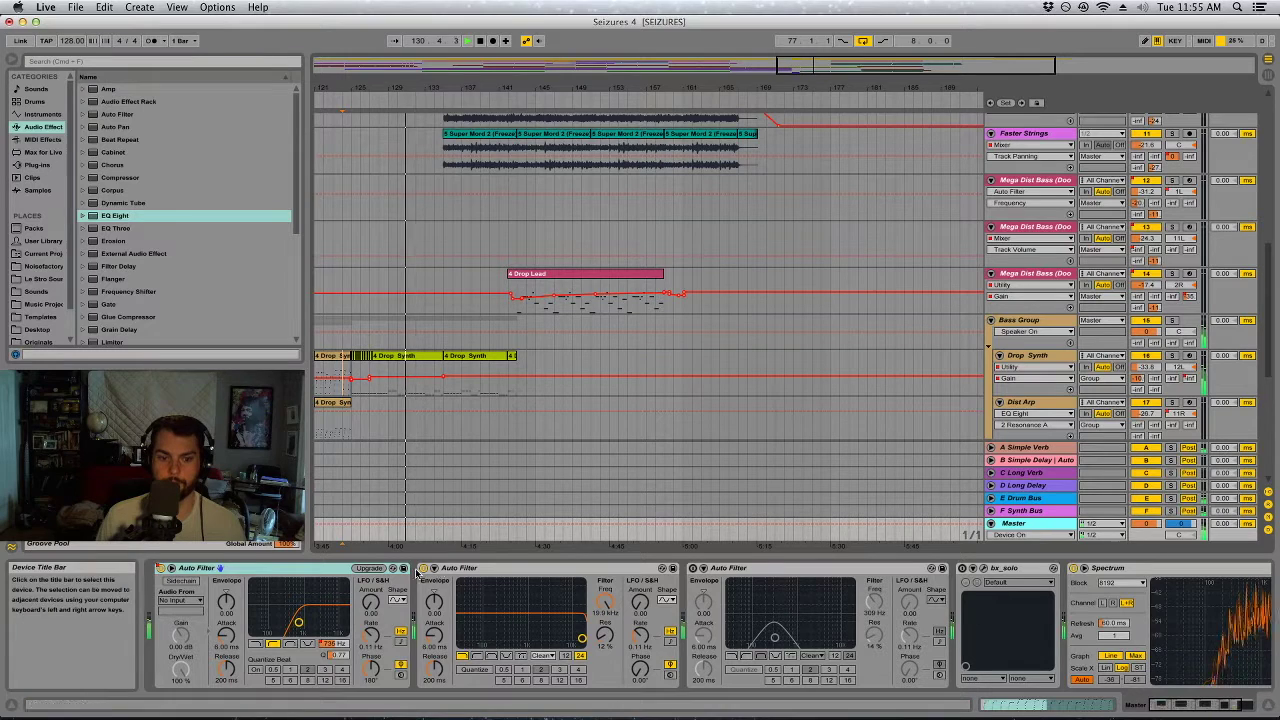
pyautogui.click(221, 578)
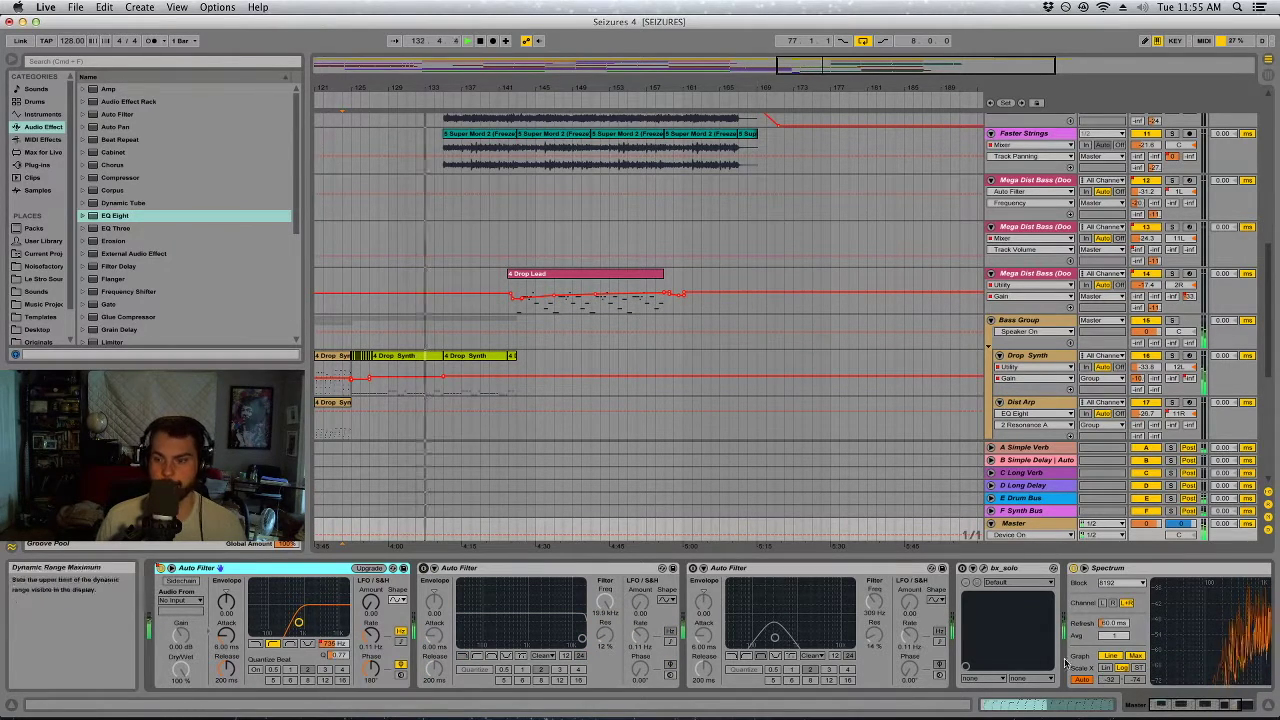
pyautogui.moveTo(337, 655); pyautogui.dragTo(337, 664)
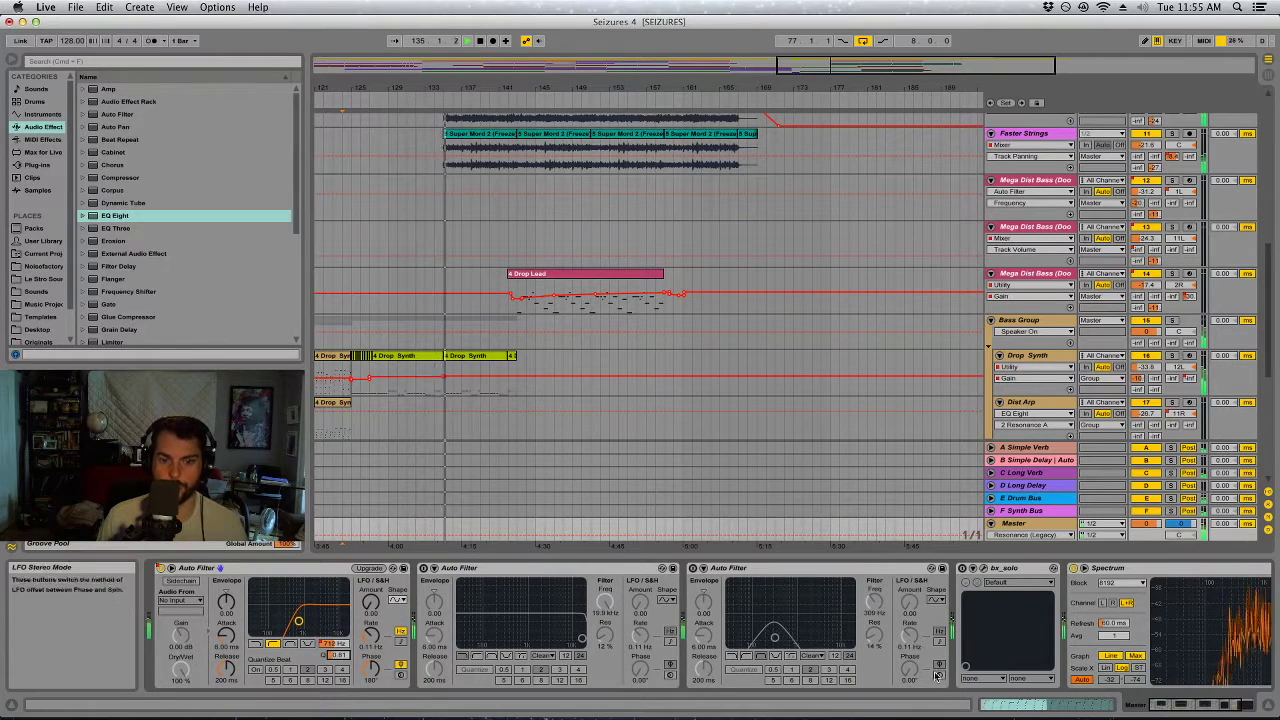
pyautogui.hscroll(3, 1245, 625)
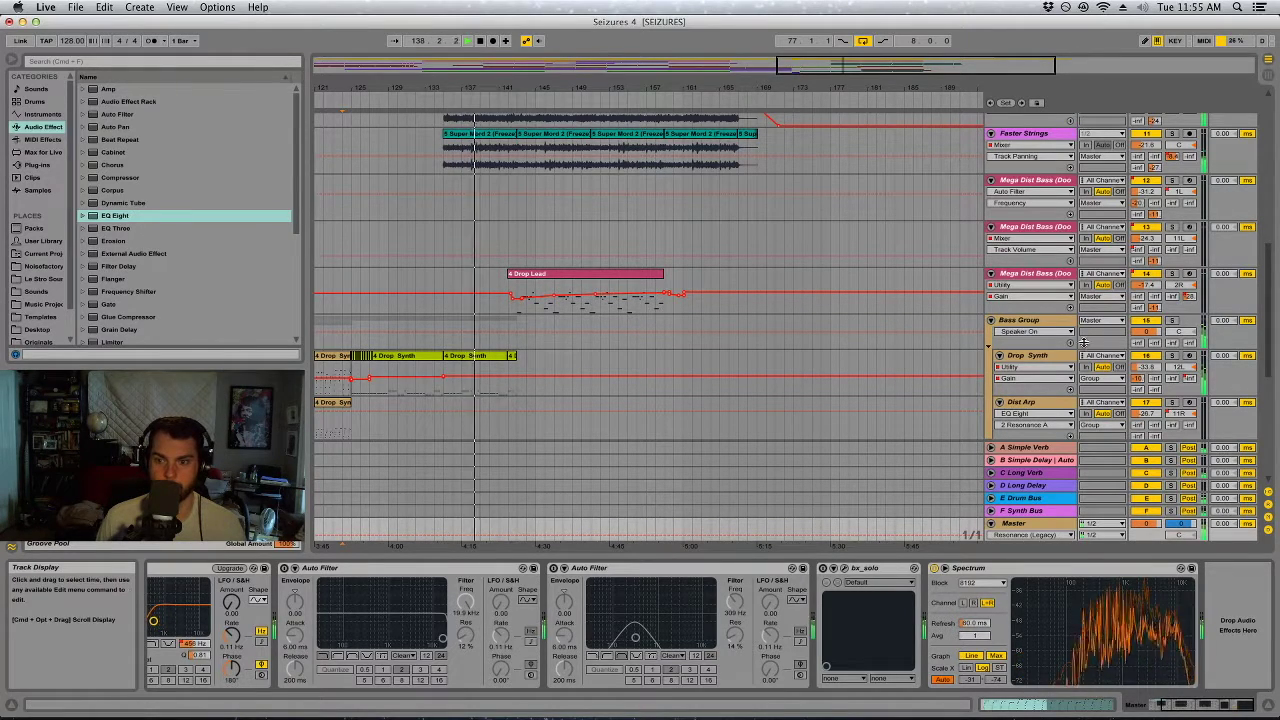
# In Drop Synth's EQ Eight, move the deep notch to about 2.59 kHz and set its Q to 11.9.
pyautogui.click(1040, 355)
pyautogui.moveTo(1184, 705); pyautogui.dragTo(1221, 706)
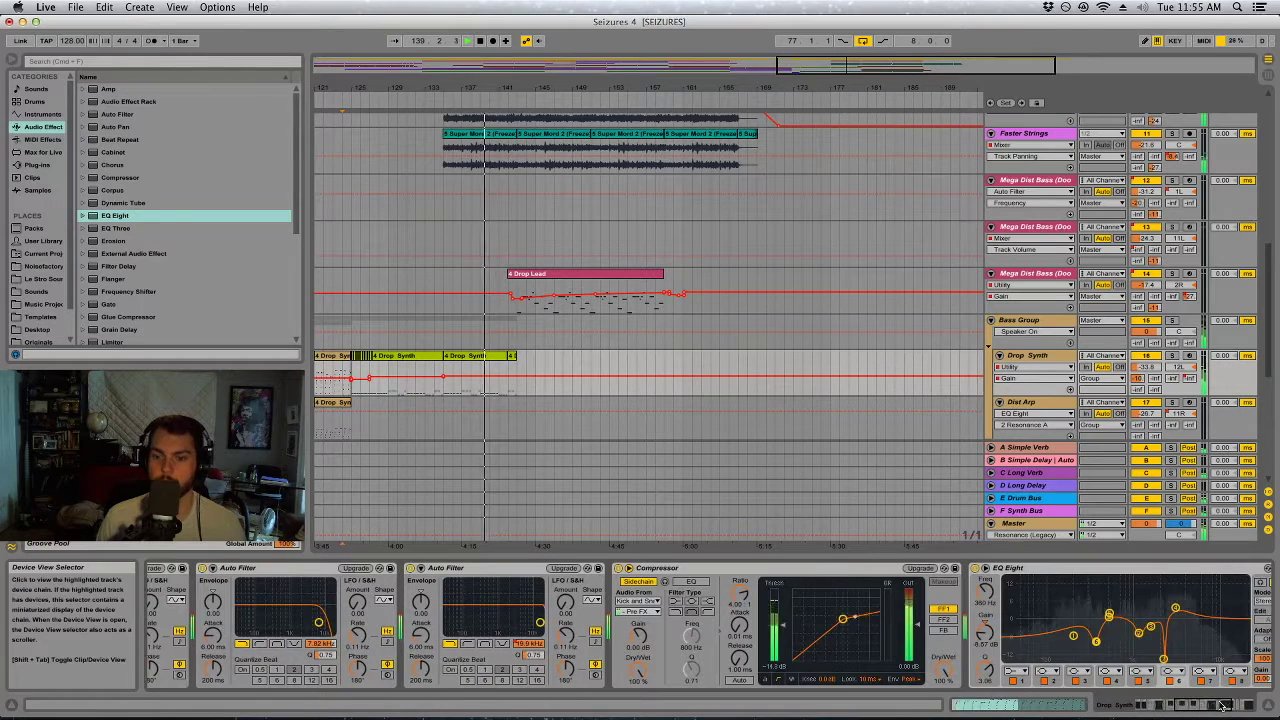
pyautogui.click(1164, 661)
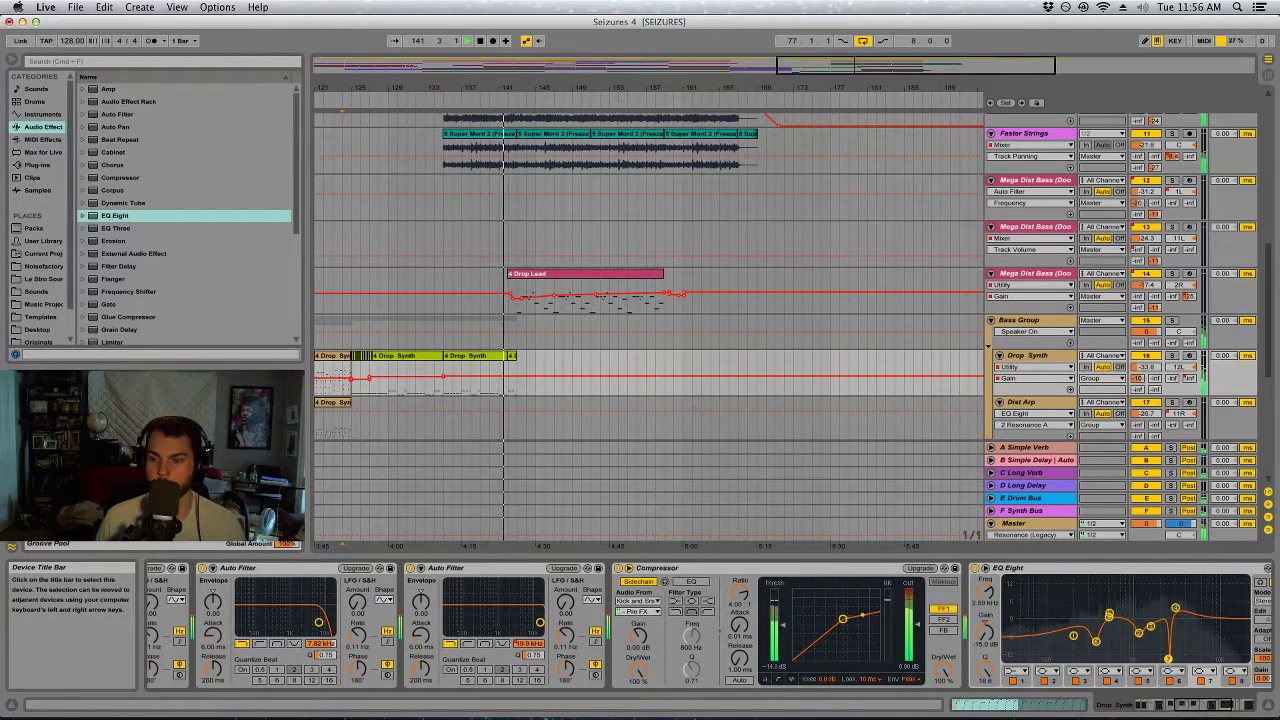
pyautogui.moveTo(985, 668); pyautogui.dragTo(985, 684)
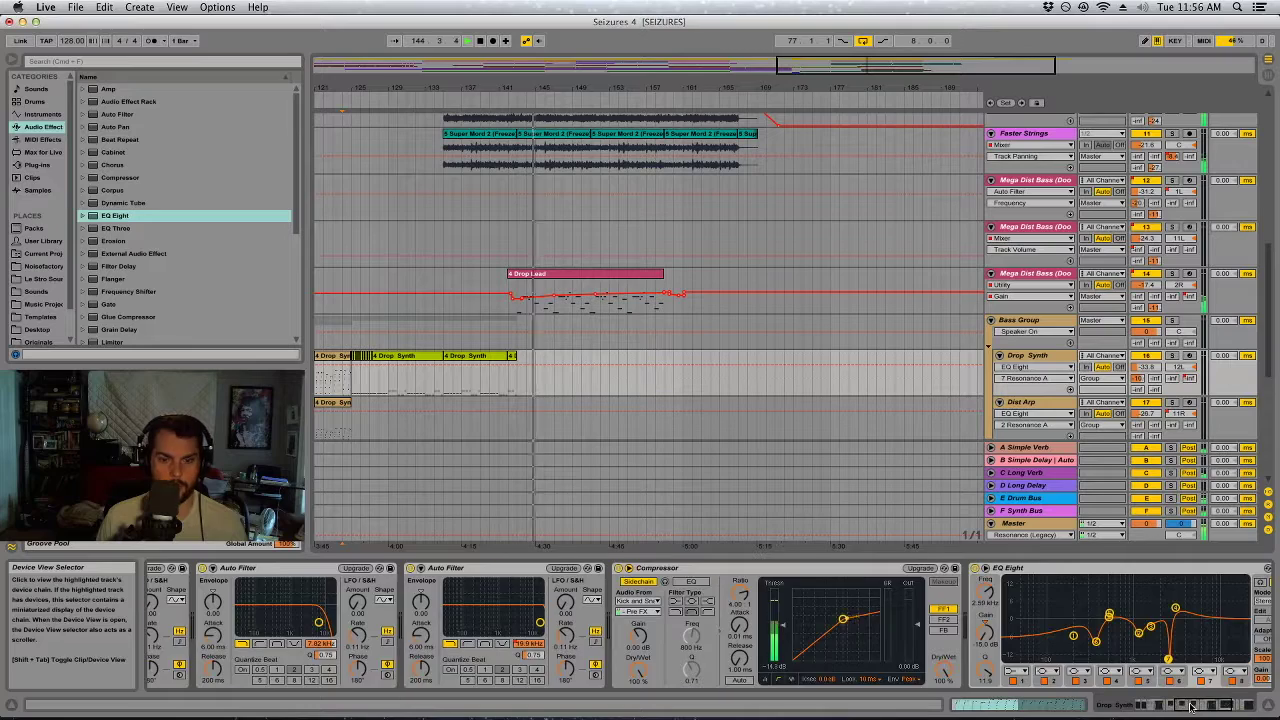
# Show Drop Synth's first Auto Filter Frequency automation, re-enable the overridden automation and play from about bar 140.
pyautogui.moveTo(1190, 706); pyautogui.dragTo(1162, 706)
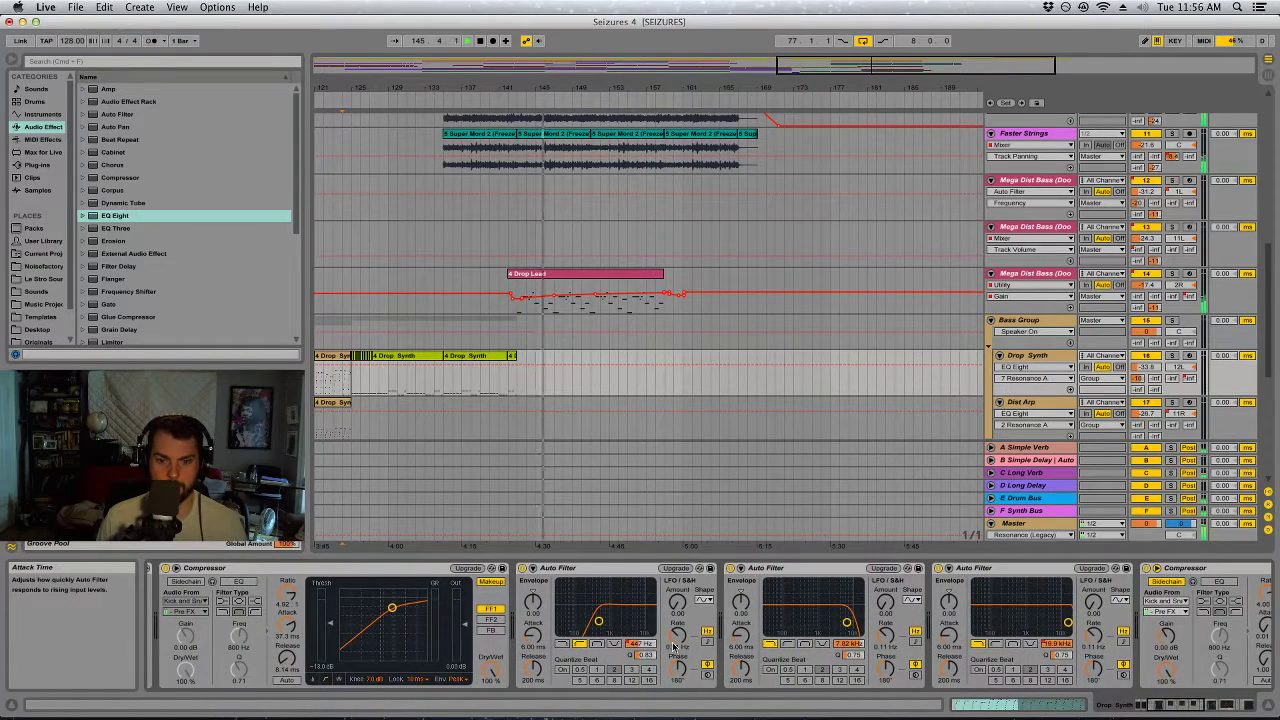
pyautogui.moveTo(640, 643); pyautogui.dragTo(640, 646)
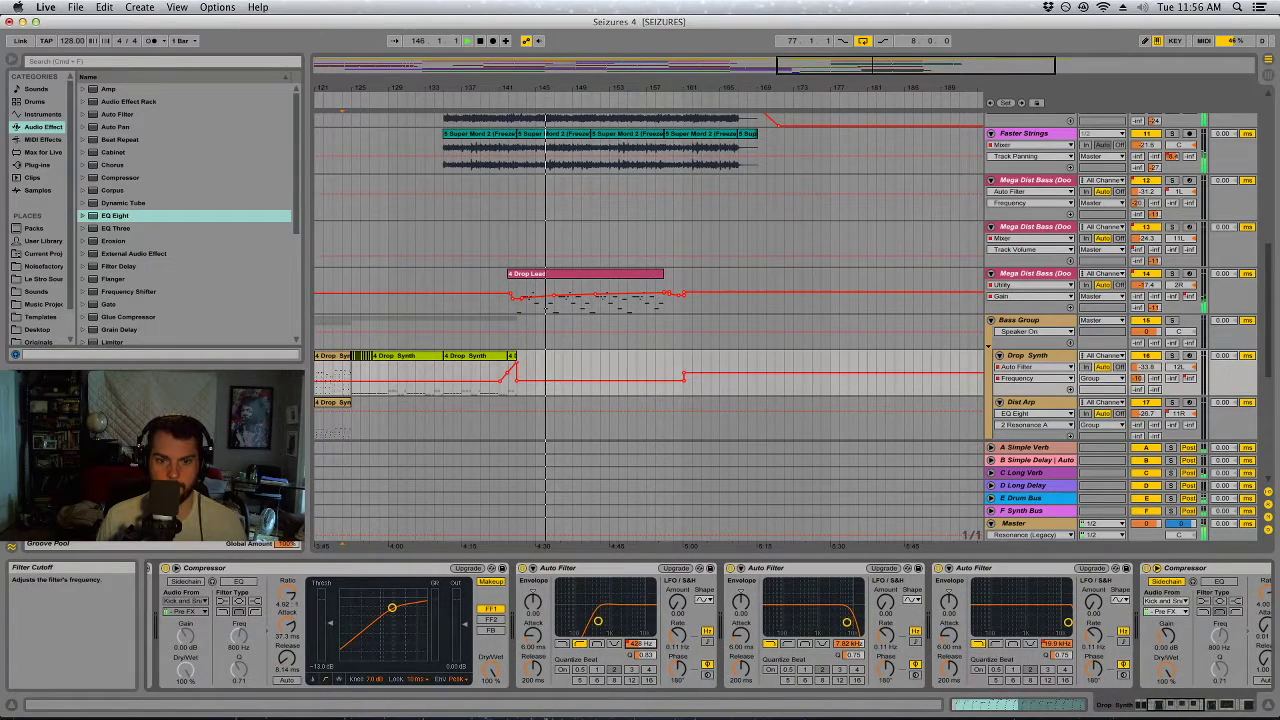
pyautogui.press('space')
pyautogui.click(539, 41)
pyautogui.moveTo(493, 85); pyautogui.dragTo(490, 92)
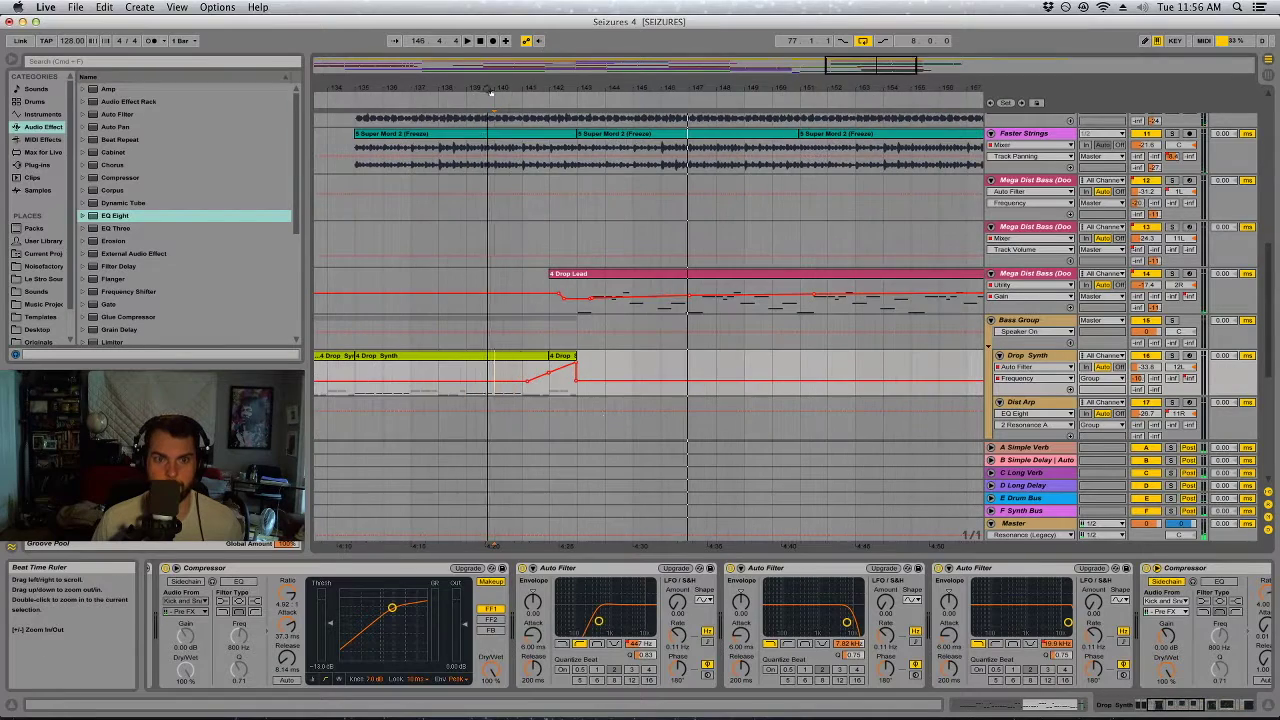
pyautogui.press('space')
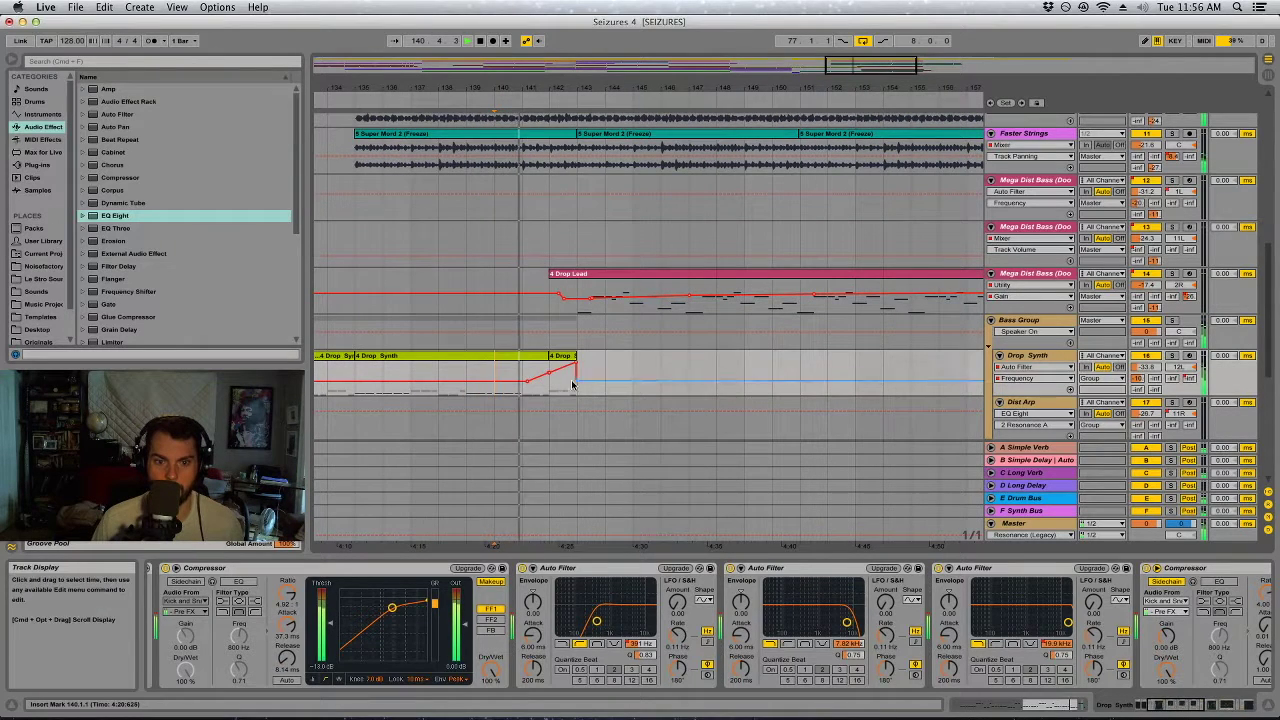
# Delete the drop breakpoint at bar 143 in Drop Synth's filter frequency automation, lower the ramp's peak and curve the rise, auditioning the transition.
pyautogui.click(576, 382)
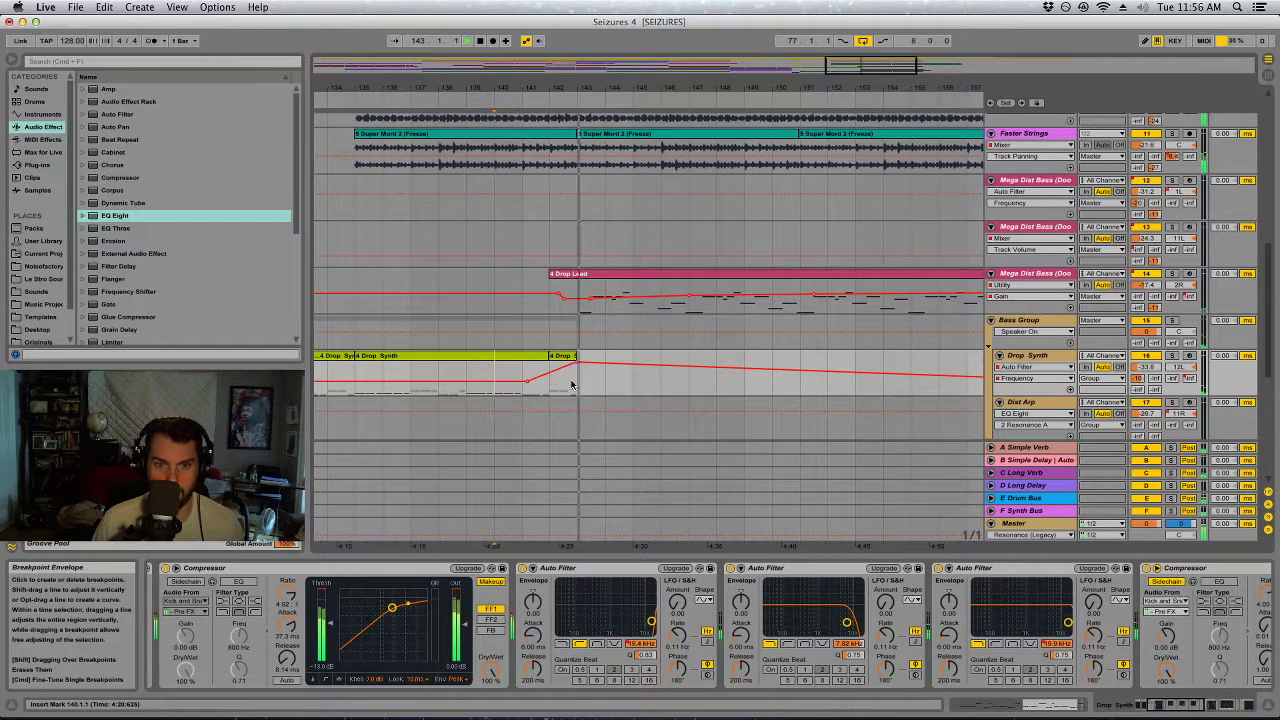
pyautogui.press('space')
pyautogui.moveTo(576, 362); pyautogui.dragTo(576, 367)
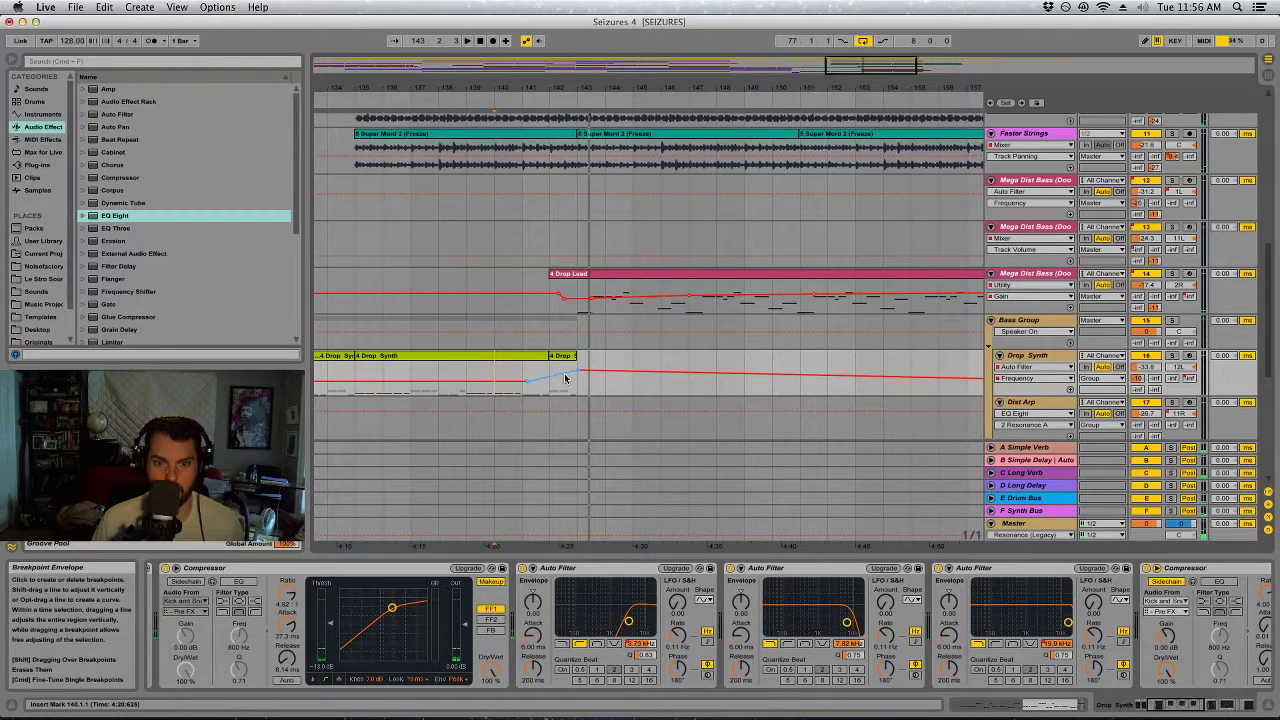
pyautogui.click(528, 366)
pyautogui.press('space')
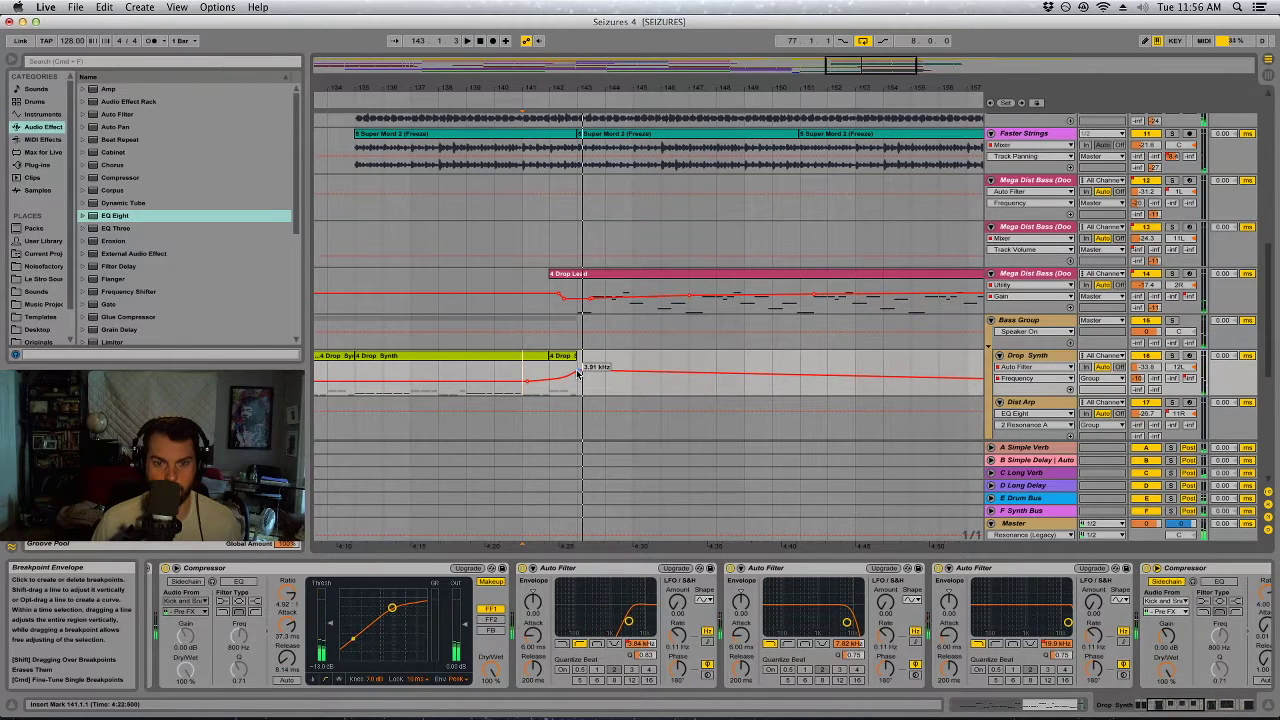
pyautogui.press('space')
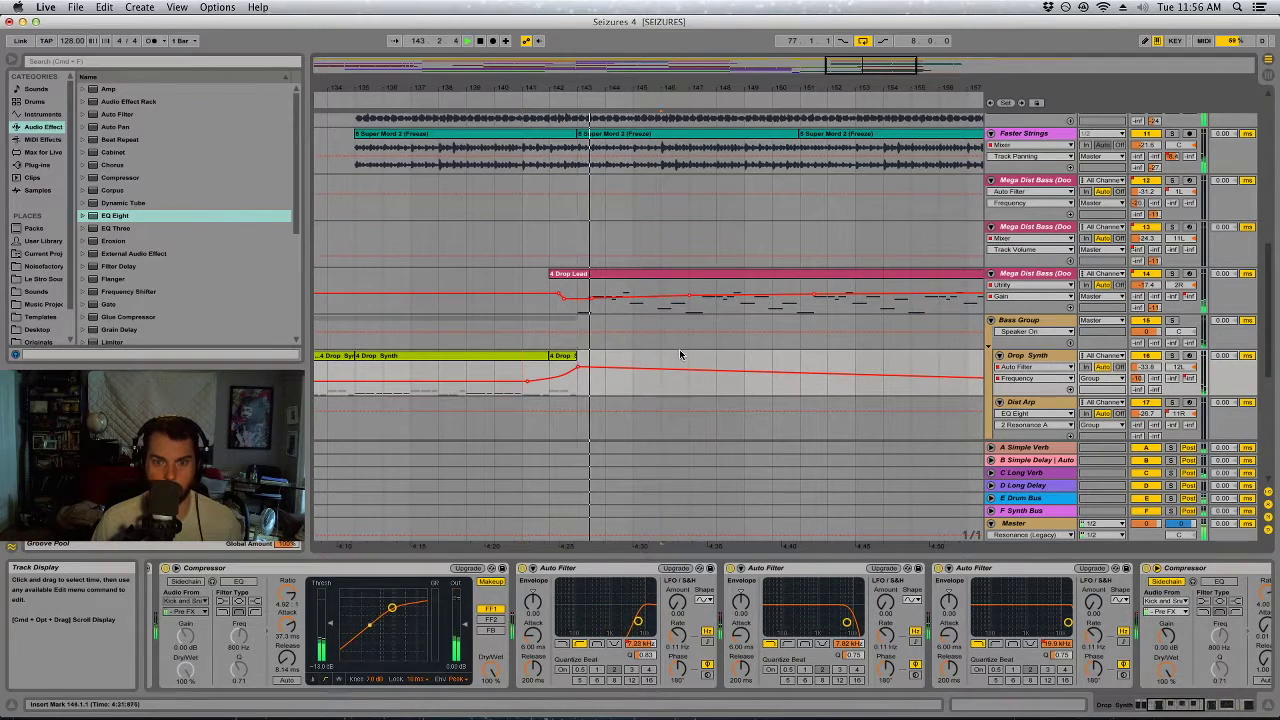
pyautogui.moveTo(660, 90); pyautogui.dragTo(545, 52)
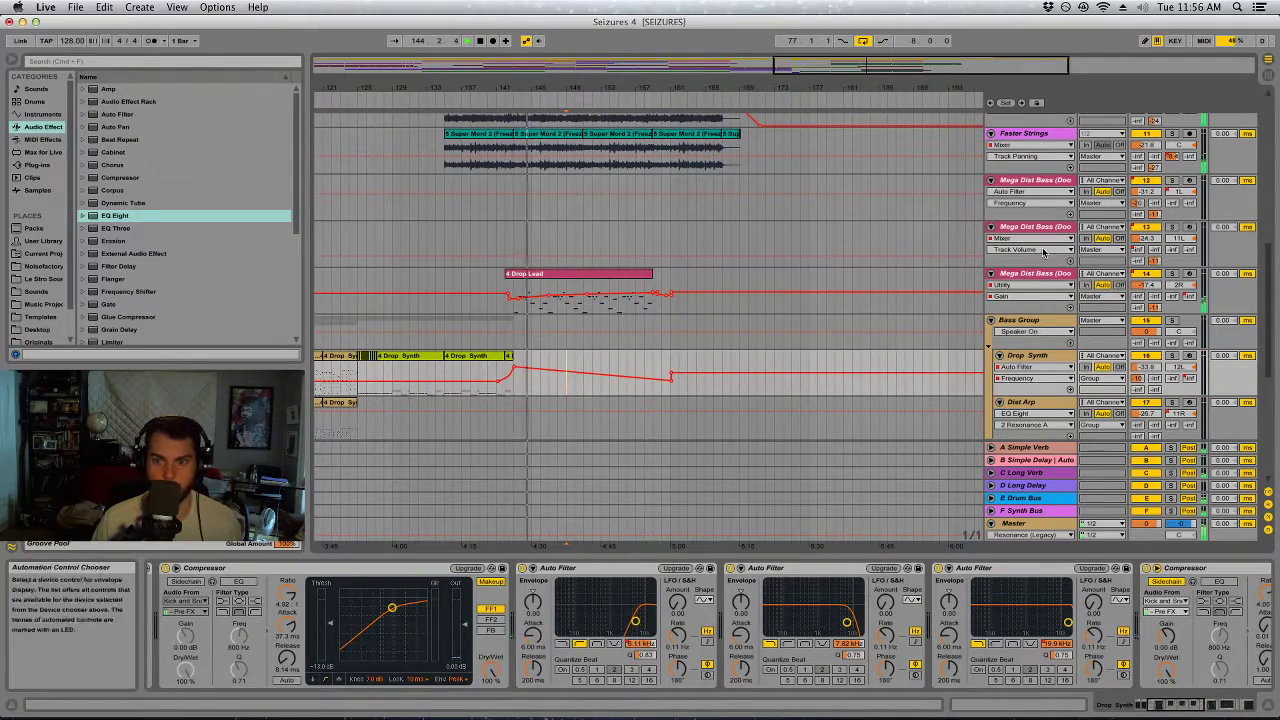
# Solo the Mega Dist Bass track holding the drop's lead clip and audition it alongside the other lead tracks during the drop.
pyautogui.click(1032, 274)
pyautogui.click(1172, 274)
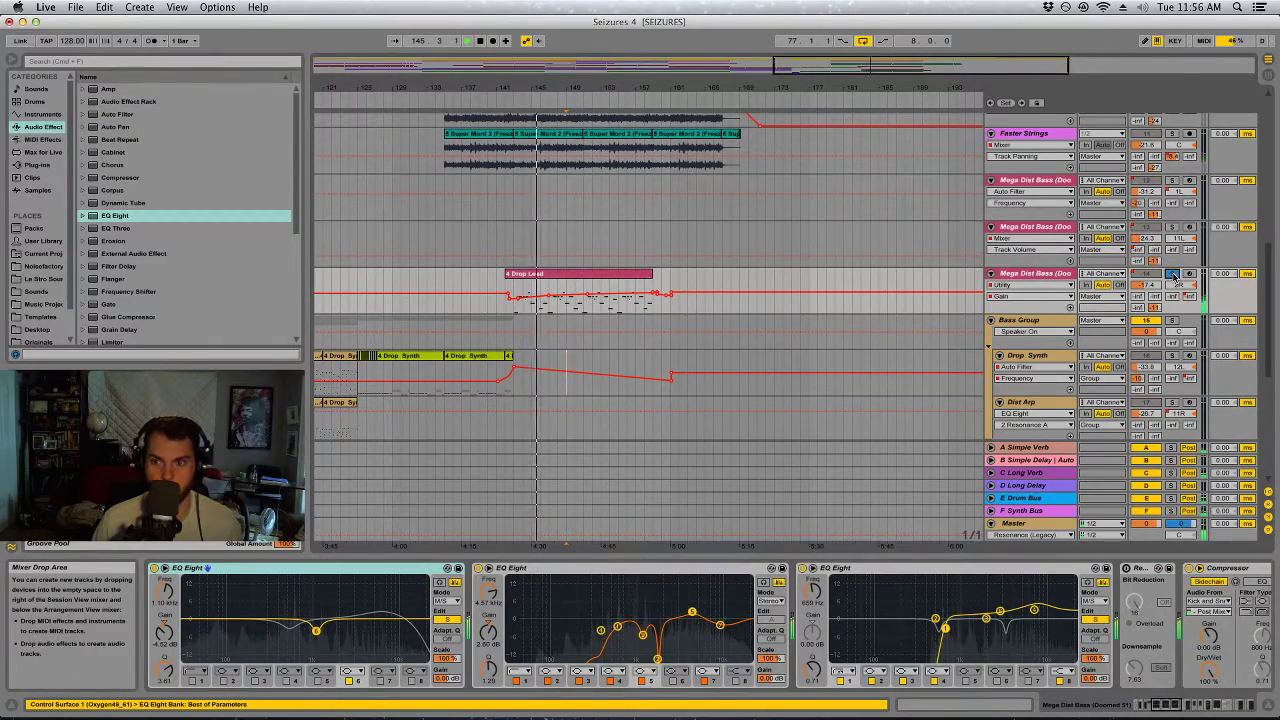
pyautogui.scroll(-10, 661, 387)
pyautogui.scroll(2, 661, 387)
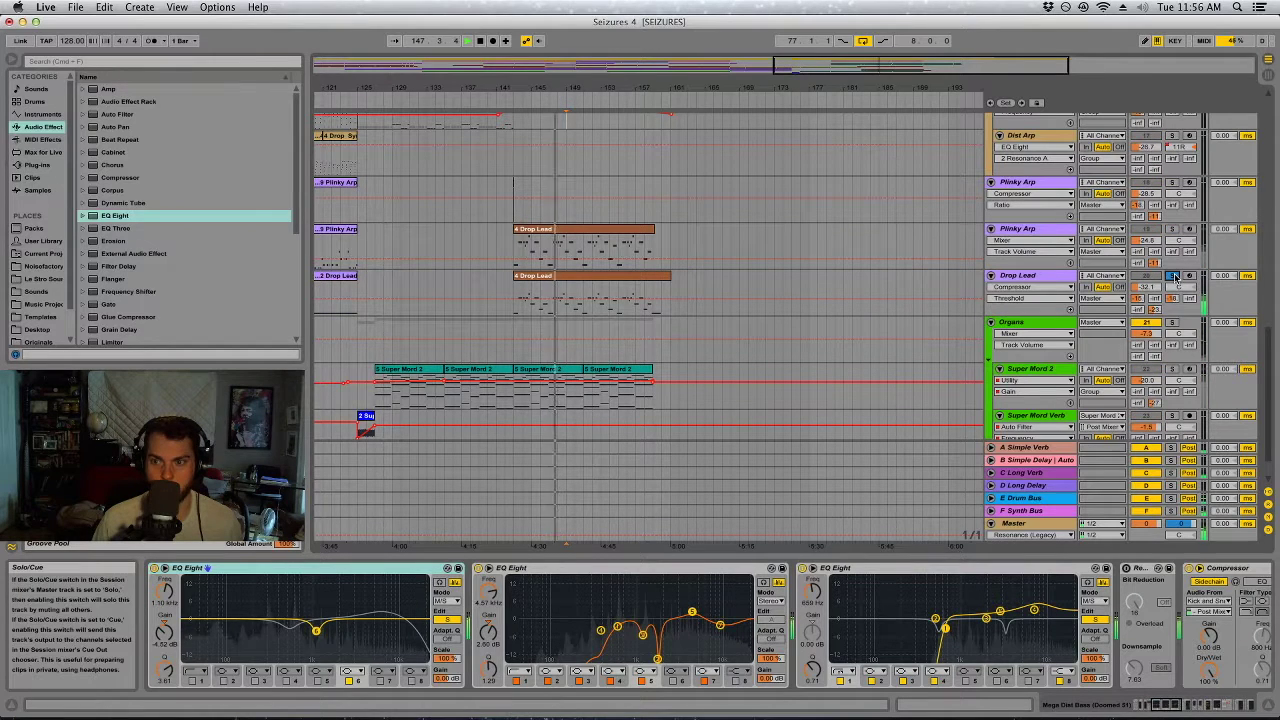
# Show the Utility Gain automation on the lower Plinky Arp track and raise the lowered breakpoint just before its Drop Lead clip.
pyautogui.click(1030, 241)
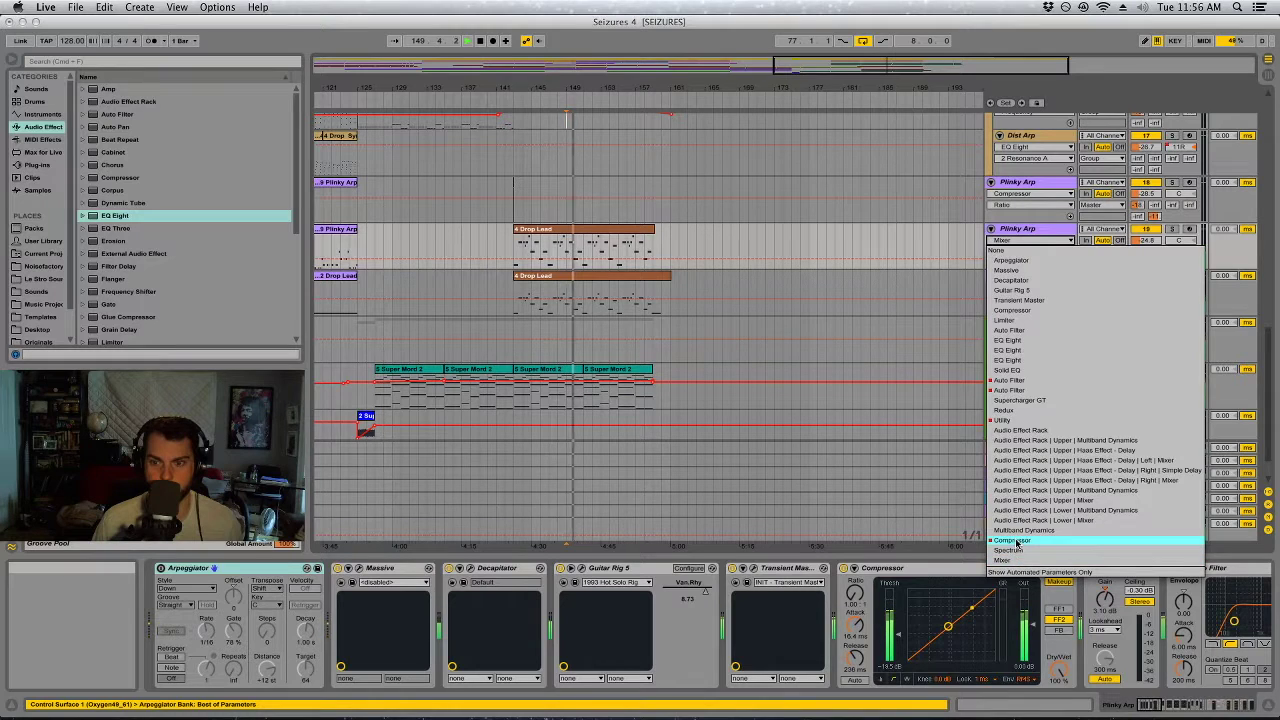
pyautogui.click(1003, 420)
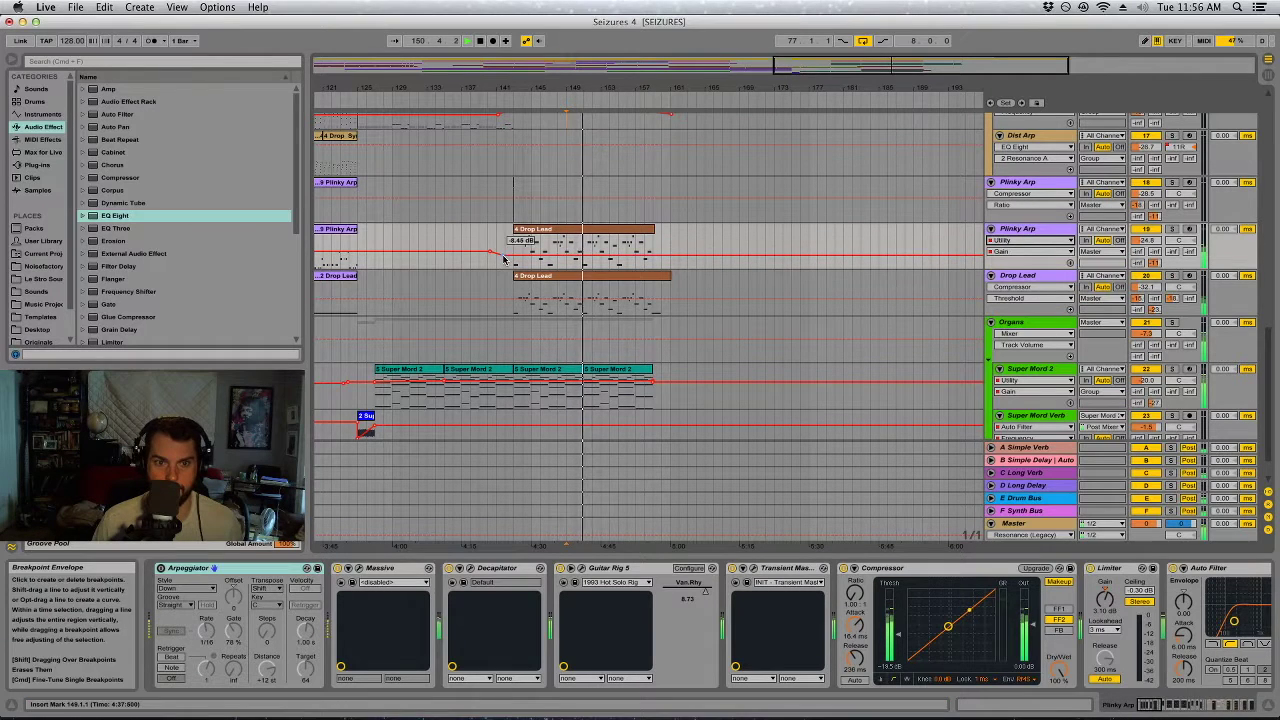
pyautogui.moveTo(504, 260); pyautogui.dragTo(504, 252)
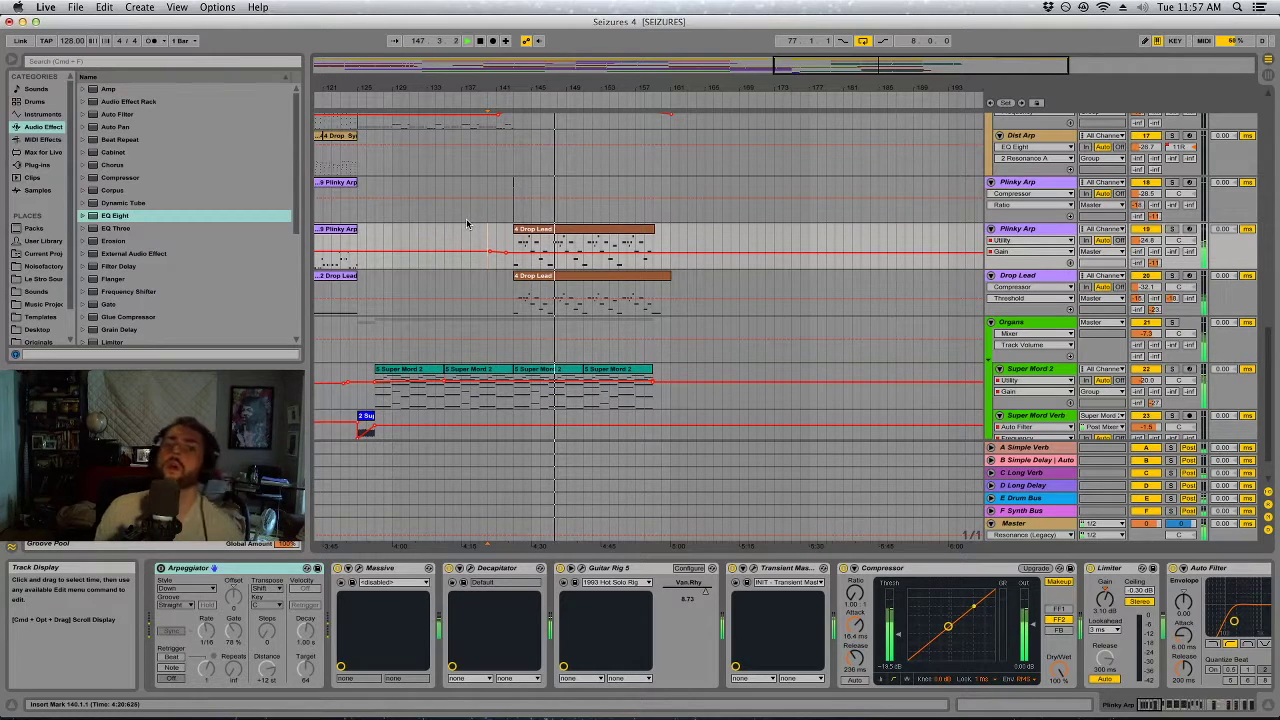
# Recolour the brown Drop Lead clips on the lower Plinky Arp and Drop Lead tracks purple.
pyautogui.moveTo(625, 87); pyautogui.dragTo(630, 130)
pyautogui.moveTo(733, 276); pyautogui.dragTo(791, 285)
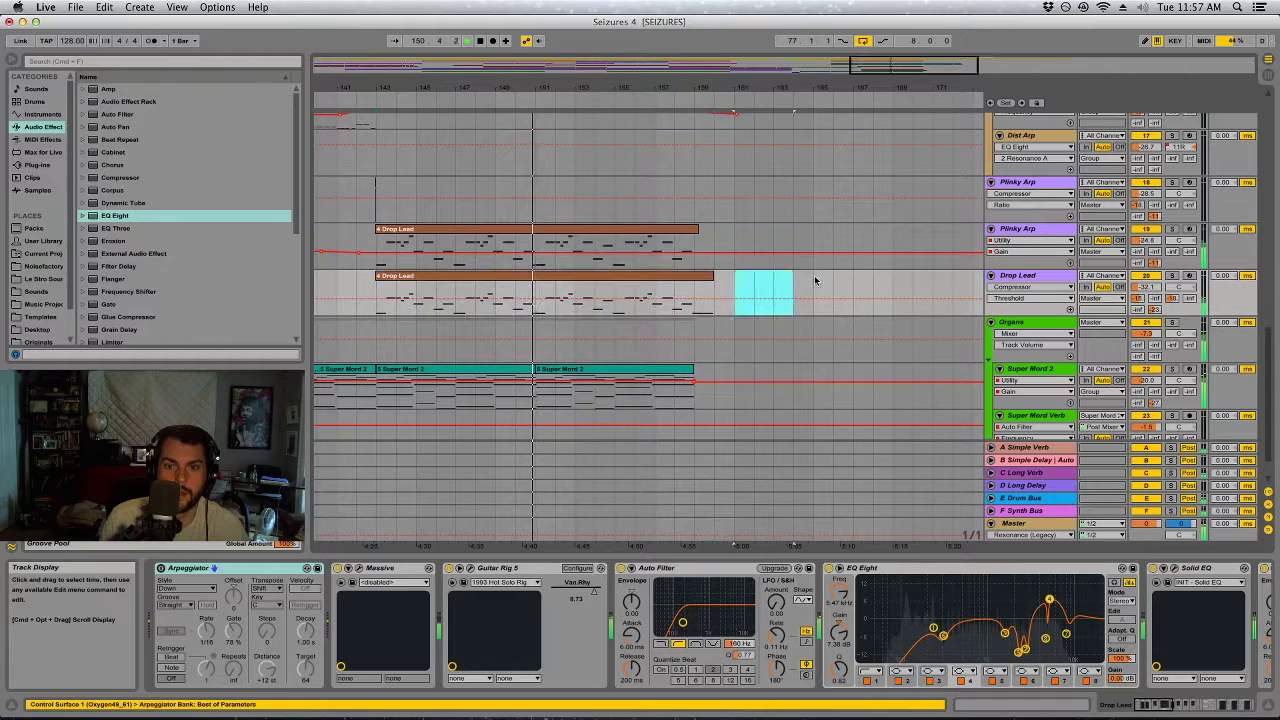
pyautogui.click(862, 278)
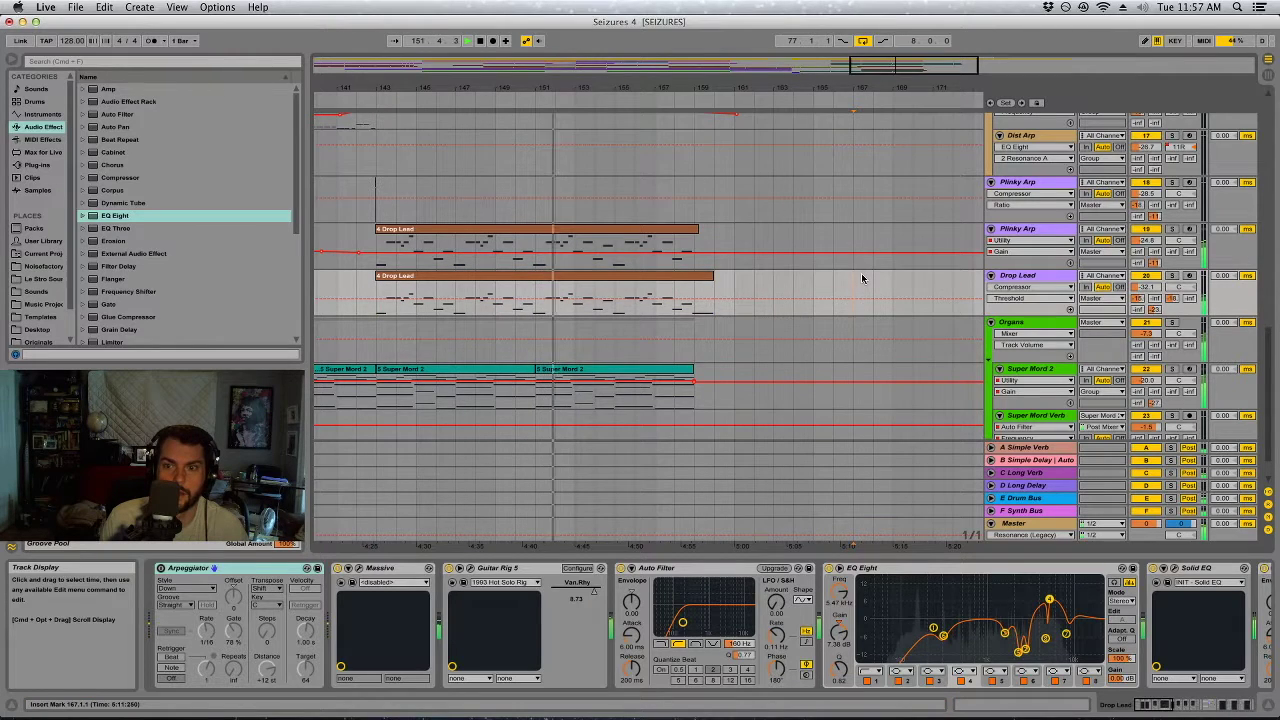
pyautogui.scroll(2, 862, 278)
pyautogui.moveTo(741, 86); pyautogui.dragTo(756, 50)
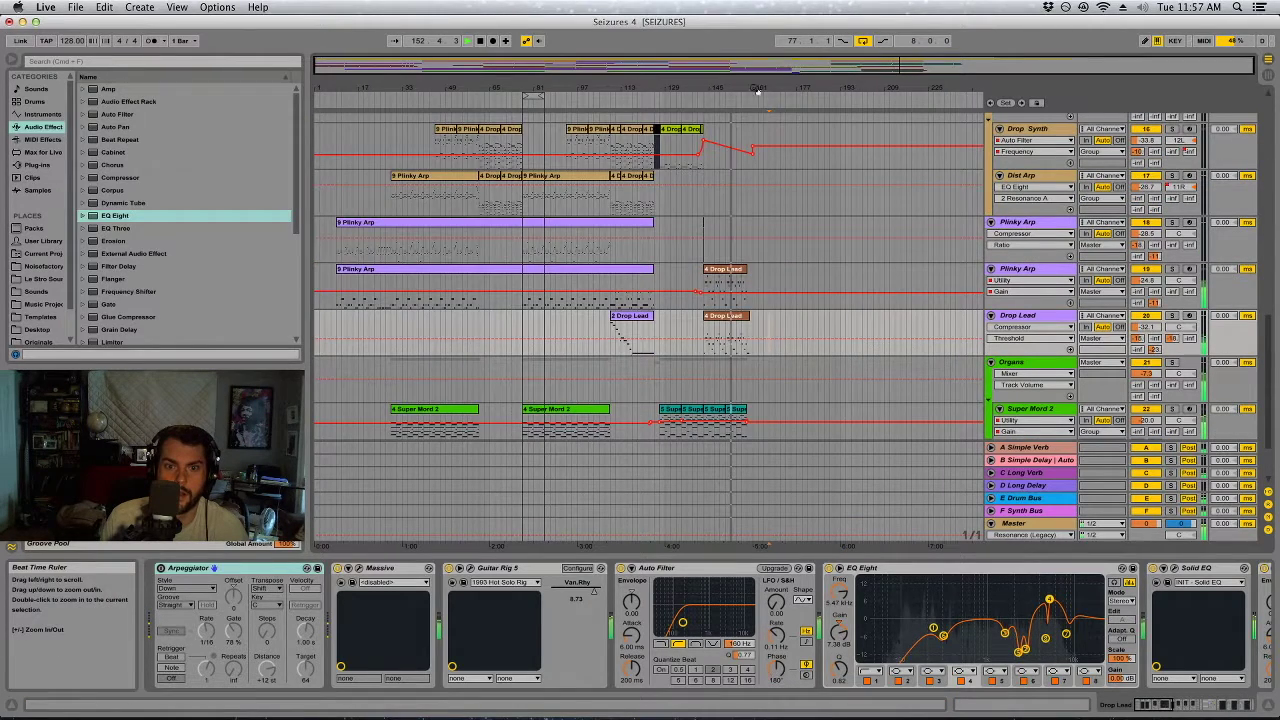
pyautogui.scroll(1, 858, 370)
pyautogui.moveTo(736, 288); pyautogui.dragTo(738, 336)
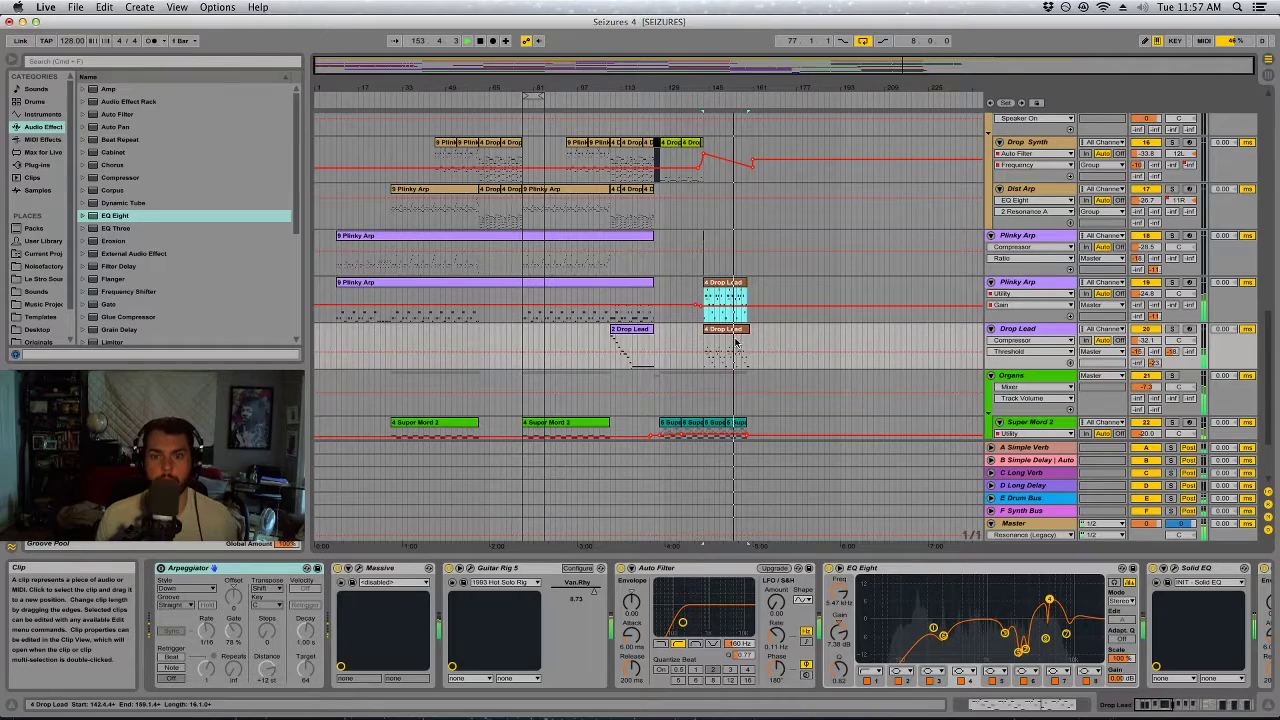
pyautogui.rightClick(736, 331)
pyautogui.click(846, 474)
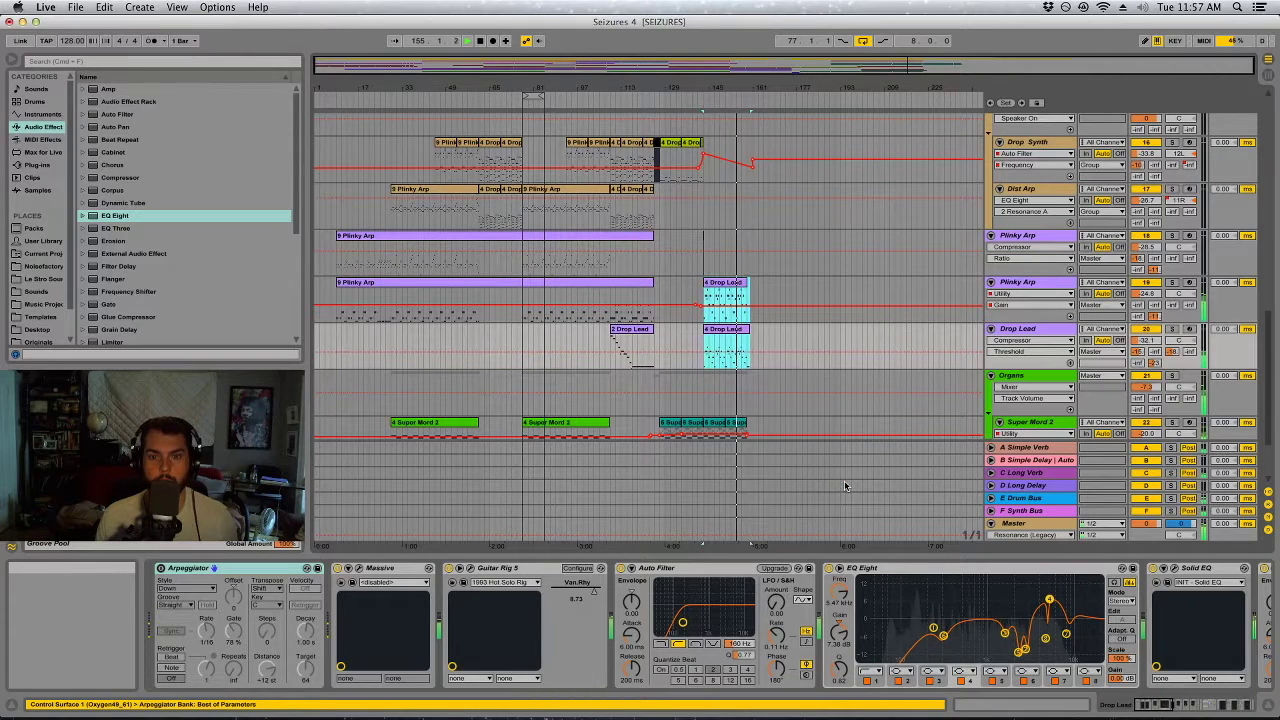
pyautogui.click(847, 288)
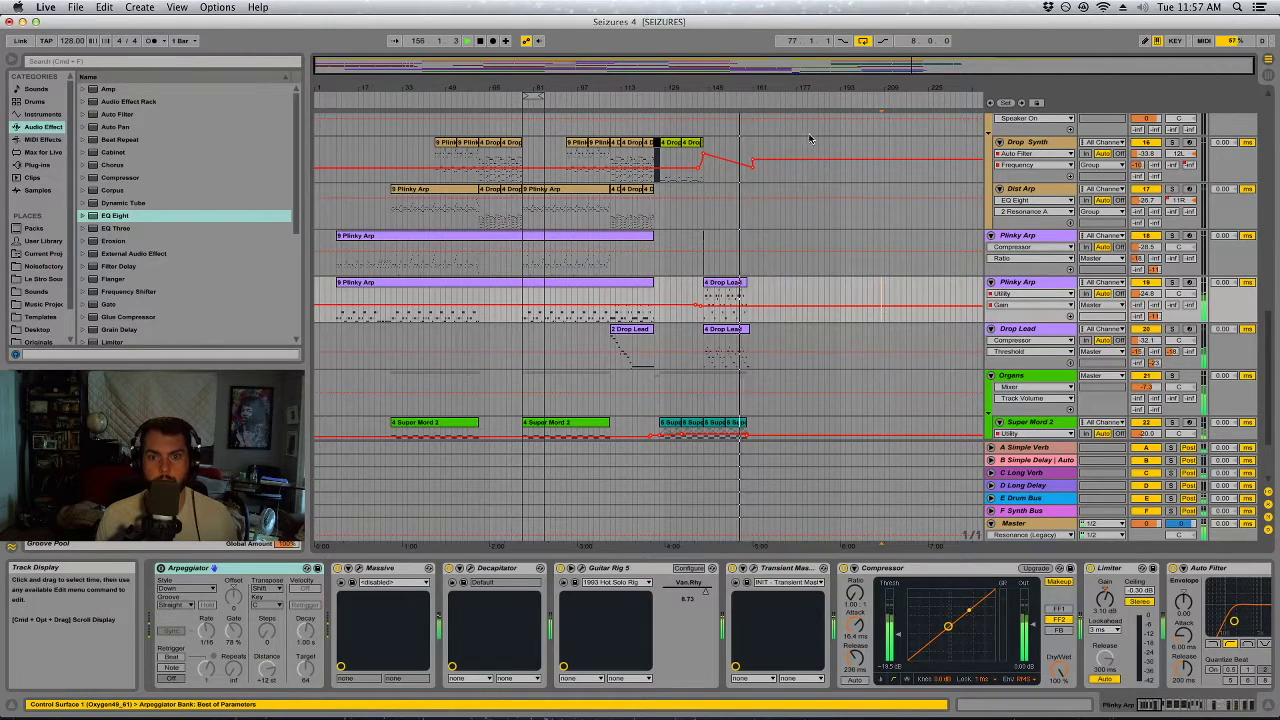
# Delete the trailing breakpoints up to about bar 161 in Drop Synth's filter frequency and the third Mega Dist Bass track's gain automation.
pyautogui.moveTo(754, 86); pyautogui.dragTo(727, 283)
pyautogui.click(860, 296)
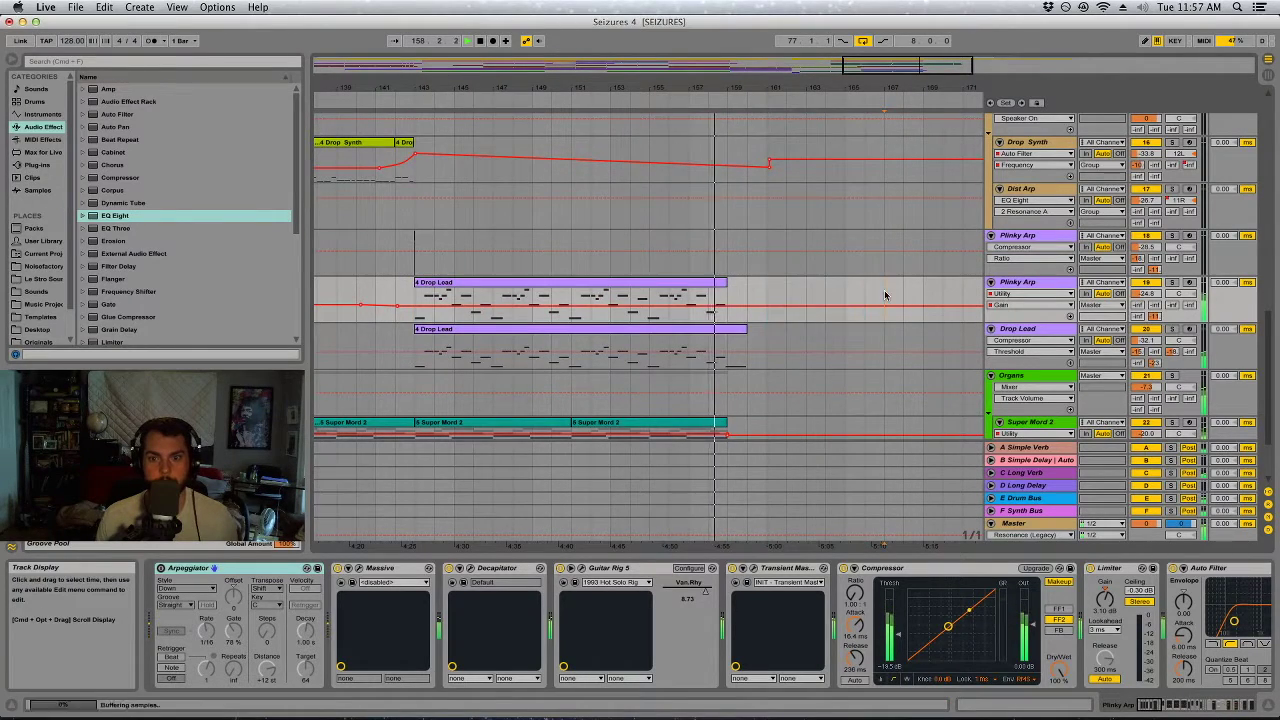
pyautogui.scroll(5, 886, 289)
pyautogui.click(775, 303)
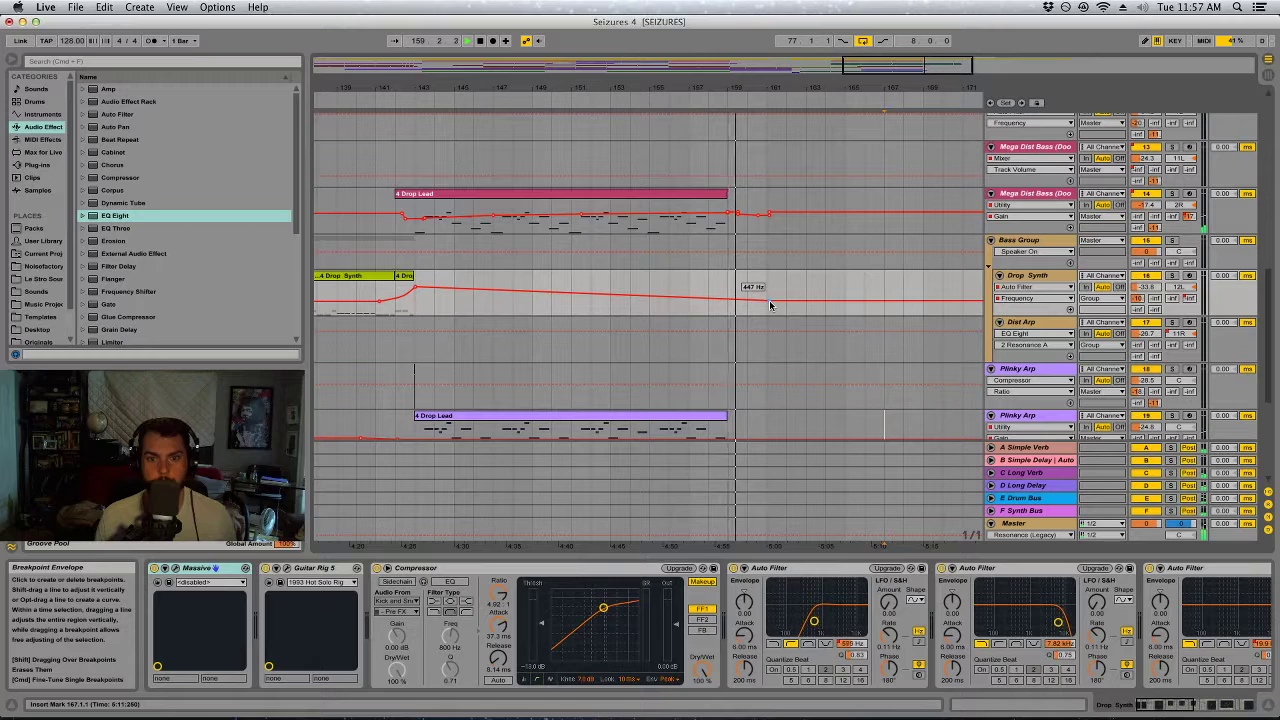
pyautogui.click(770, 302)
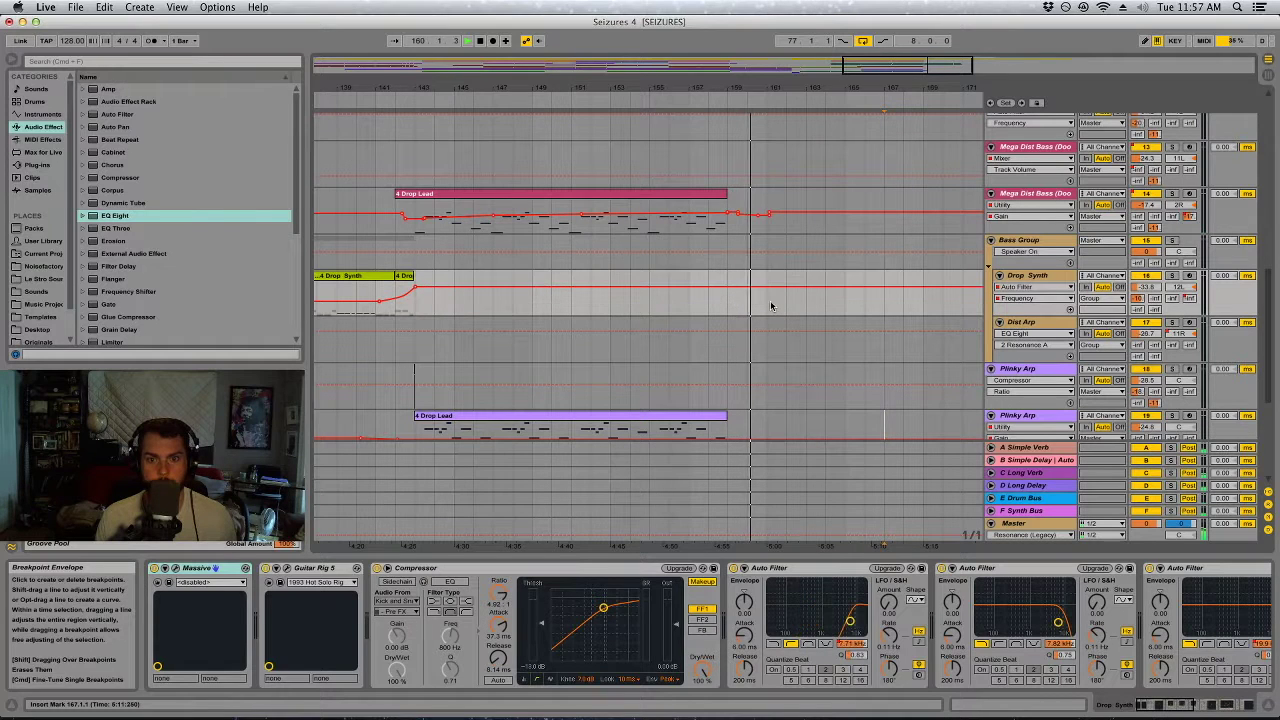
pyautogui.click(770, 218)
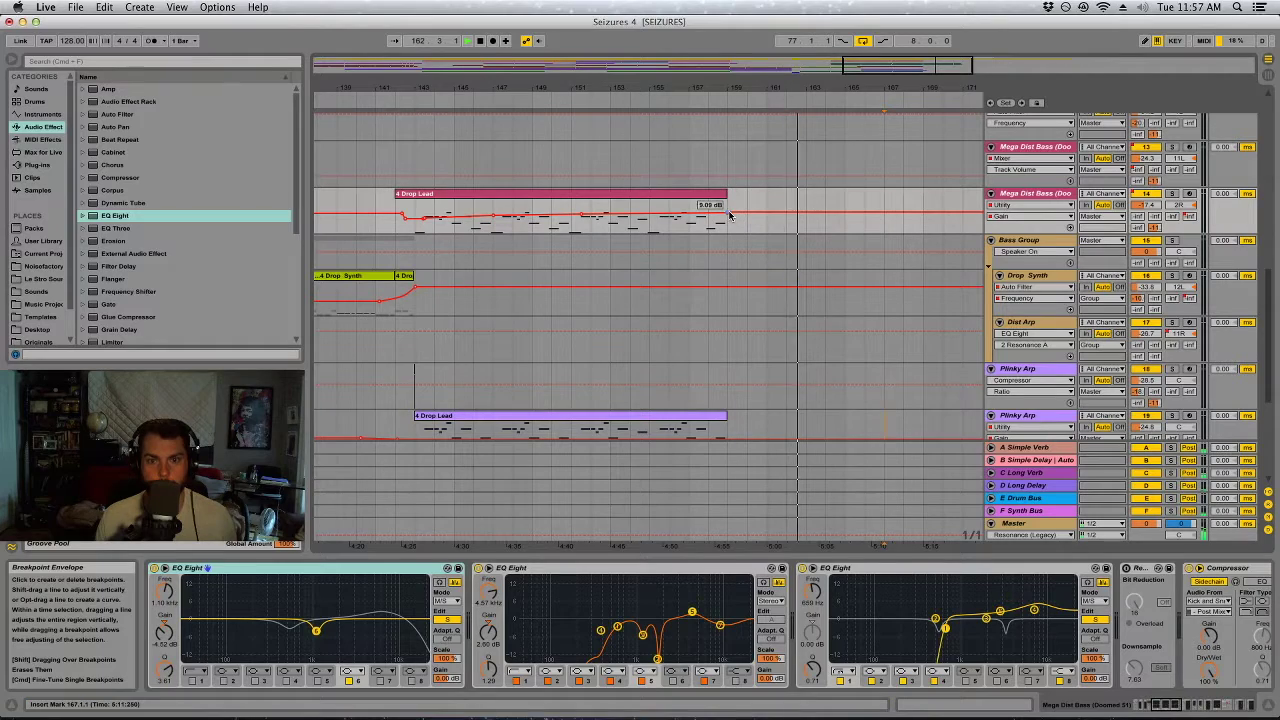
pyautogui.click(837, 246)
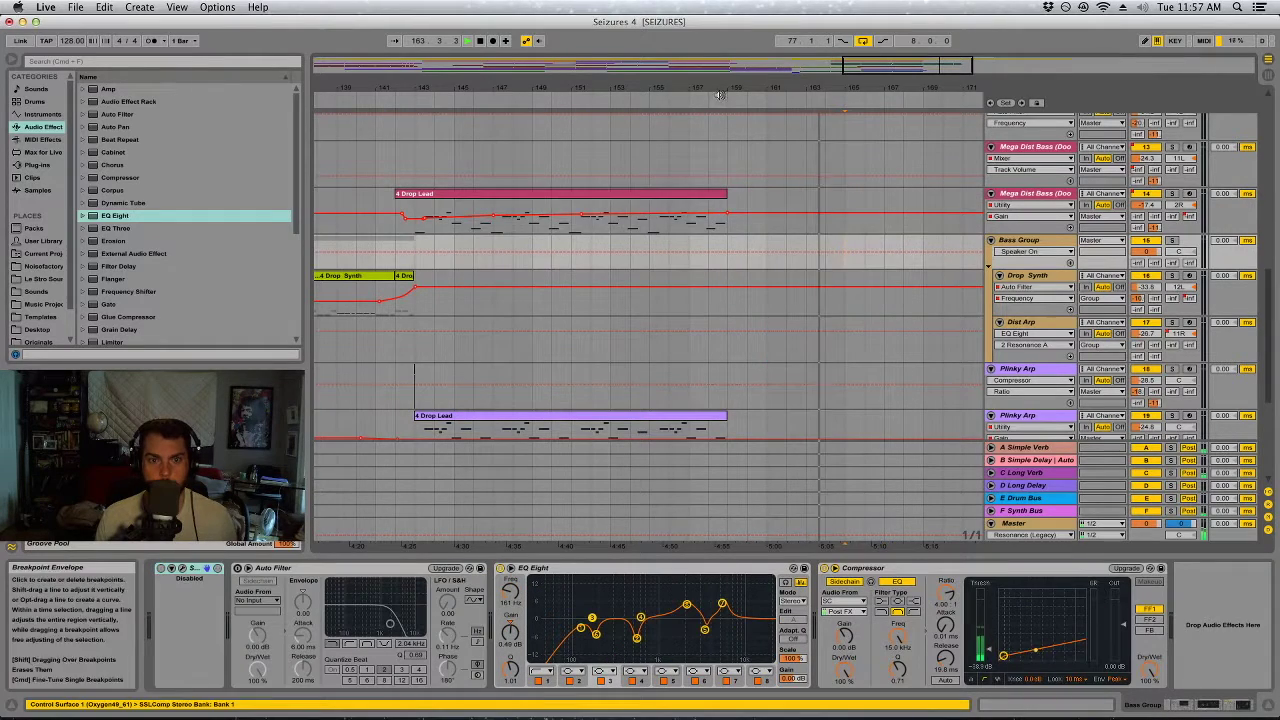
# Review the arrangement's ending past bar 158 across the bass, strings, vocal, sub and drum tracks while it plays.
pyautogui.moveTo(840, 88); pyautogui.dragTo(840, 30)
pyautogui.scroll(3, 840, 318)
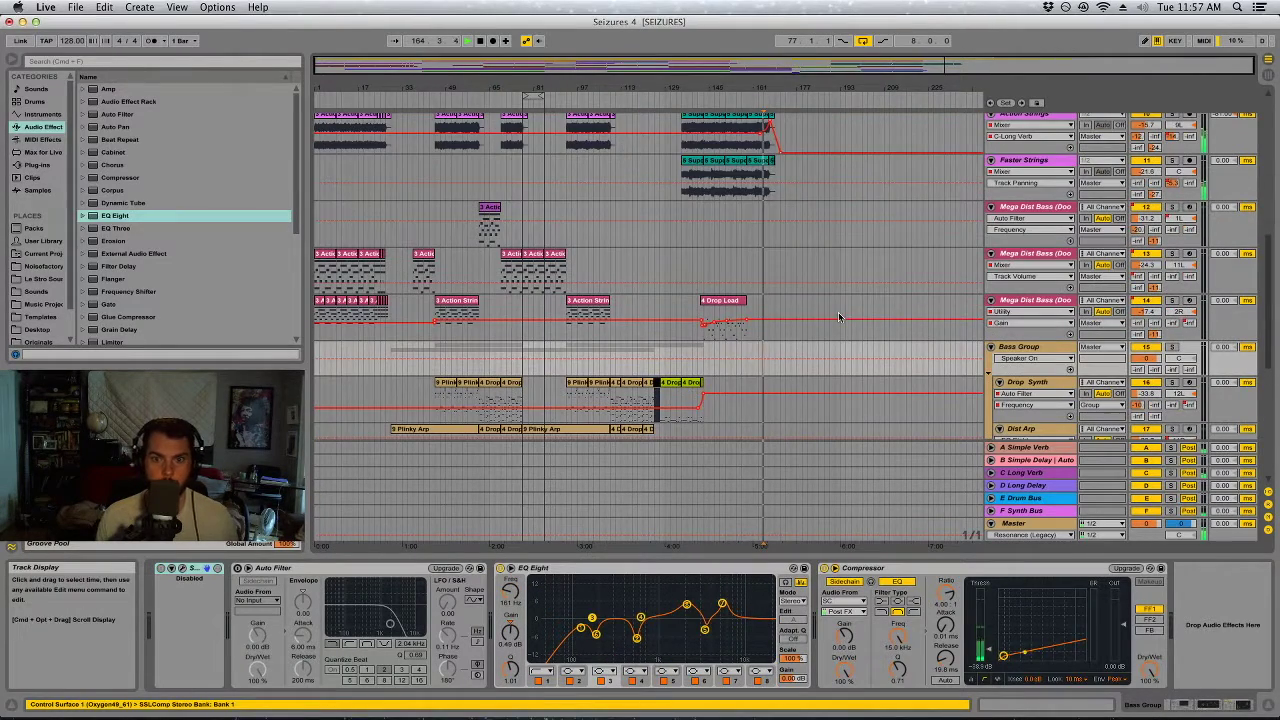
pyautogui.moveTo(787, 95); pyautogui.dragTo(787, 200)
pyautogui.scroll(3, 706, 268)
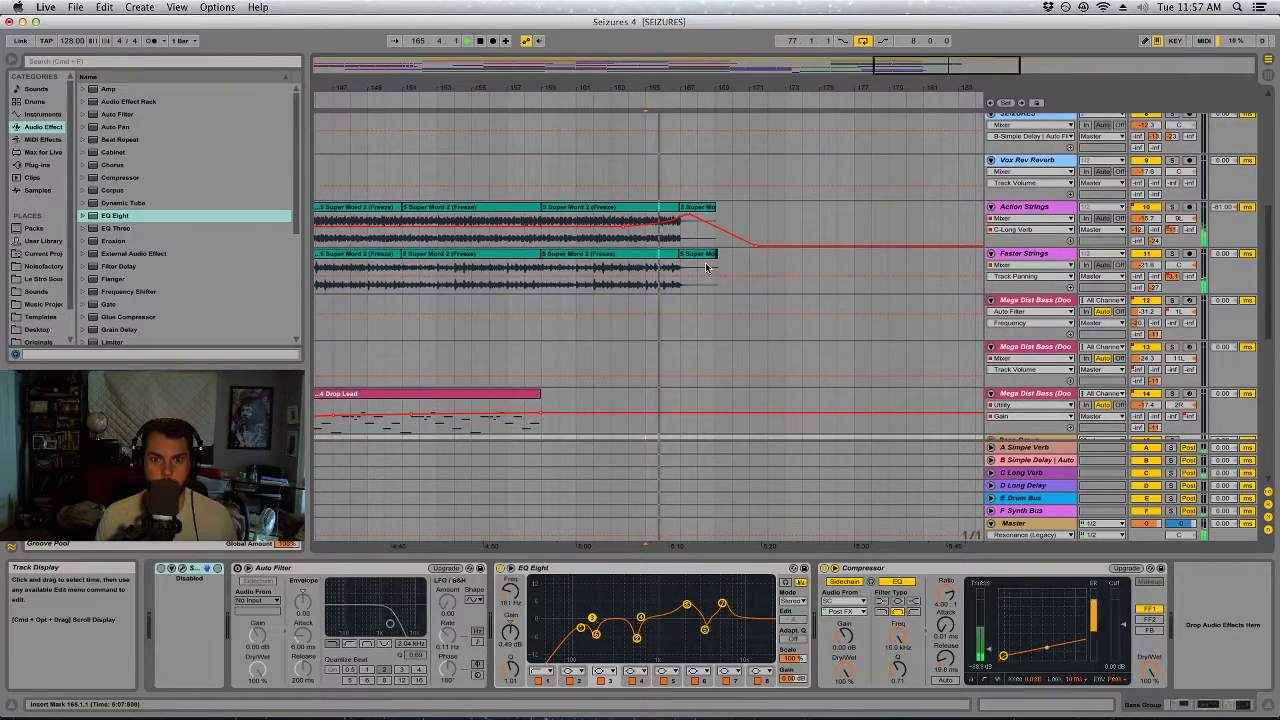
pyautogui.scroll(1, 706, 267)
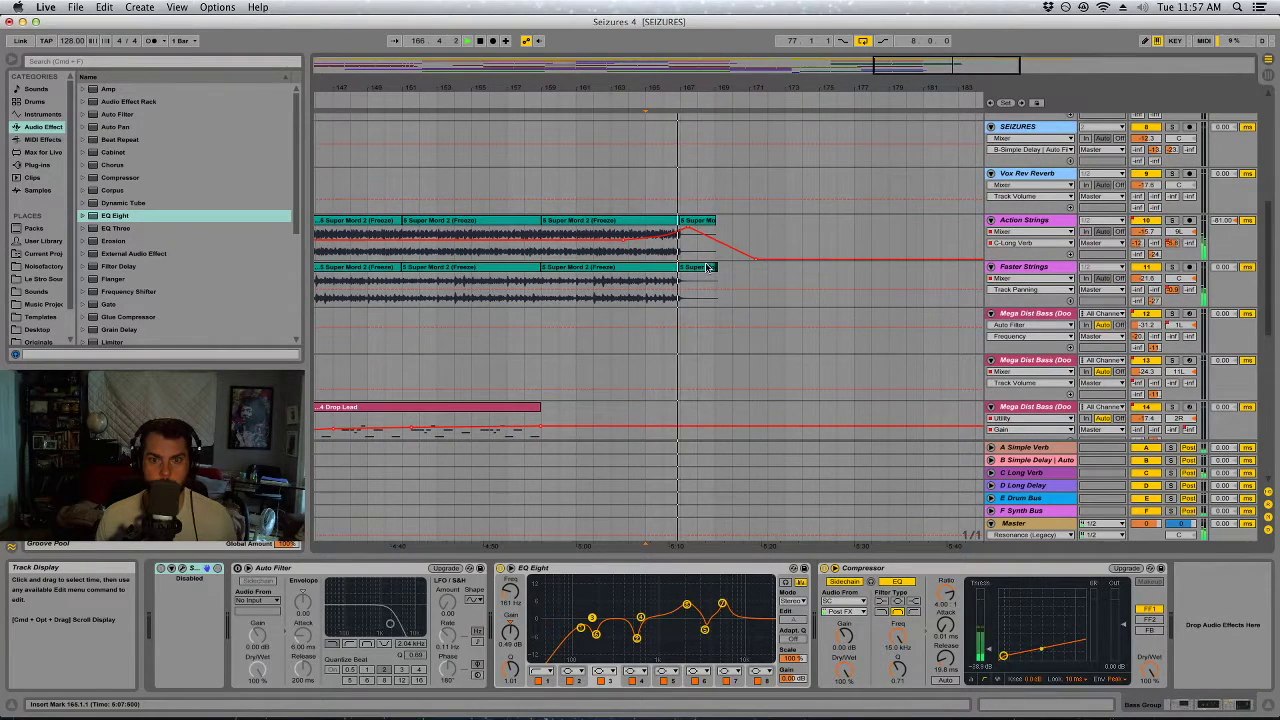
pyautogui.scroll(4, 706, 267)
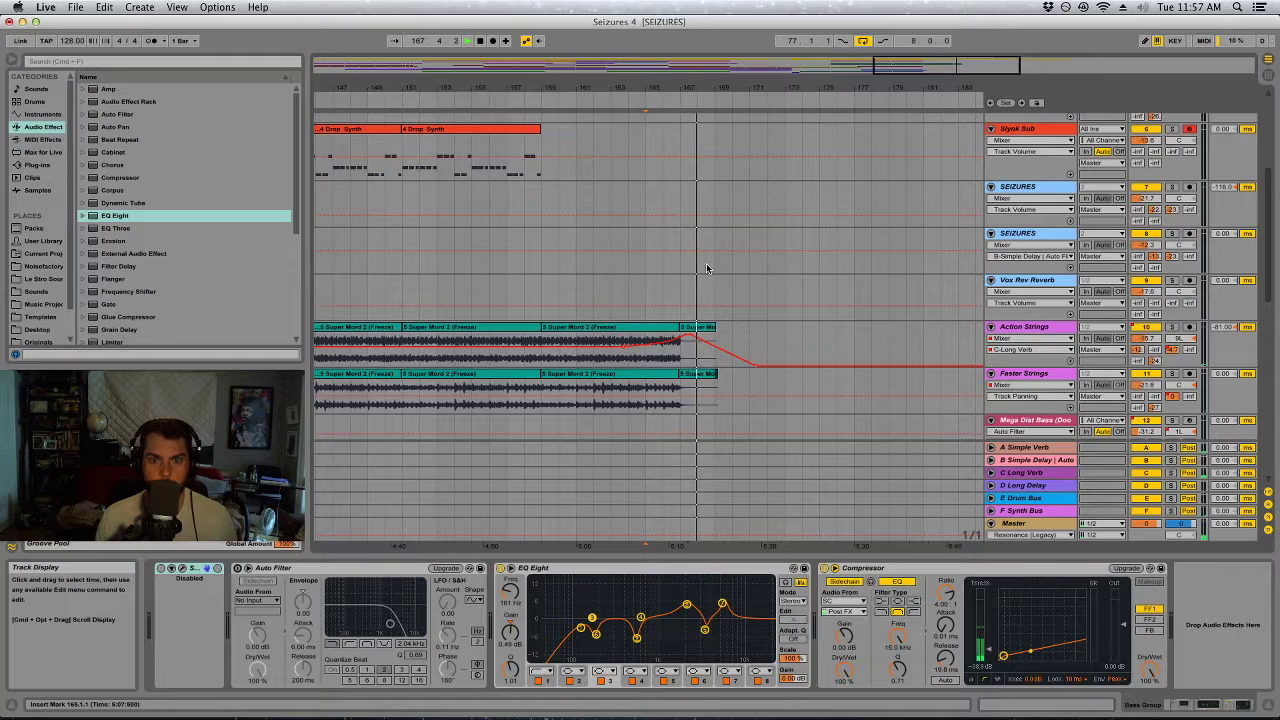
pyautogui.scroll(4, 708, 267)
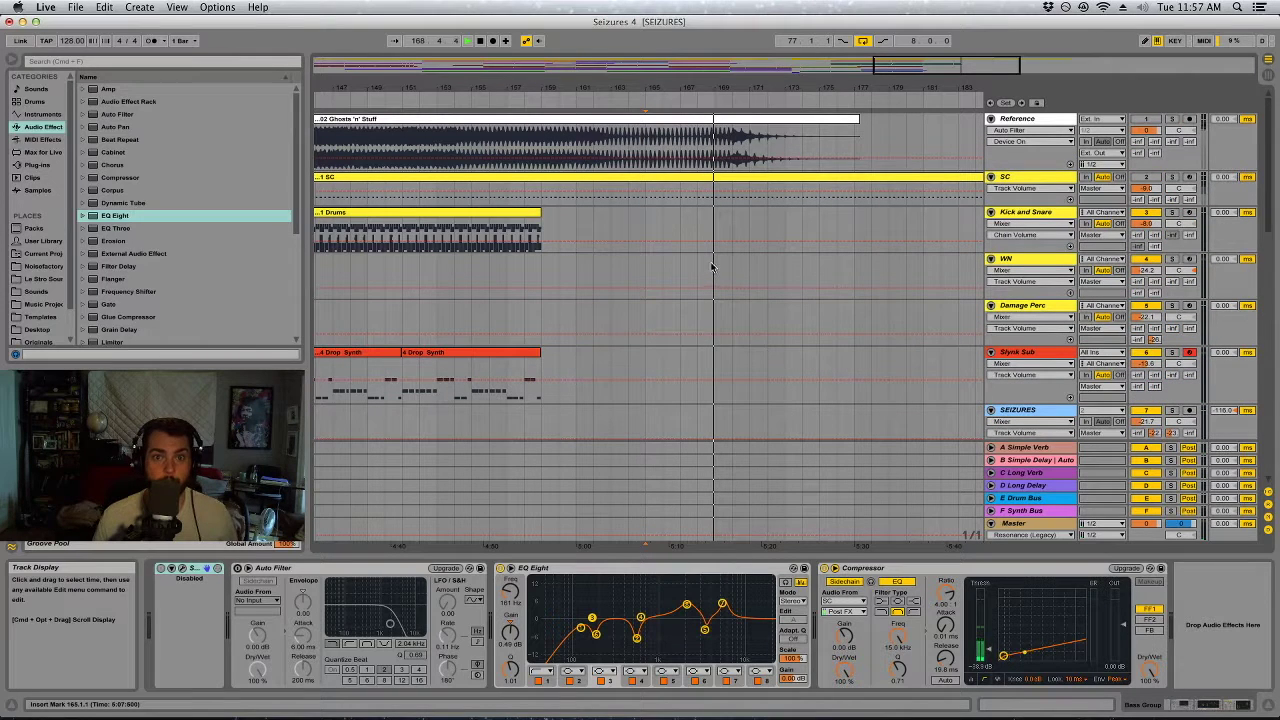